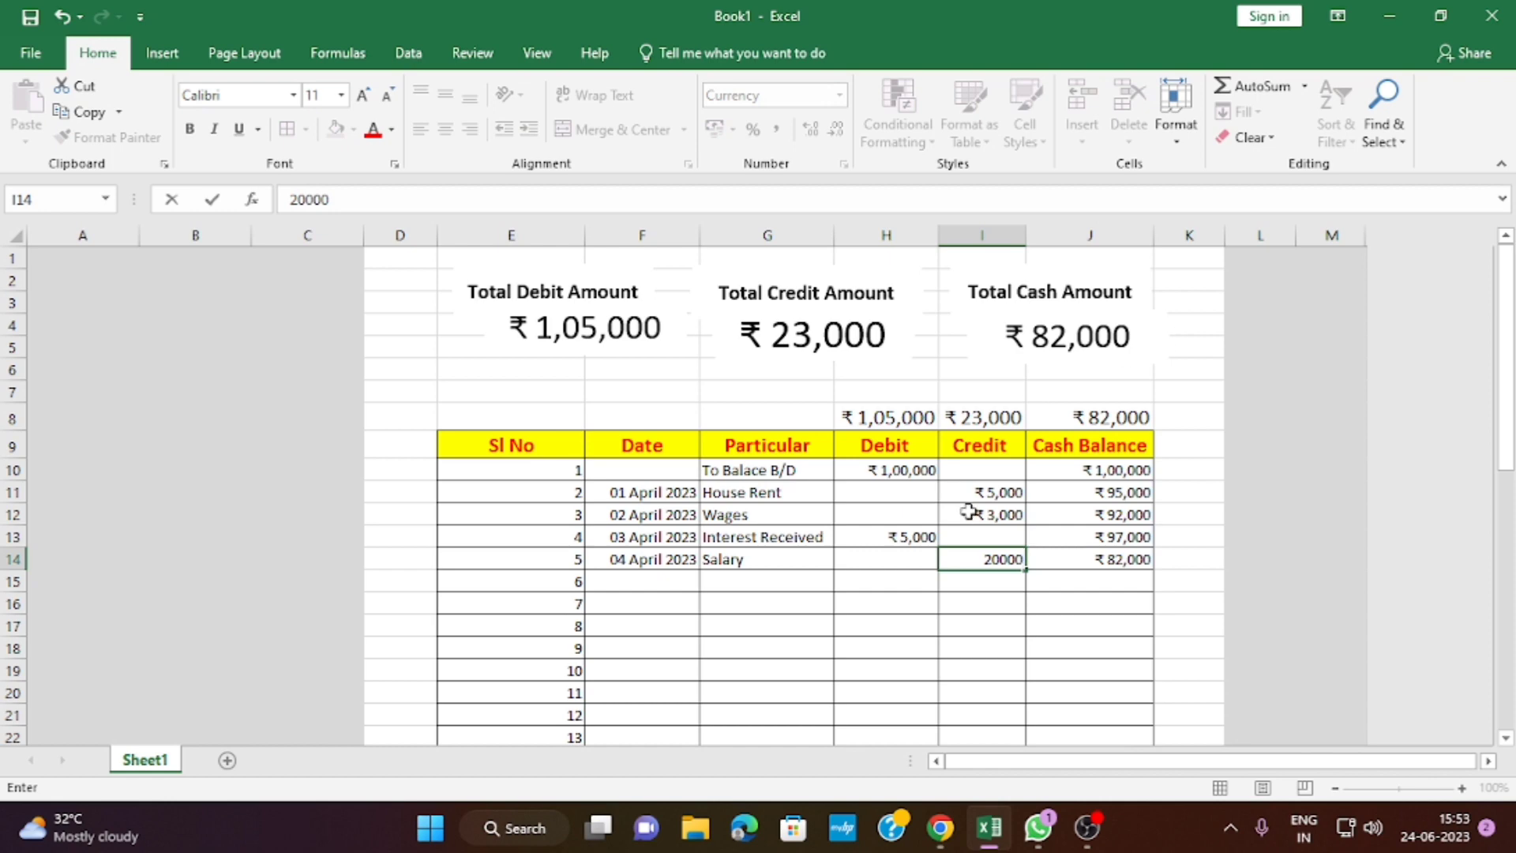
Set the Salary credit to 20000 and the Interest Received debit to 15000 in the Sheet1 cash book
key(Return)
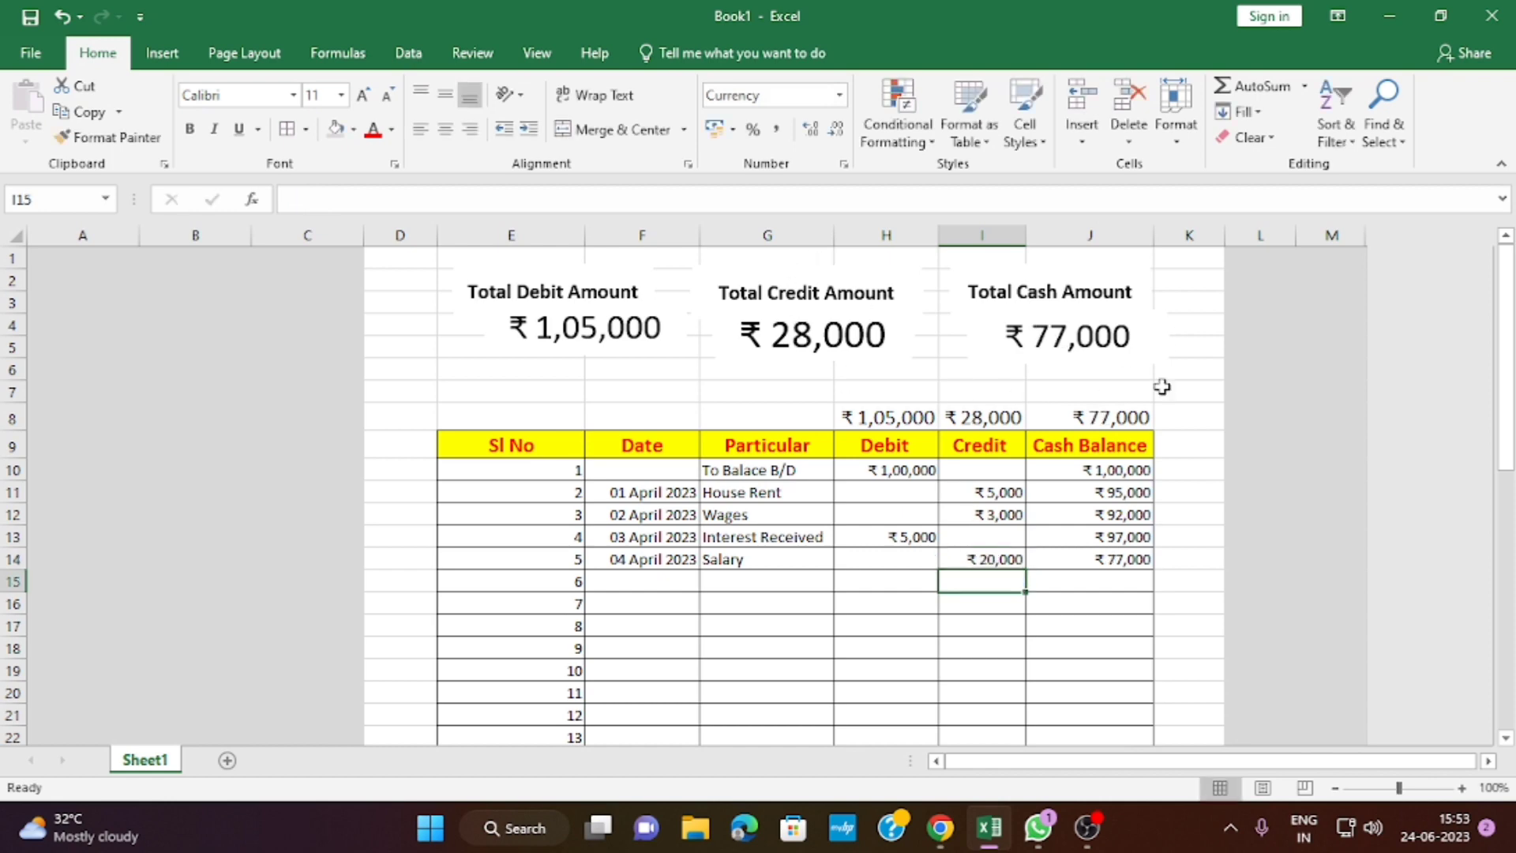
click(877, 540)
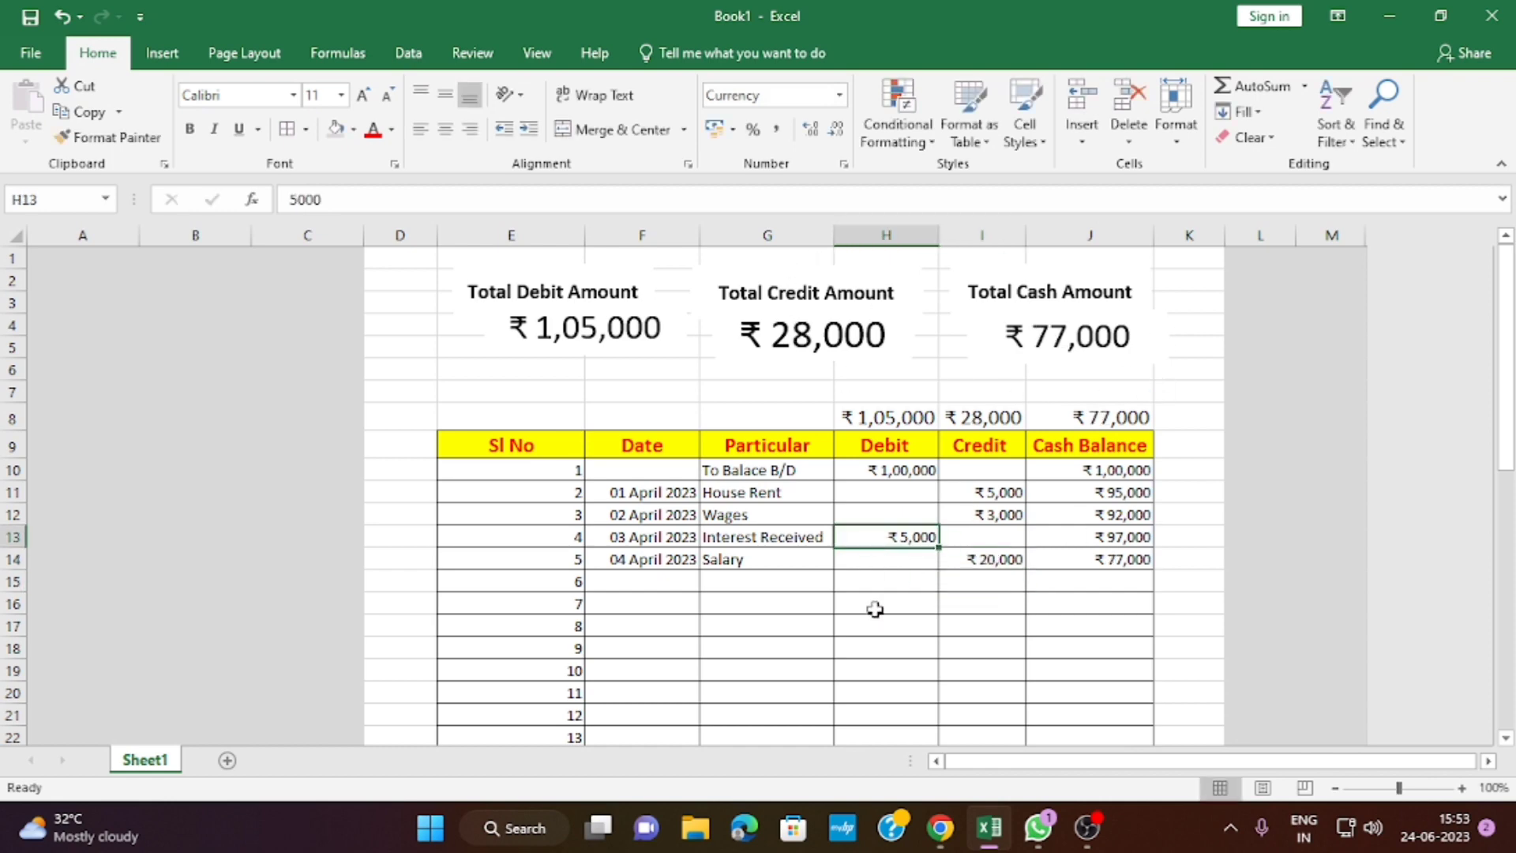
text(1)
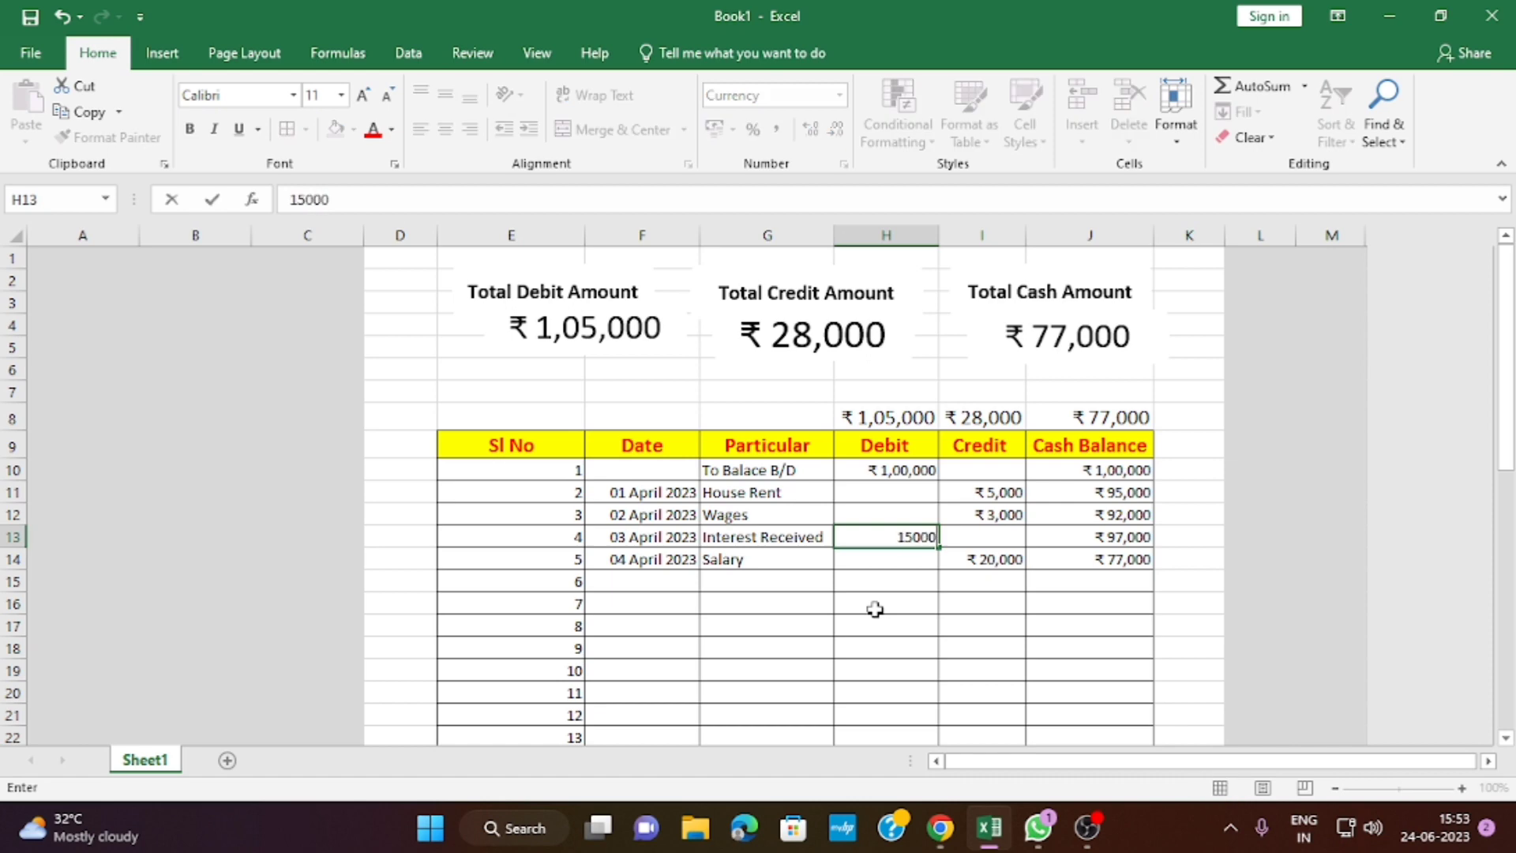
key(Return)
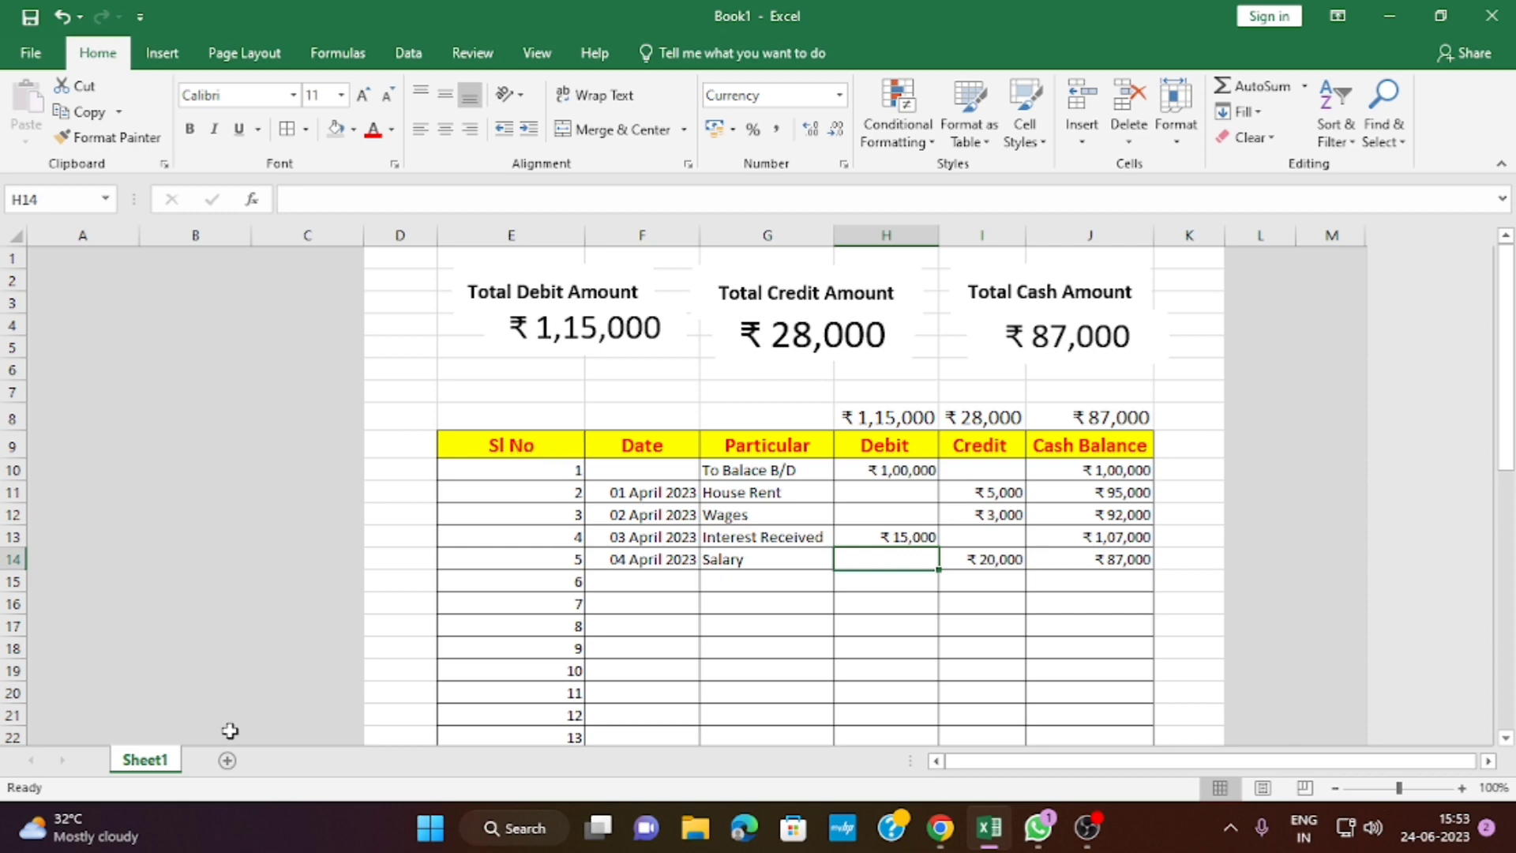
Add a new sheet and copy the cash book header row E9:J9 from Sheet1 into it, starting at E6
click(227, 759)
click(145, 759)
drag(542, 450, 1074, 443)
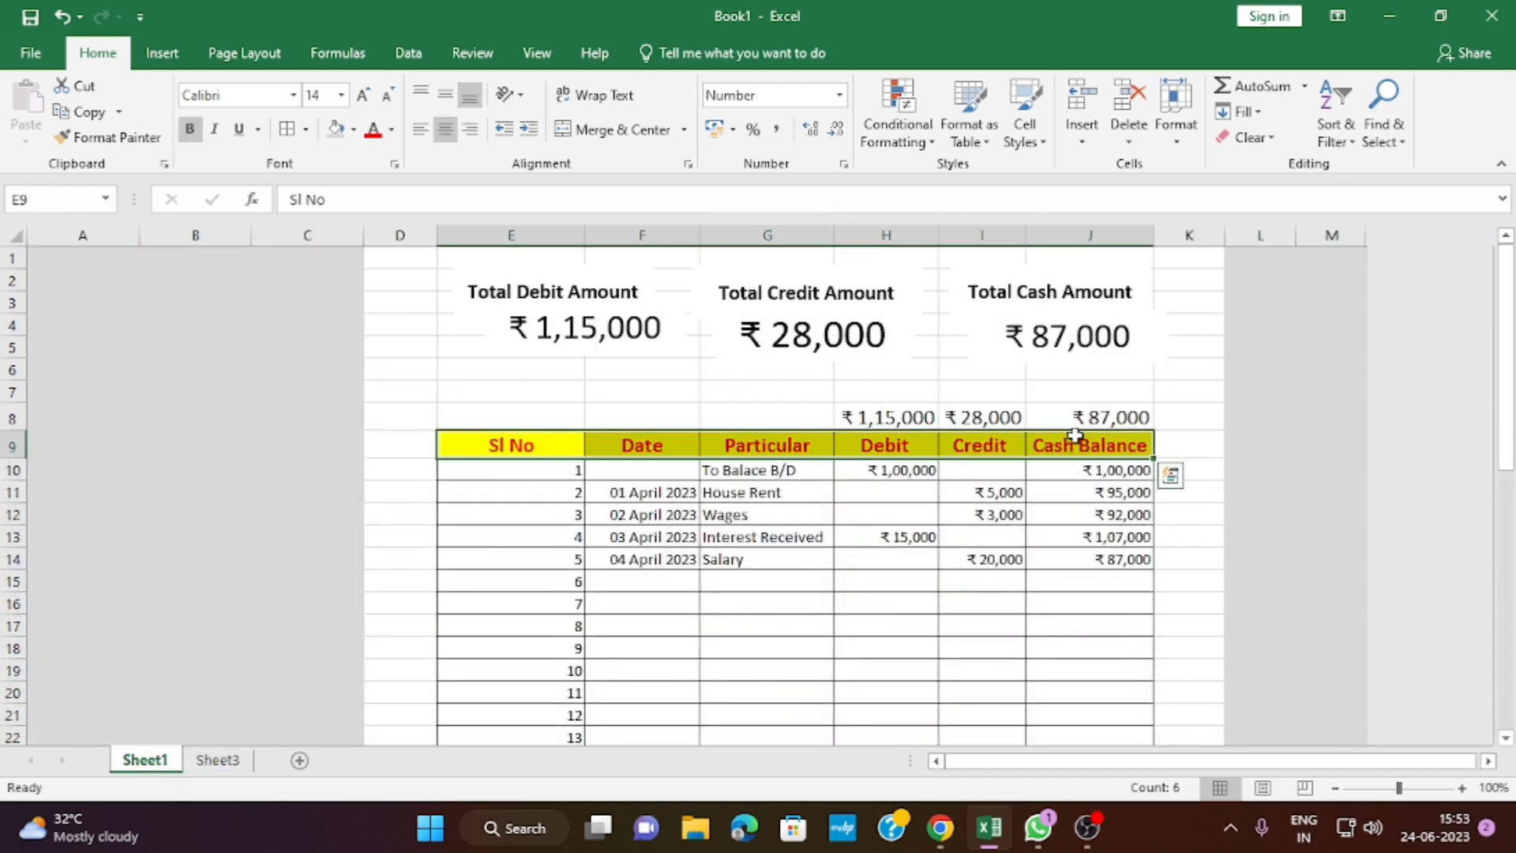
key(ctrl+c)
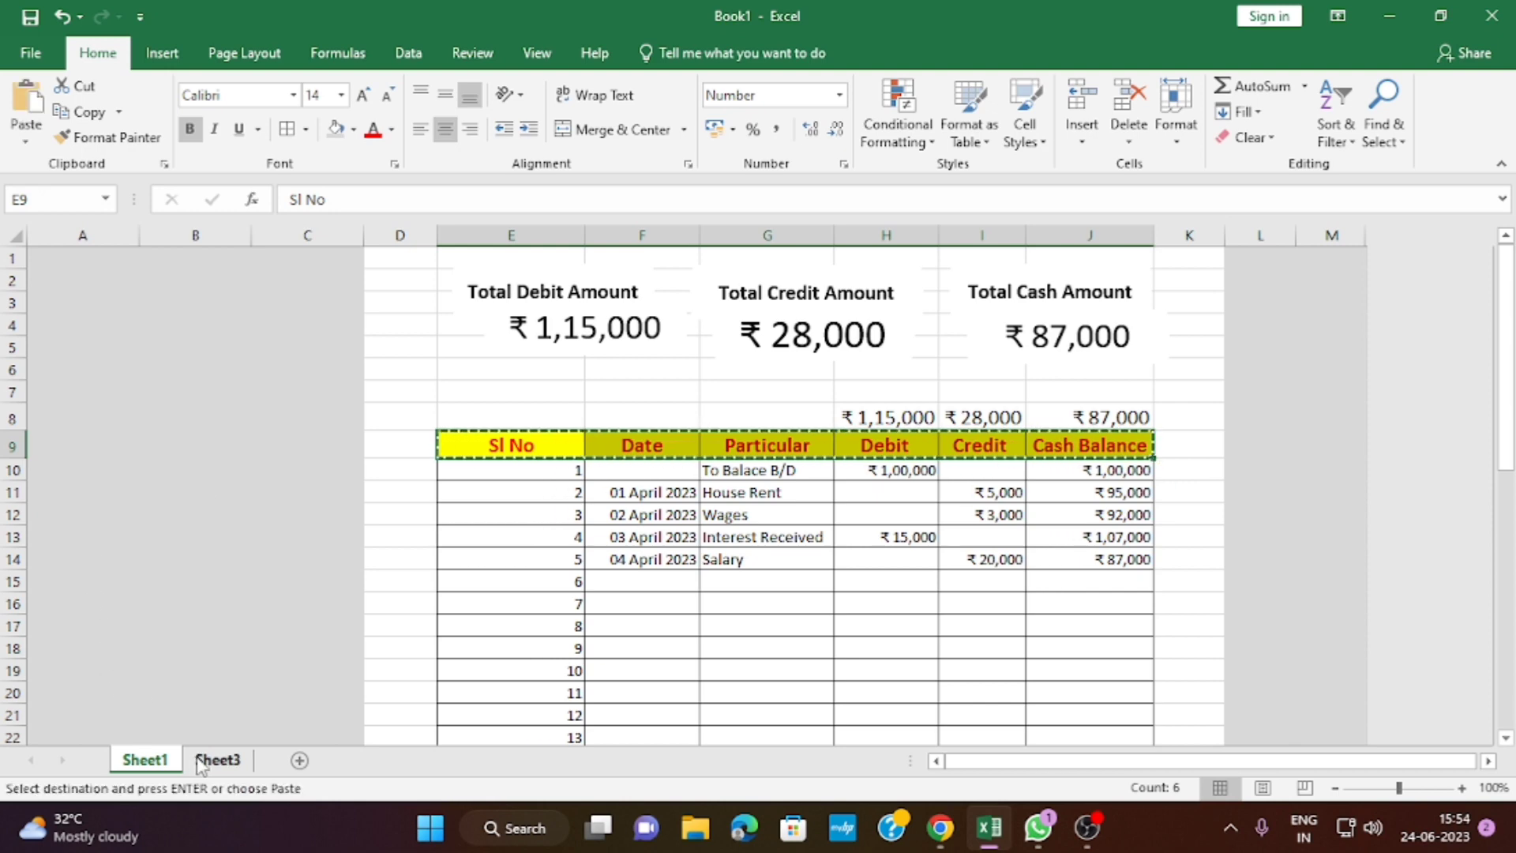
click(218, 760)
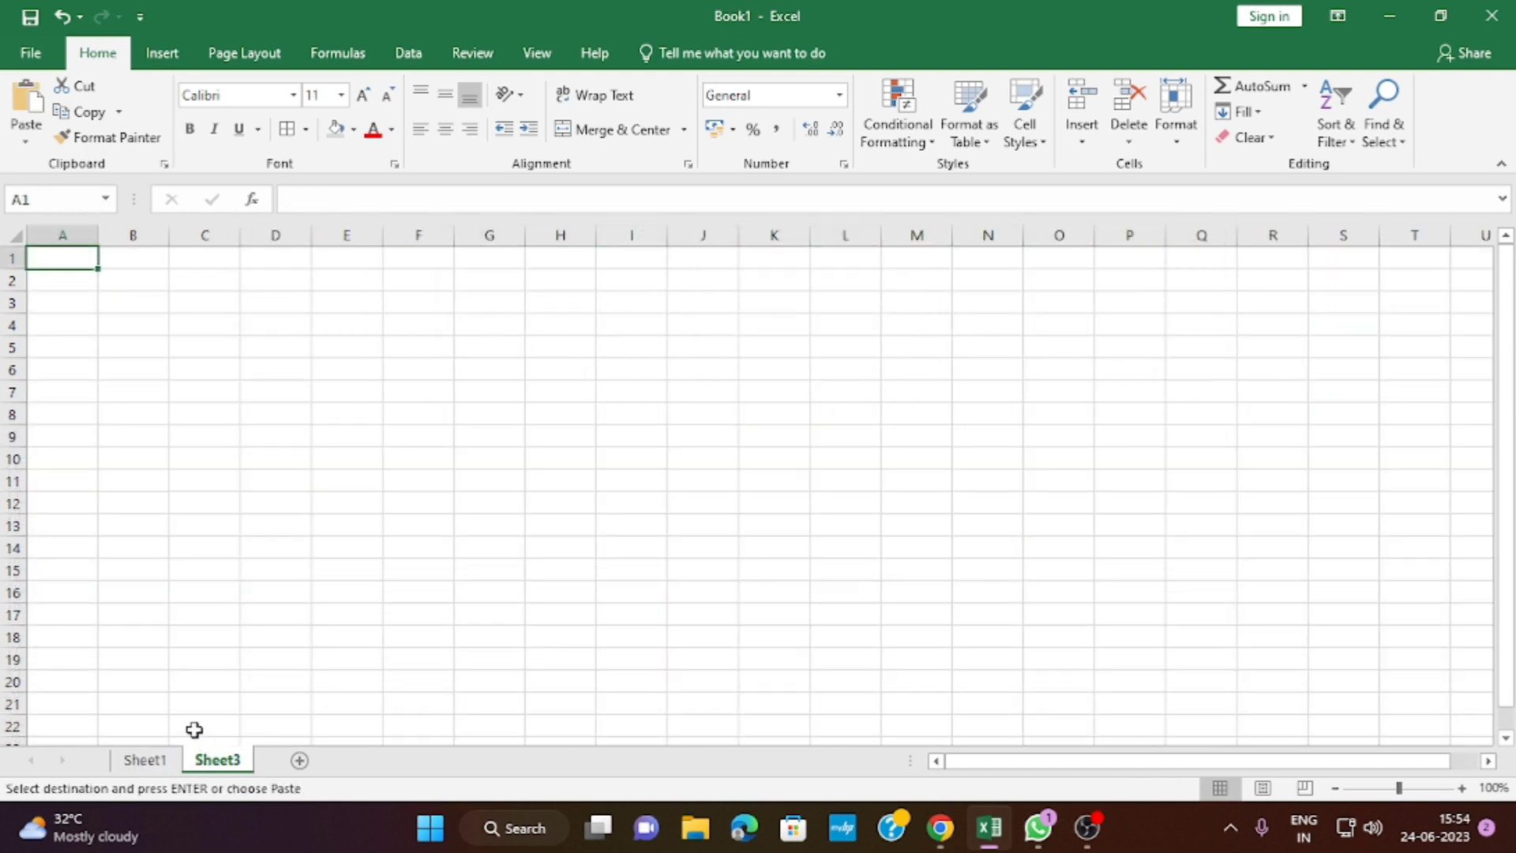
click(366, 364)
key(ctrl+v)
Fit the column widths to the pasted headings and apply all borders to the table range E6:J19
drag(453, 239, 963, 234)
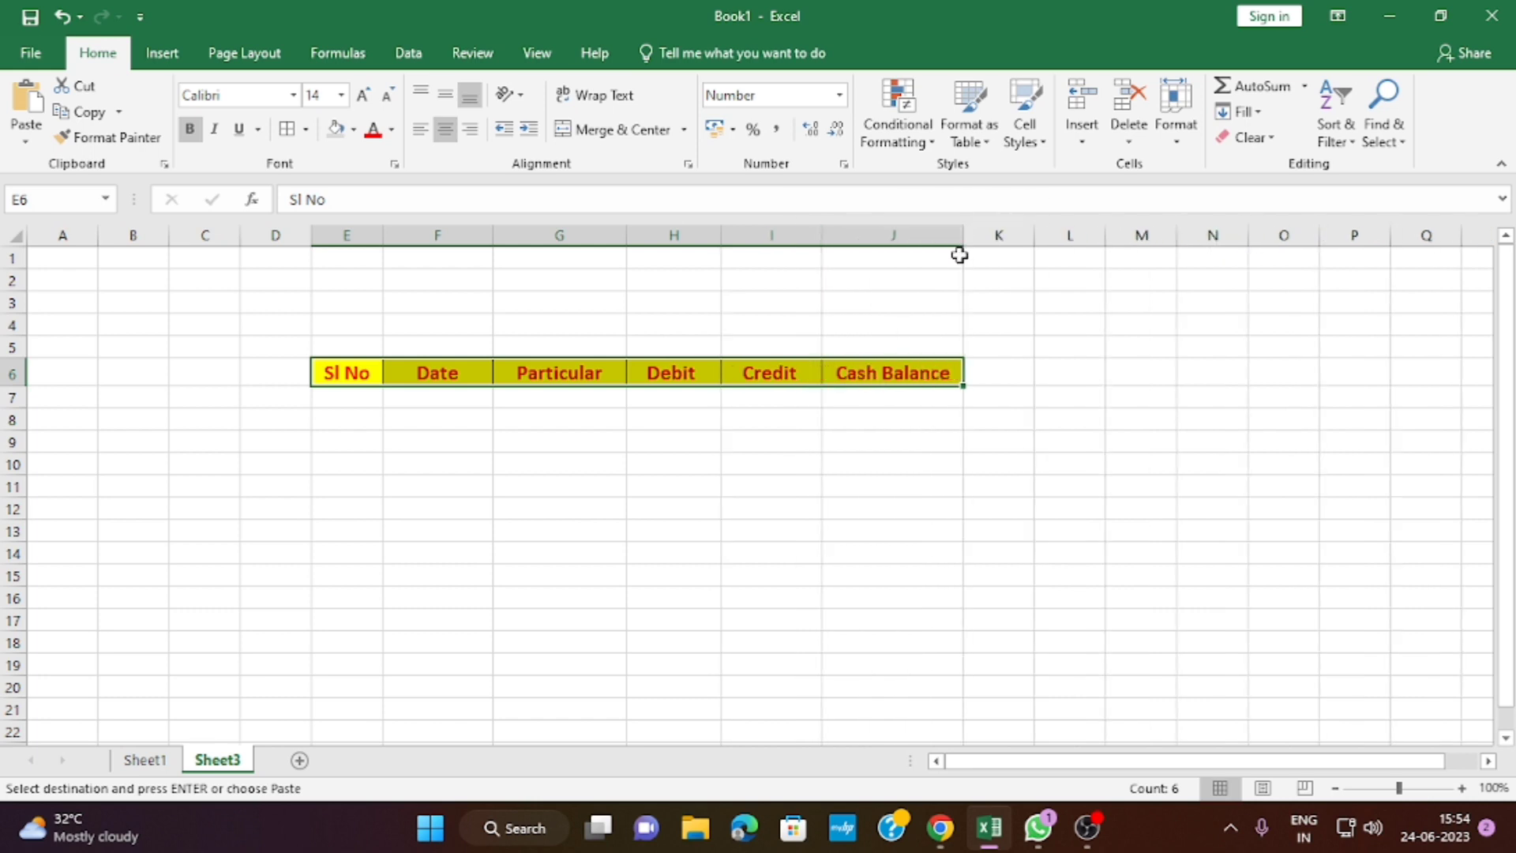
drag(345, 372, 880, 667)
click(286, 128)
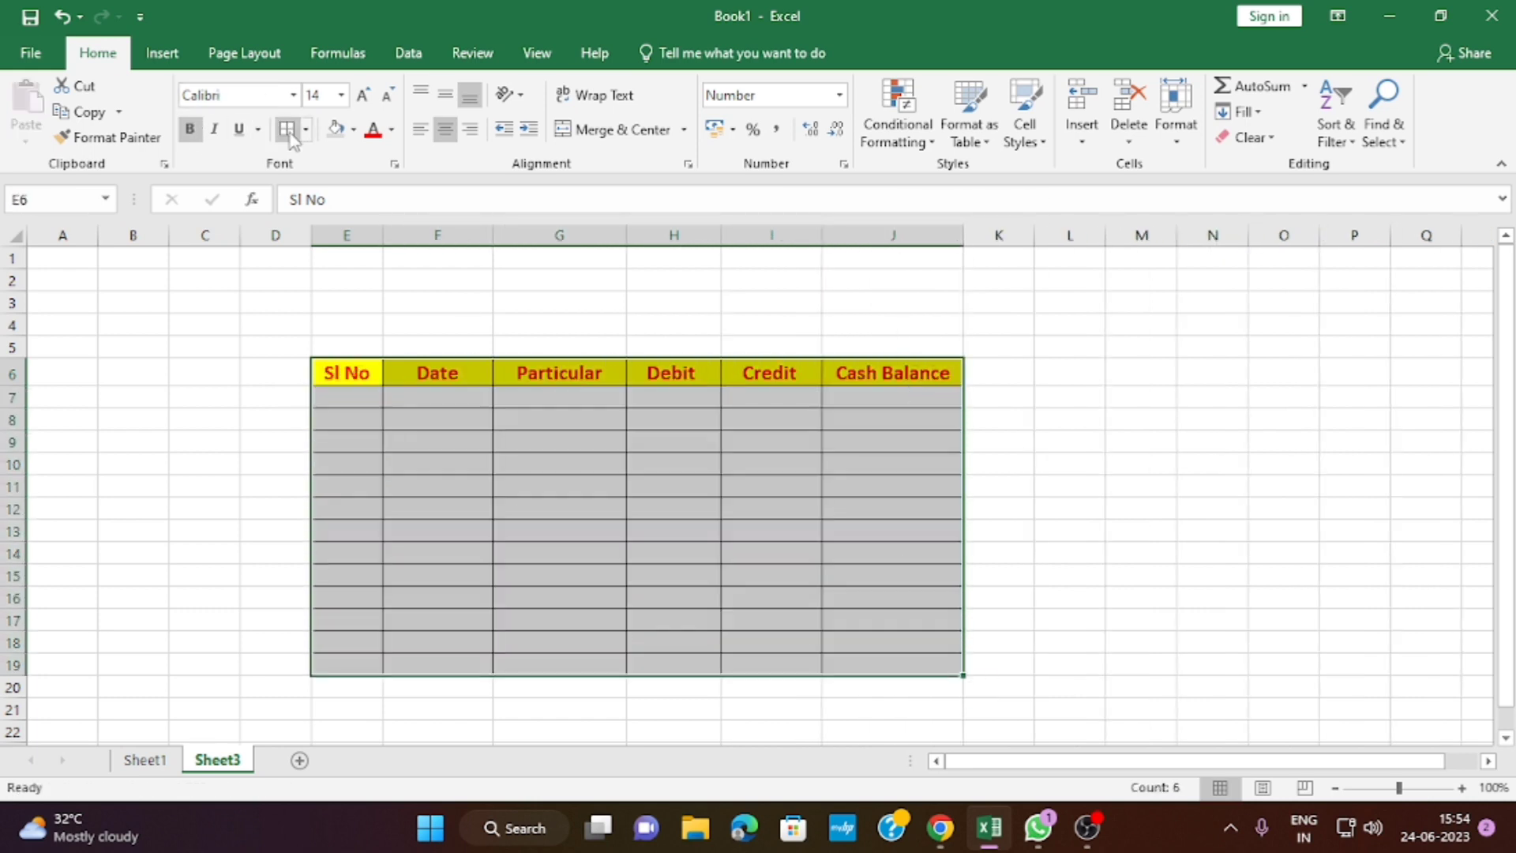
click(456, 532)
Fill the Sl No column from E7 to E19 with the series 1 to 13 and centre the numbers
click(355, 401)
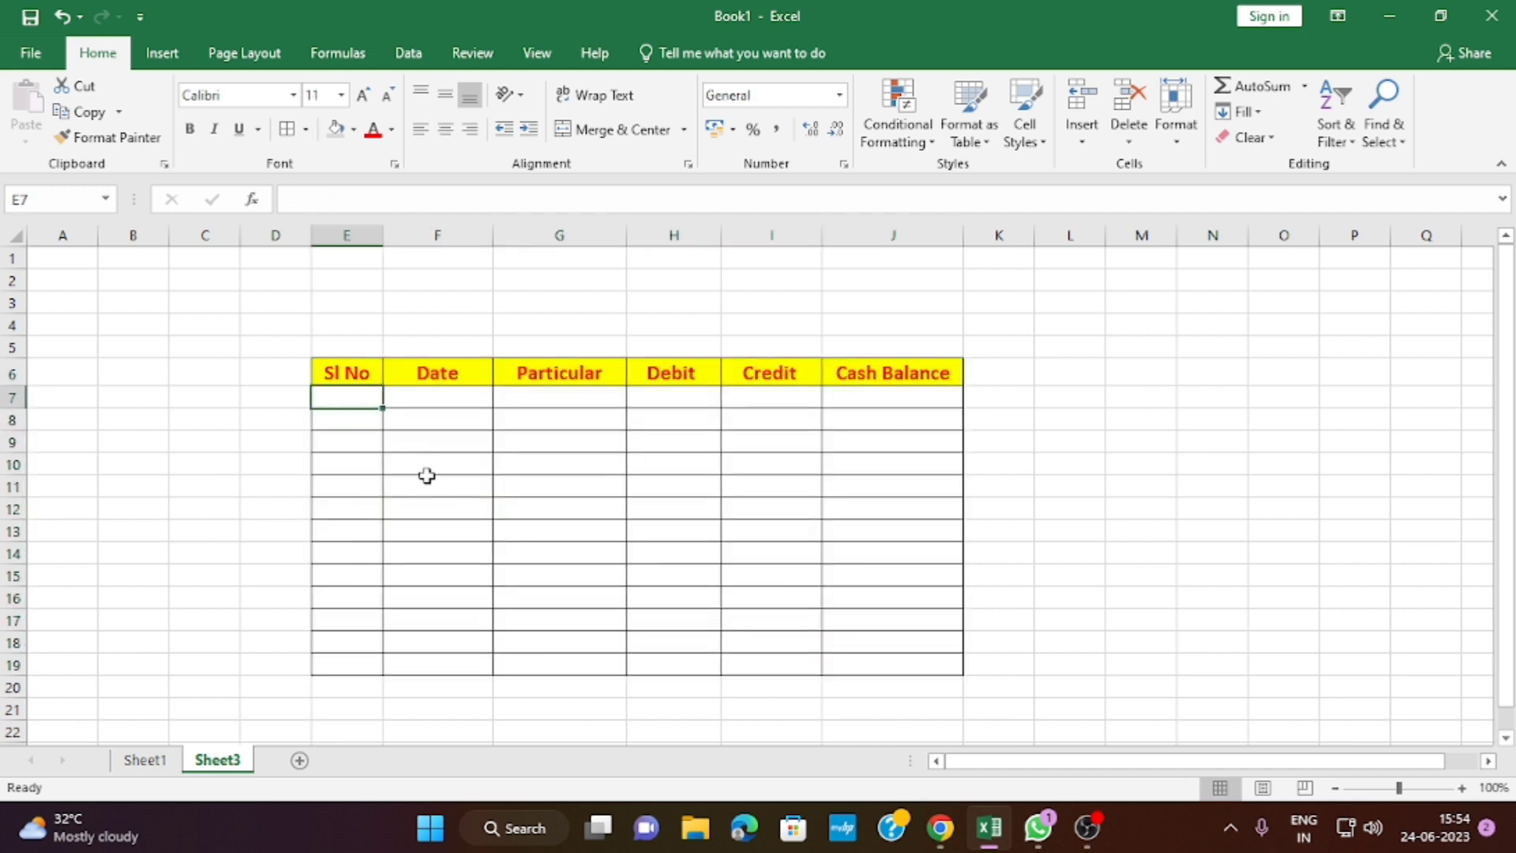
text(1)
click(330, 486)
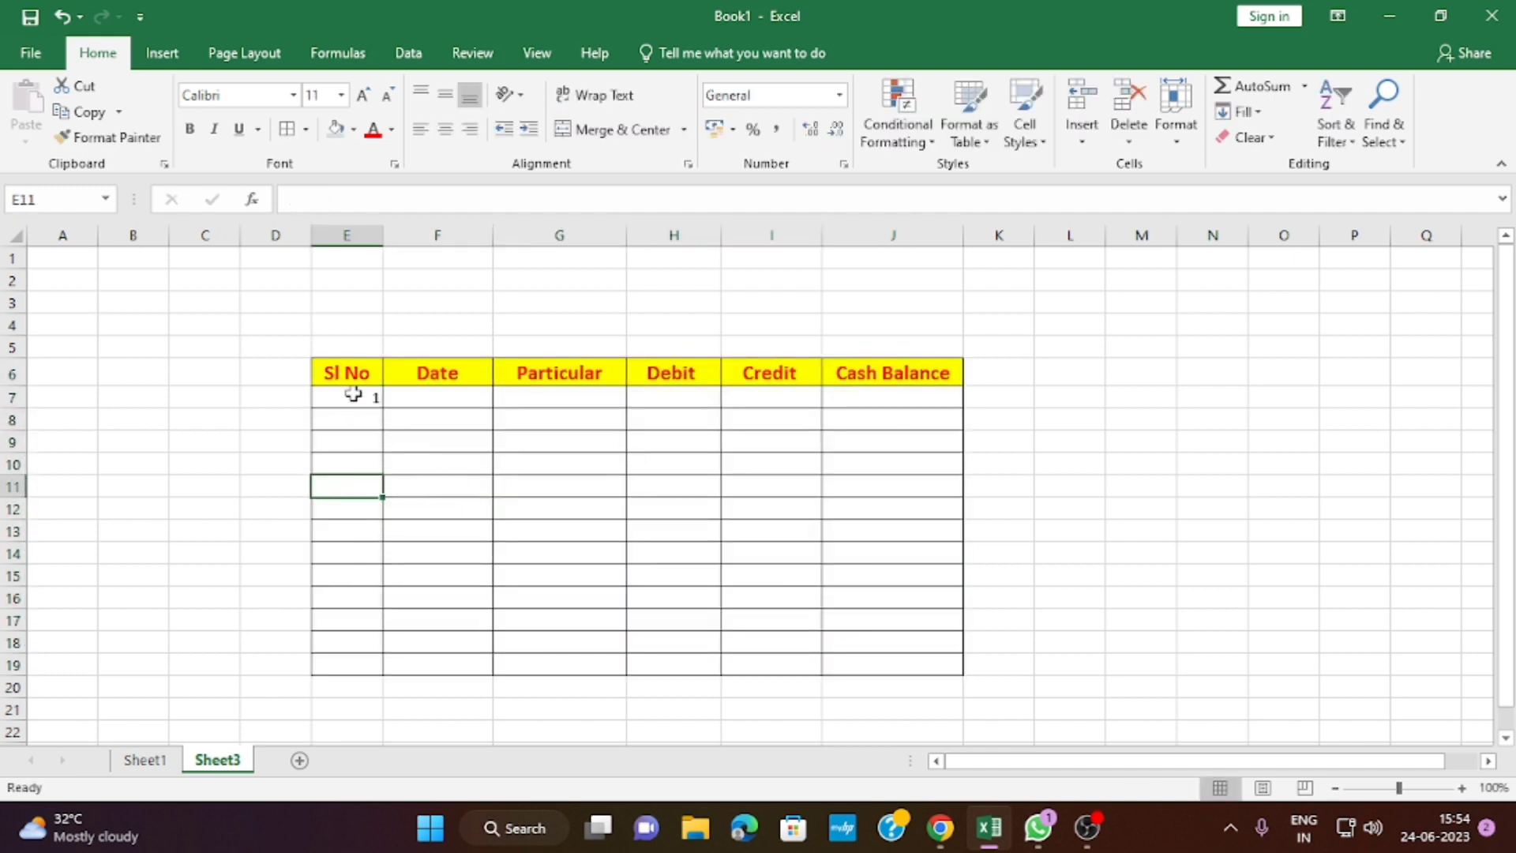
click(353, 395)
drag(380, 407, 391, 676)
click(408, 690)
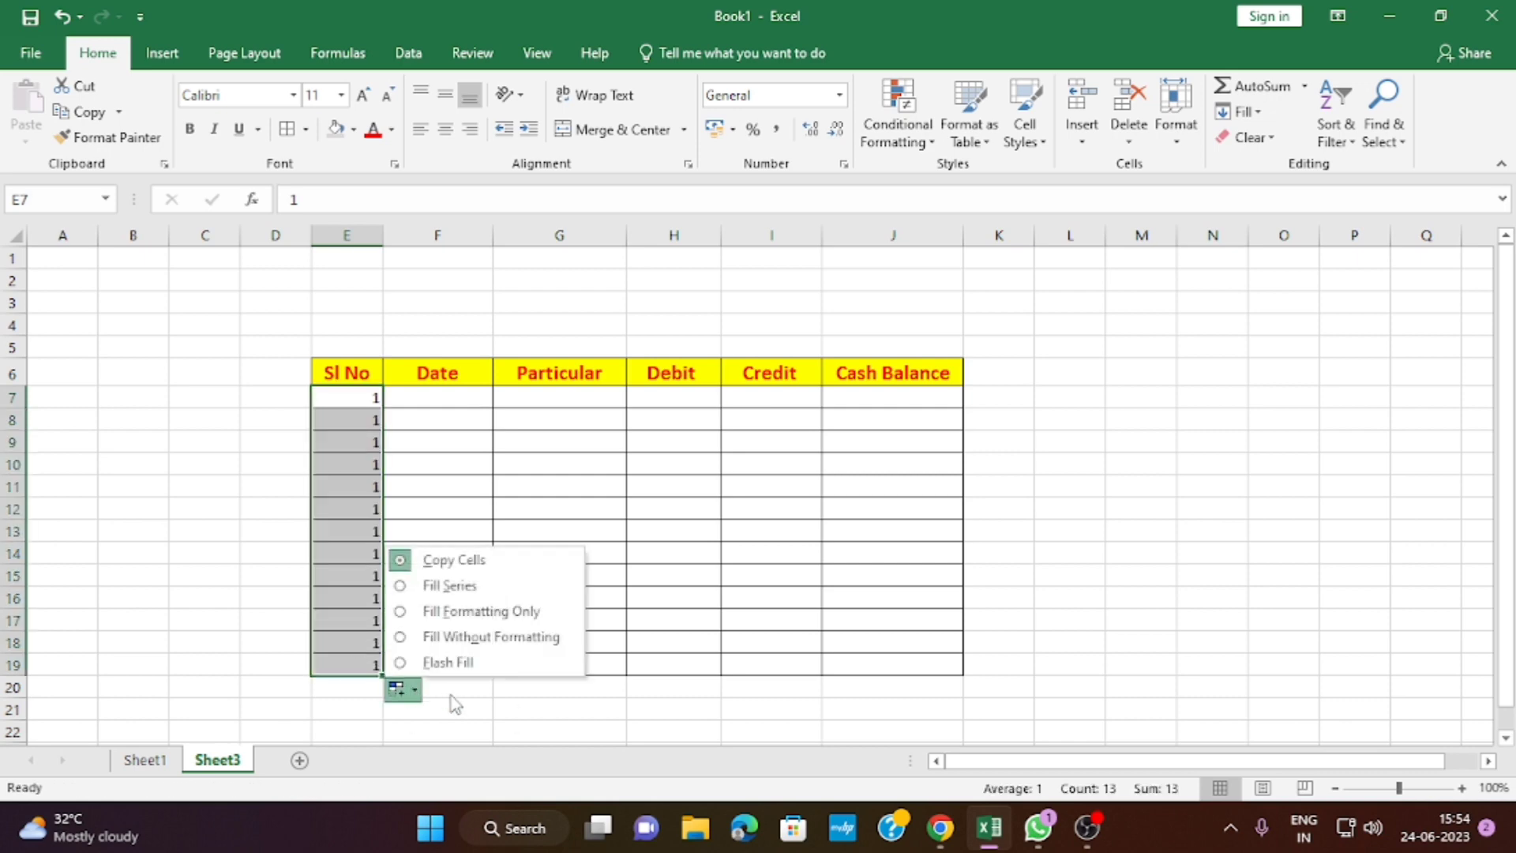
click(458, 586)
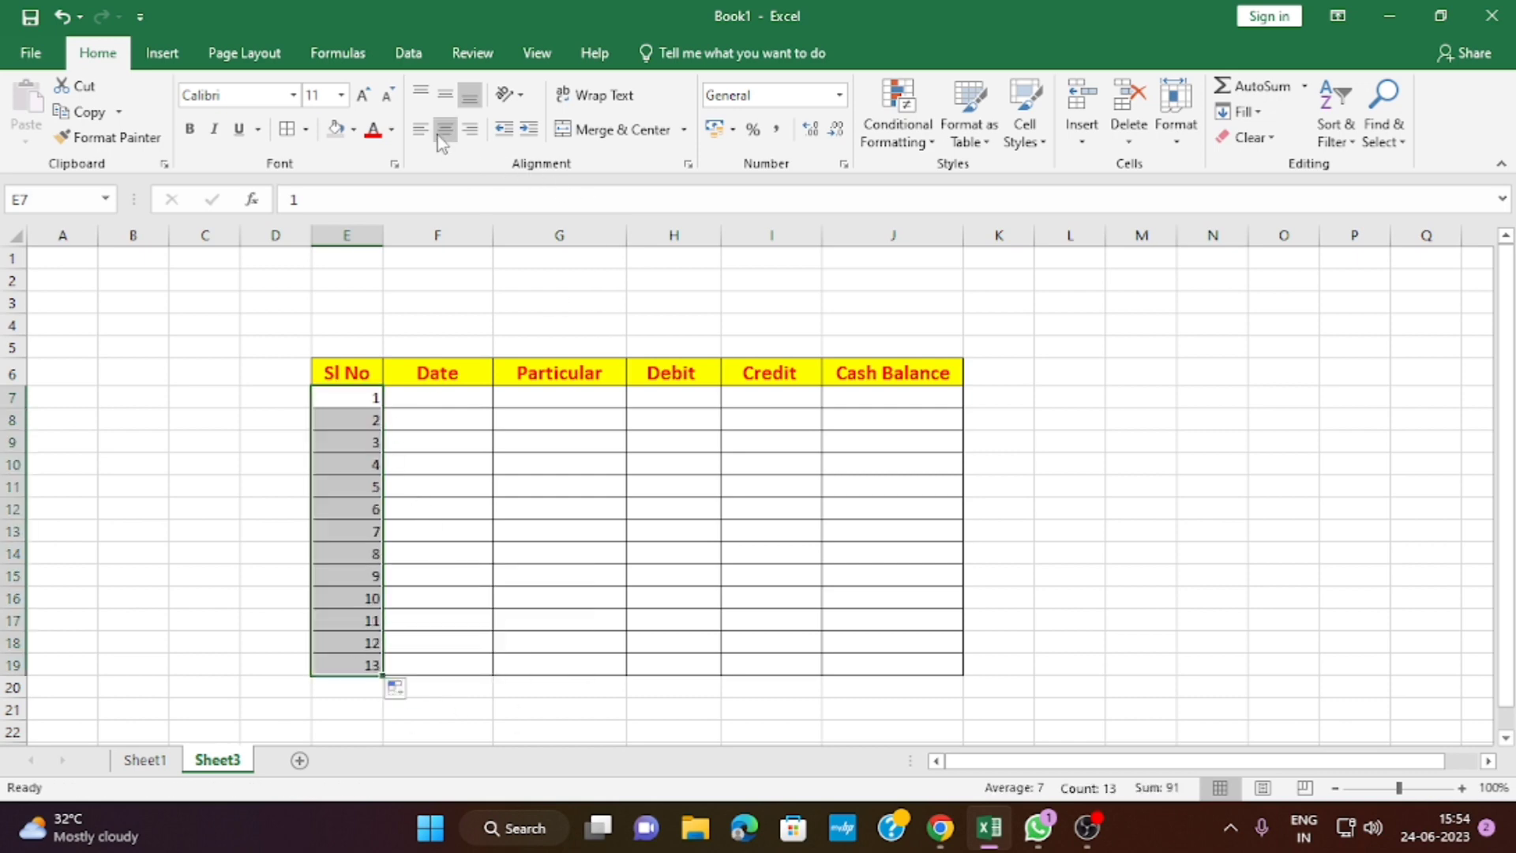
Widen the Date column slightly and enter "To balance B/D" as the Particular for Sl No 1
click(450, 397)
drag(492, 235, 510, 236)
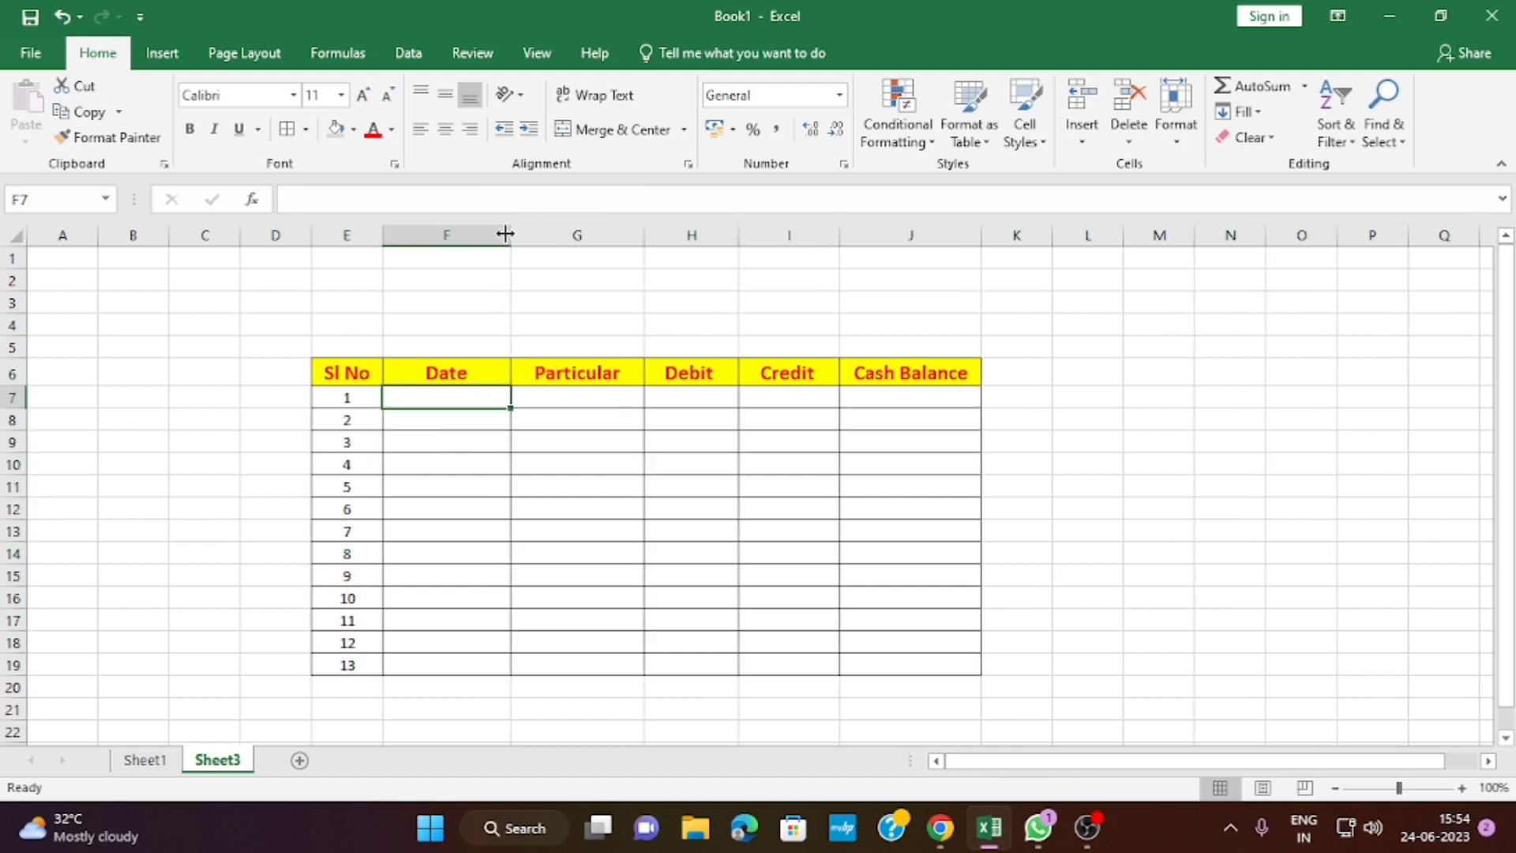
click(575, 401)
text(T)
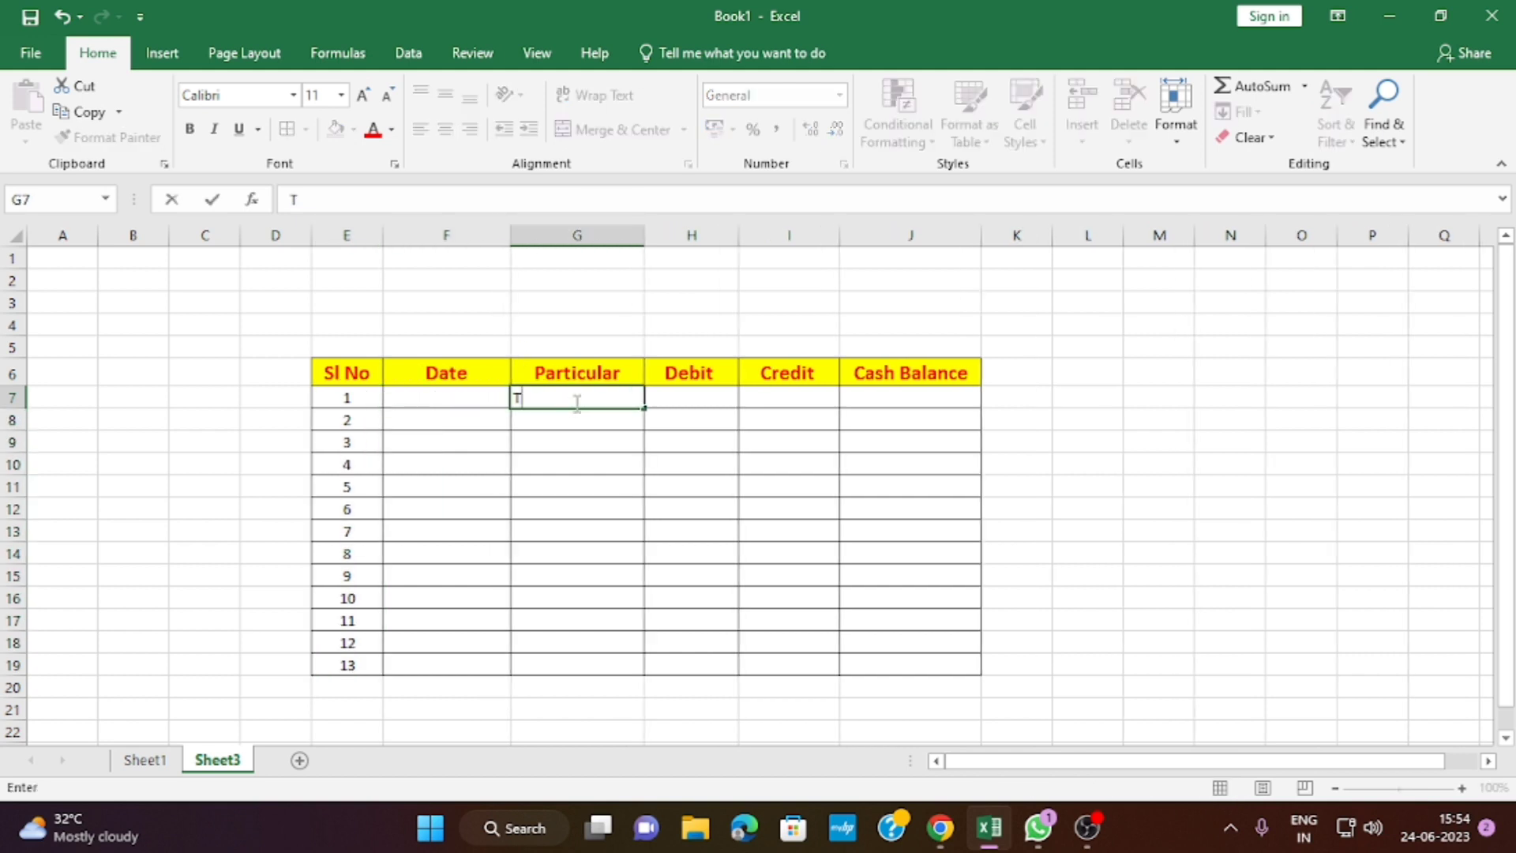
text(o balance B/D)
click(602, 466)
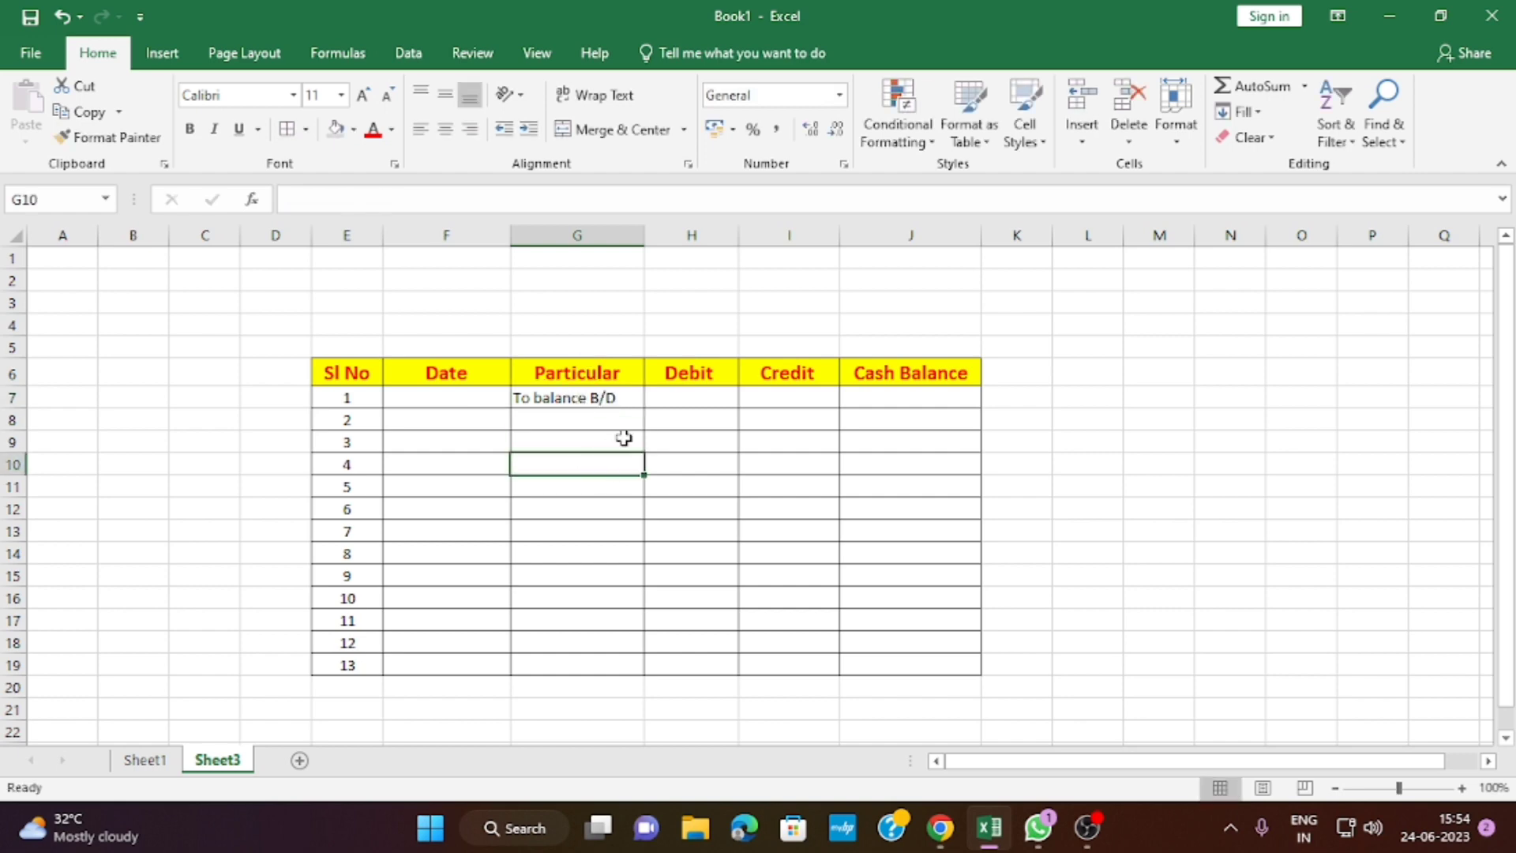
Enter a debit of 100000 for the opening balance and copy it into Cash Balance on the same row
click(711, 400)
text(10)
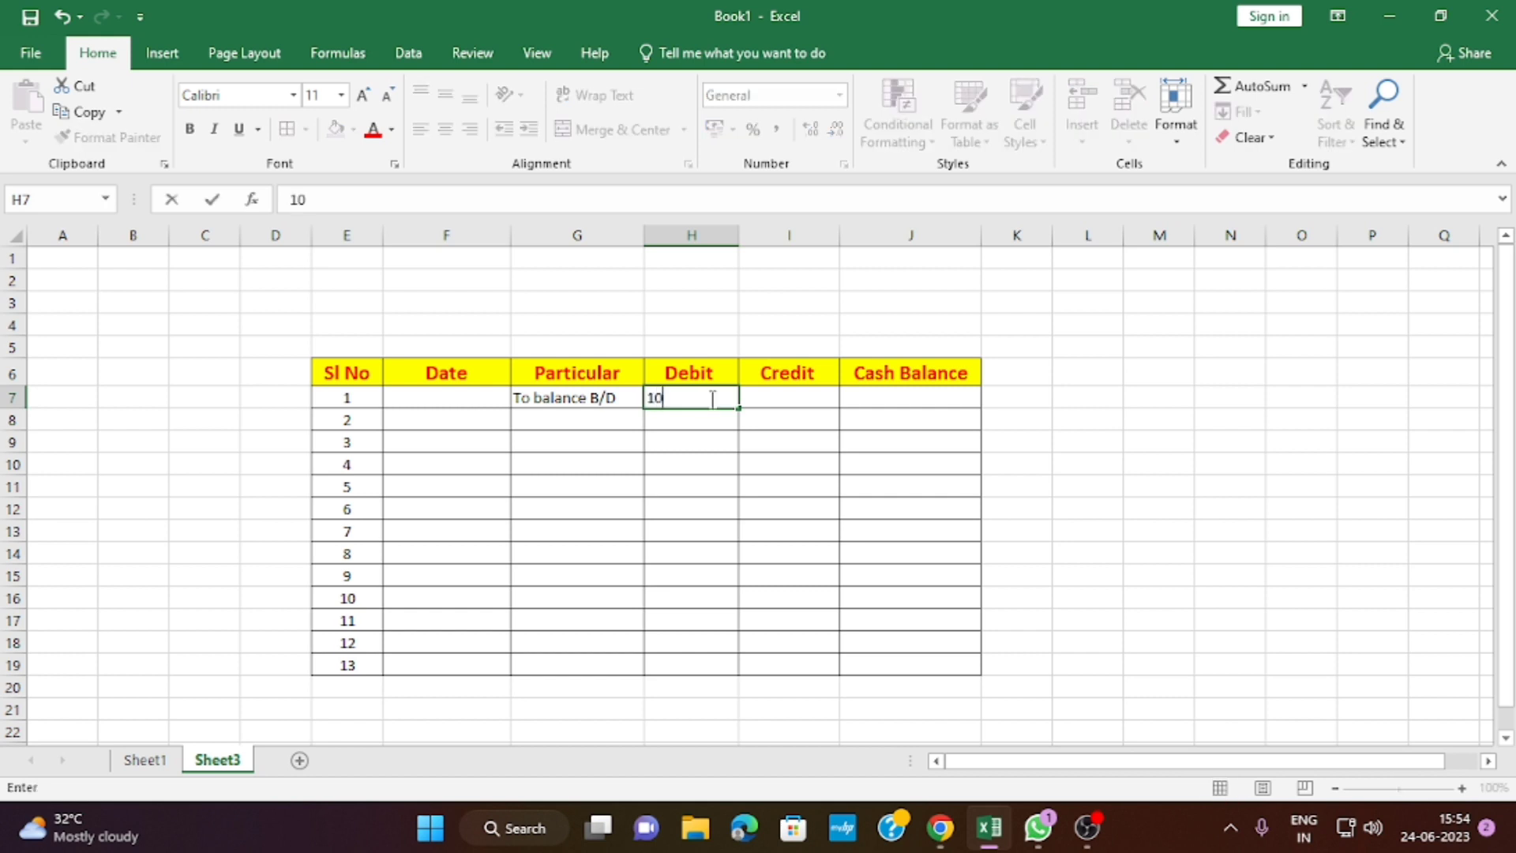
text(0000)
click(862, 405)
click(711, 397)
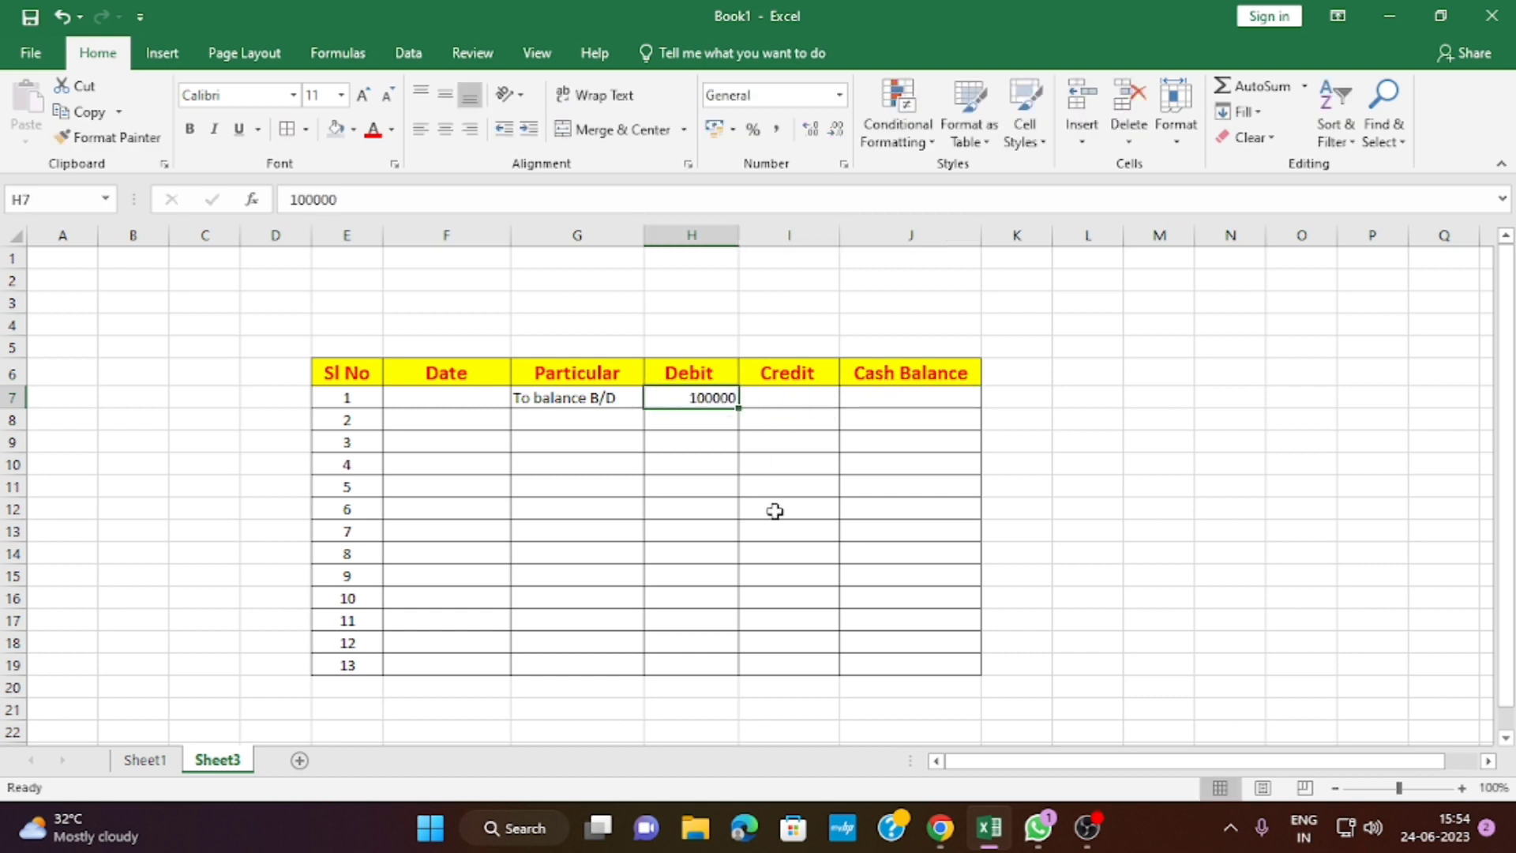
key(ctrl+c)
click(919, 394)
key(ctrl+v)
click(798, 513)
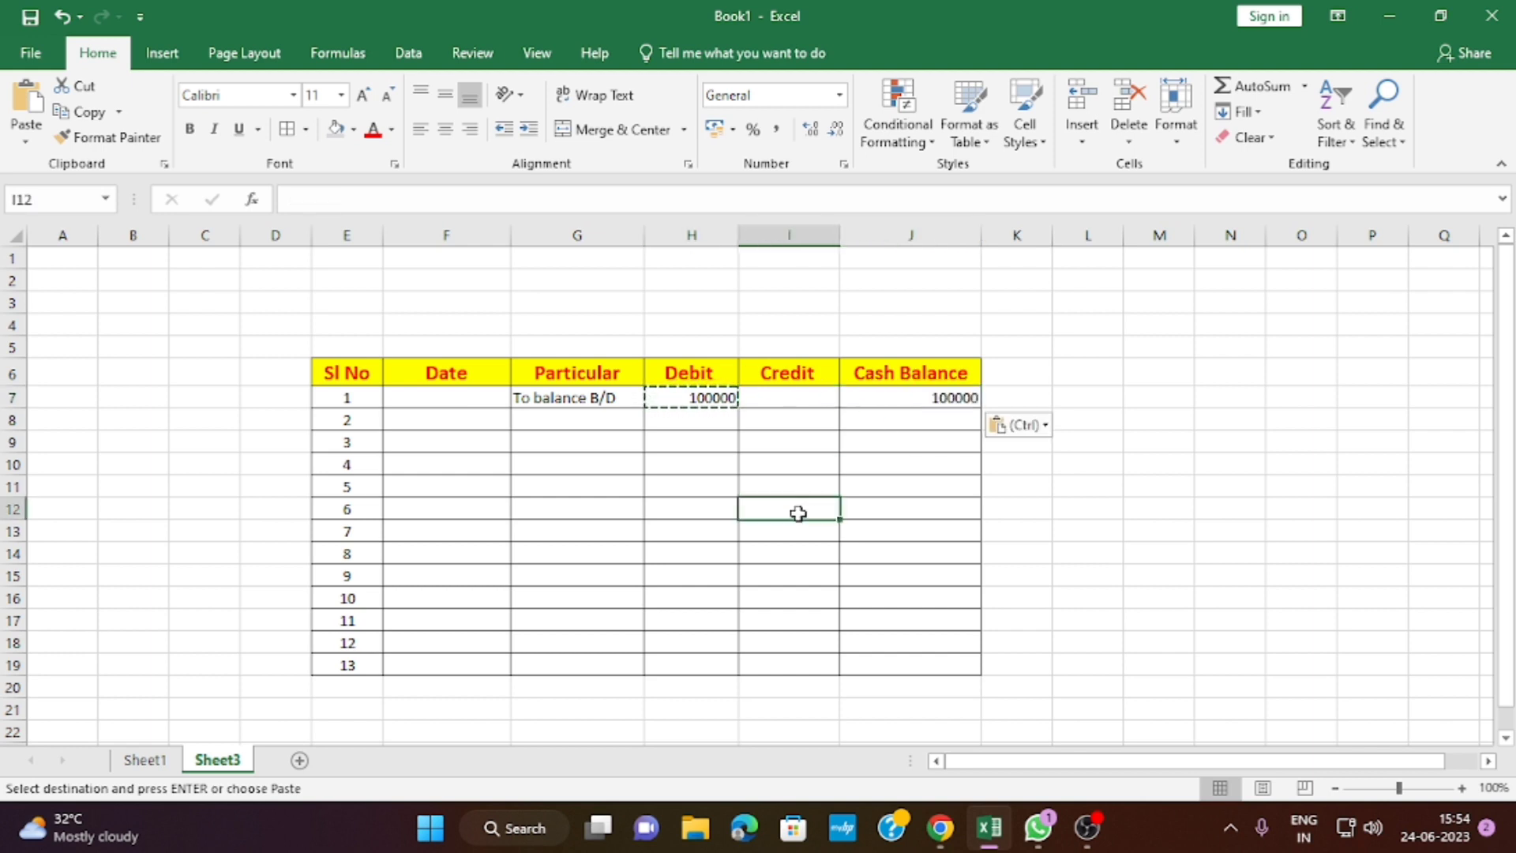
Enter the date 1/4/2023 for Sl No 2
click(464, 420)
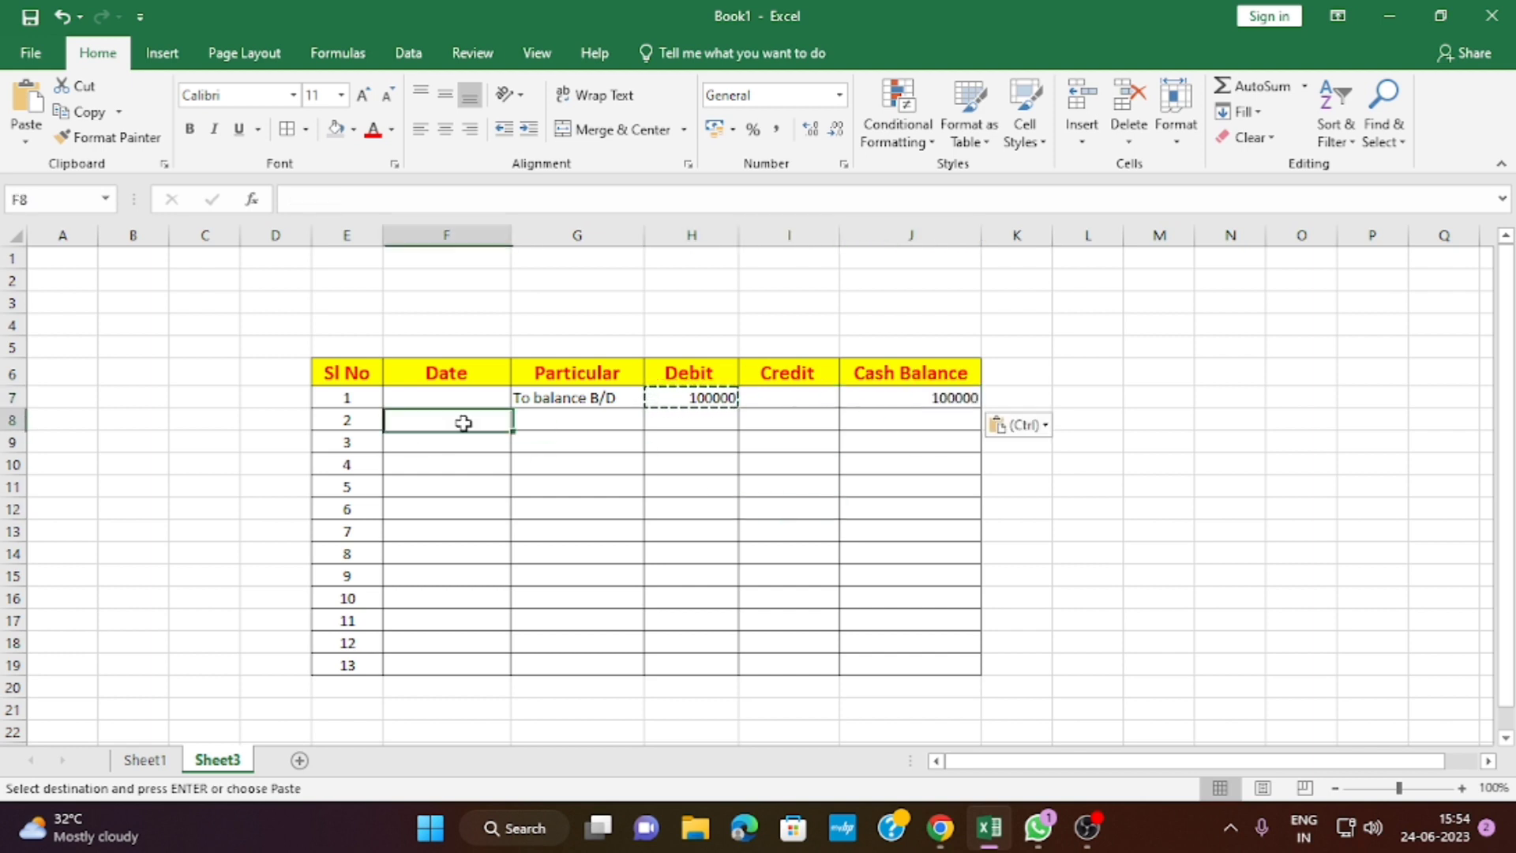
text(1/4/20223)
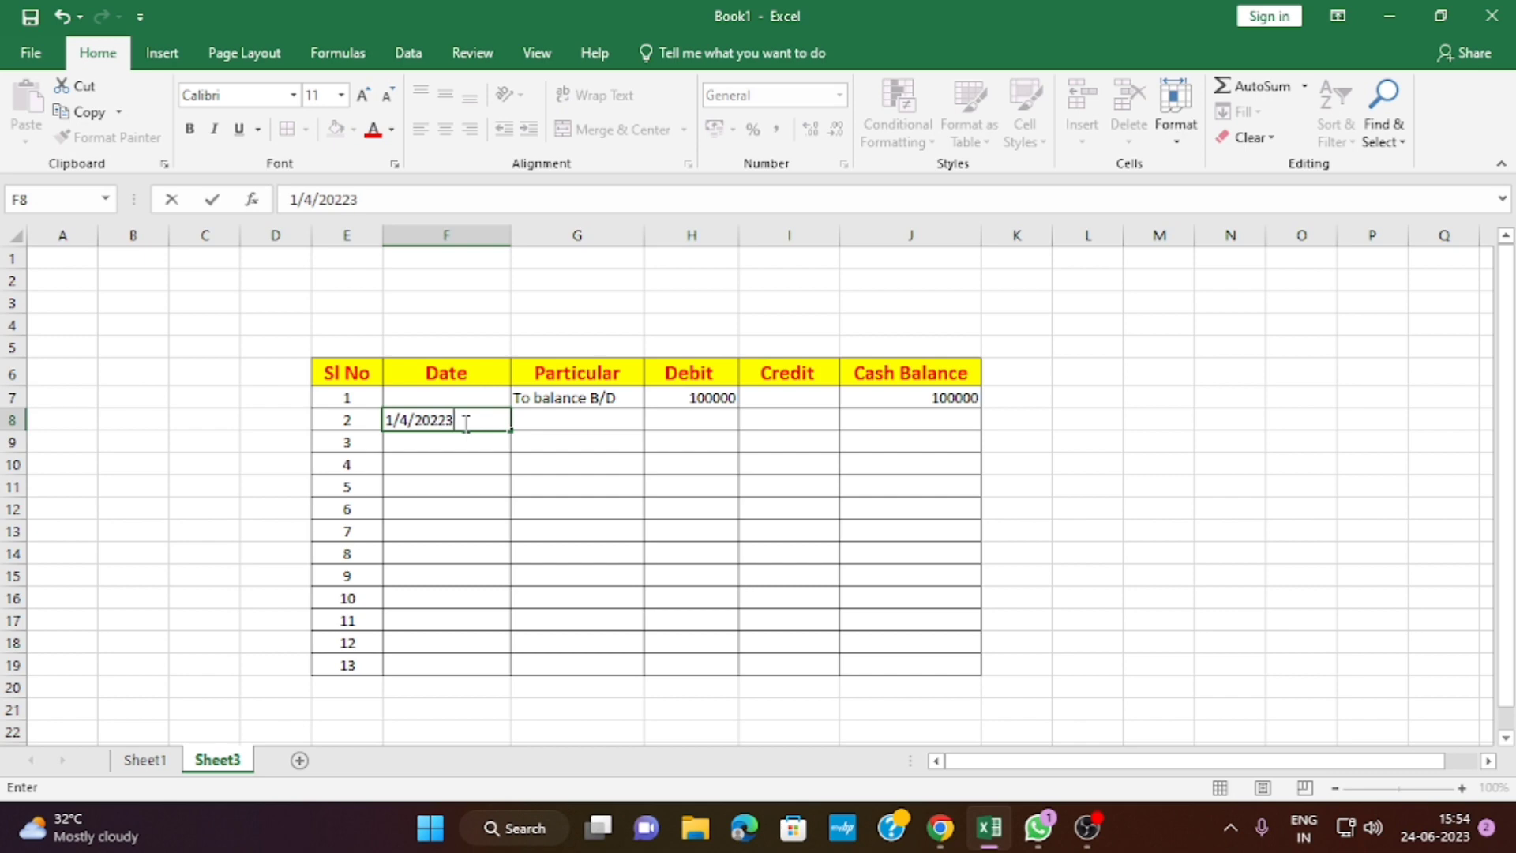
key(Return)
click(463, 422)
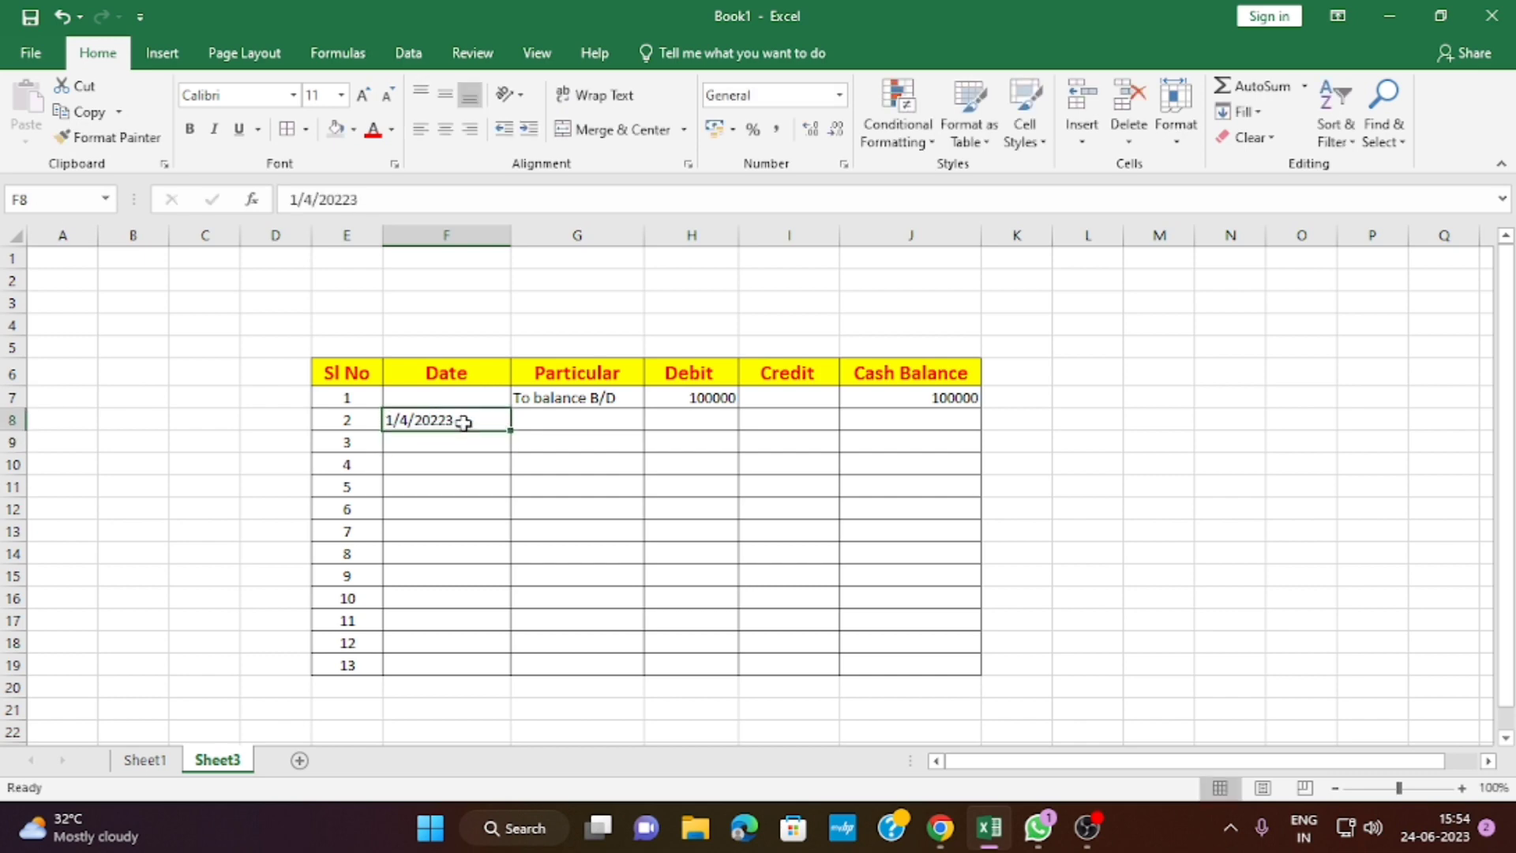
double_click(465, 423)
key(BackSpace)
key(BackSpace)
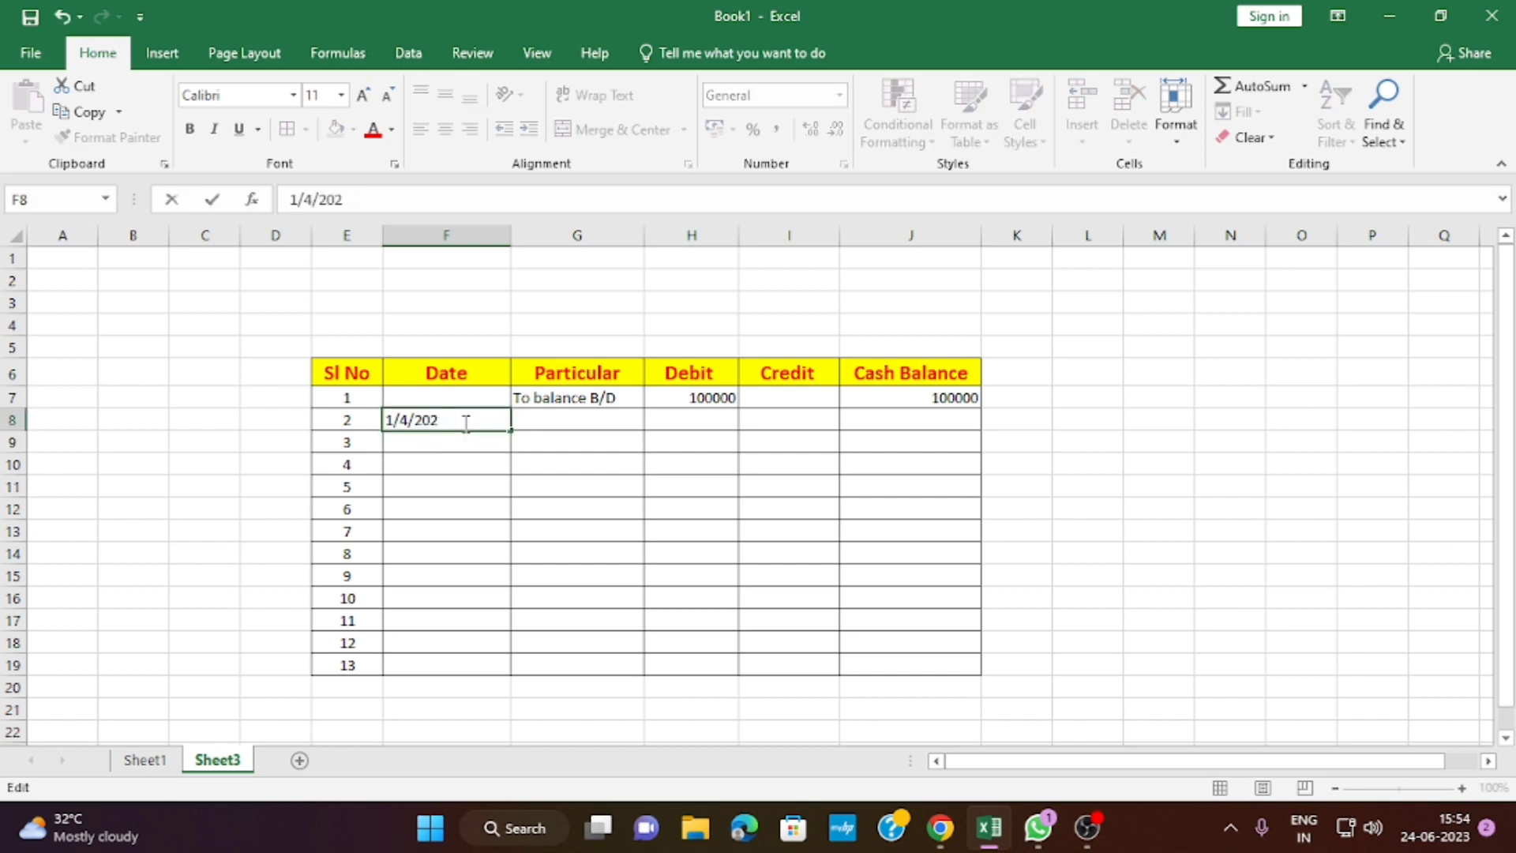
text(3)
key(Return)
Enter Wages as the Particular for Sl No 2 with a credit of 5000
click(587, 419)
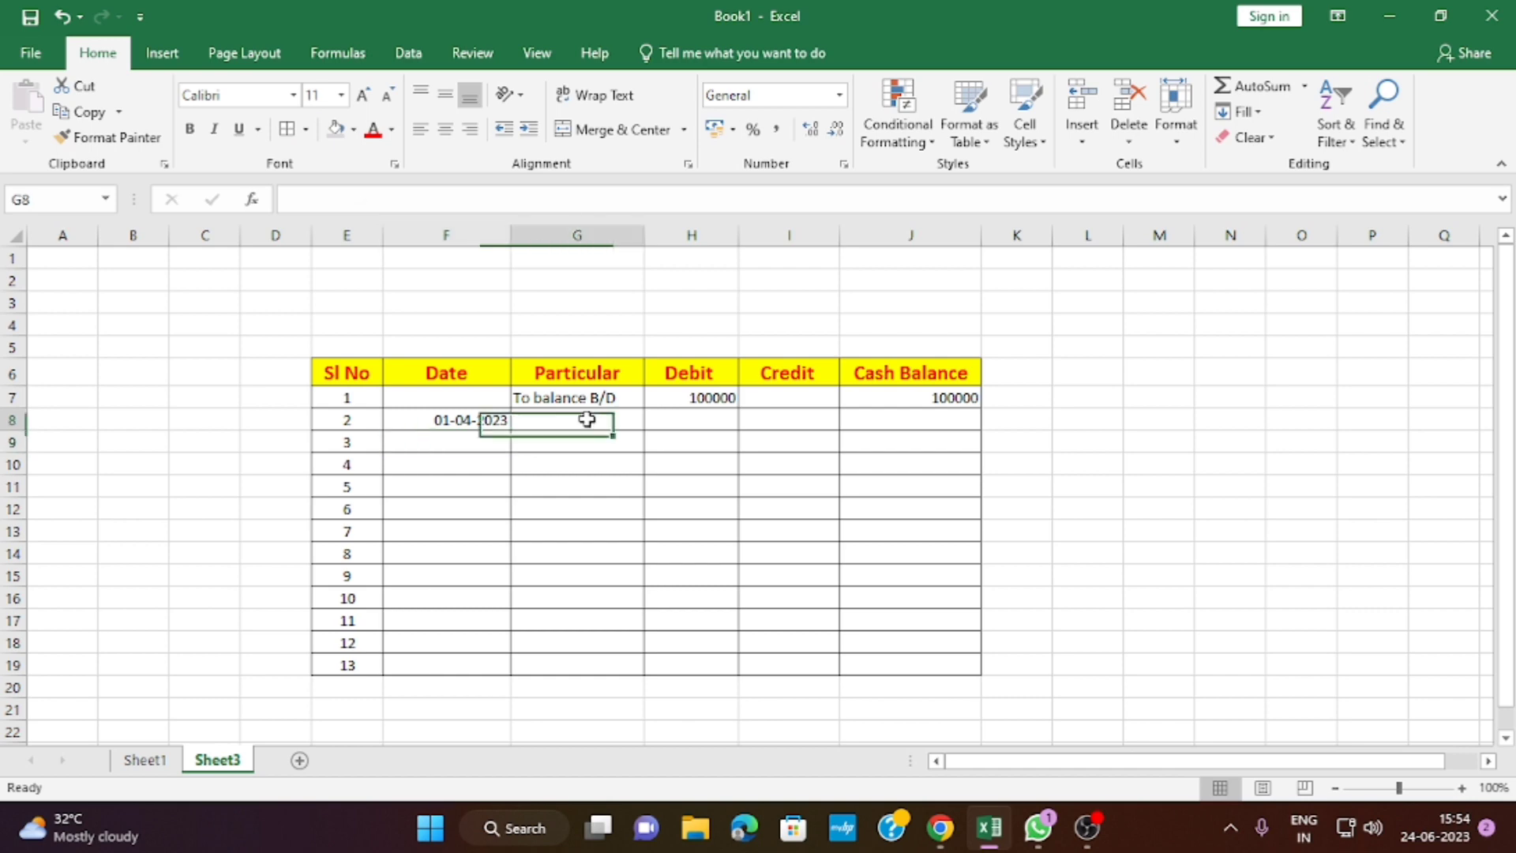
text(Wages)
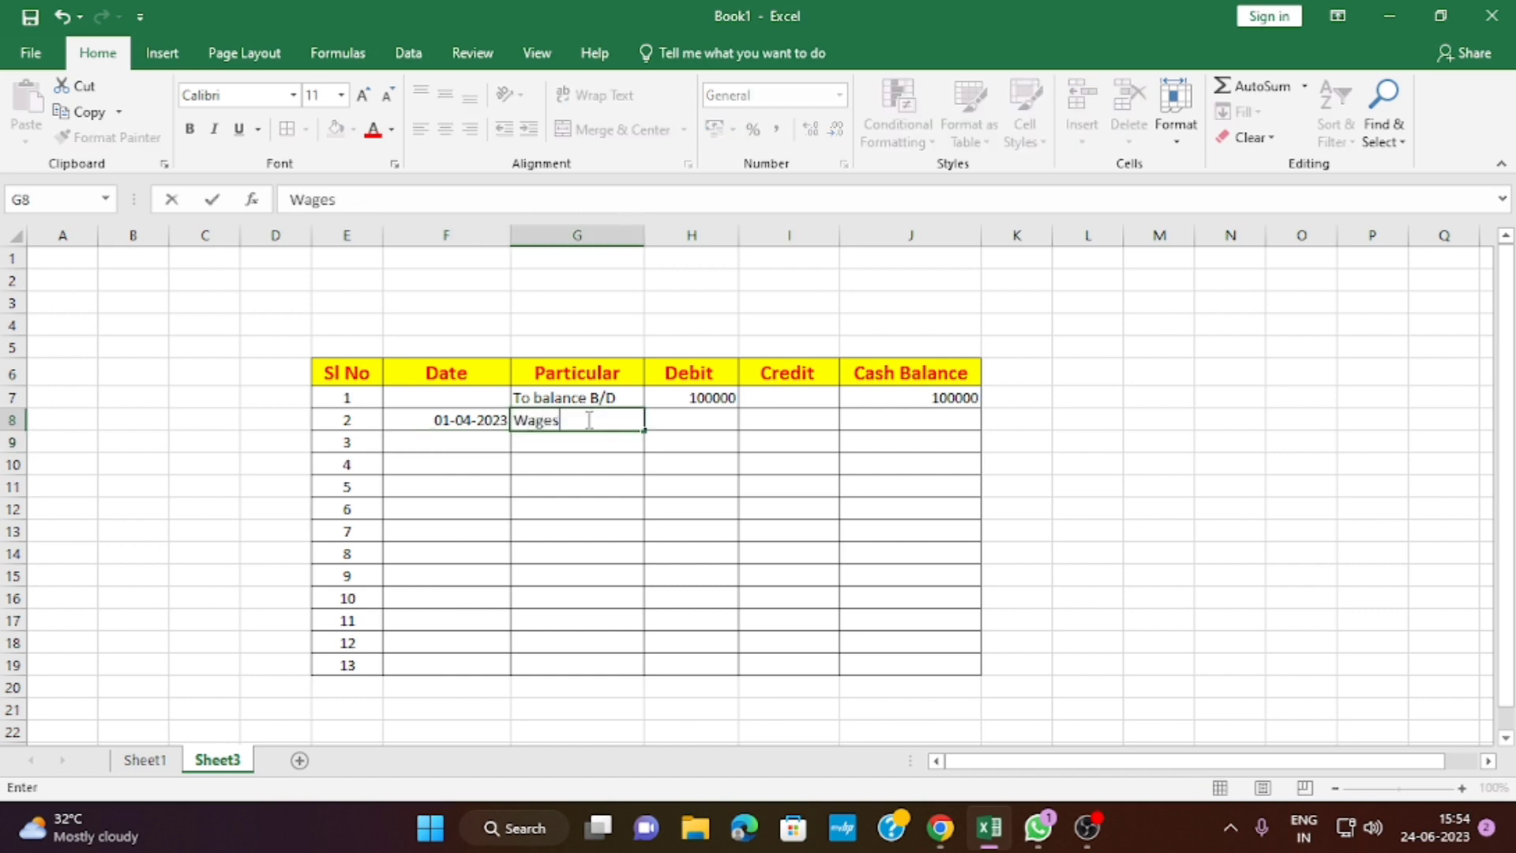
key(Tab)
key(Tab)
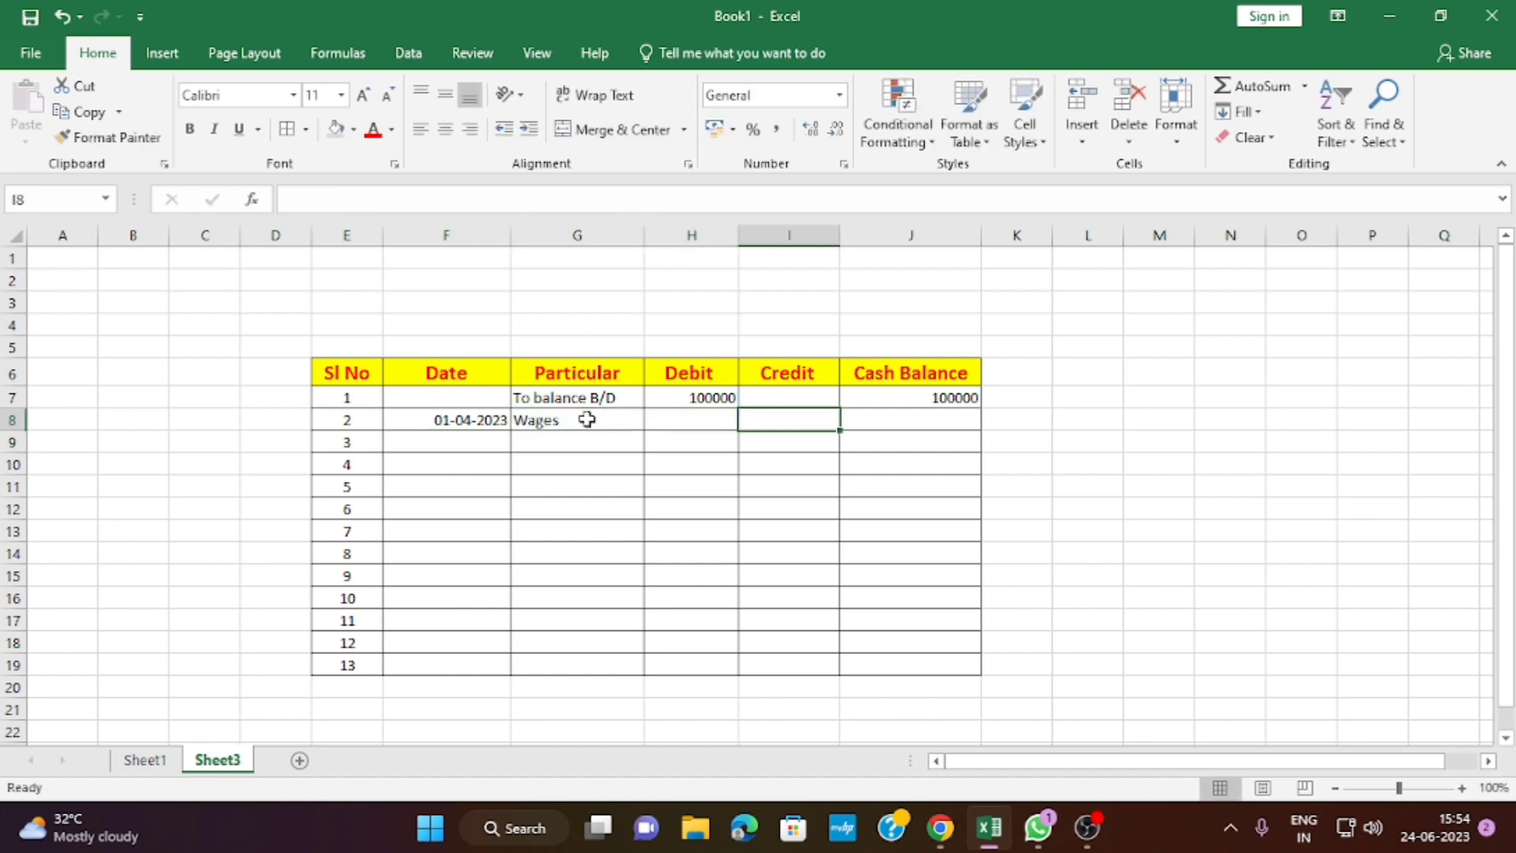
text(5000)
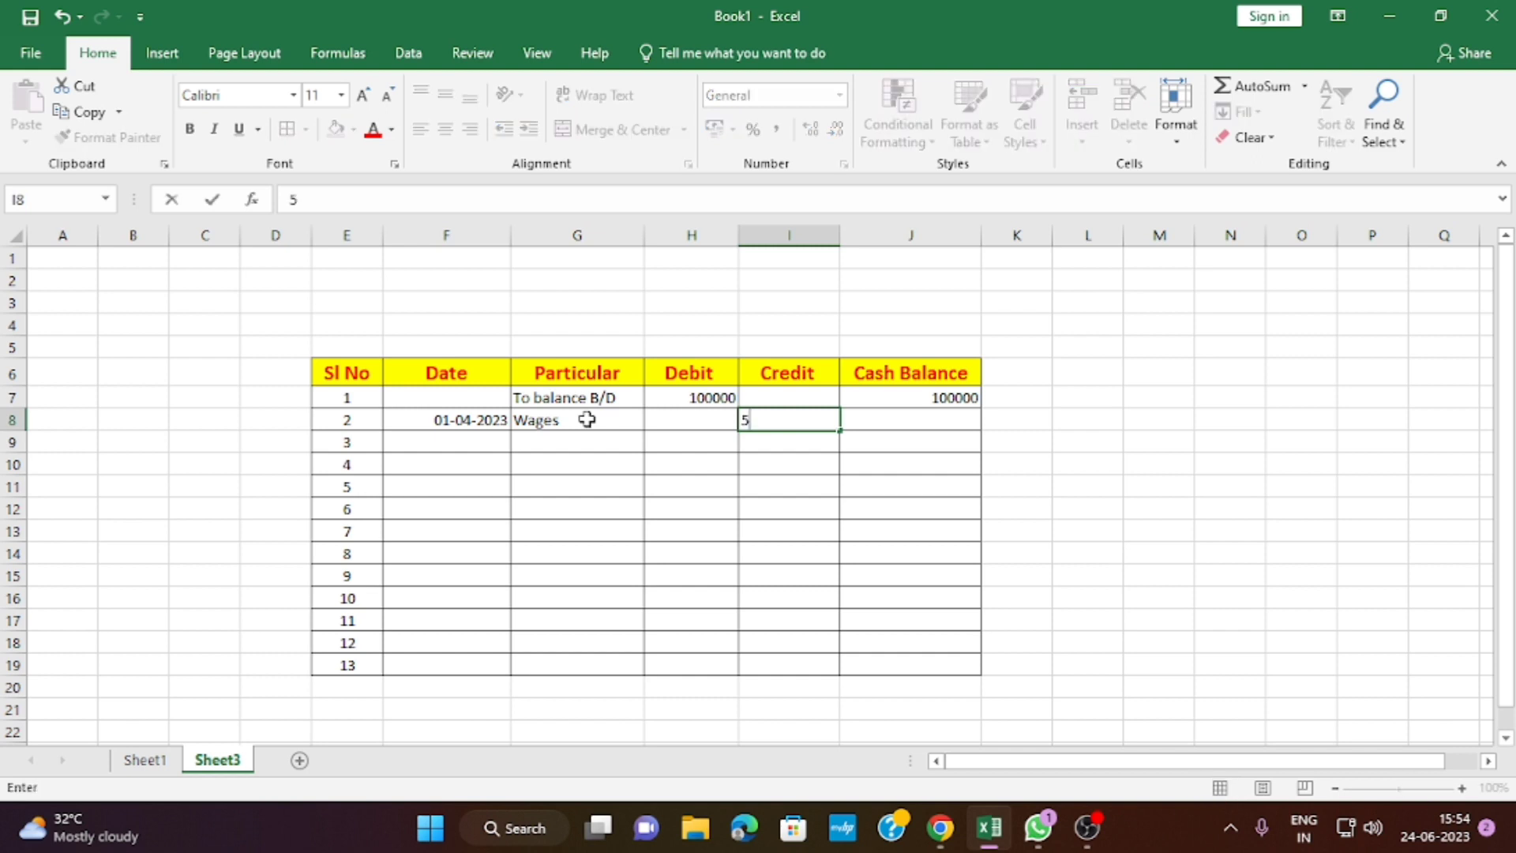
key(Return)
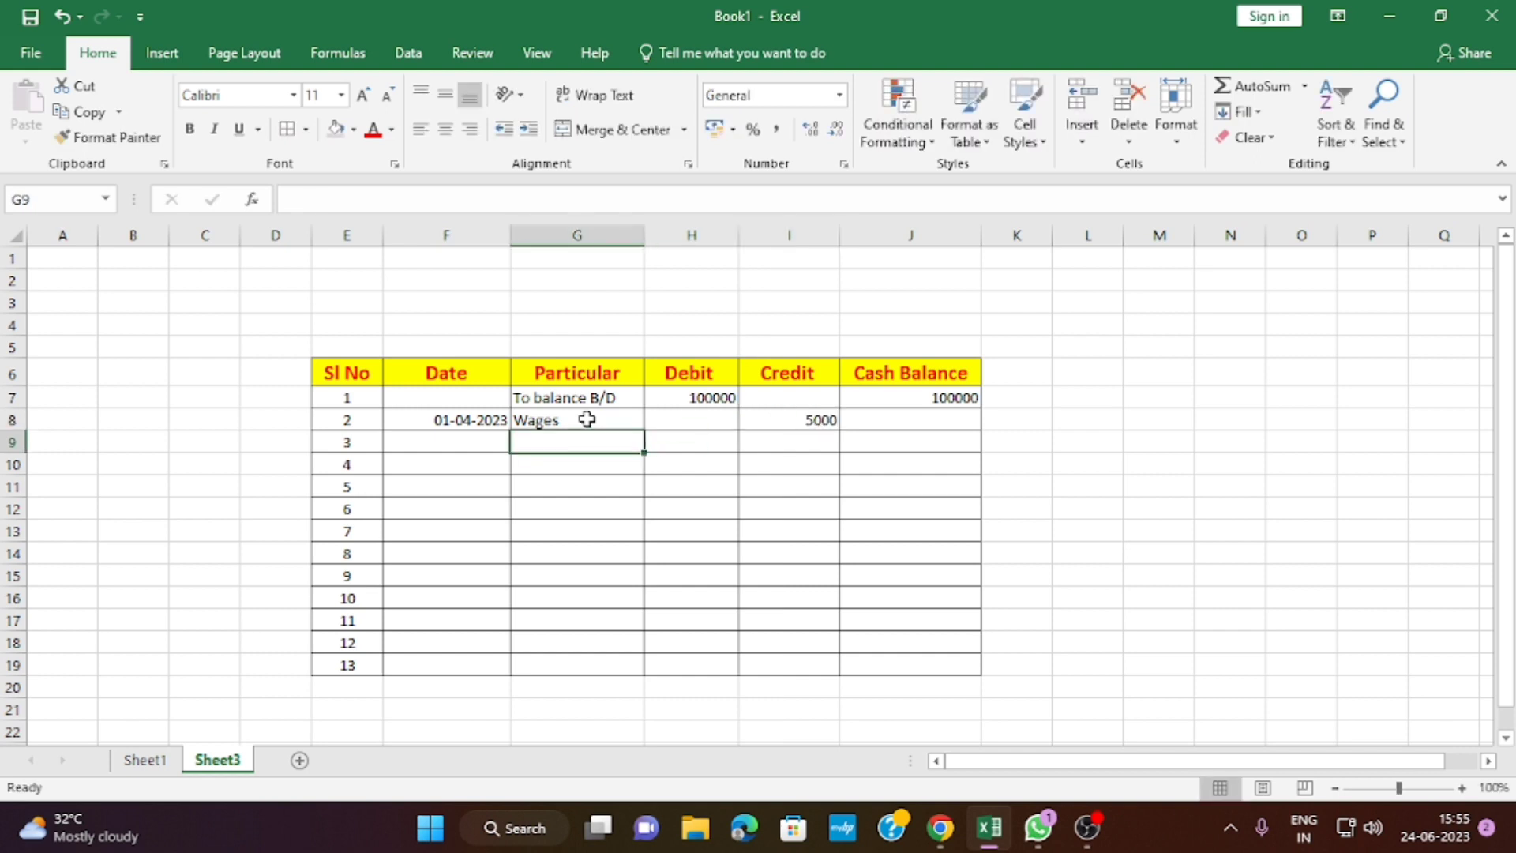
Enter the date 2/4/2023 for Sl No 3
click(502, 444)
text(1/5/)
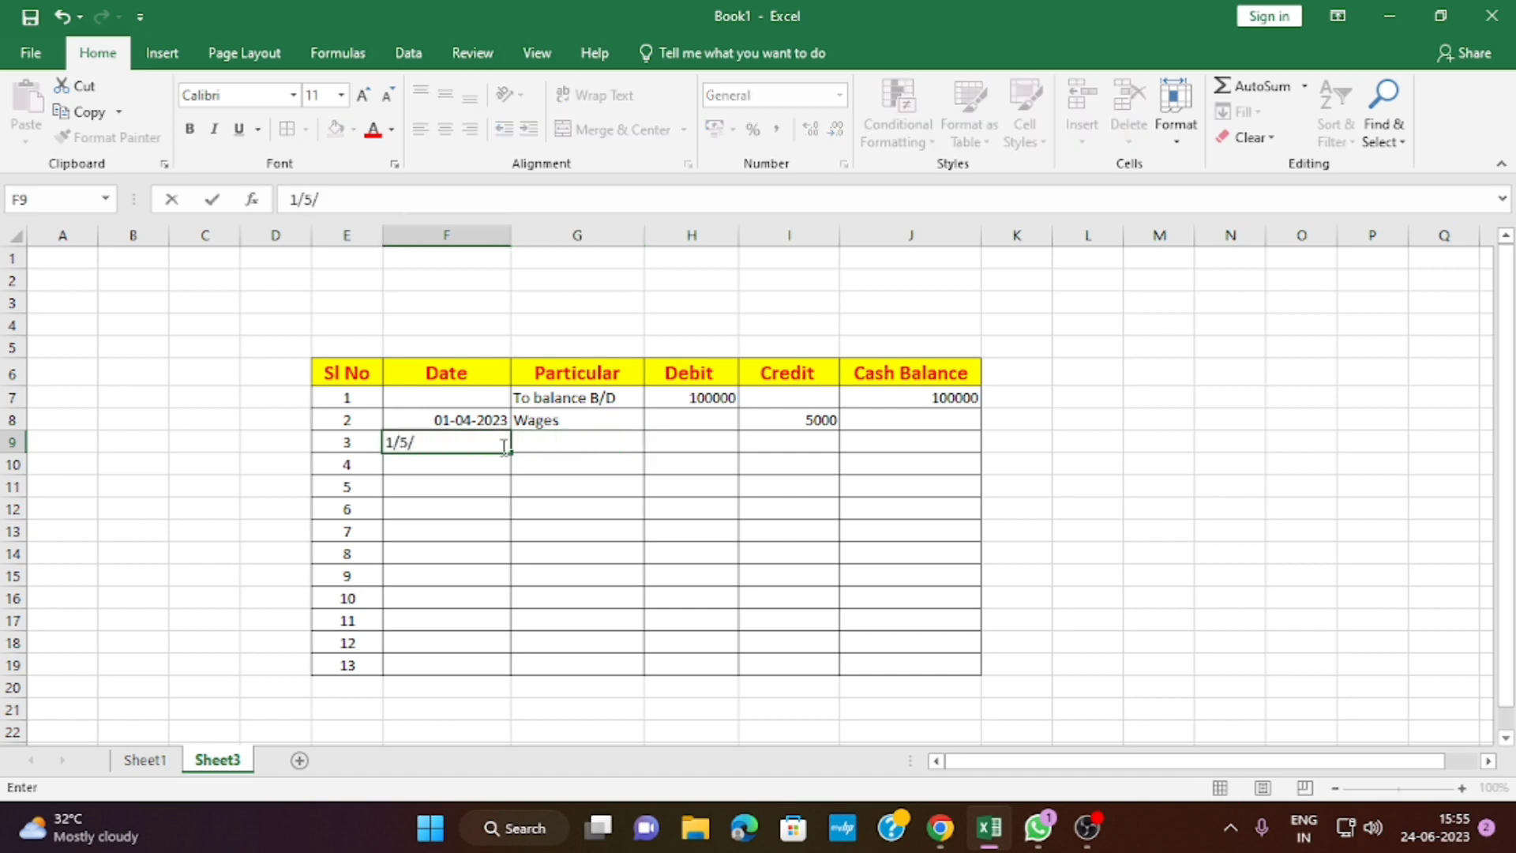
text(2023)
click(403, 443)
key(BackSpace)
text(4)
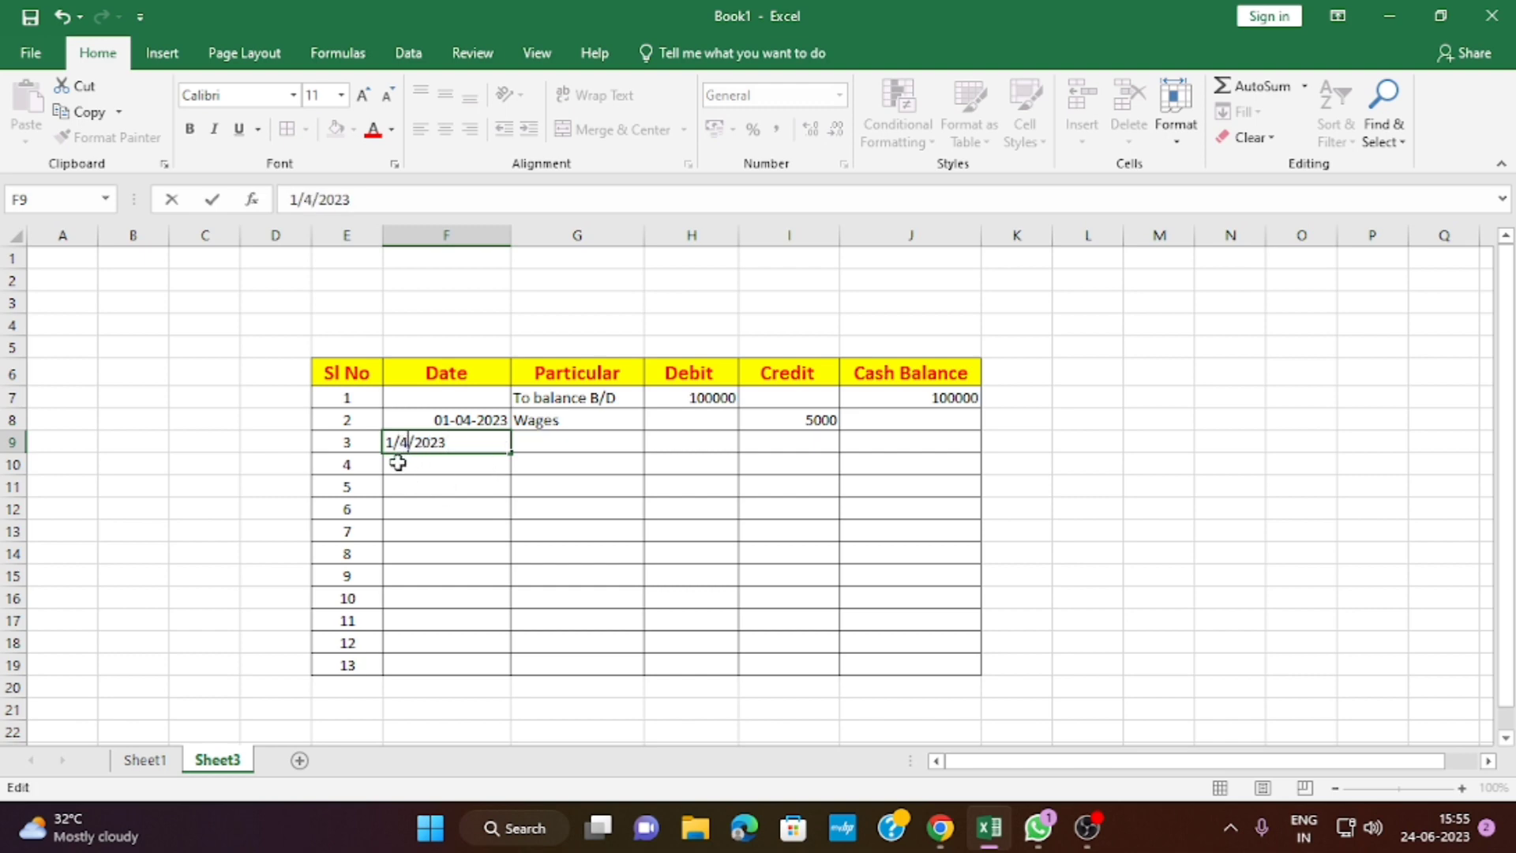
key(BackSpace)
text(2)
Enter Salary as the Particular for Sl No 3 with a credit of 15000
click(524, 449)
text(Sala)
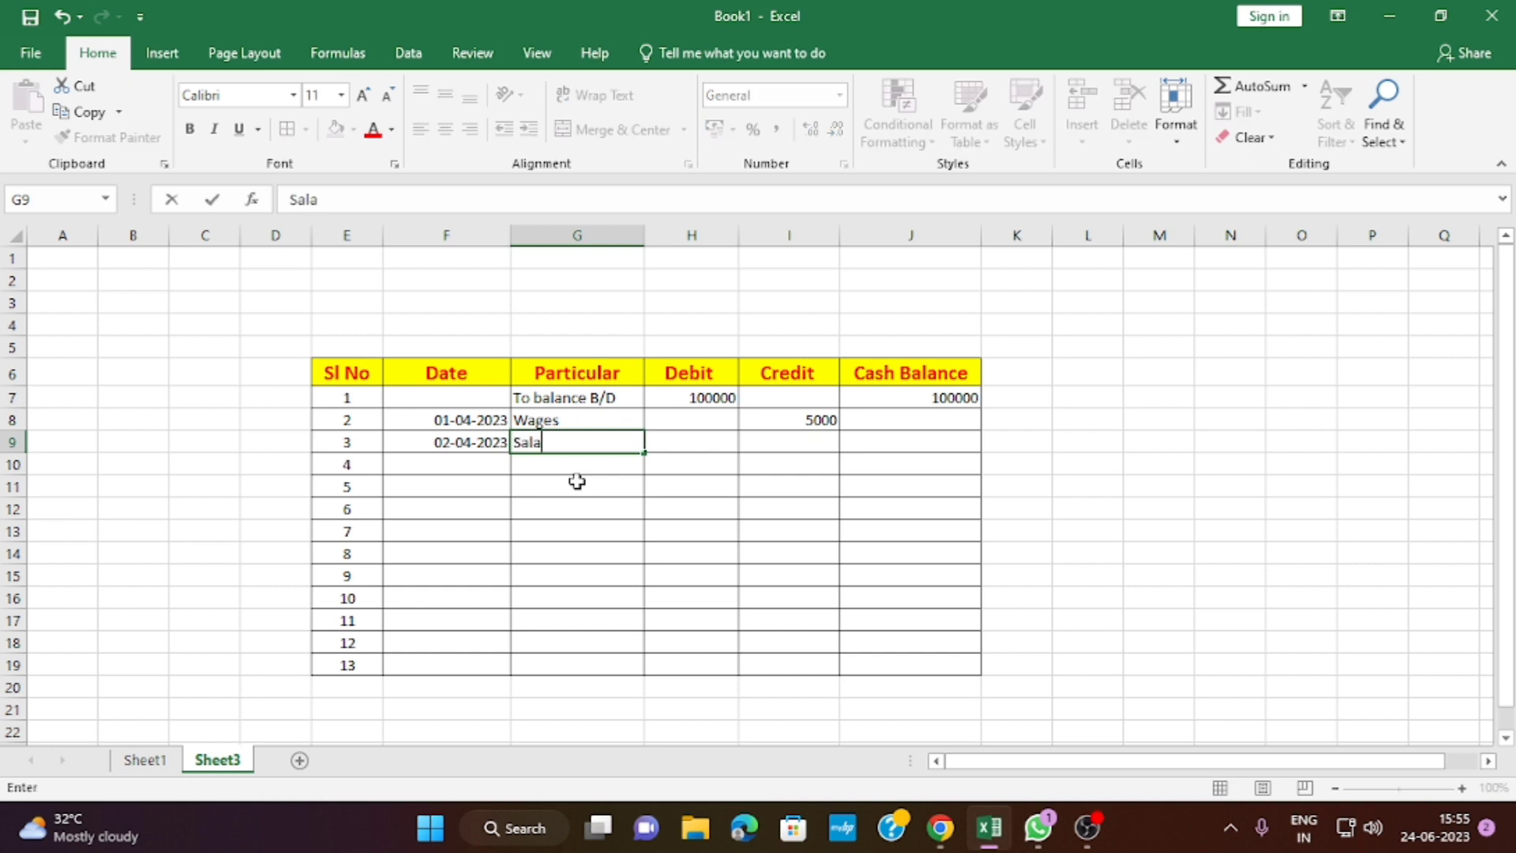
text(ry)
key(Tab)
key(Tab)
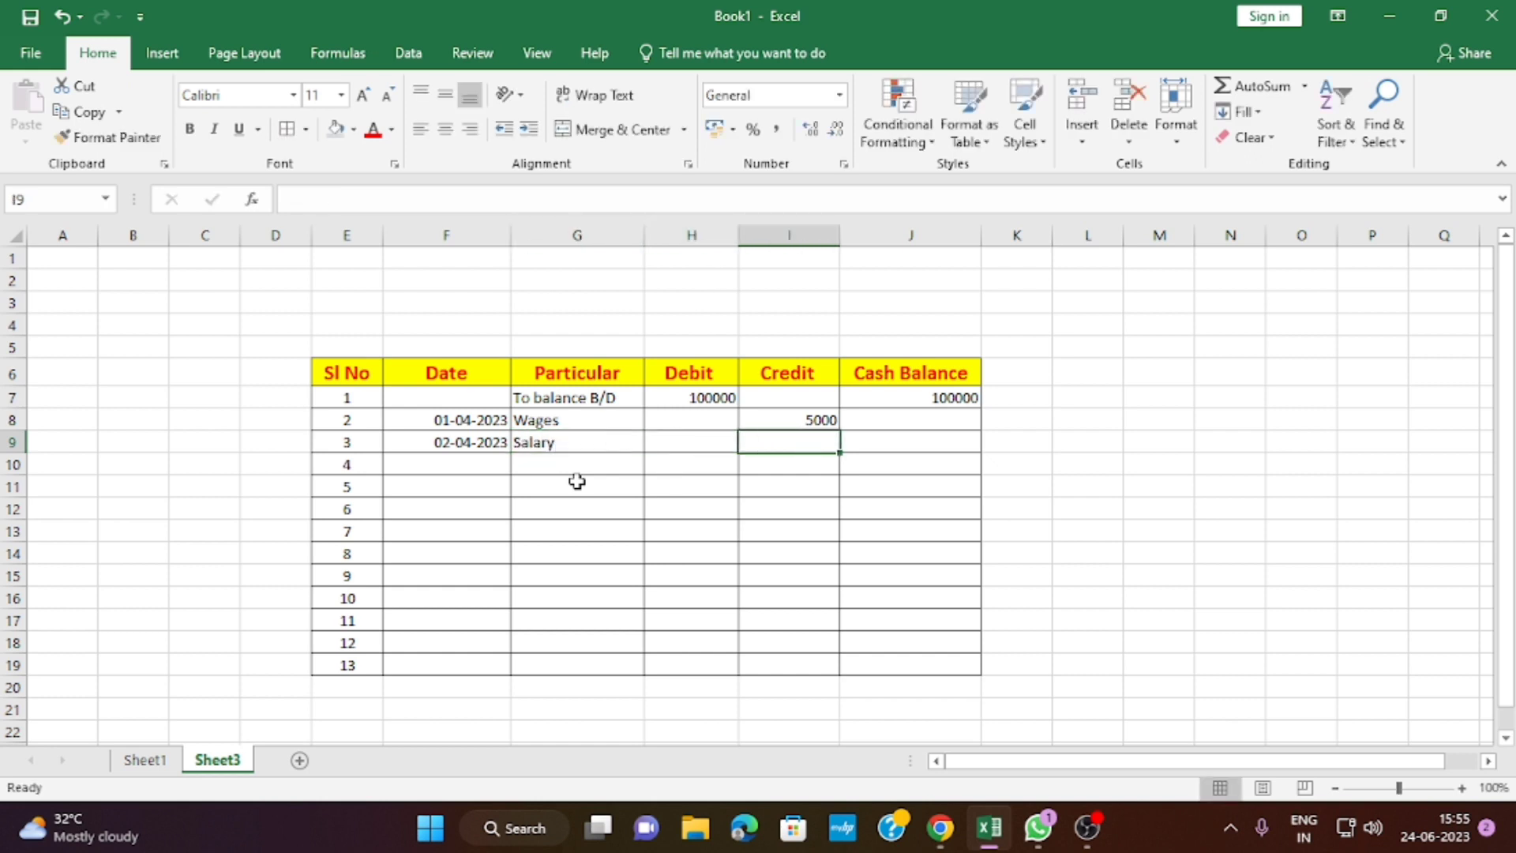
text(15000)
key(Return)
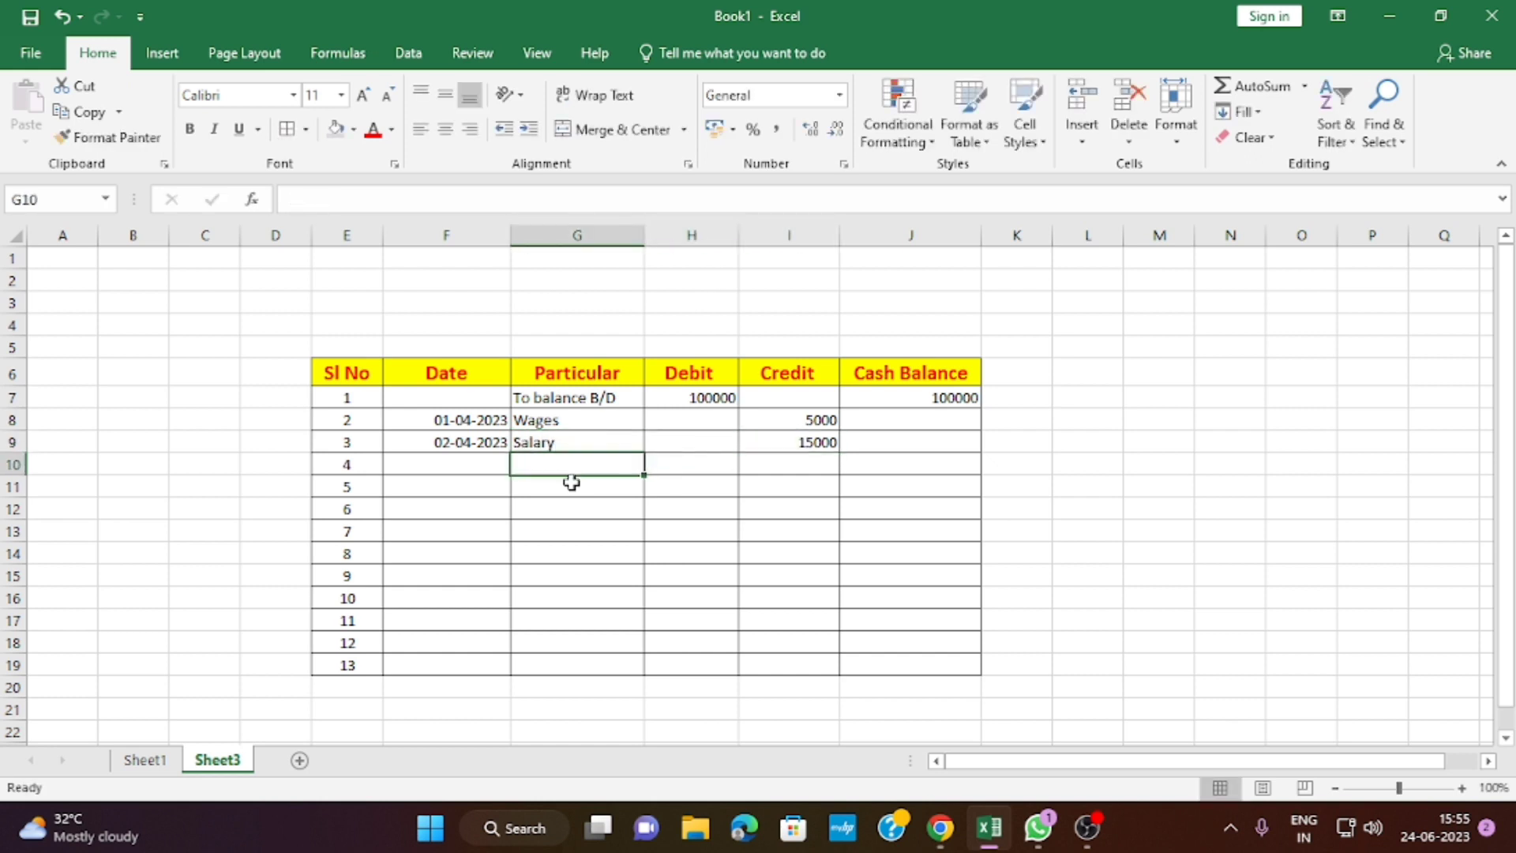
Enter the date 3/4/2023 for Sl No 4
click(446, 465)
text(3/4/2023)
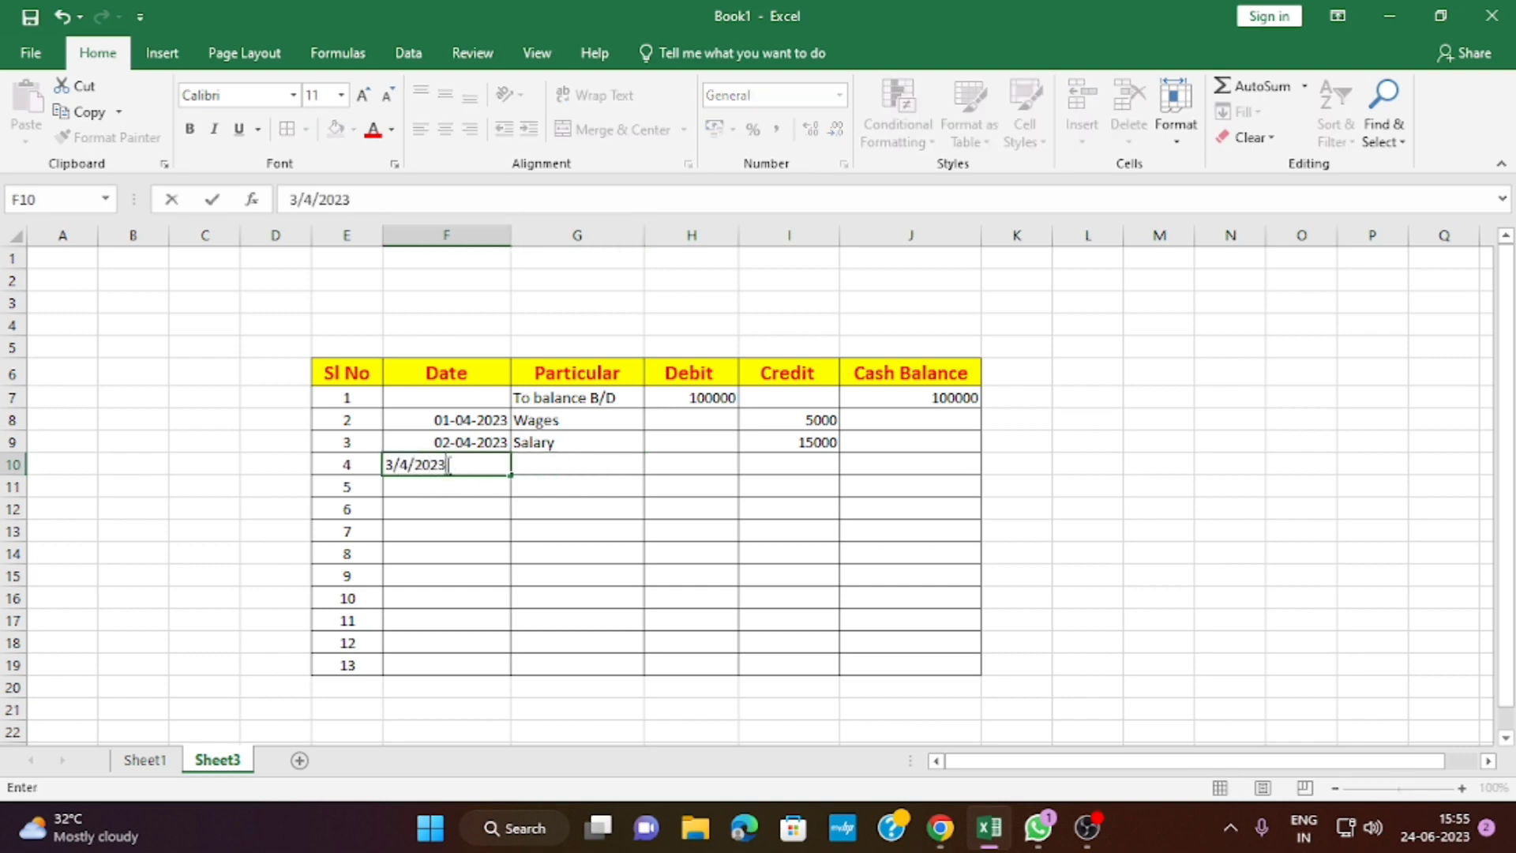
key(Tab)
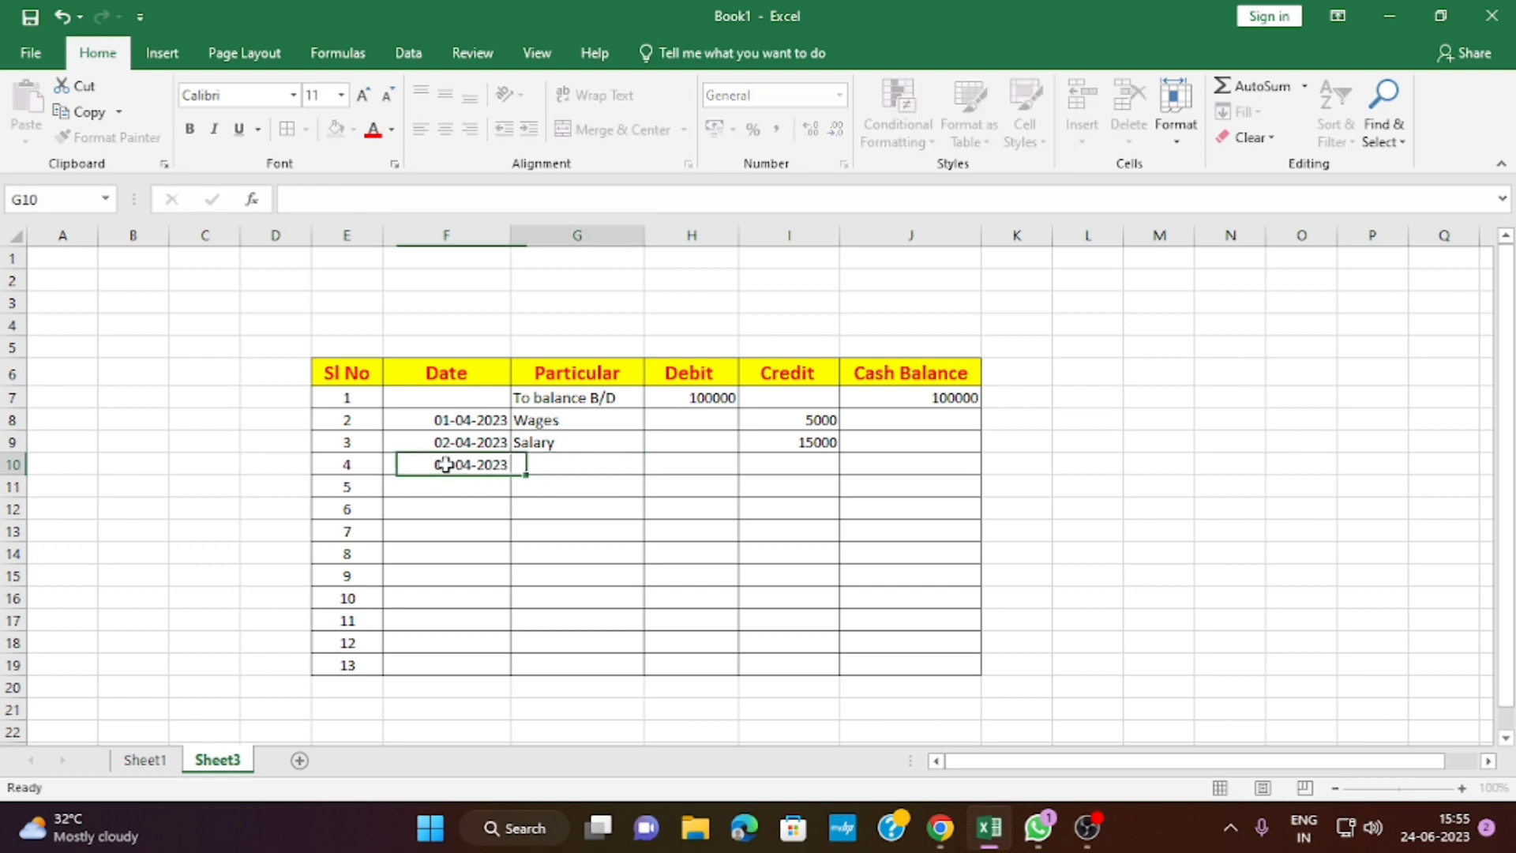
Enter Interest Received as the Particular for Sl No 4 with a debit of 8000
text(Inte)
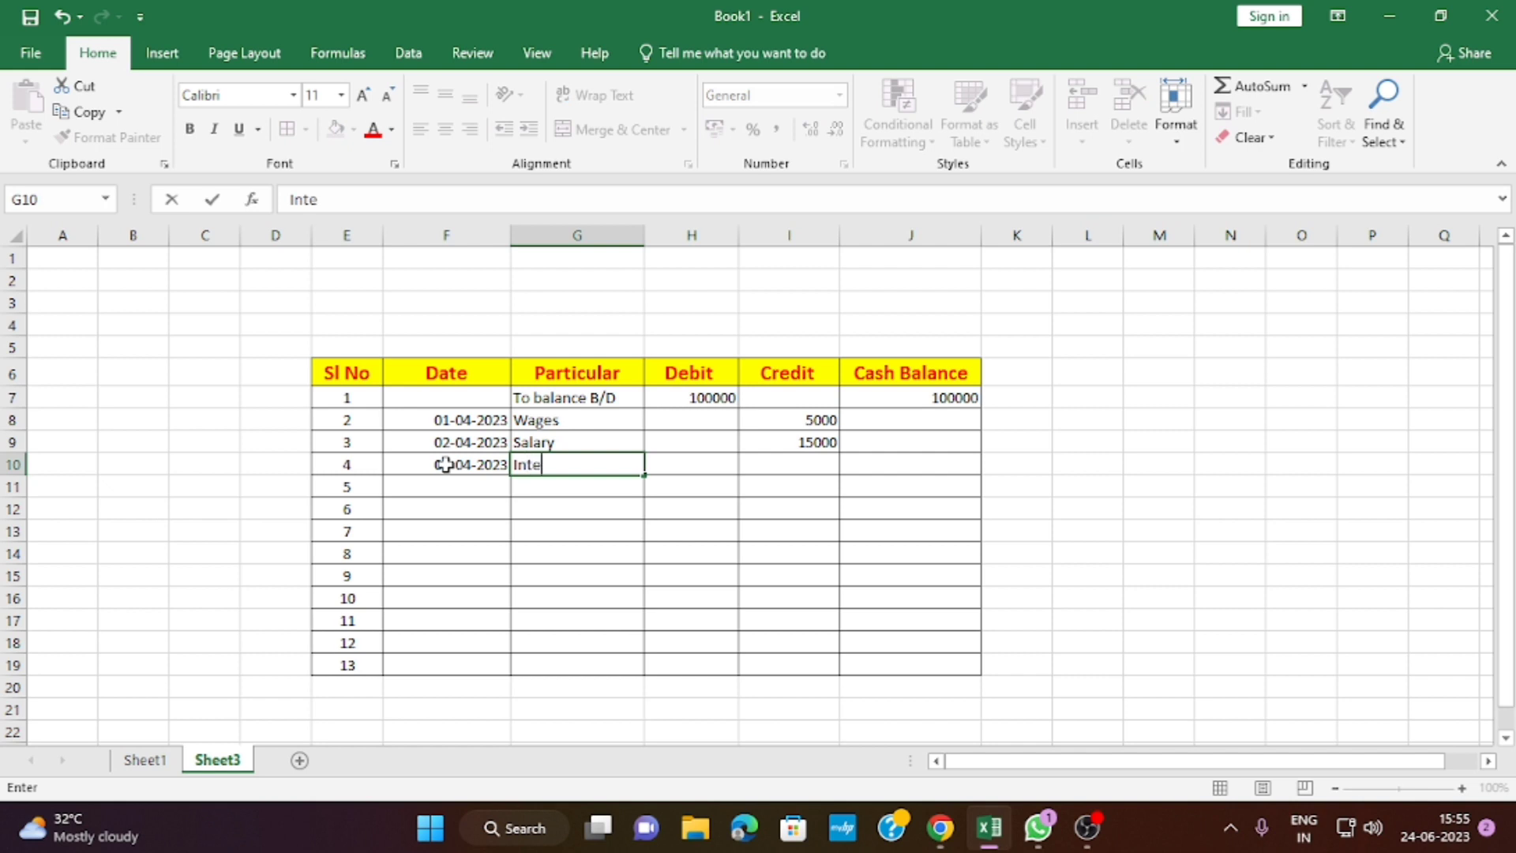
text(rest Received)
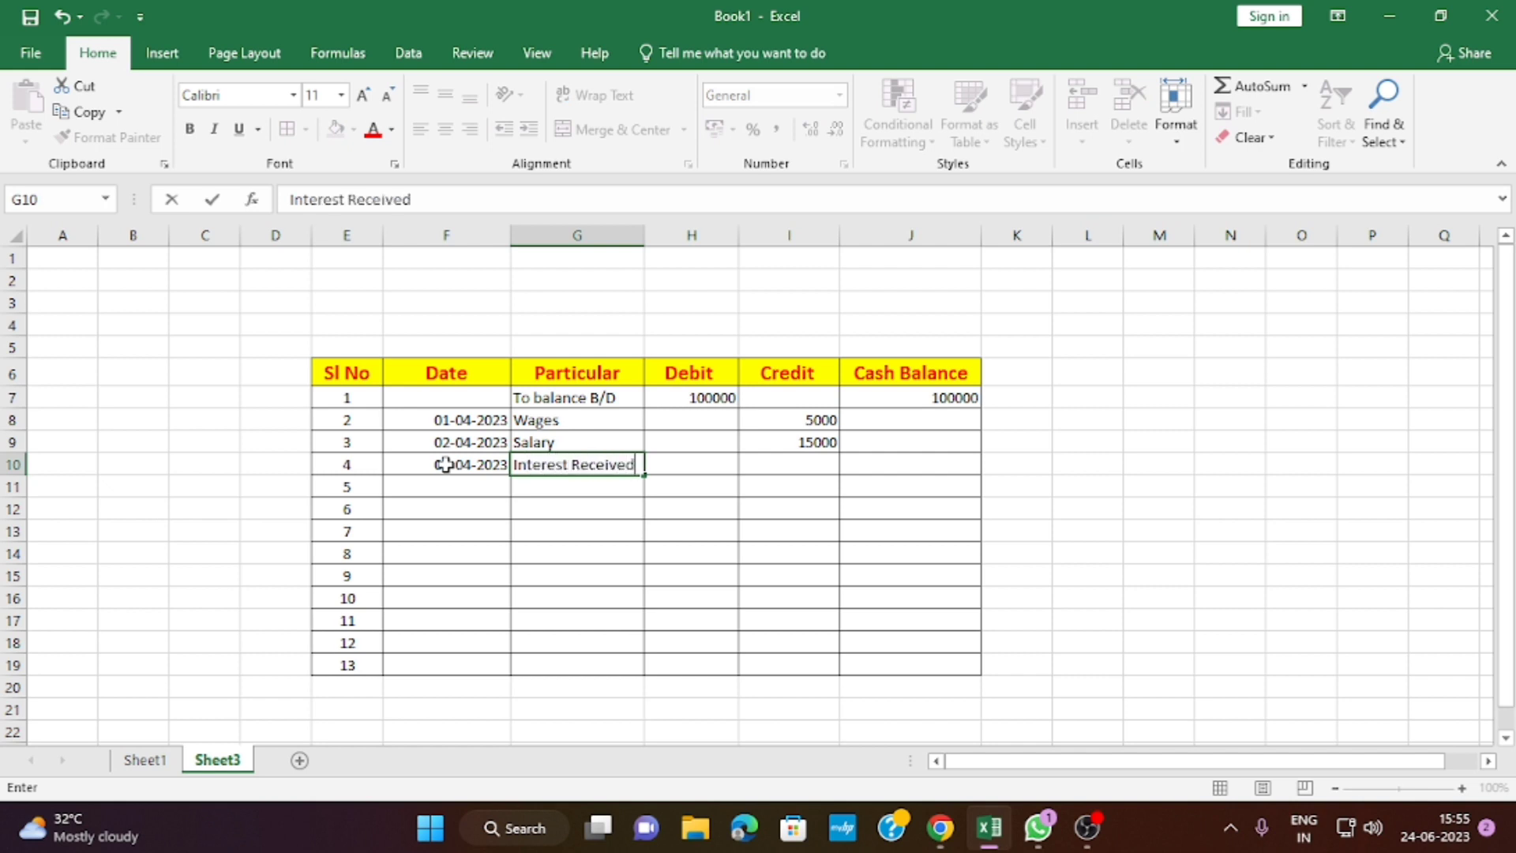
key(Tab)
text(2000)
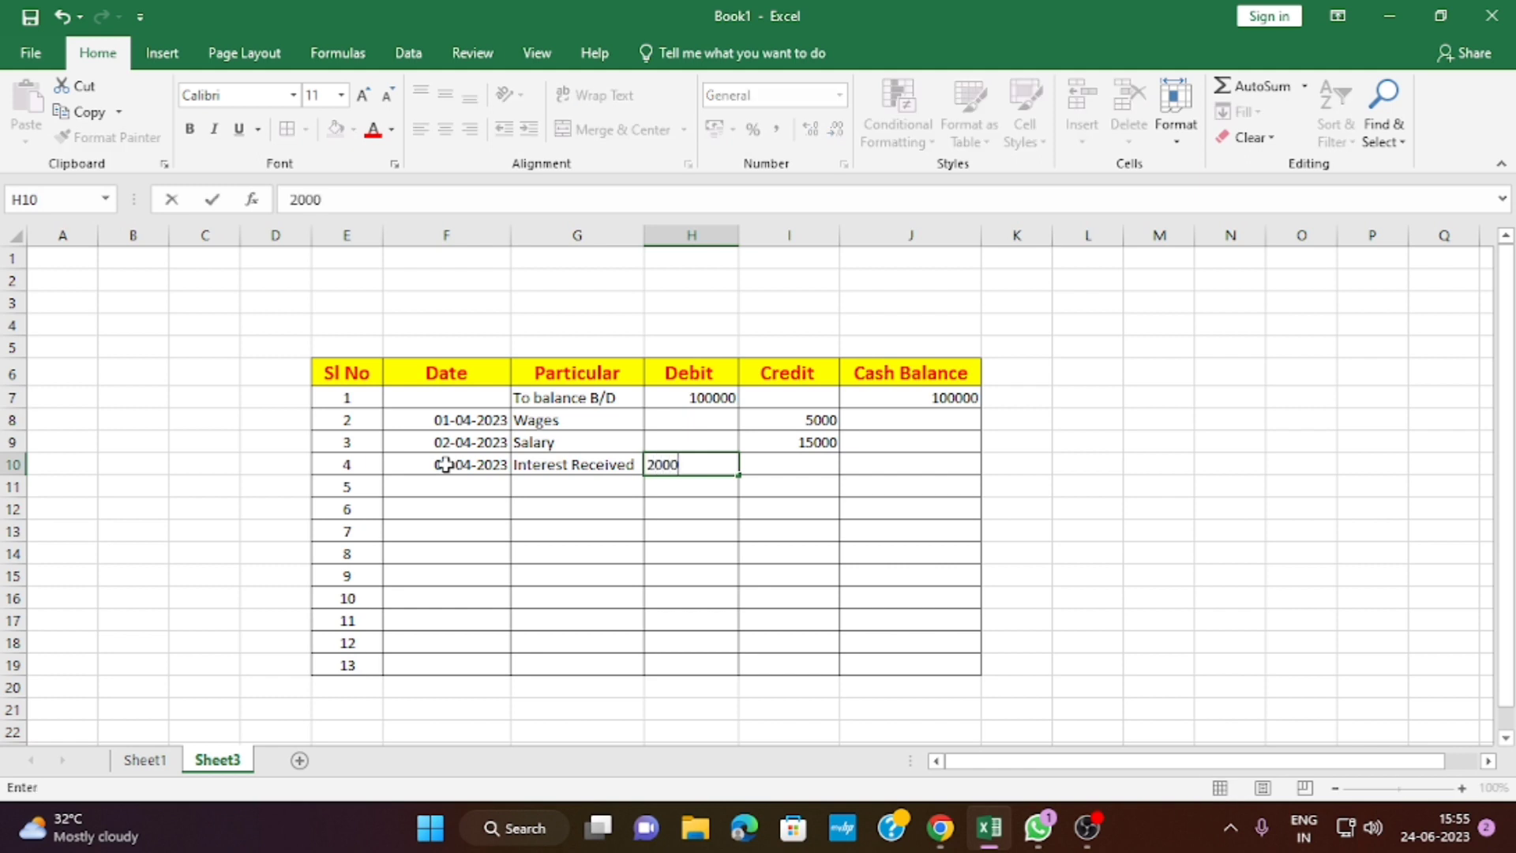
key(BackSpace)
key(BackSpace)
key(BackSpace)
key(BackSpace)
text(8000)
key(Return)
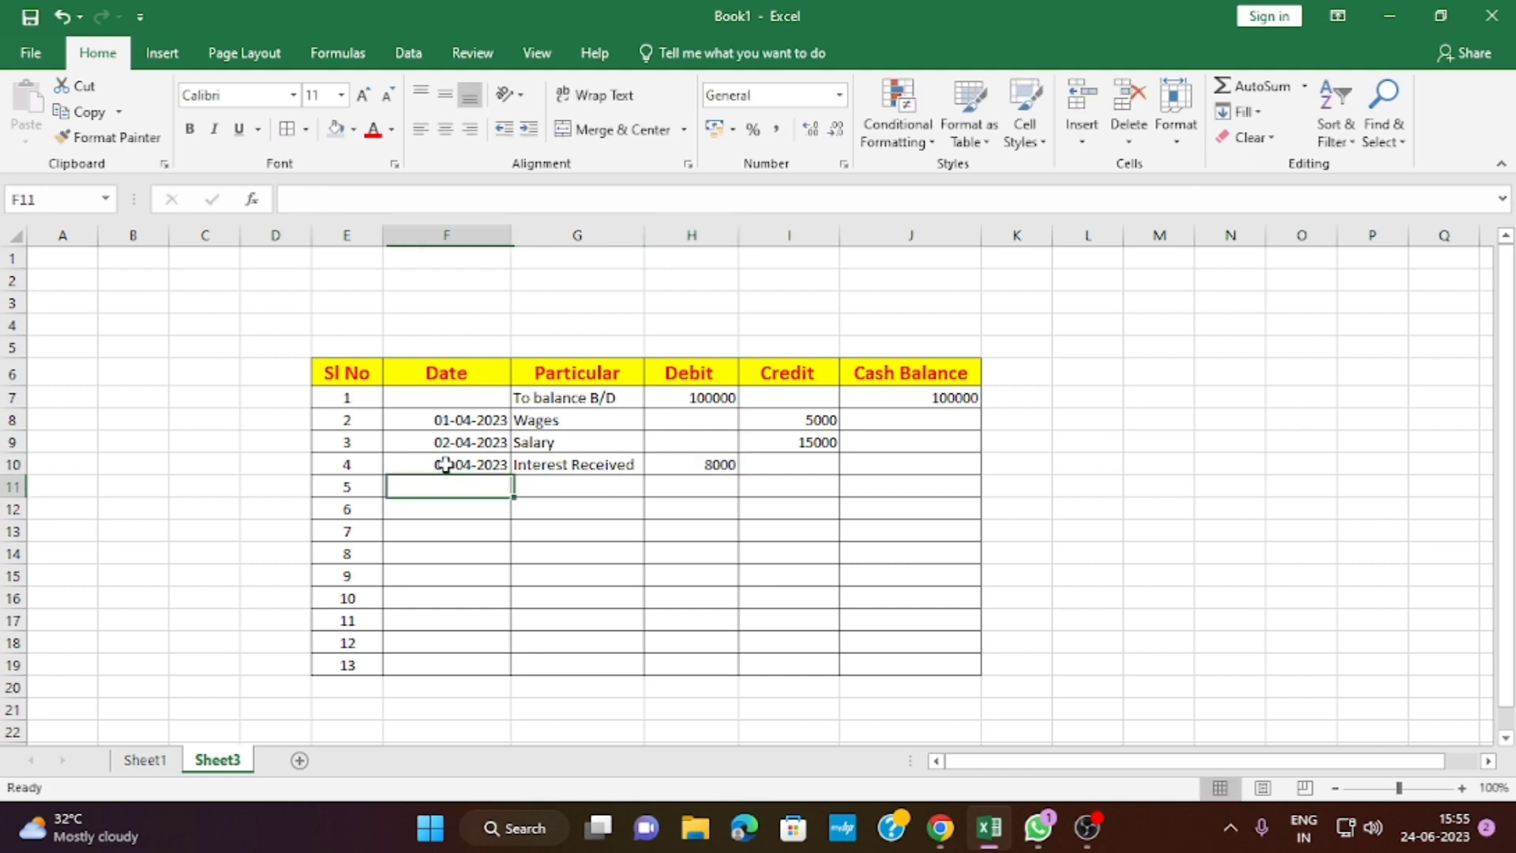
Begin an IF formula in Cash Balance cell J8 that returns "" when both H8 and I8 are empty, using AND
click(958, 412)
text(=)
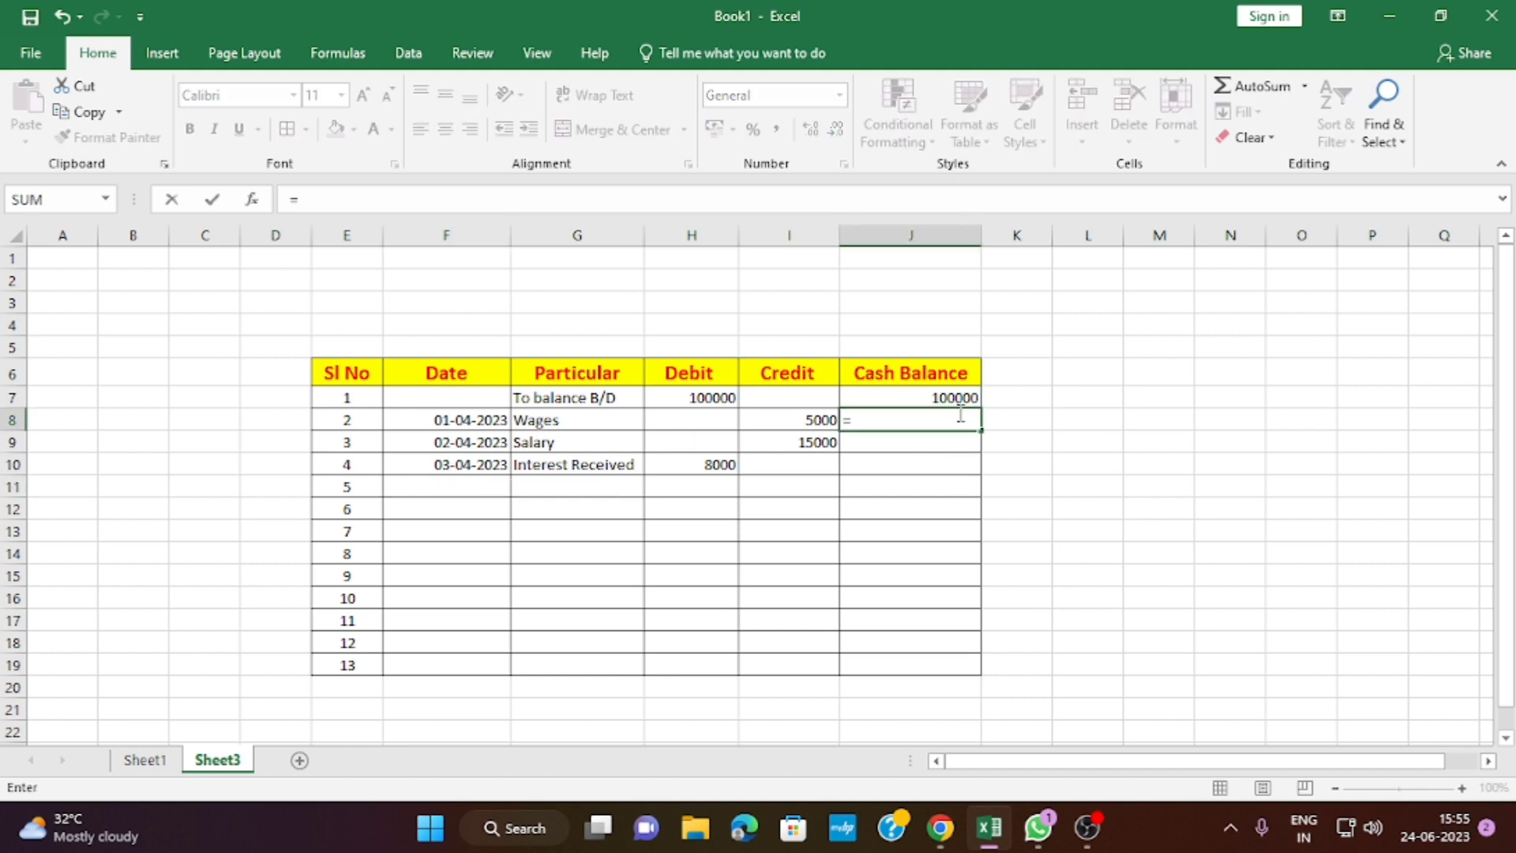
text(if()
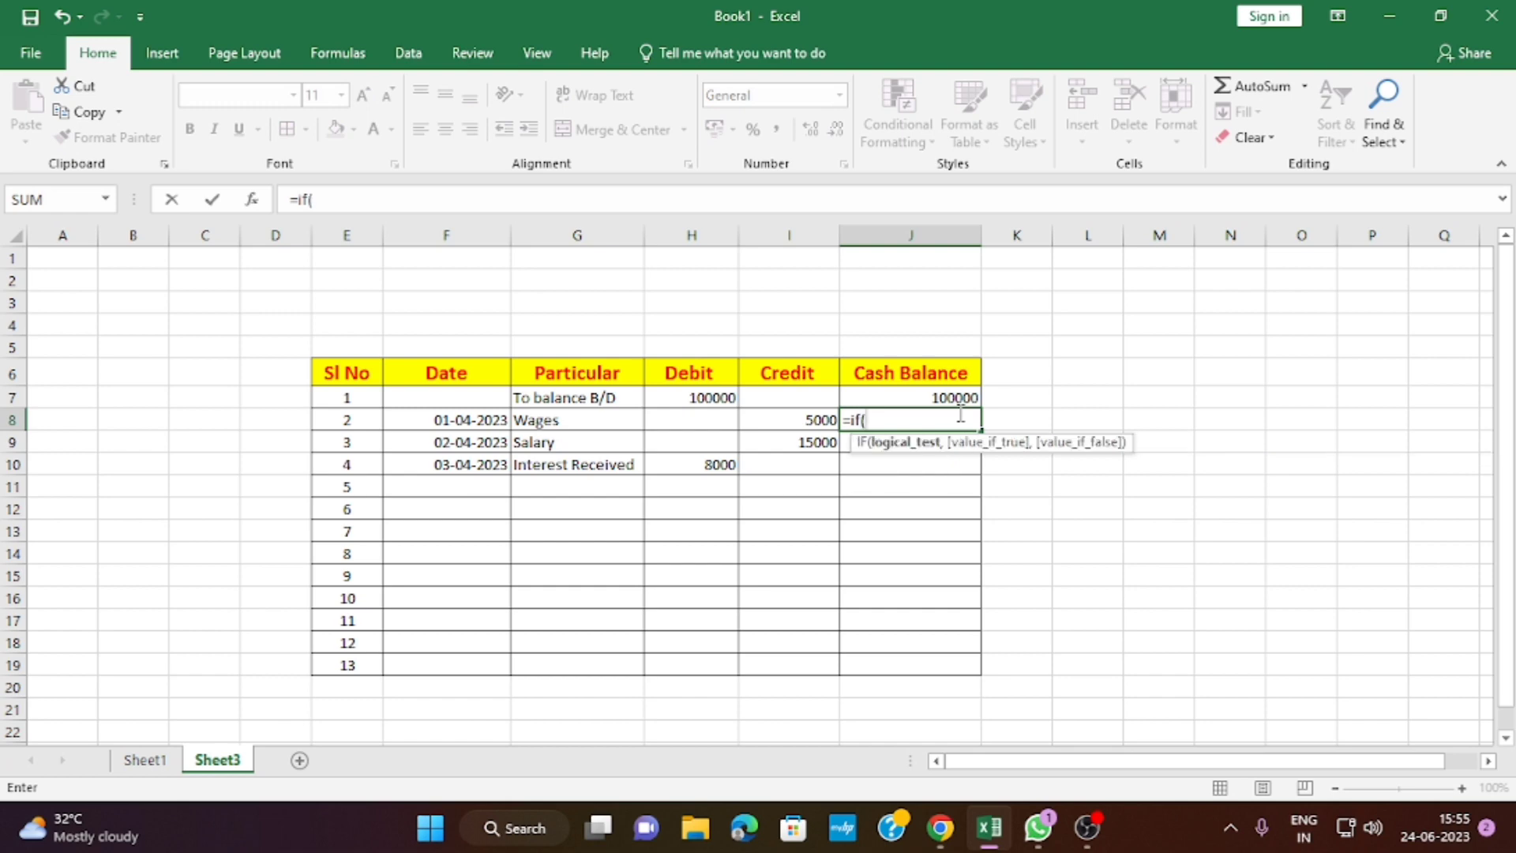
text(and()
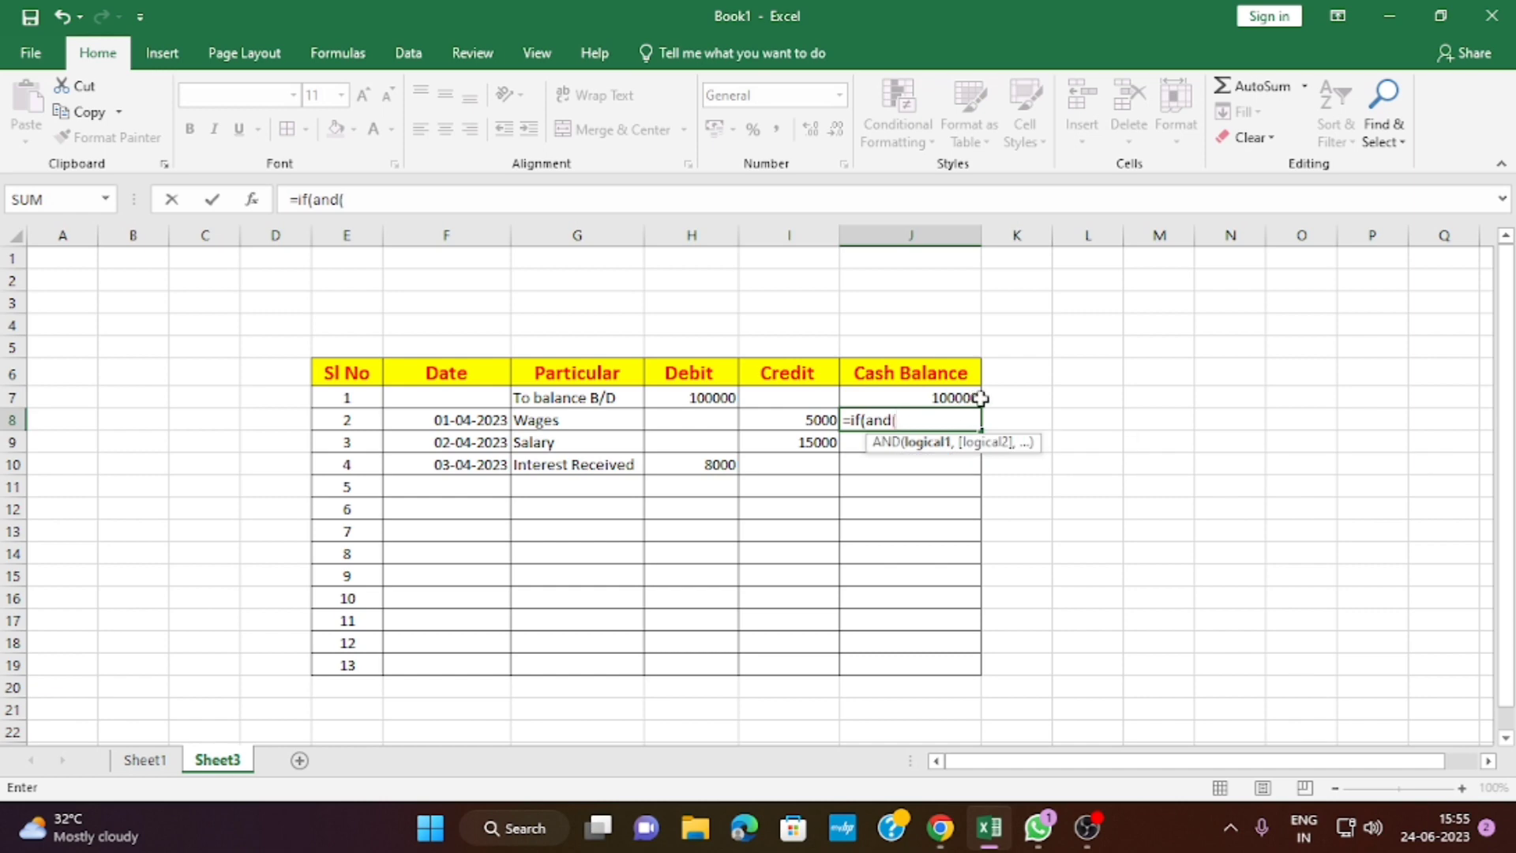
click(707, 423)
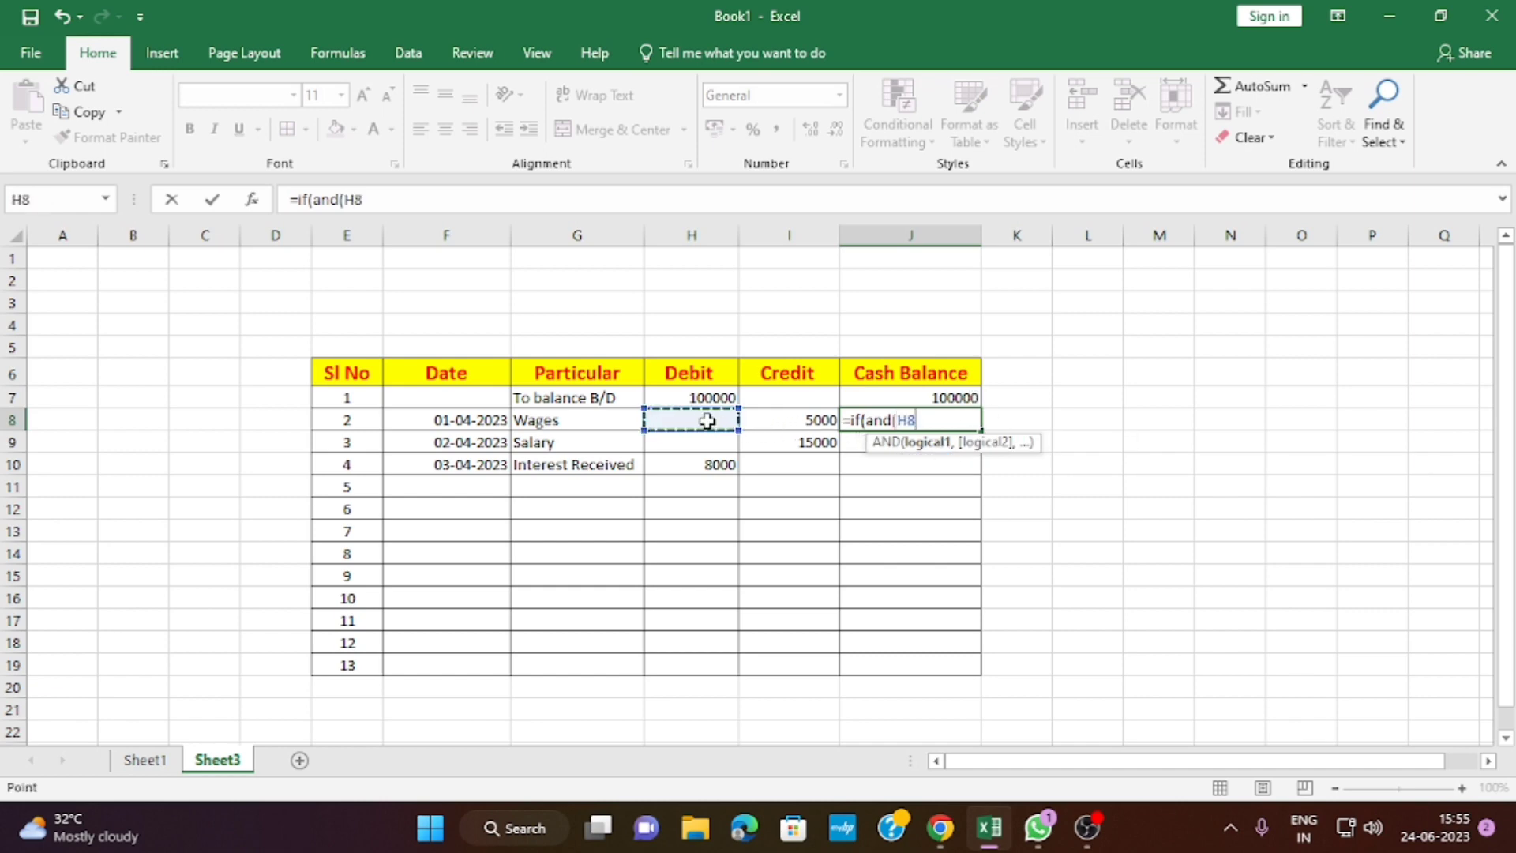
text(="")
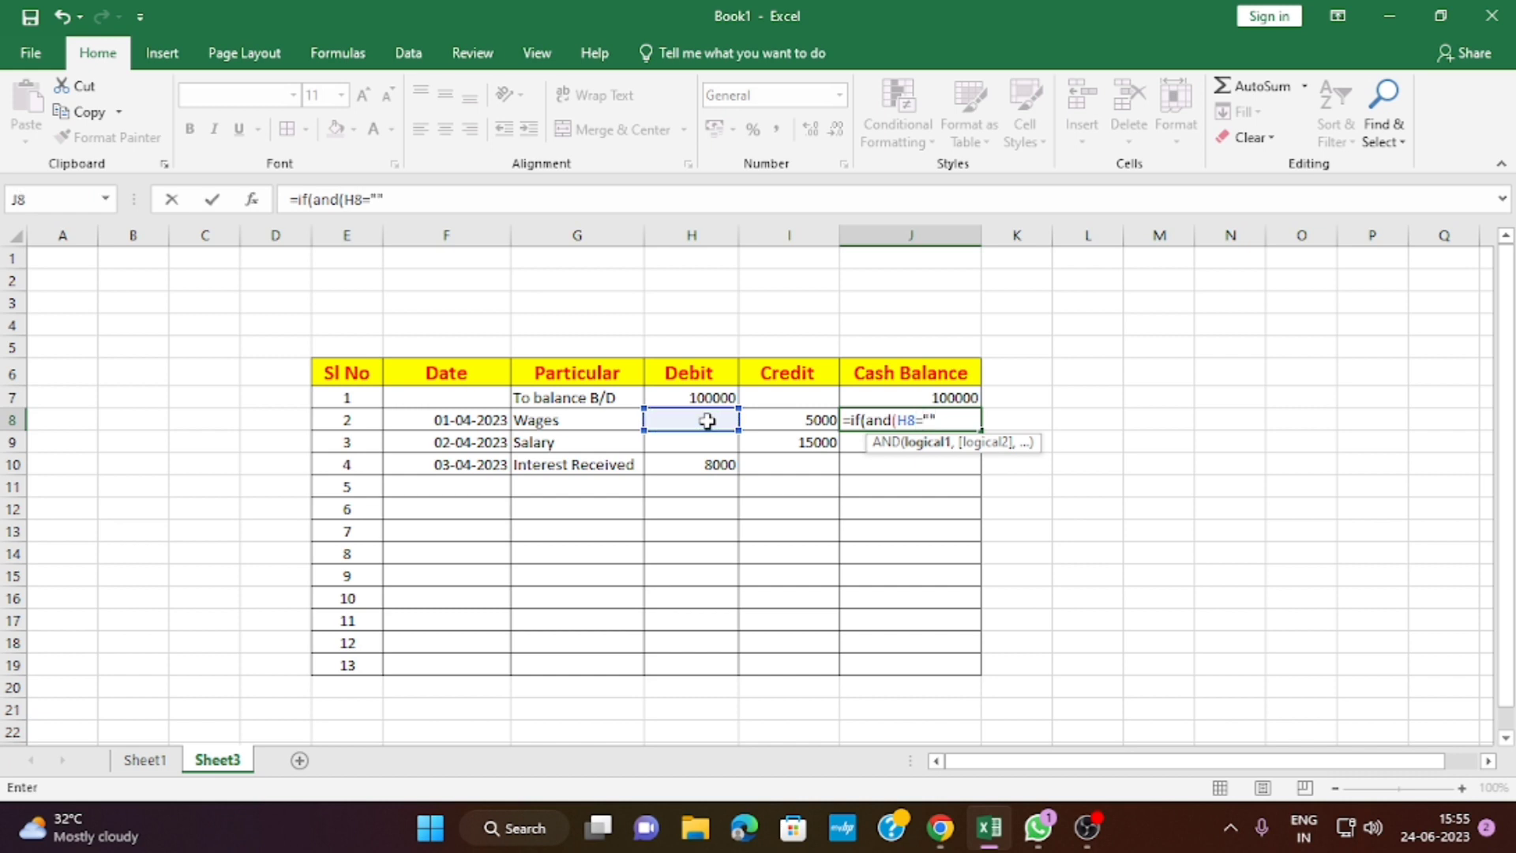
text(,)
click(771, 424)
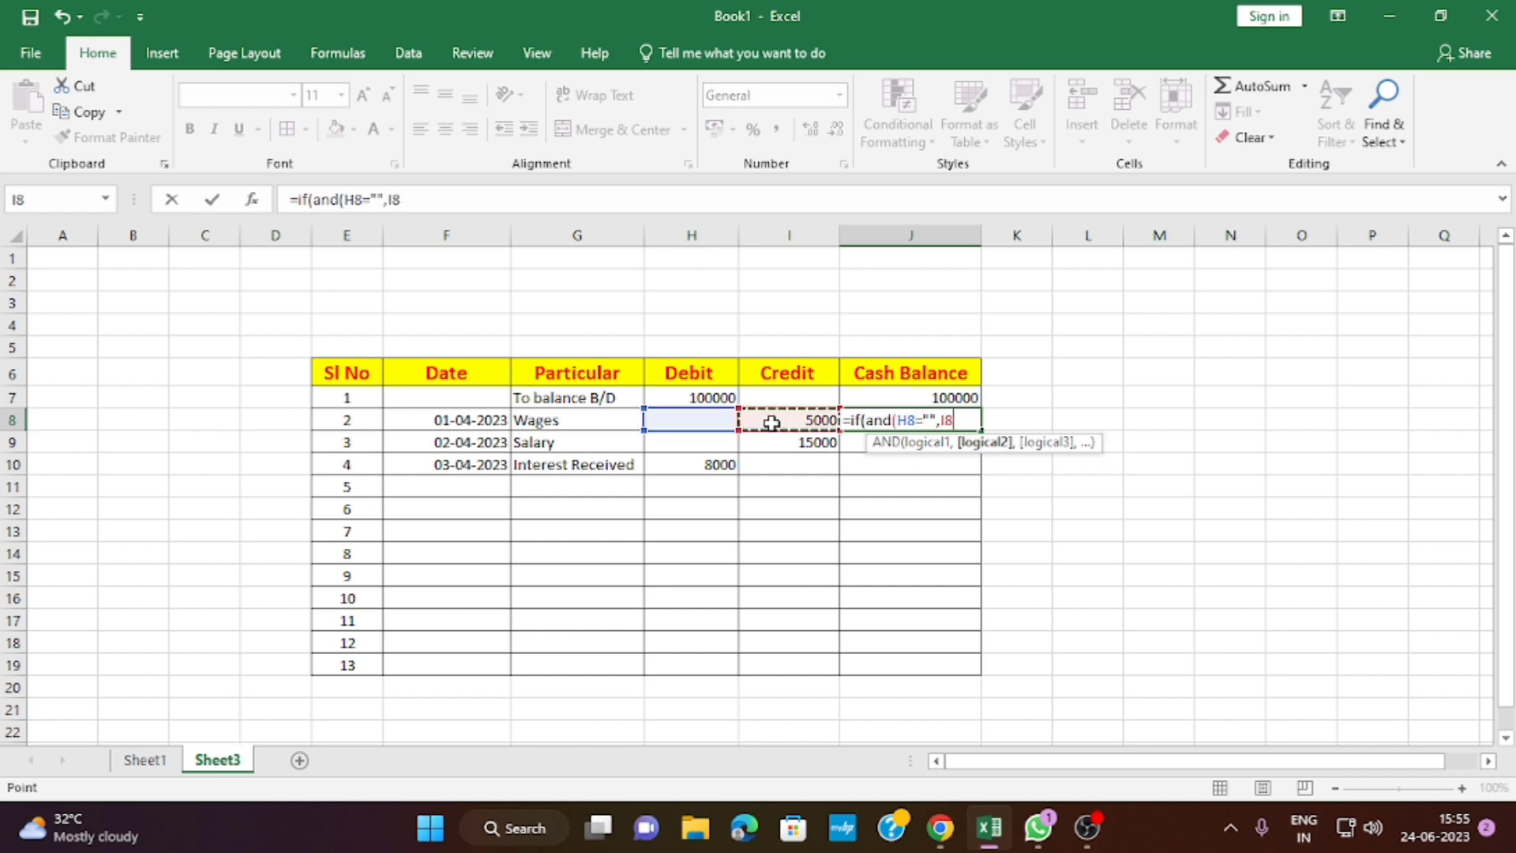
text(=)
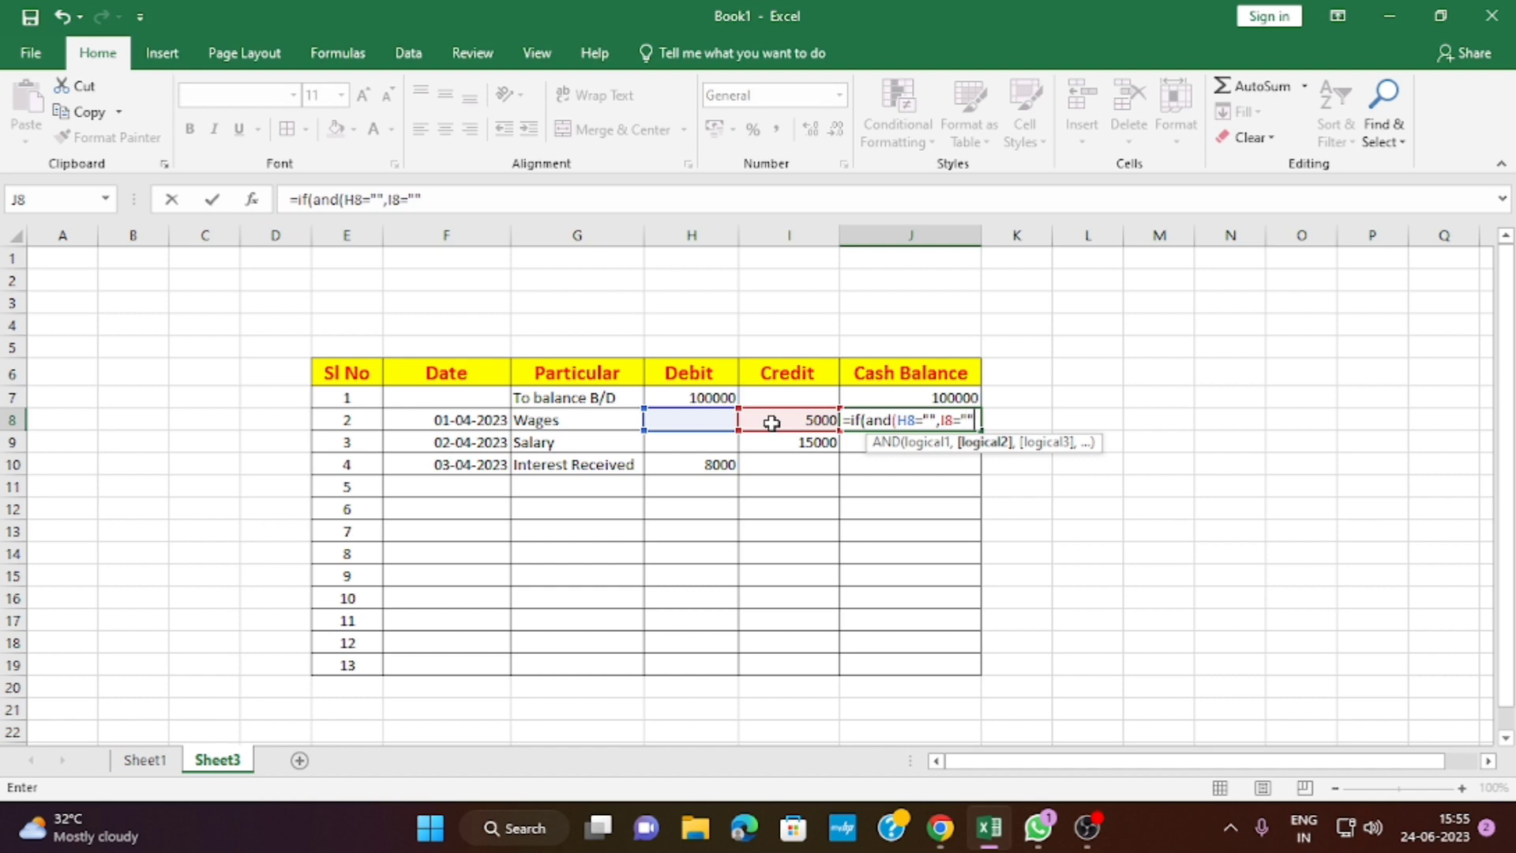
text(""),)
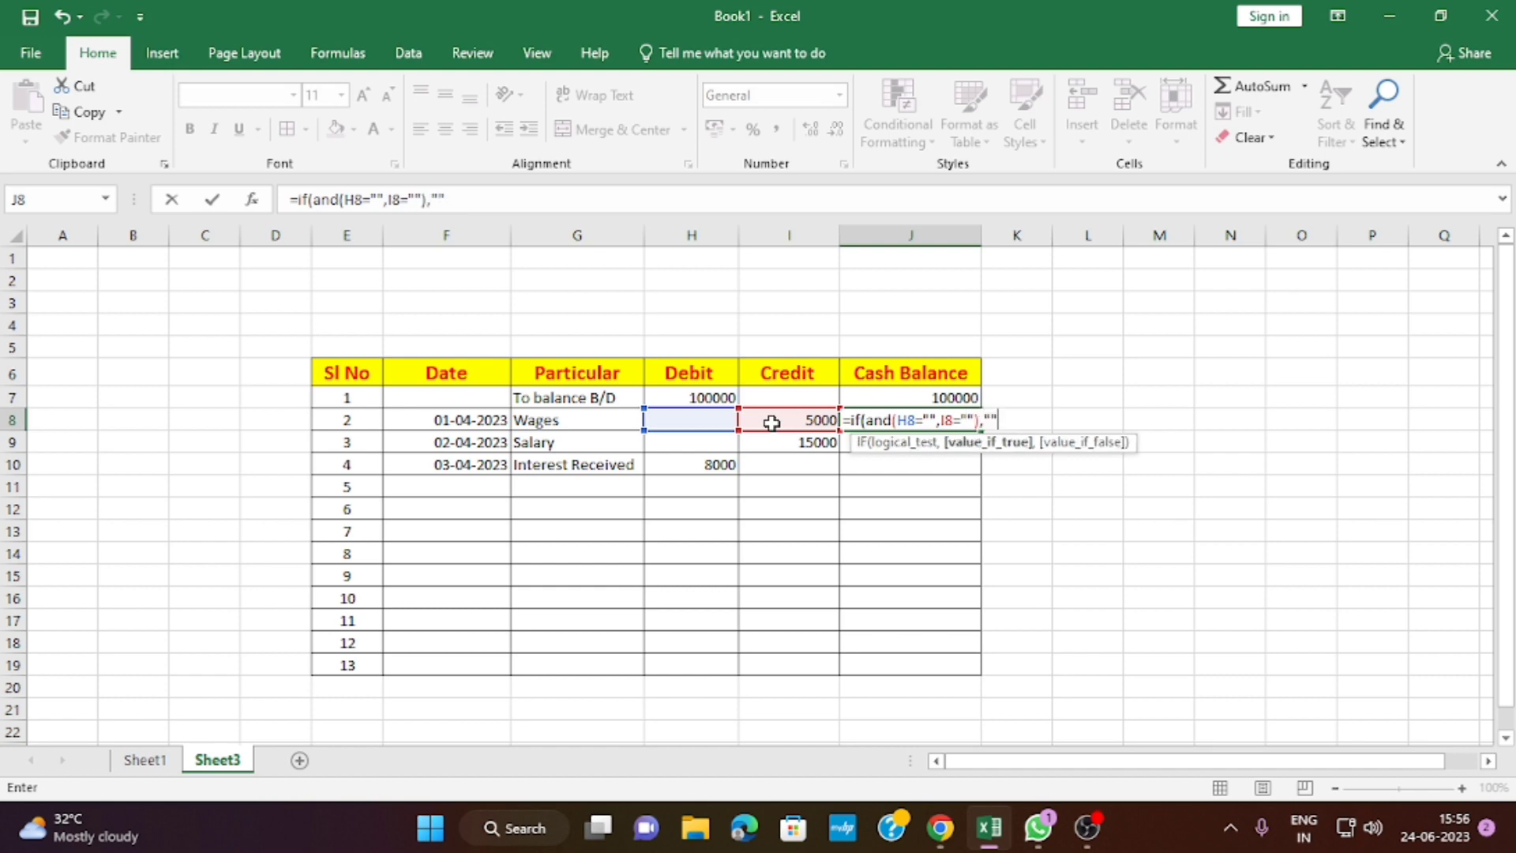
text("",)
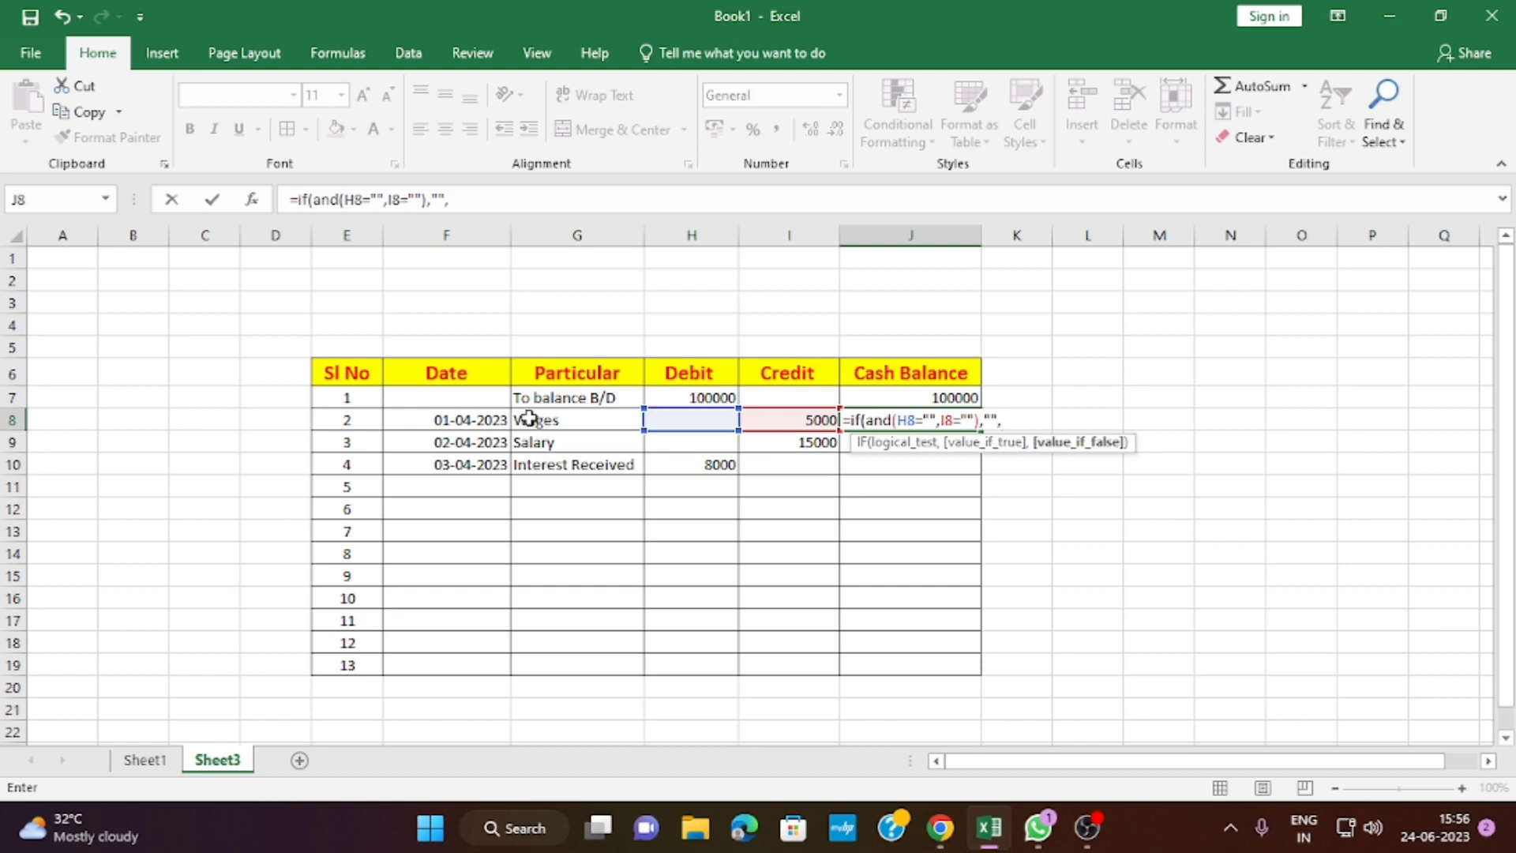
Complete the J8 formula with J7+H8-I8 as the value if false
click(900, 396)
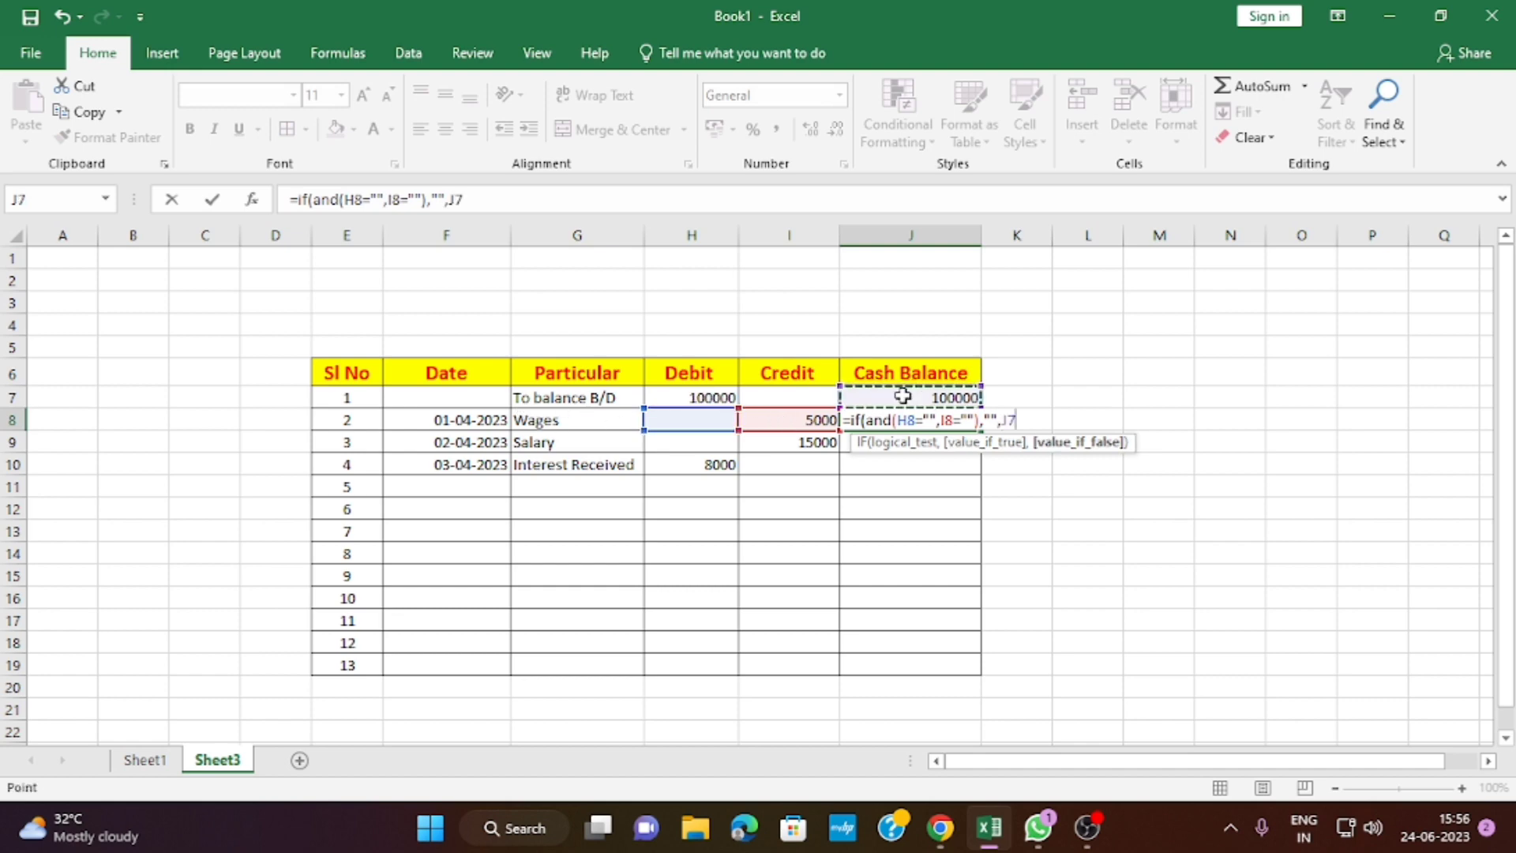
text(+)
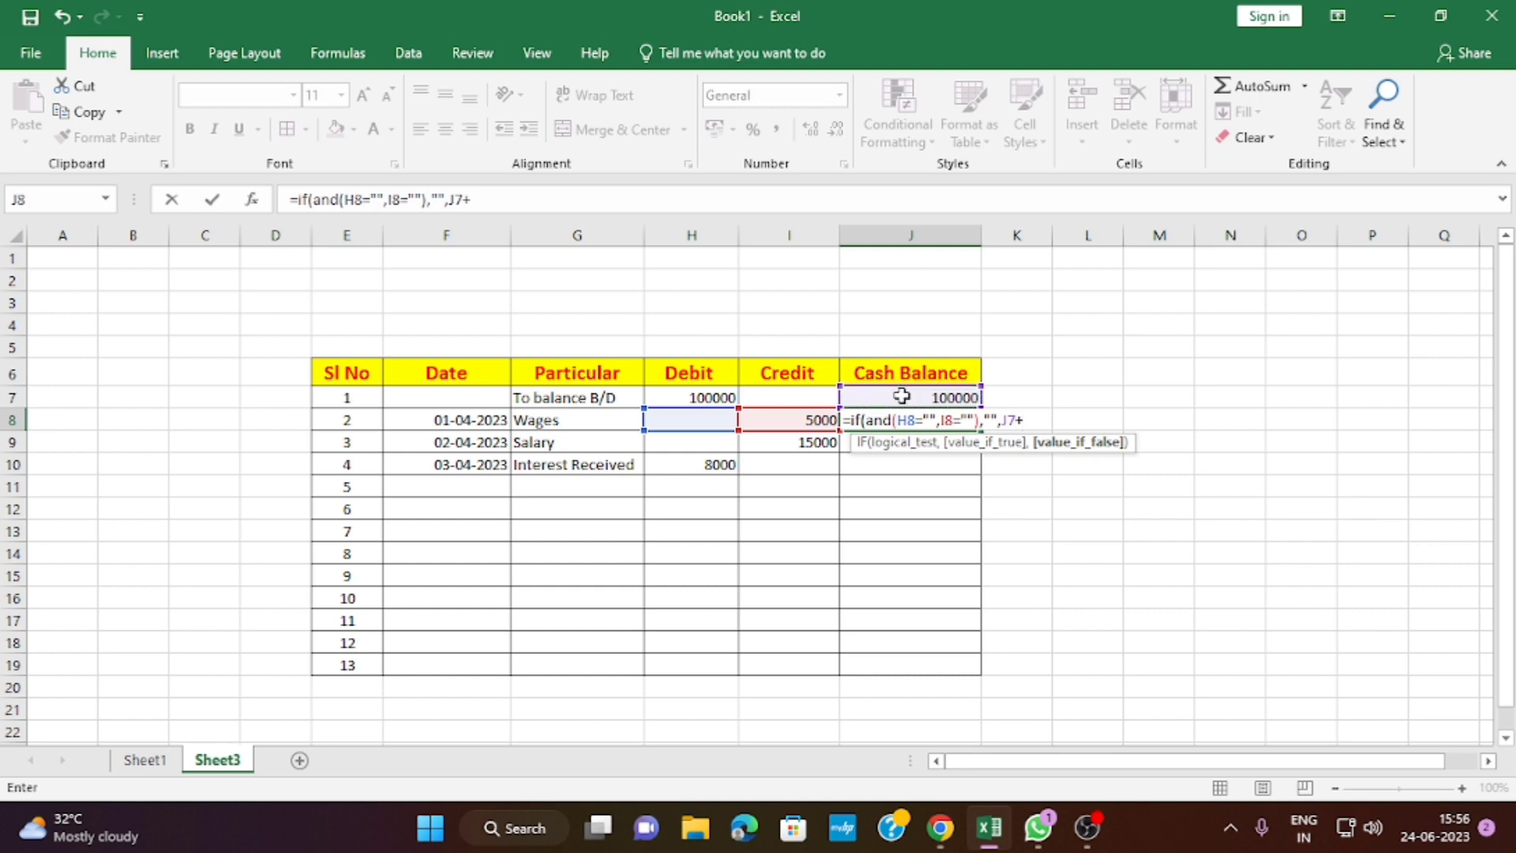
click(703, 419)
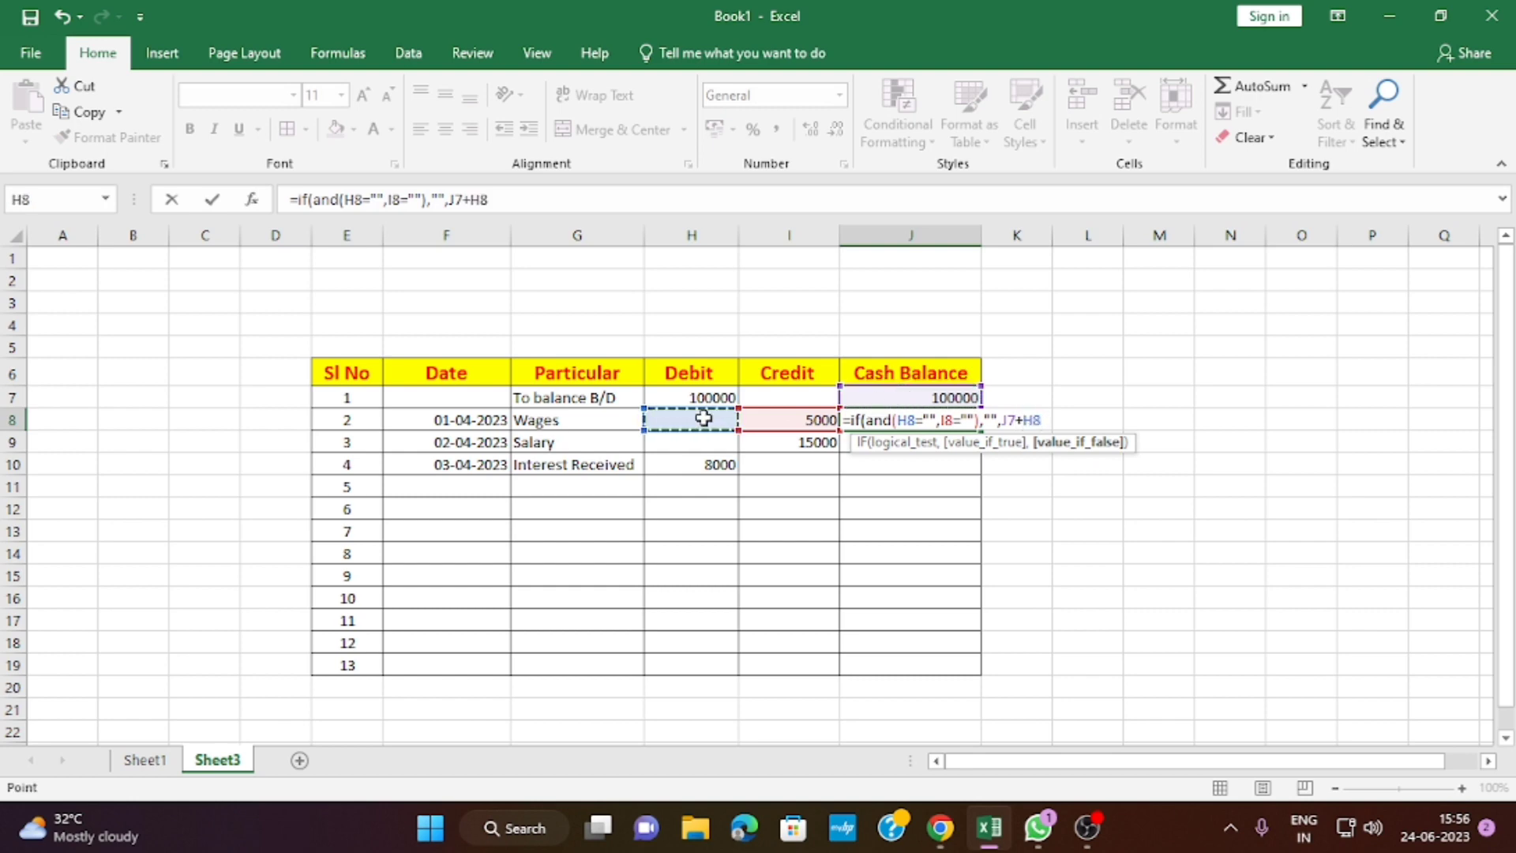
text(-)
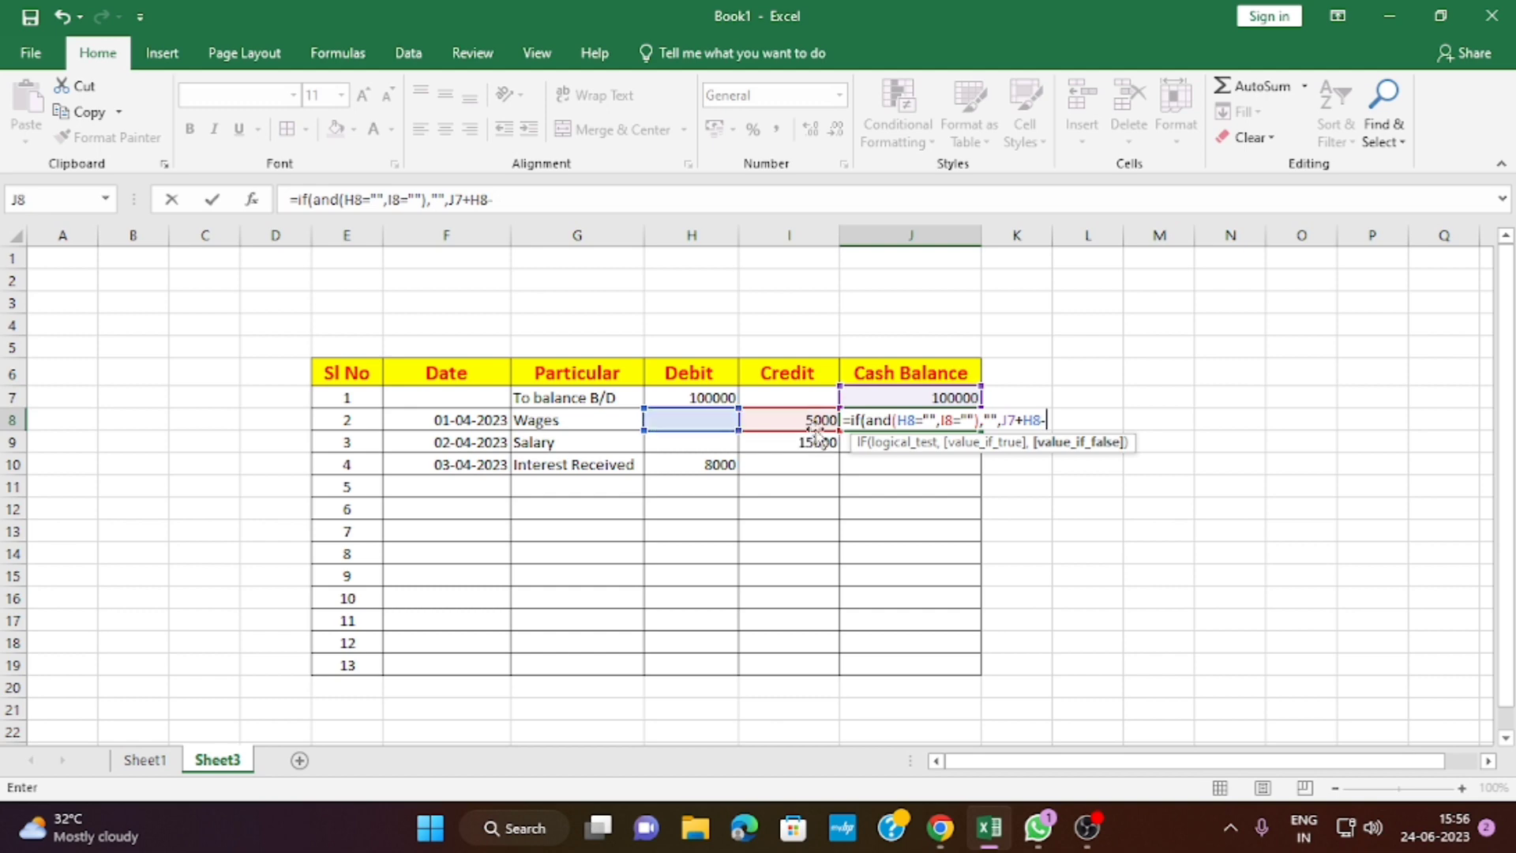
click(811, 420)
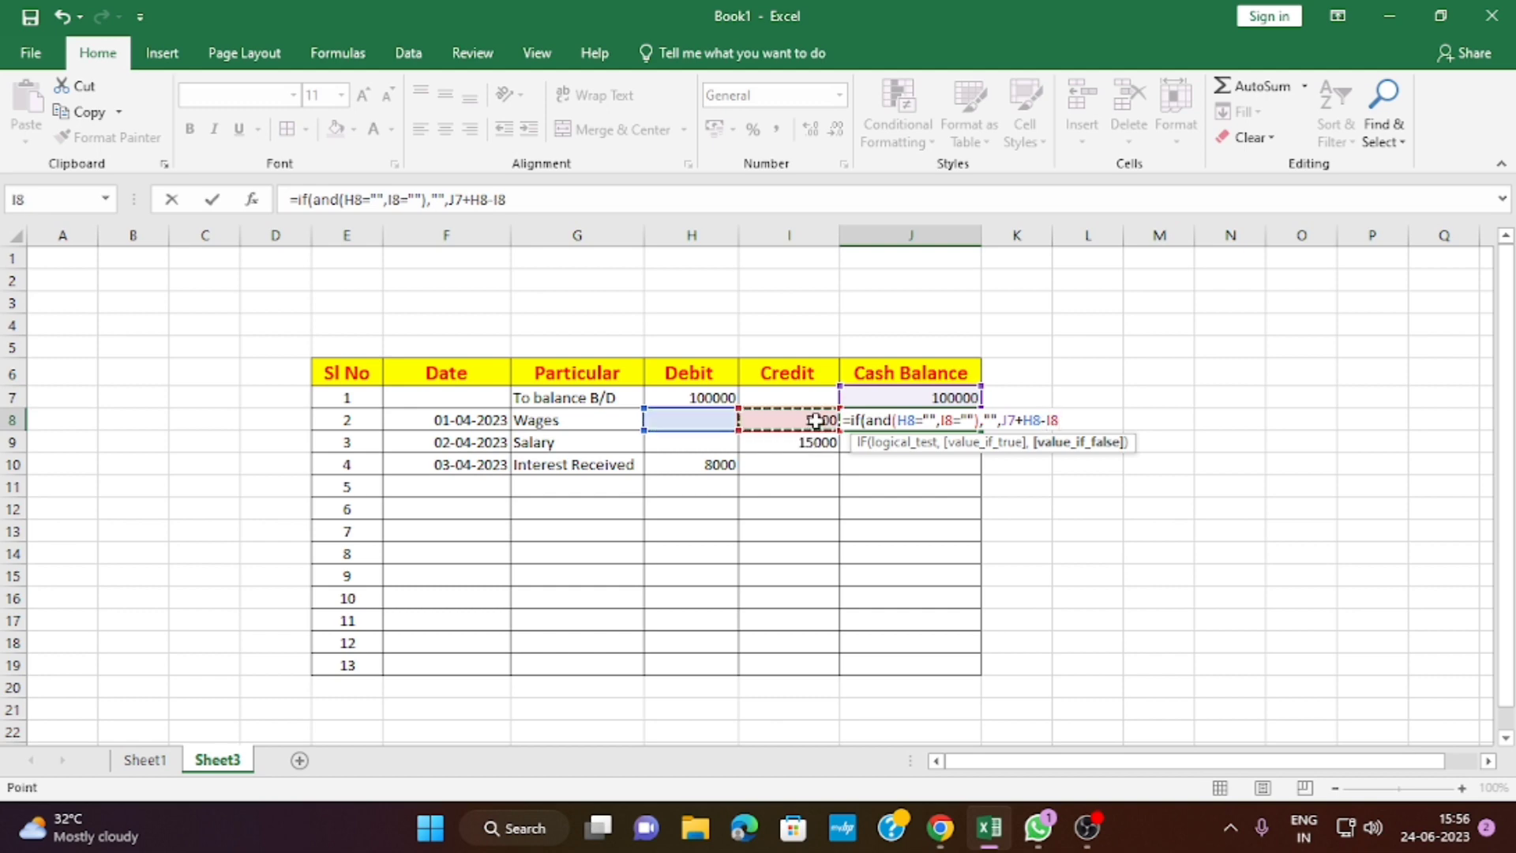
text())
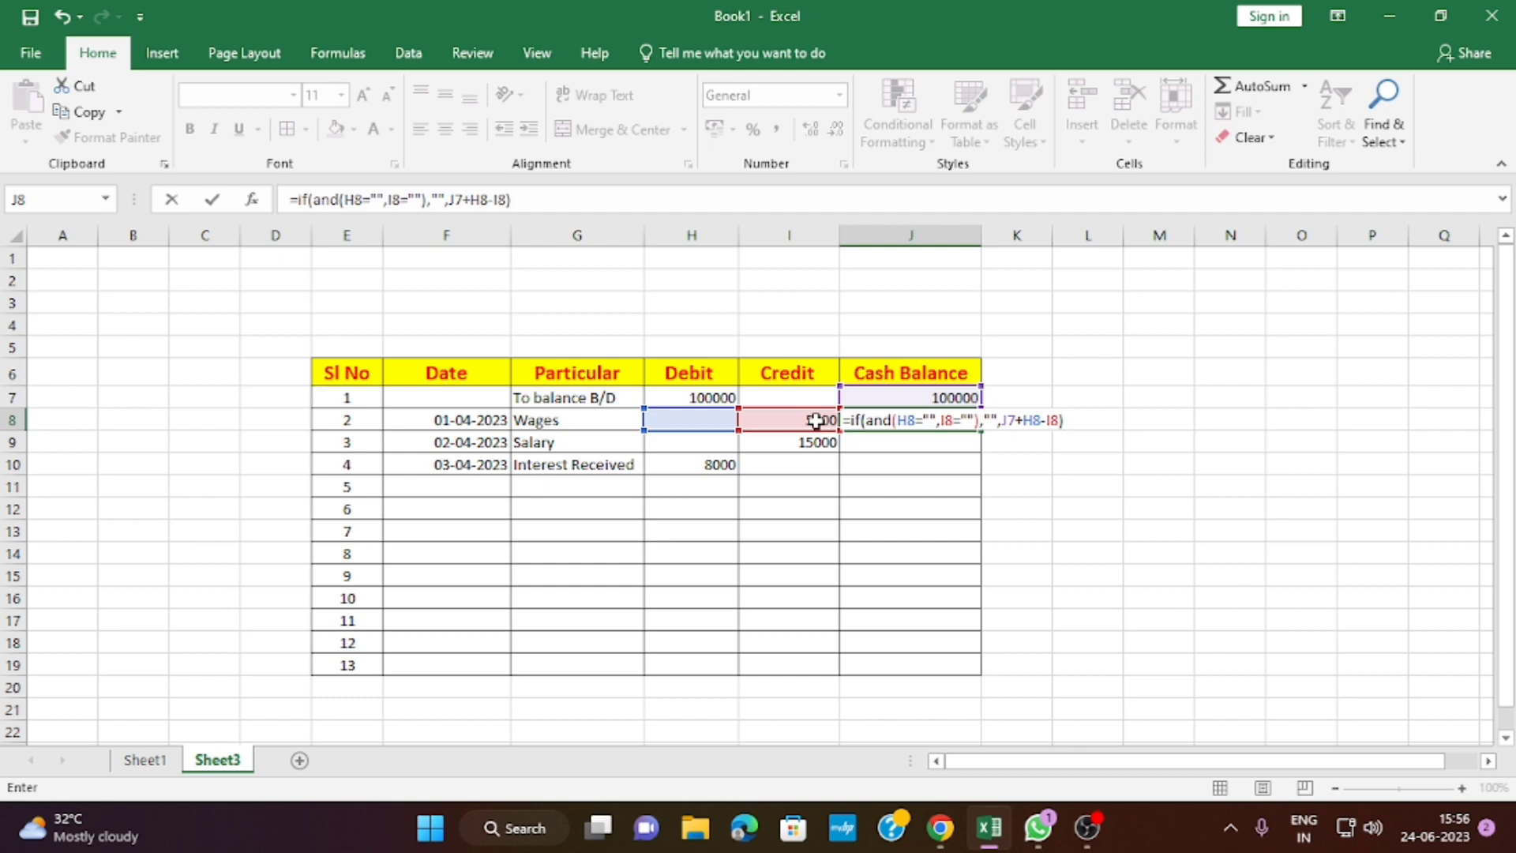
key(Return)
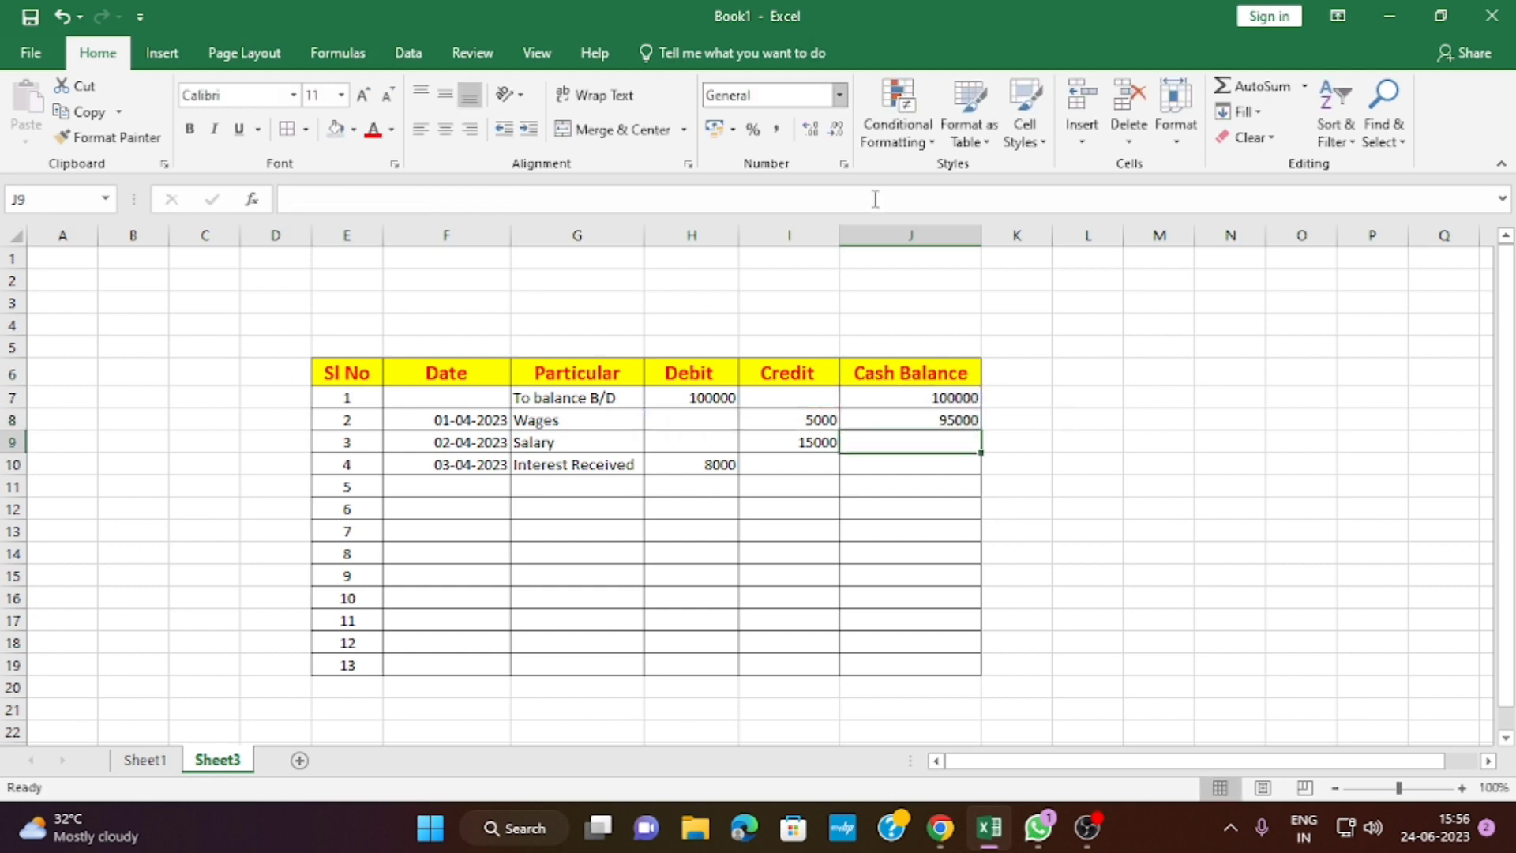
Fill the Cash Balance formula from Sl No 2 down through Sl No 4
click(957, 419)
click(821, 419)
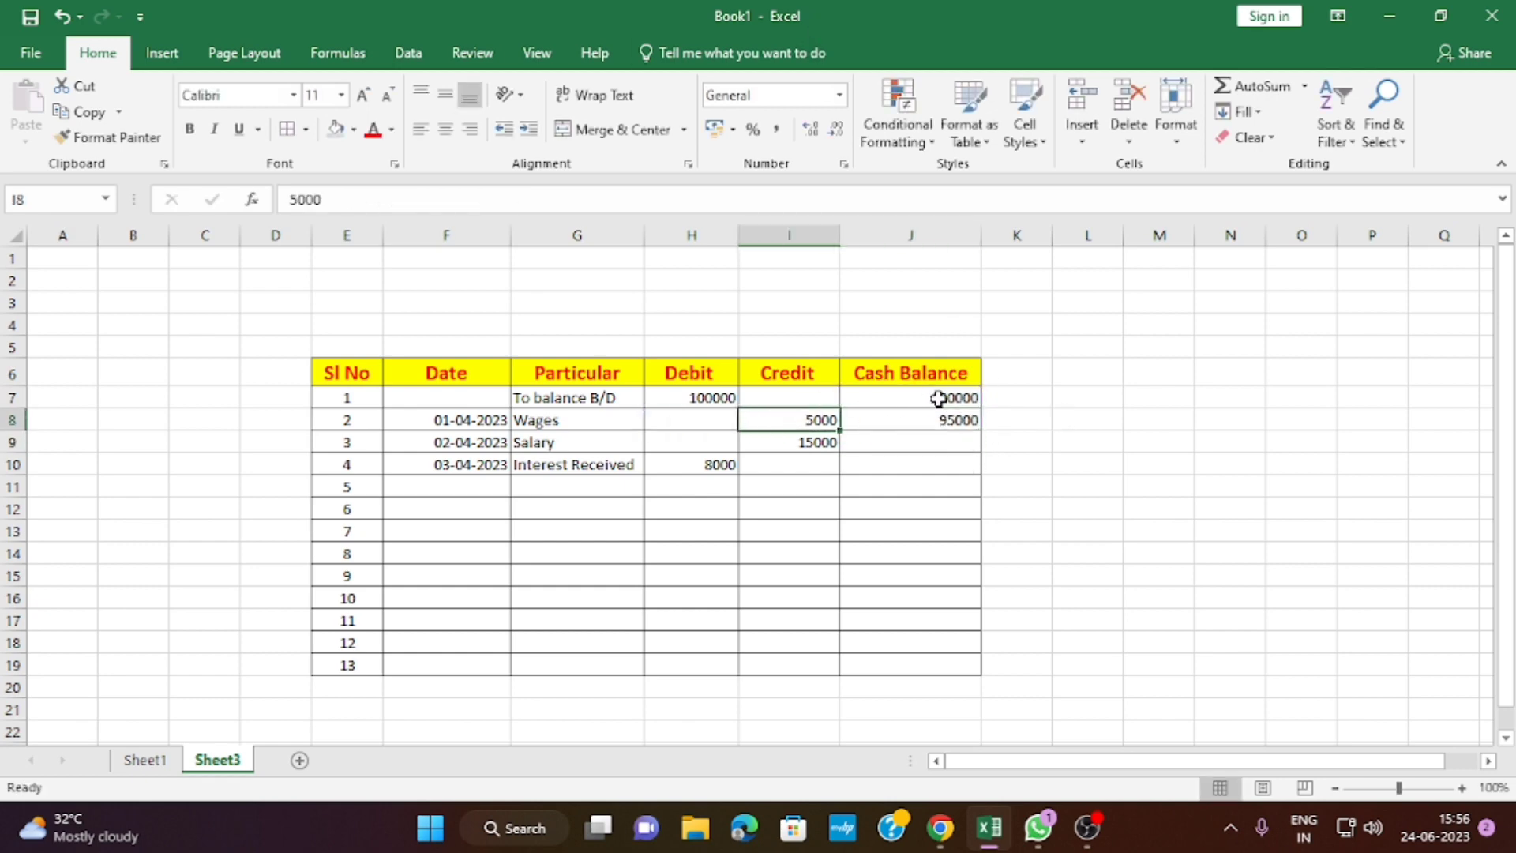
click(941, 398)
click(957, 422)
drag(983, 436, 976, 474)
click(967, 445)
Total the Debit column in H5, above its header, with a SUM from the header down to Sl No 13
click(731, 528)
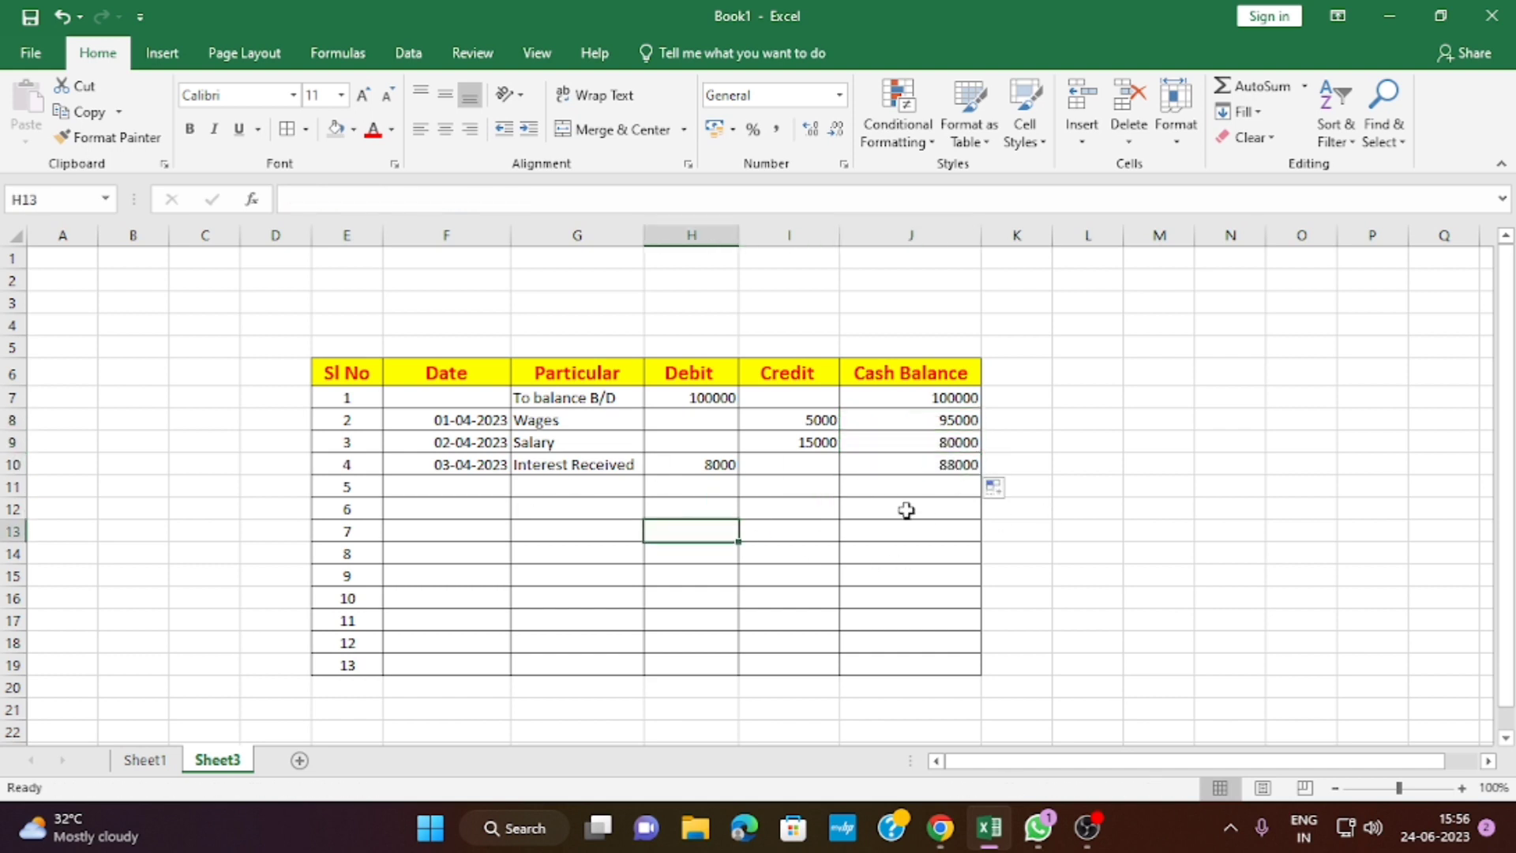
key(Up)
key(Up)
key(Up)
key(Up)
key(Up)
key(Up)
key(Up)
key(Up)
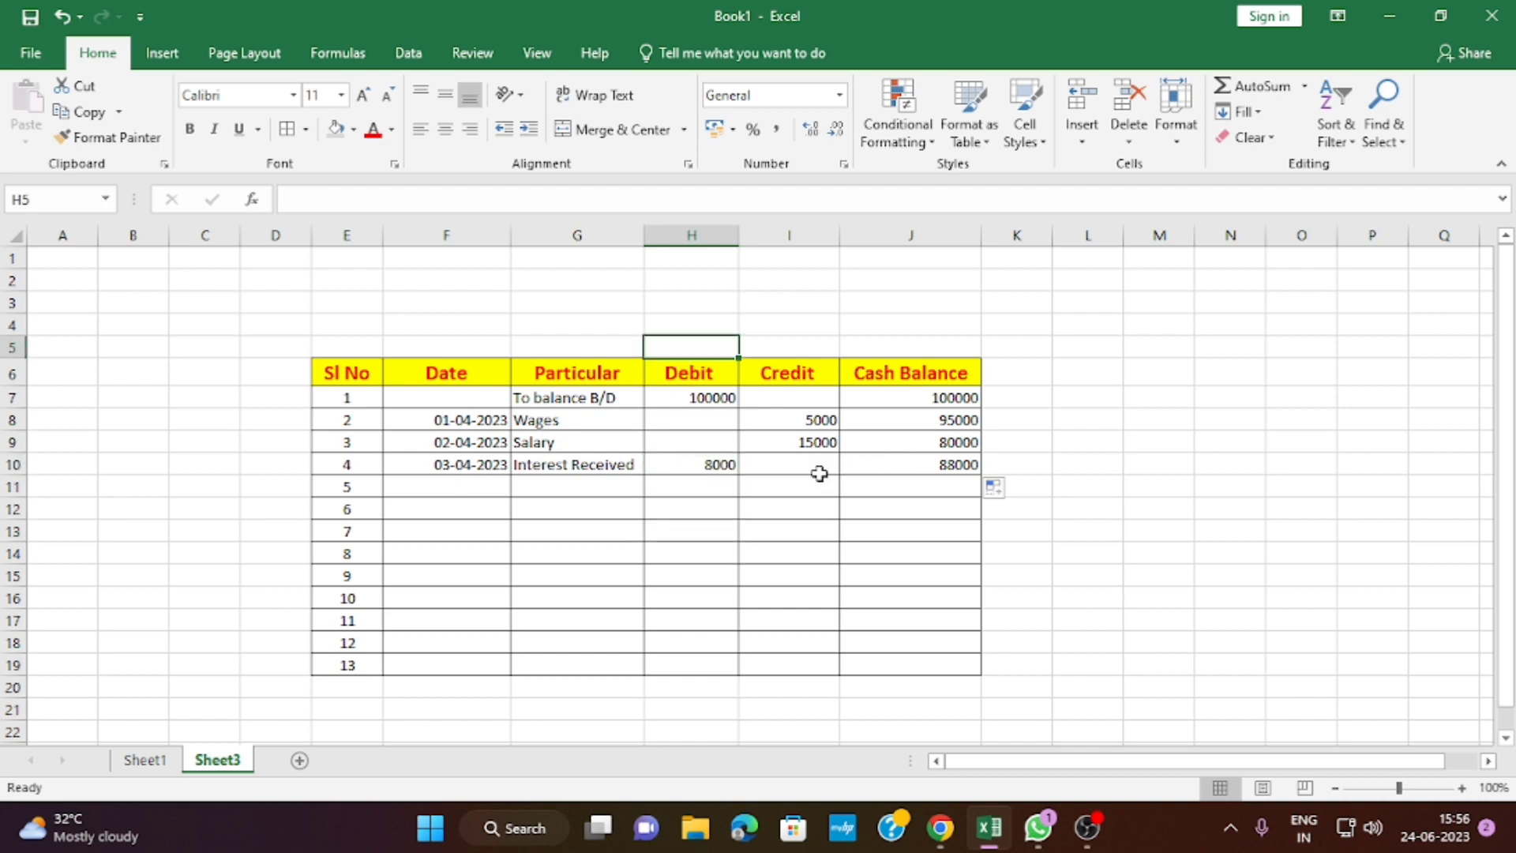
text(=su)
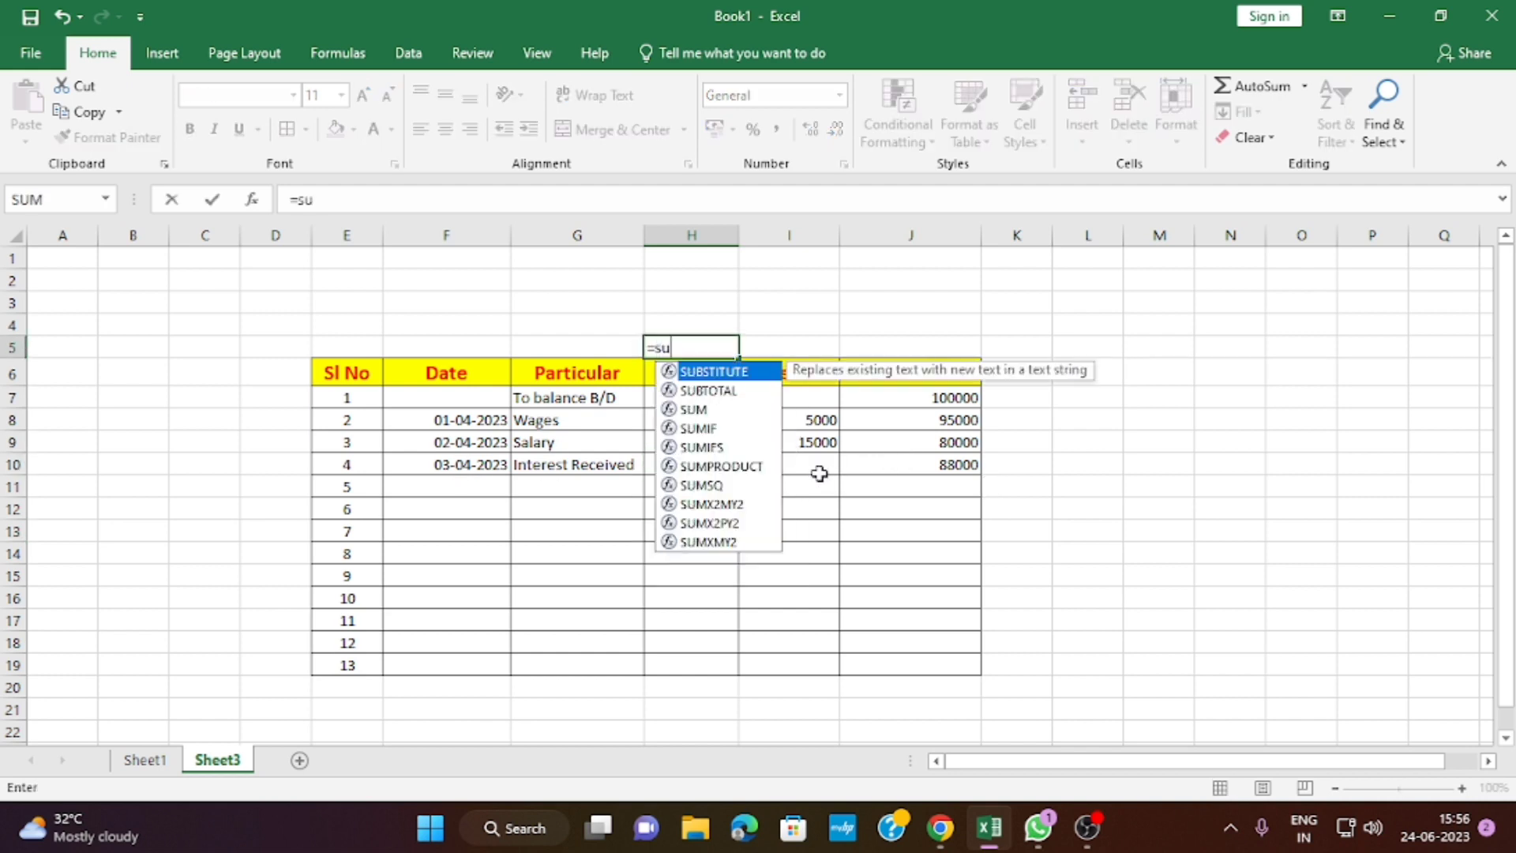
text(m()
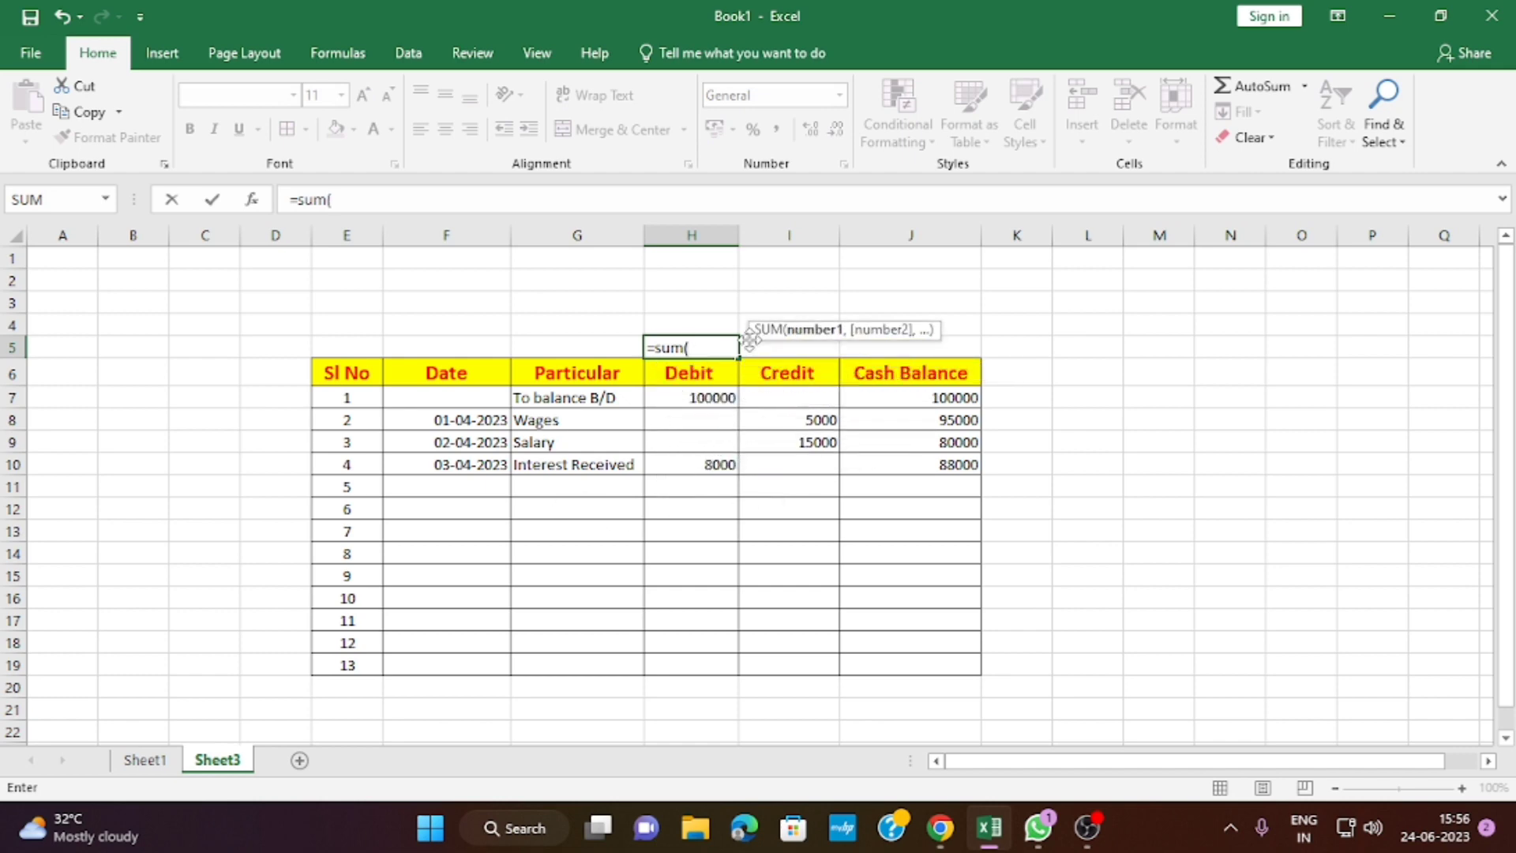
drag(691, 372, 679, 670)
key(Return)
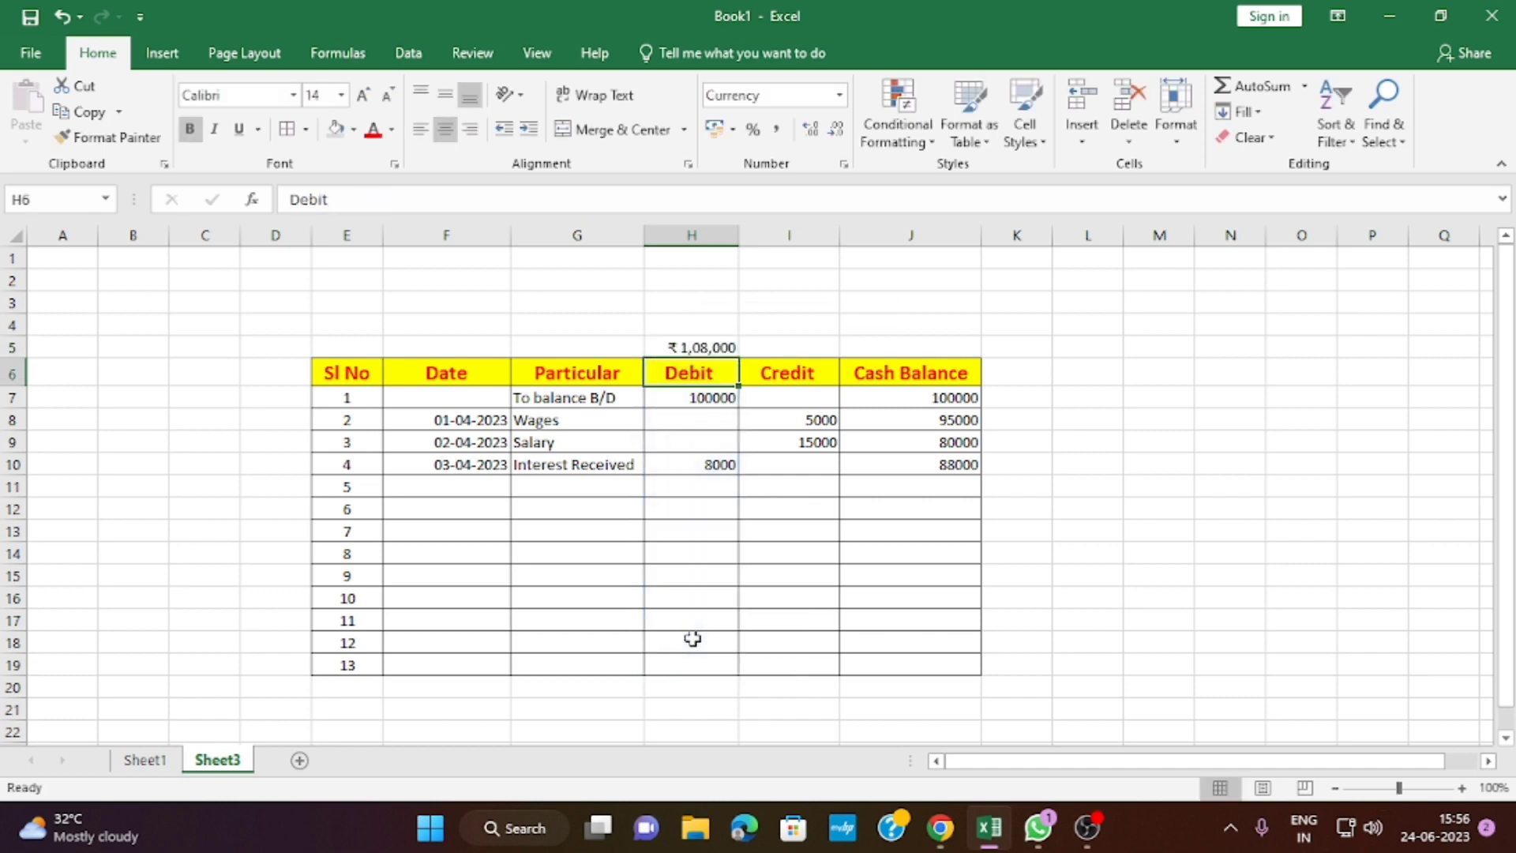
Total the Credit column in I5, above its header, with =sum(I6:I19)
click(790, 345)
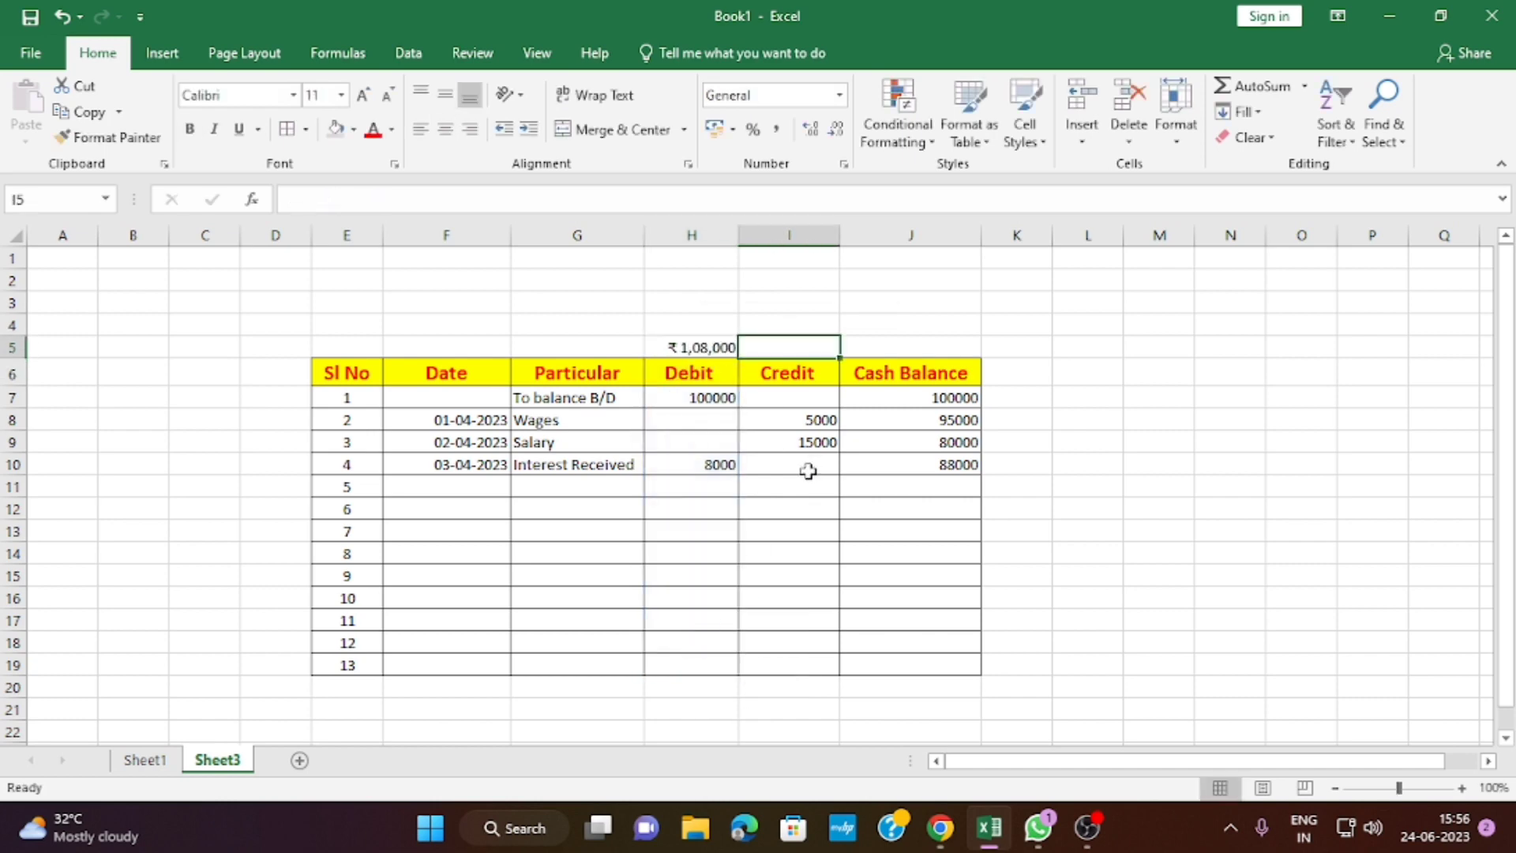
text(=sum()
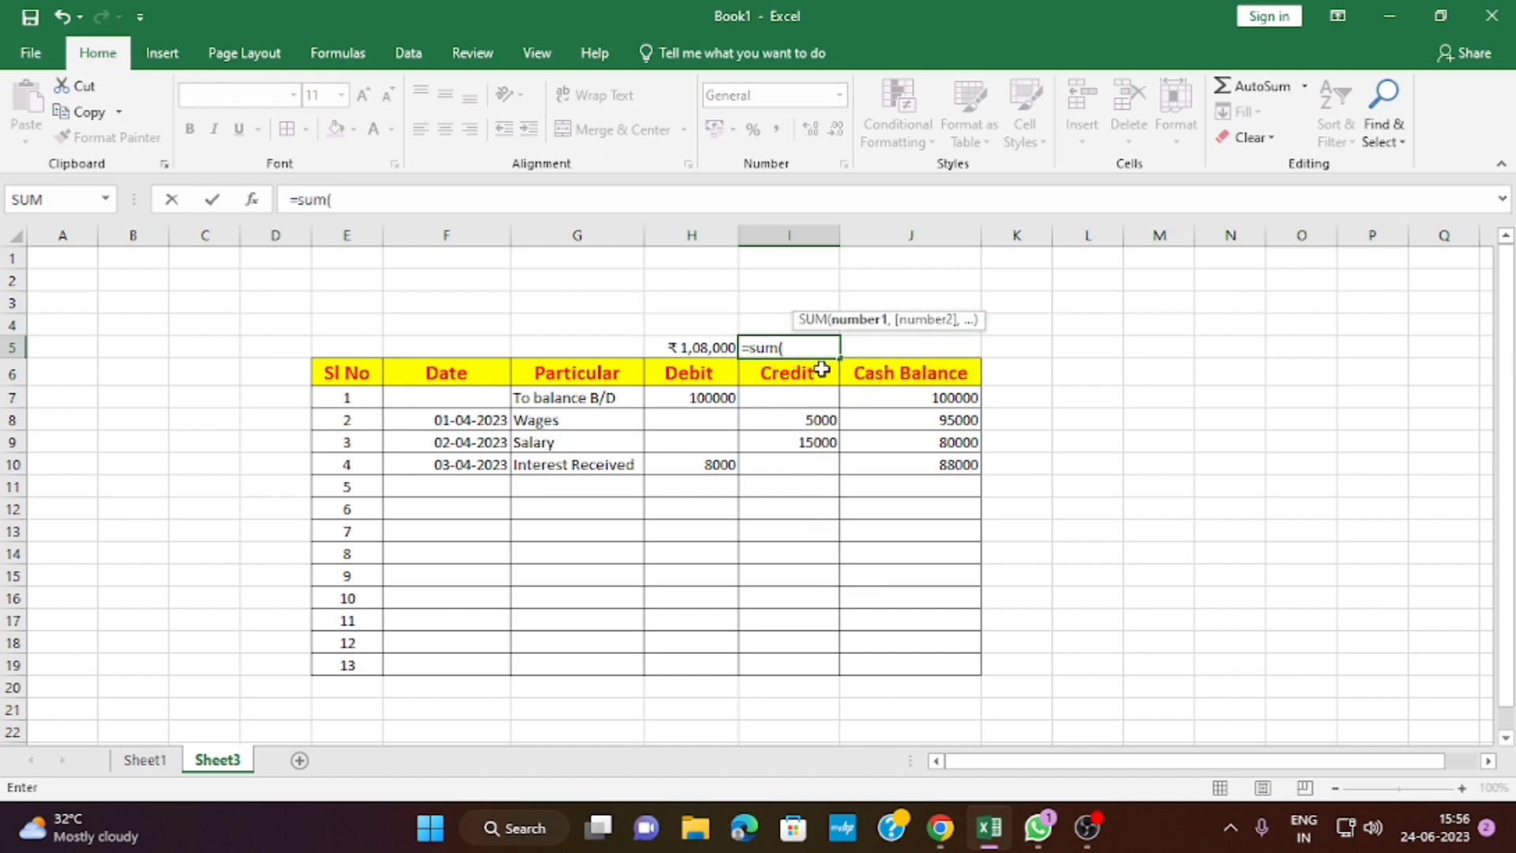
drag(817, 370, 778, 648)
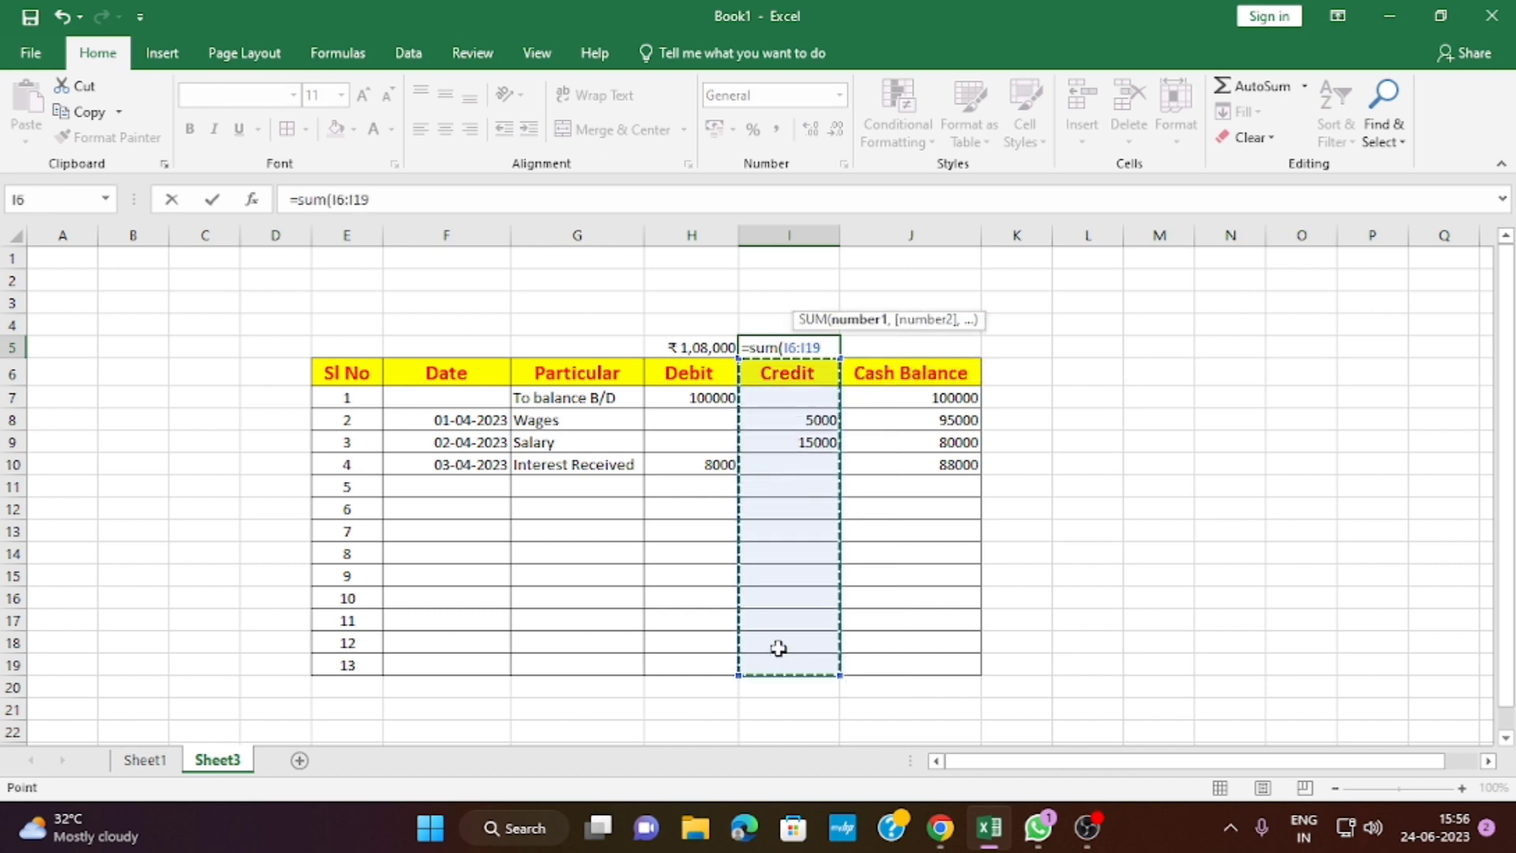
text())
key(Return)
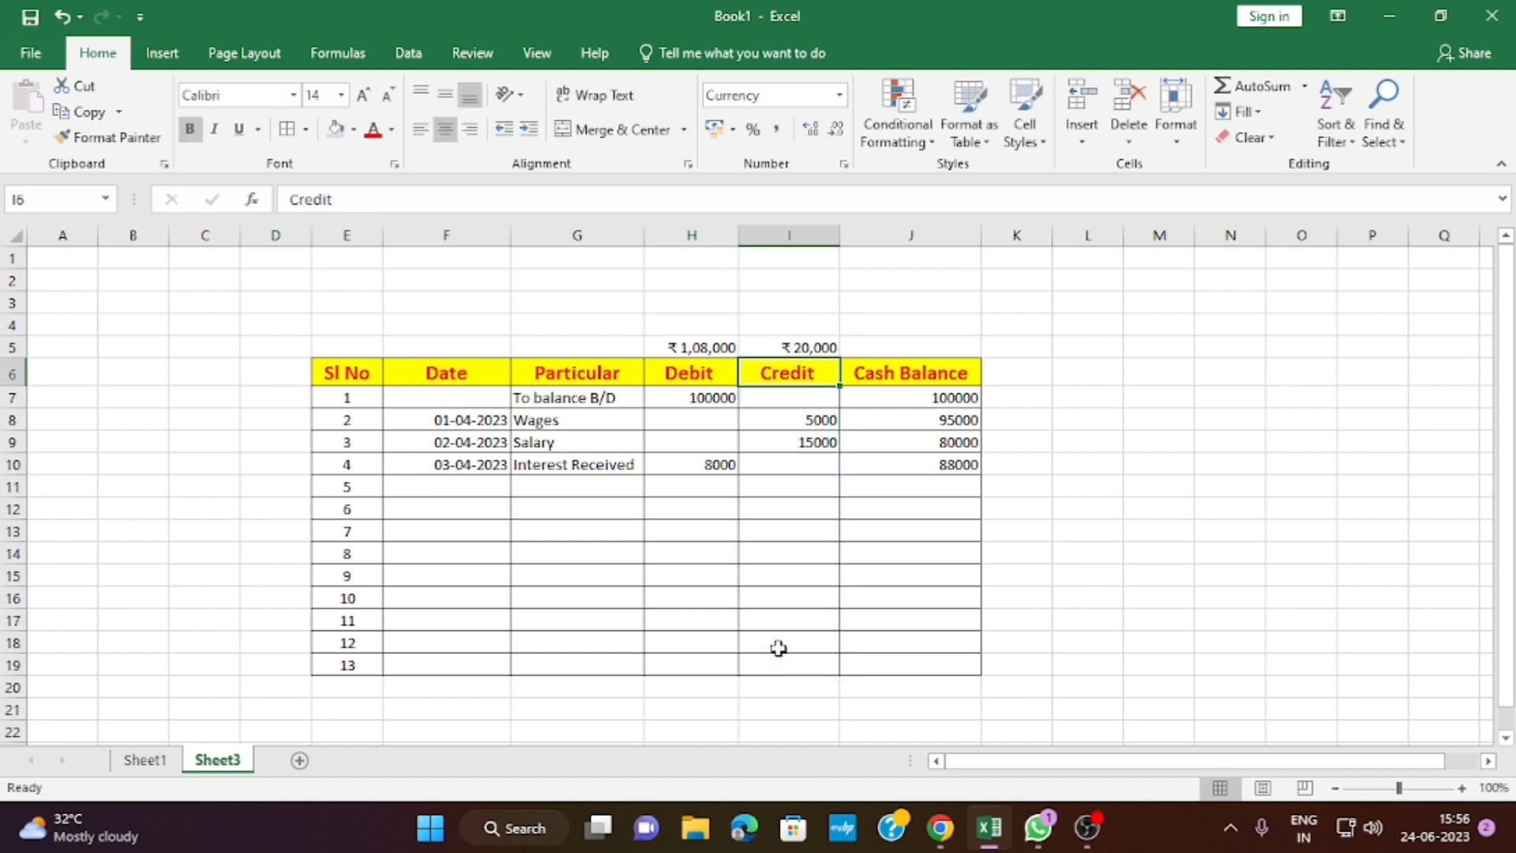
Calculate the overall cash balance in J5 as H5-I5
click(945, 345)
text(=)
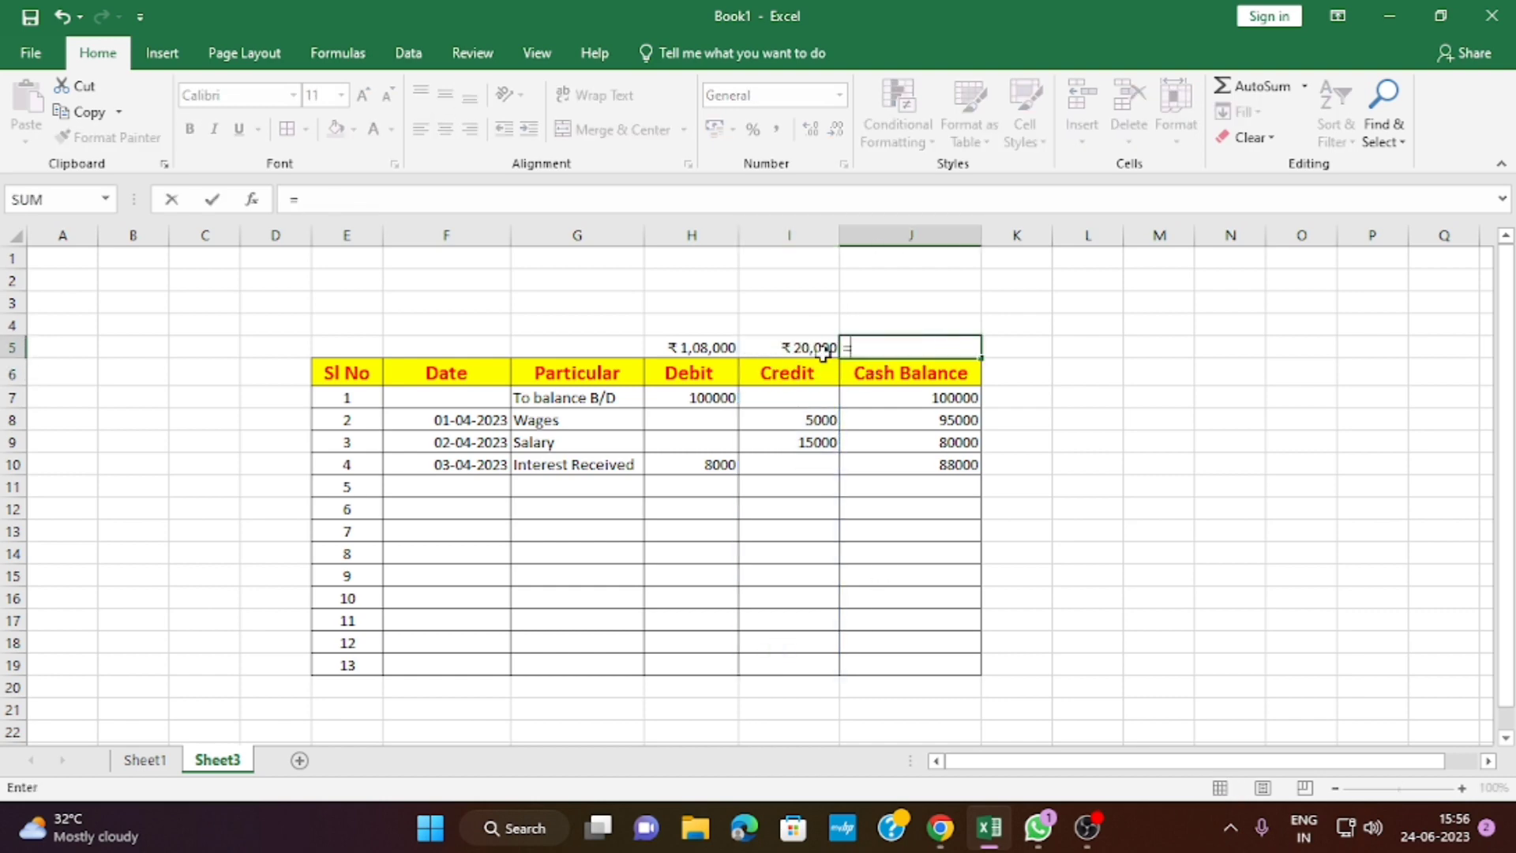
click(721, 347)
text(-)
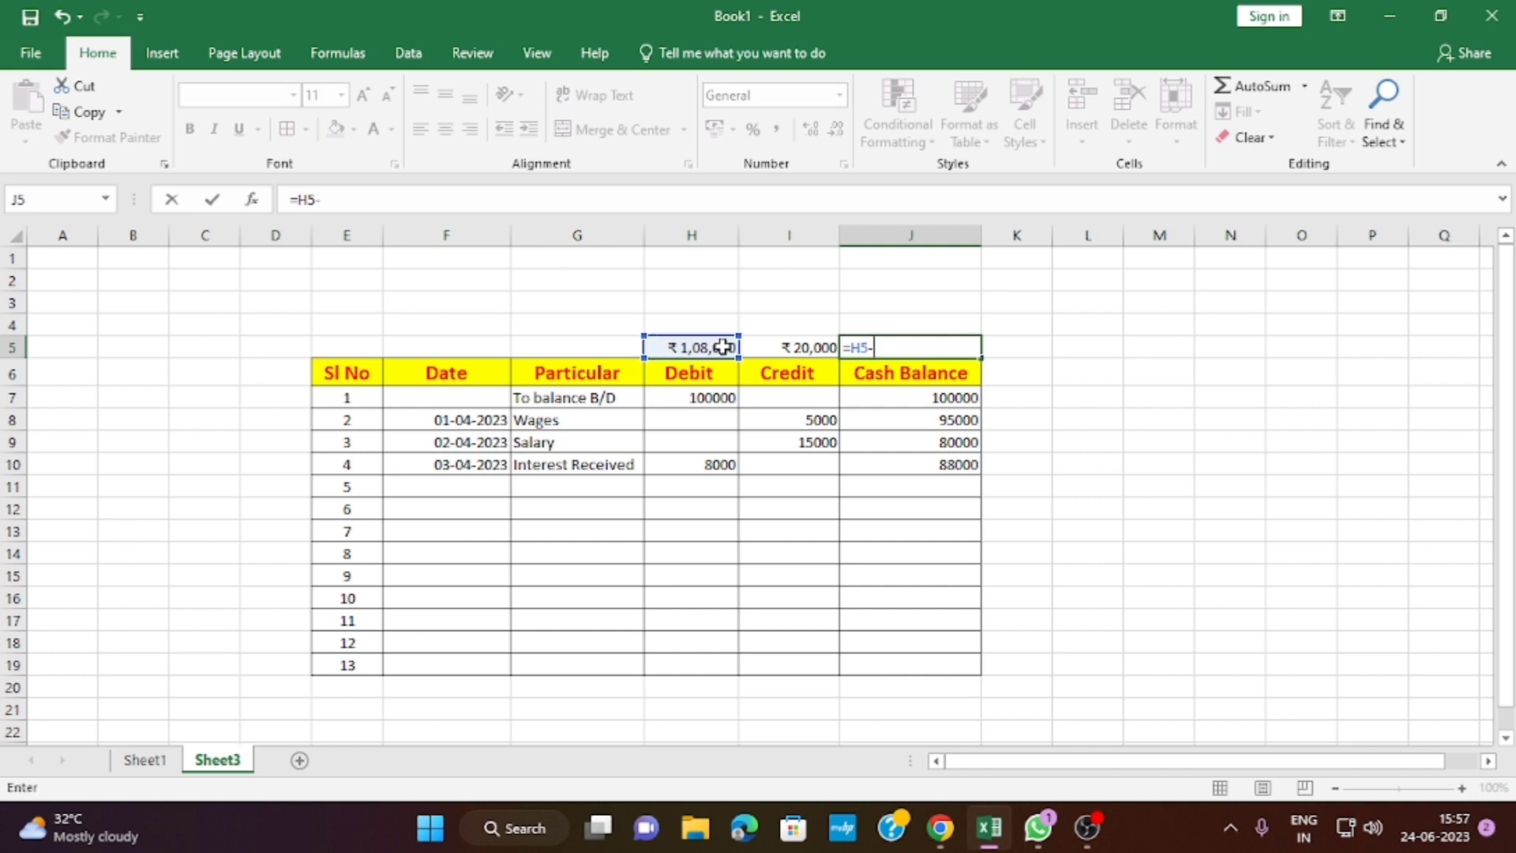
click(794, 347)
key(Return)
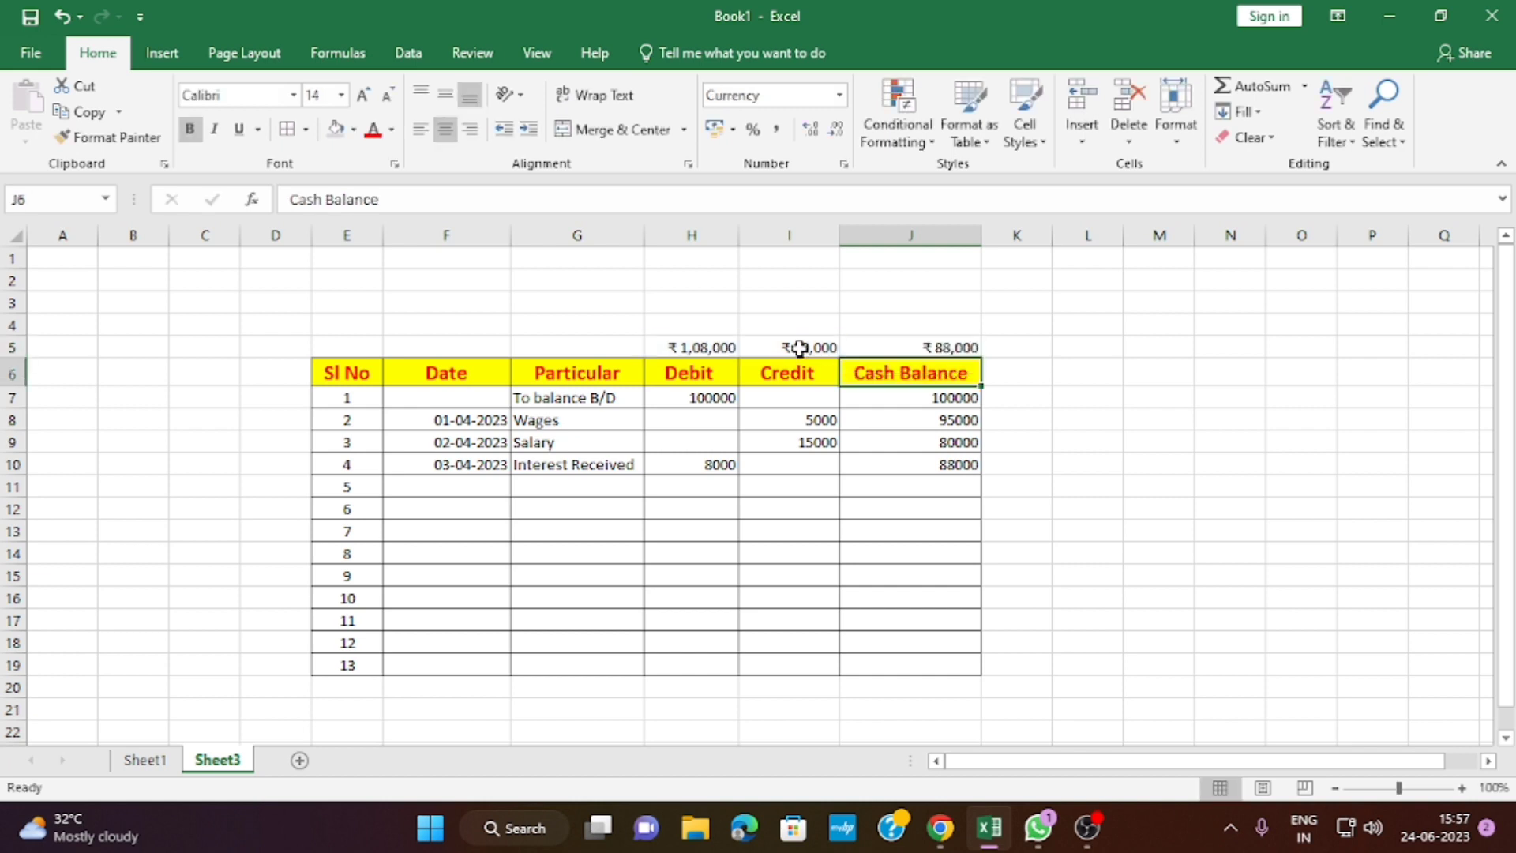
Format the Debit, Credit and Cash Balance cells from Sl No 1 to 13 as ₹ currency with 0 decimal places
drag(718, 399, 902, 650)
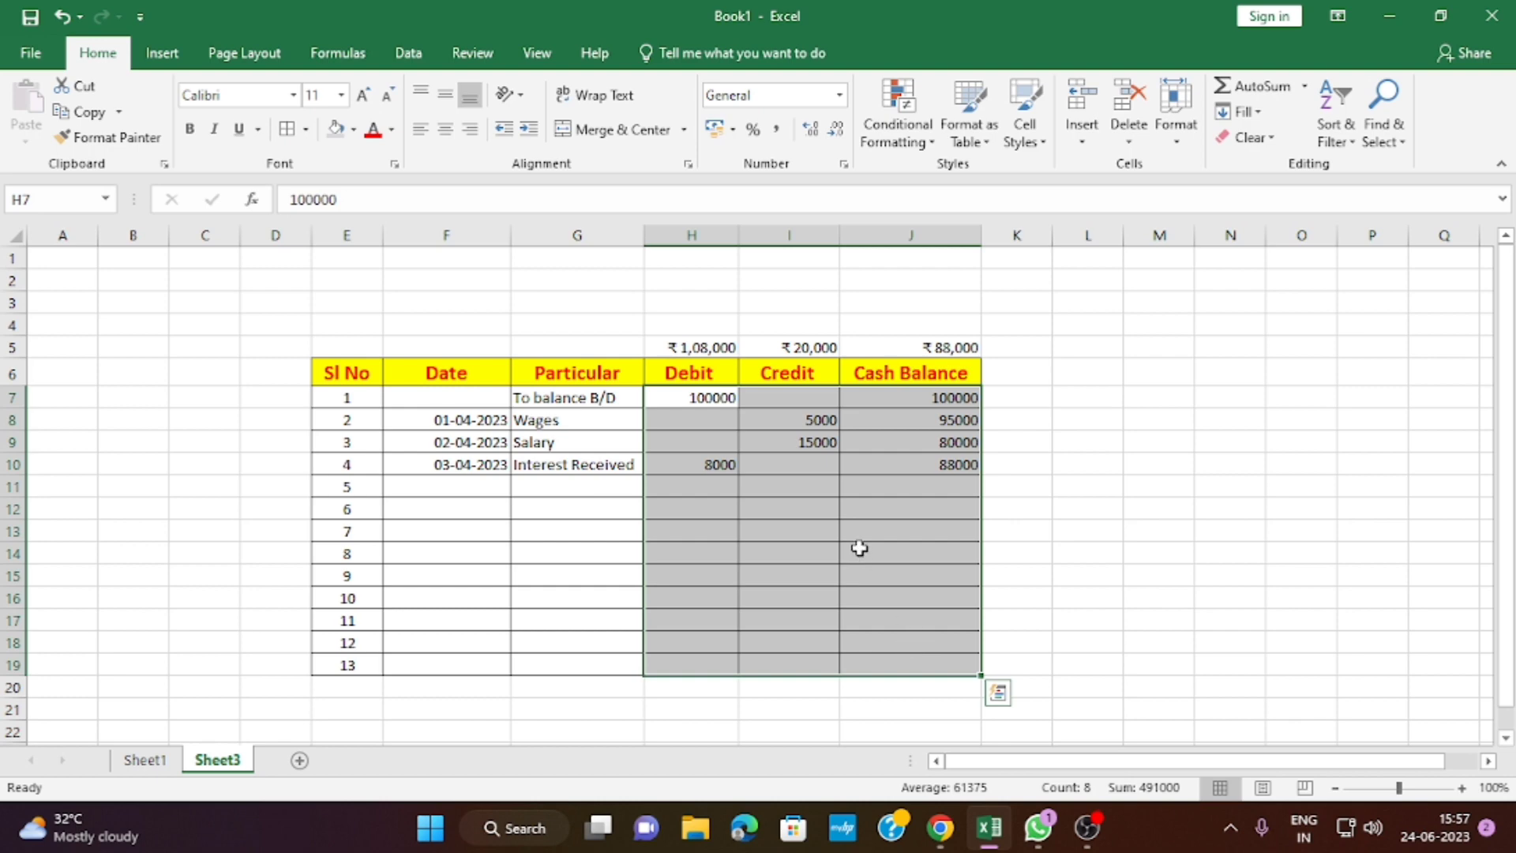
right_click(848, 487)
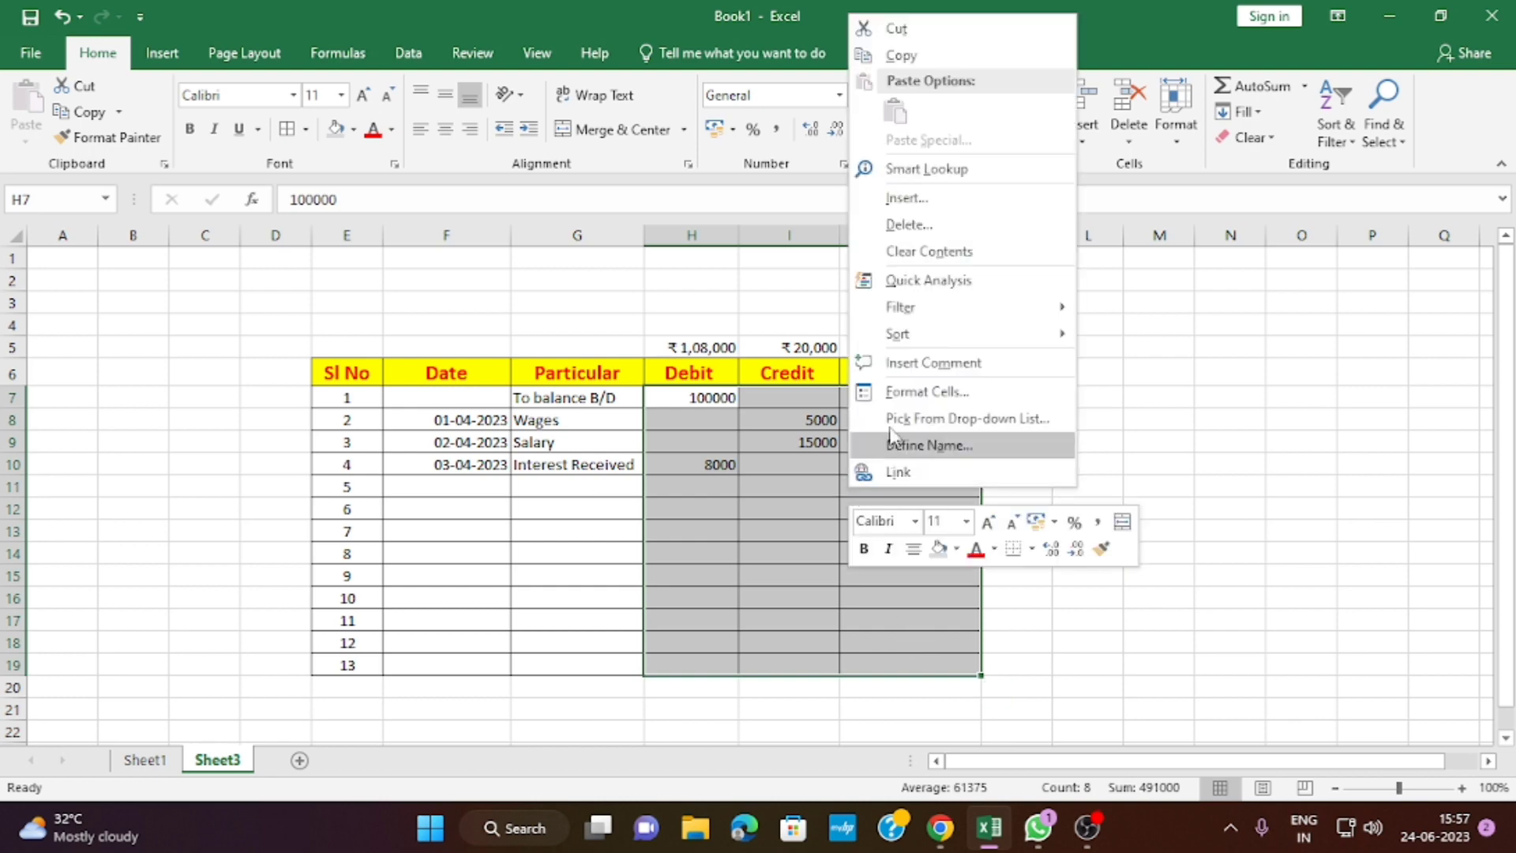
click(911, 390)
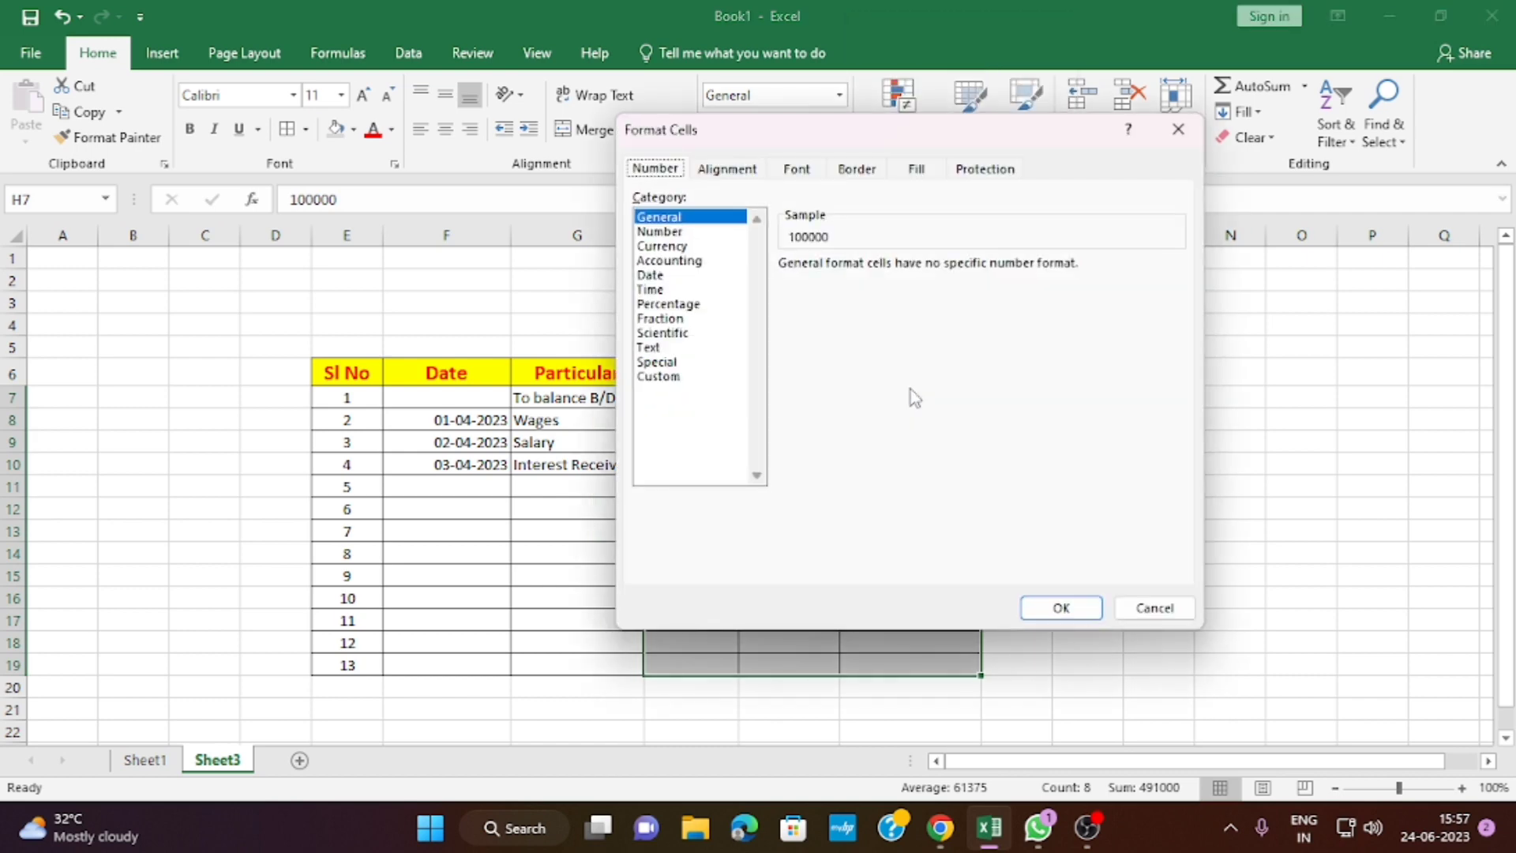
click(663, 246)
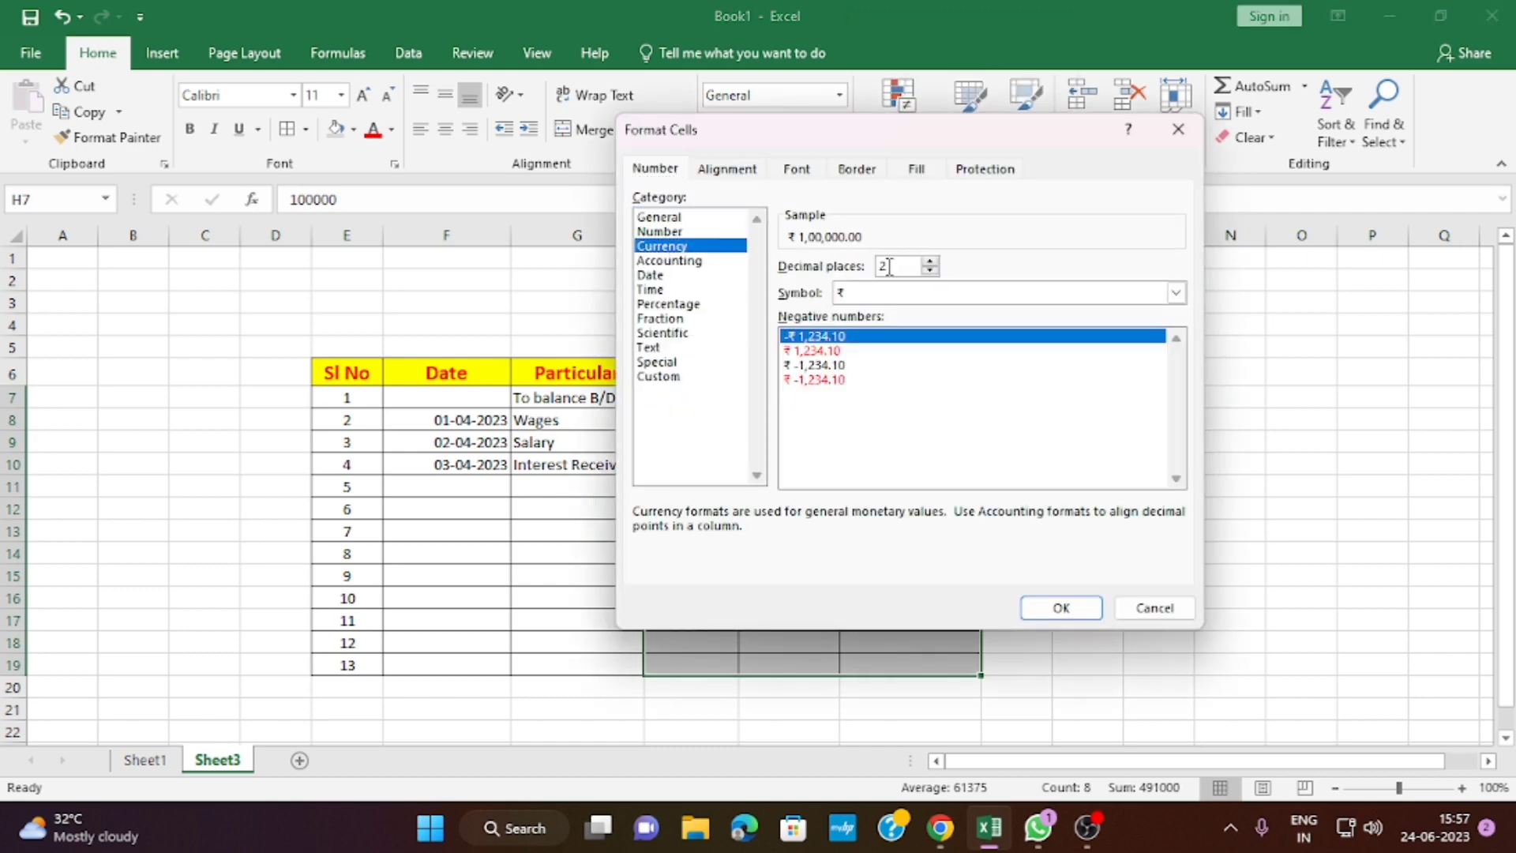
click(929, 271)
click(929, 272)
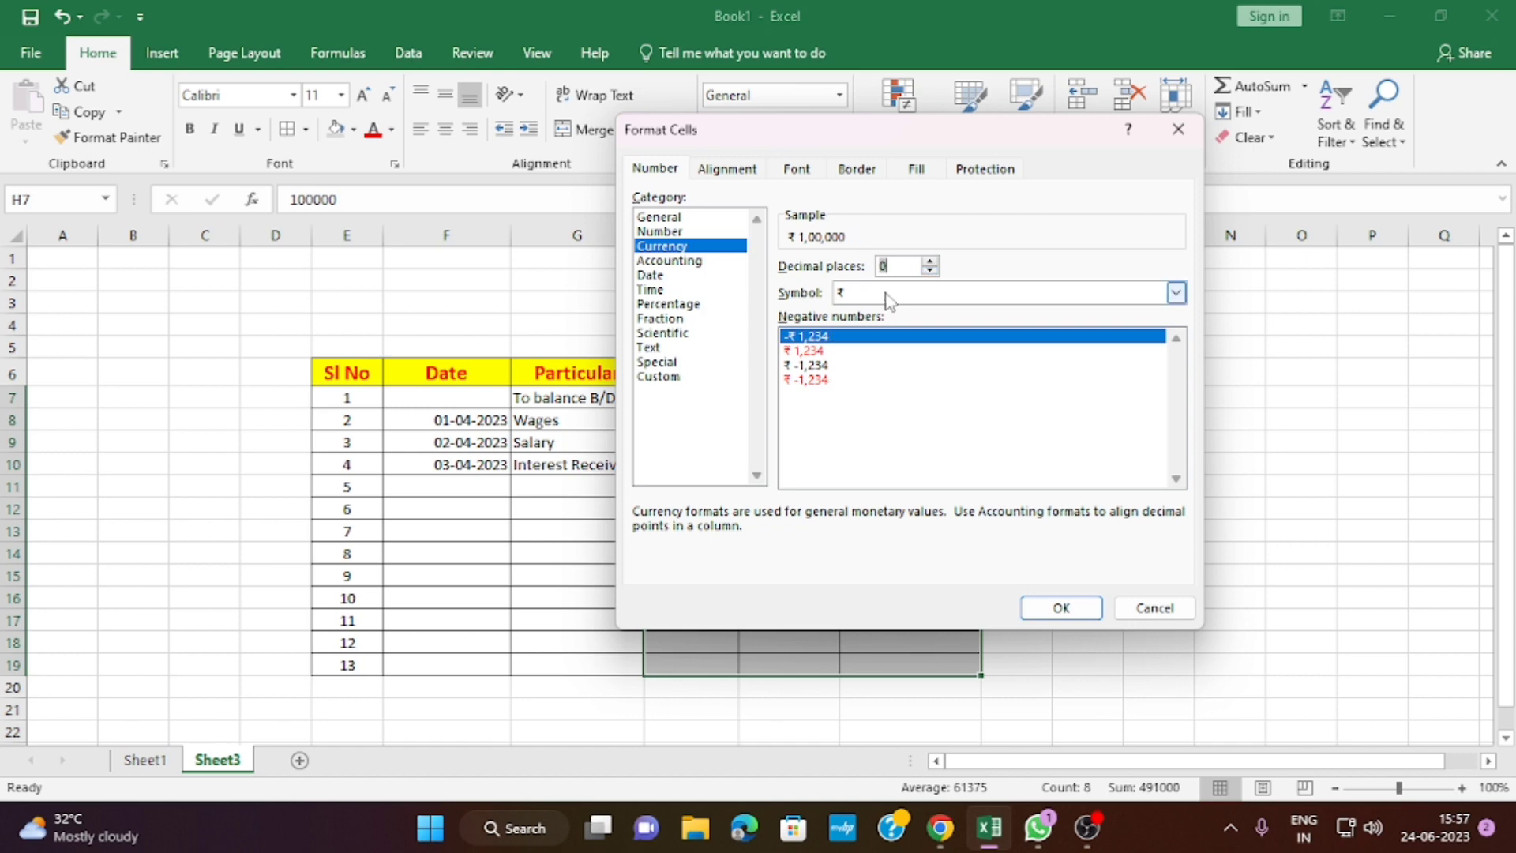
click(888, 293)
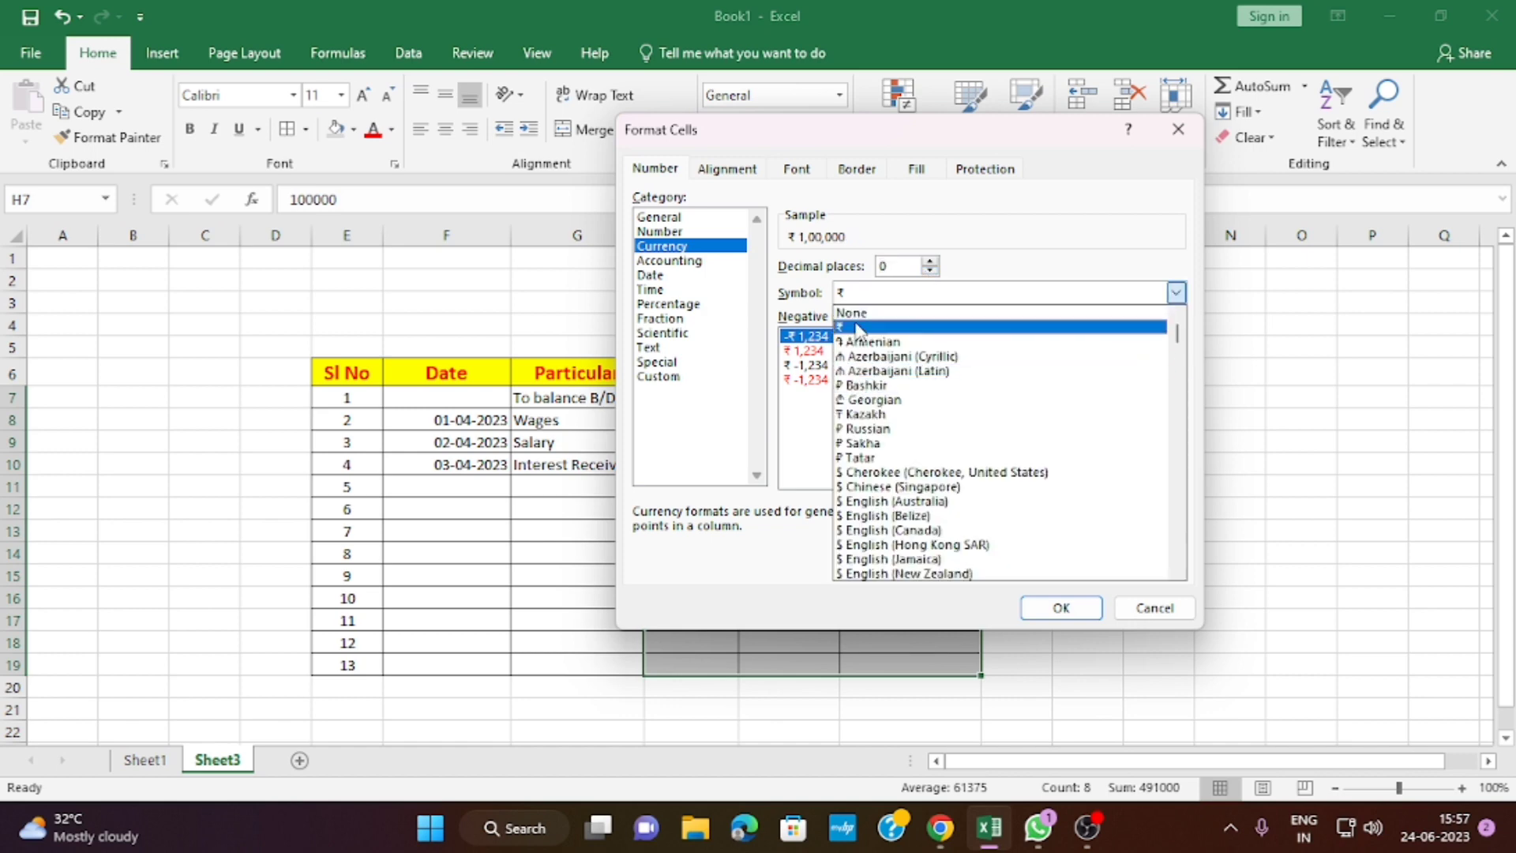
click(858, 328)
click(1060, 608)
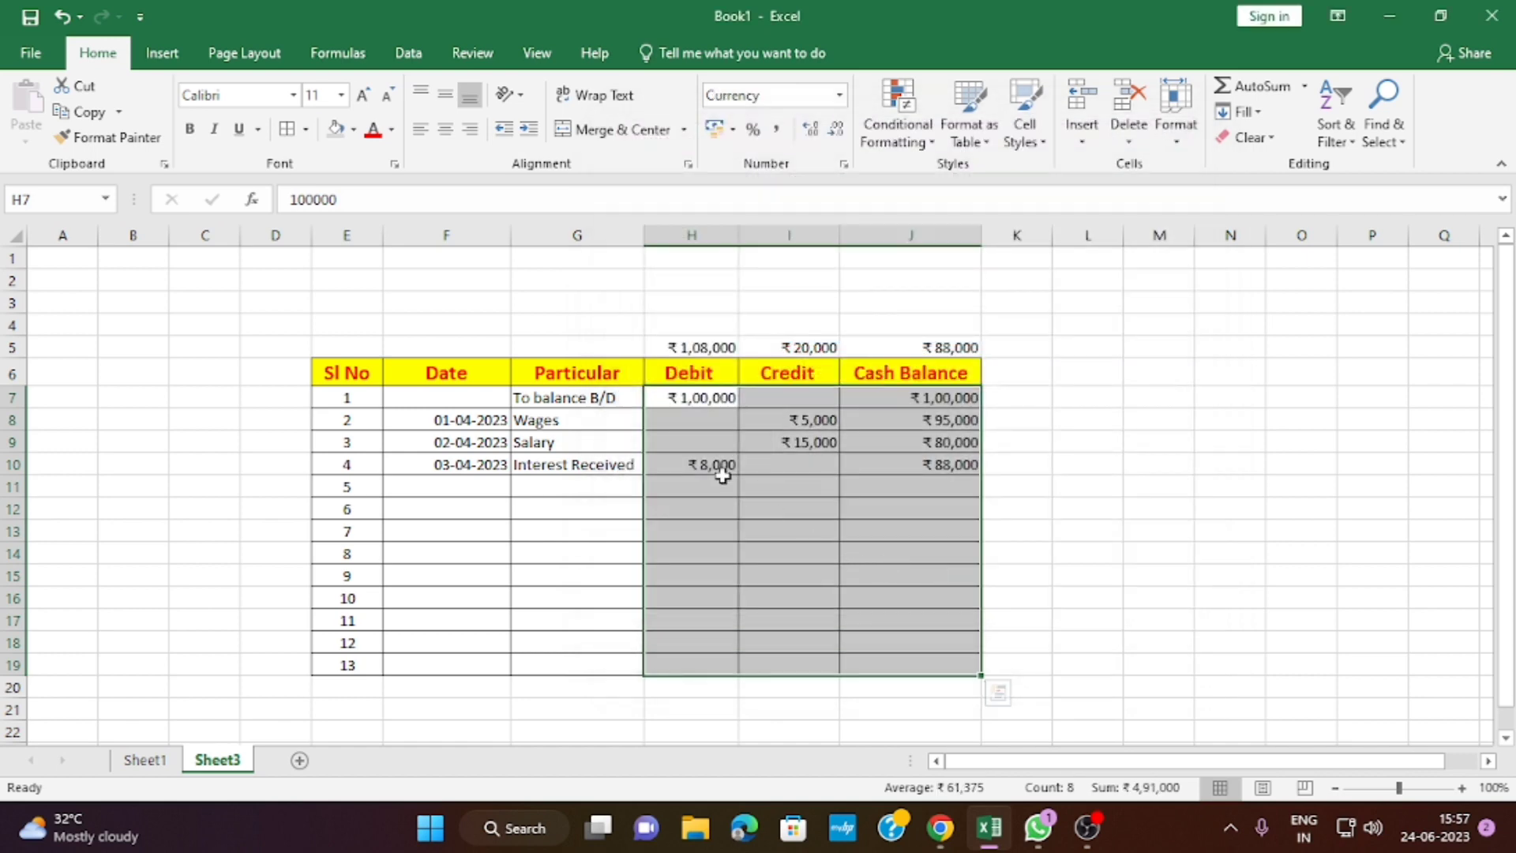
click(933, 531)
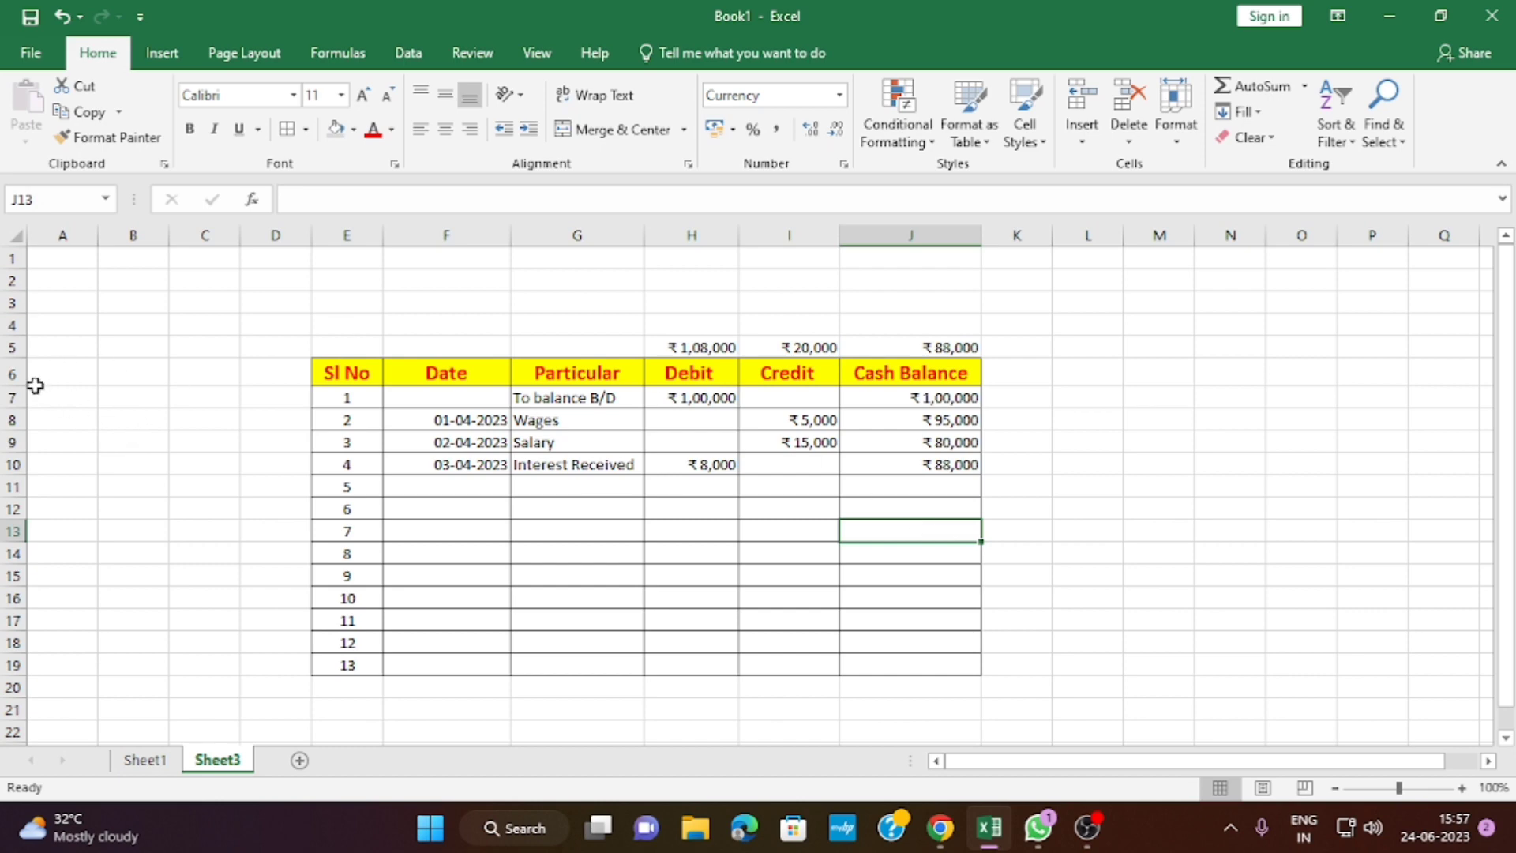
Insert two blank rows above the totals row and widen column D
click(13, 347)
right_click(16, 347)
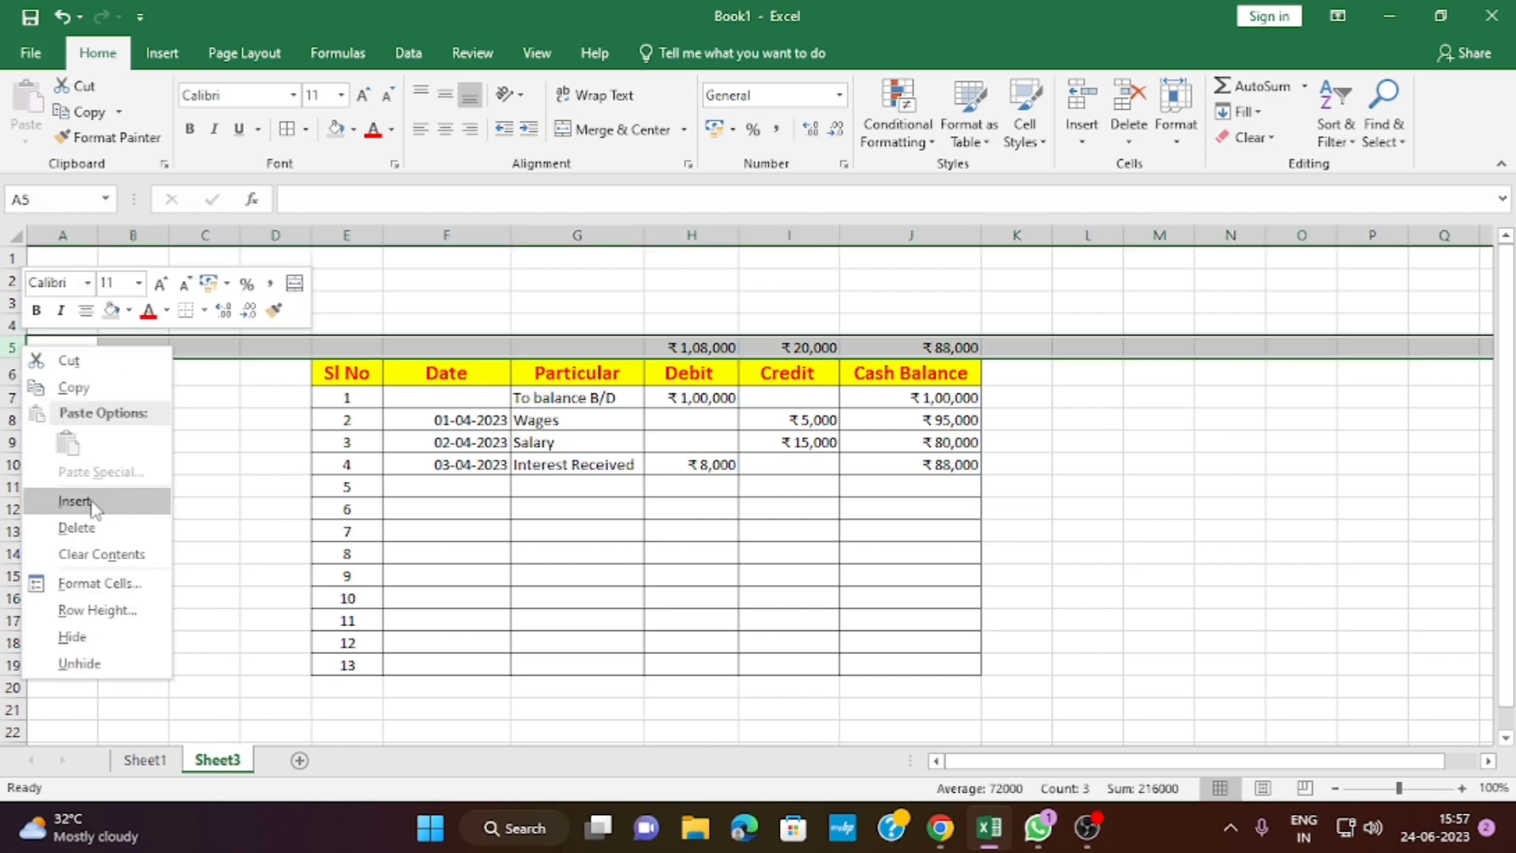
click(91, 507)
right_click(18, 348)
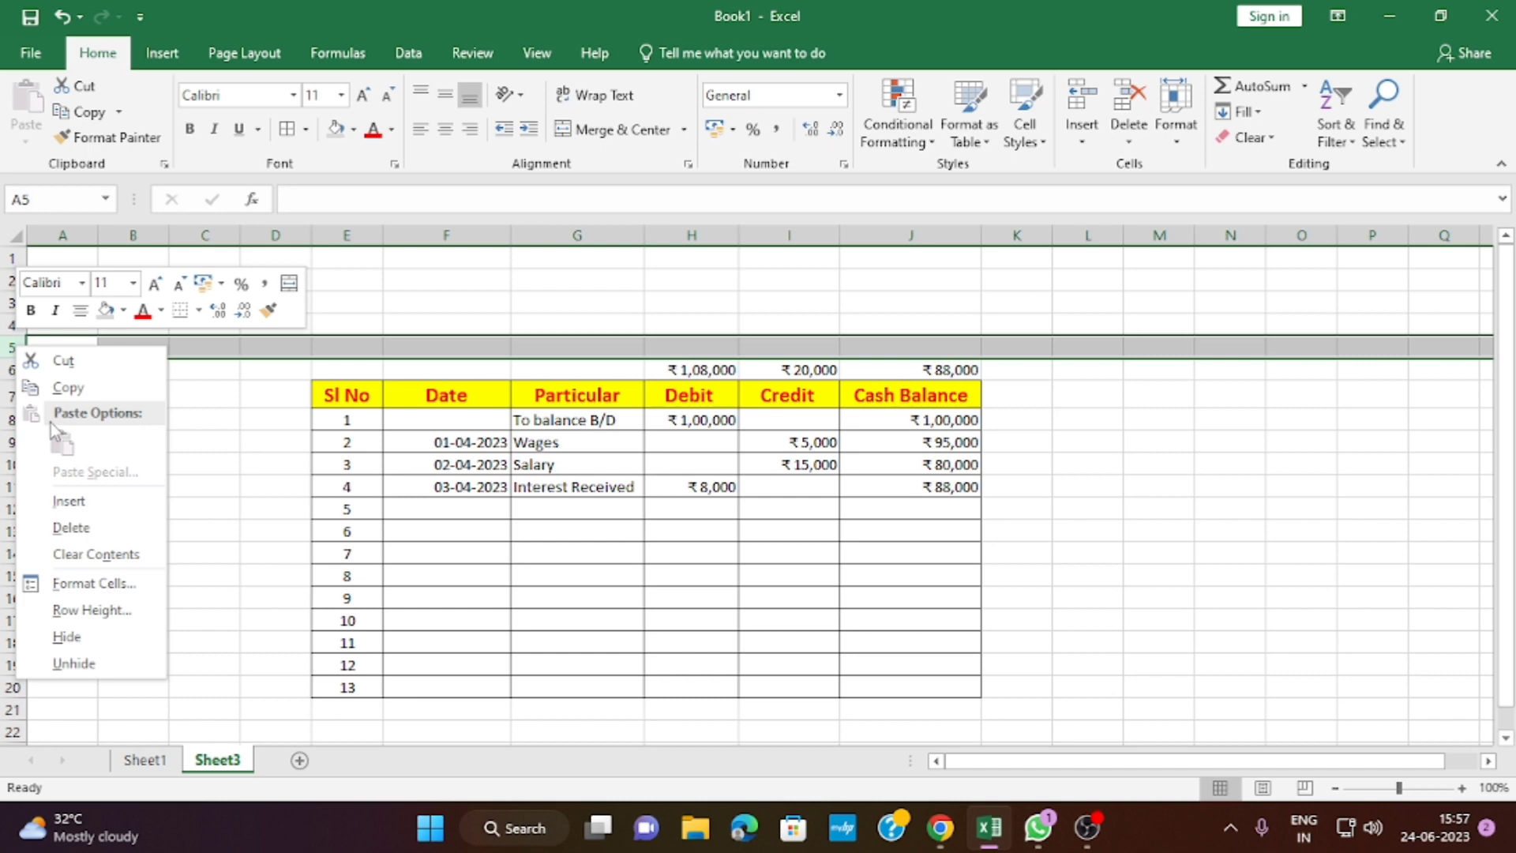
click(89, 511)
click(691, 598)
drag(312, 235, 416, 232)
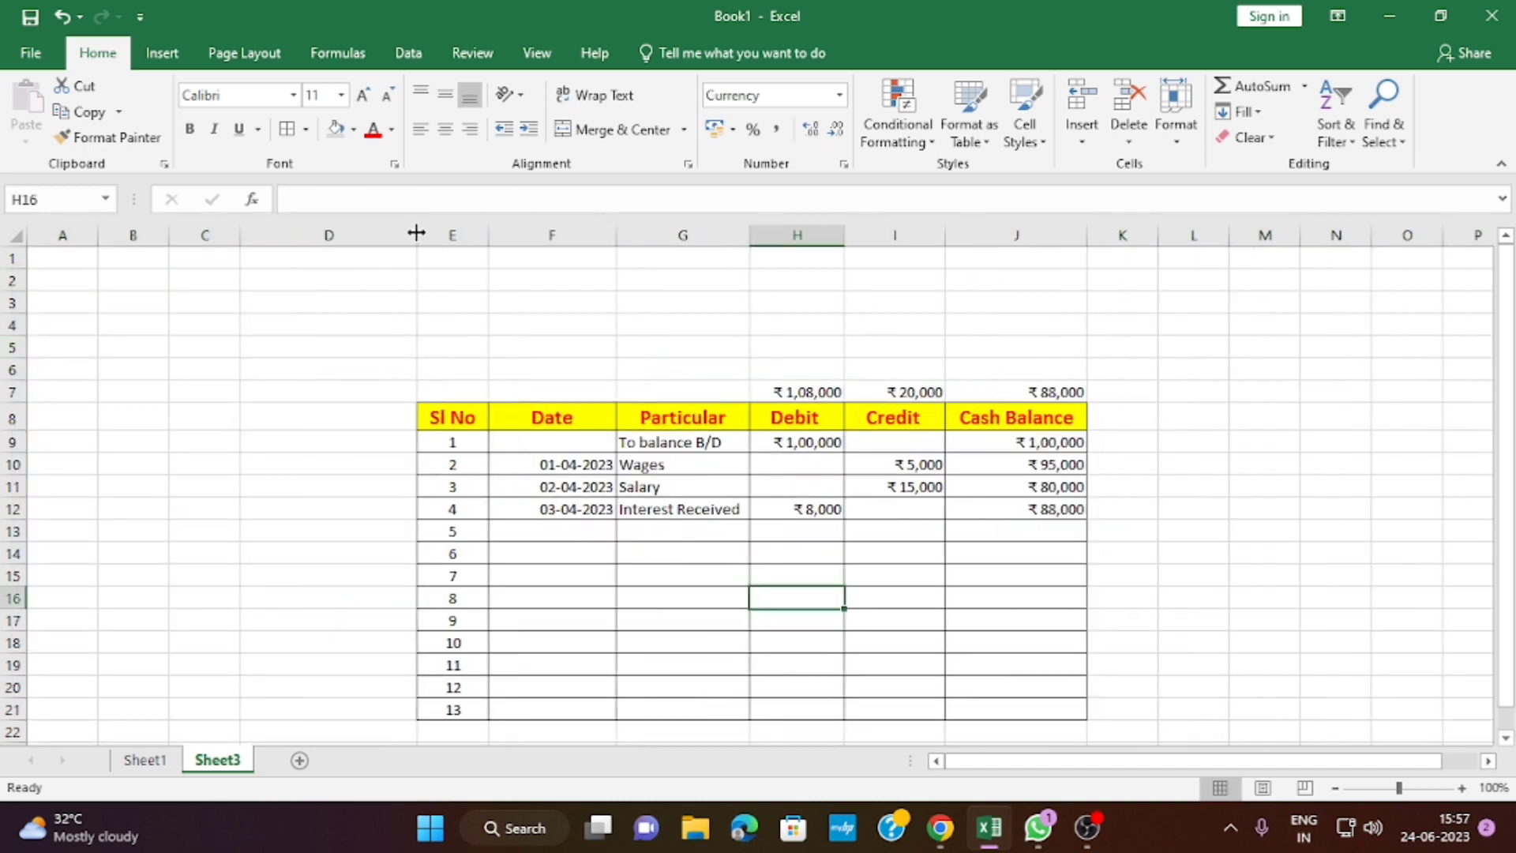
Hide all columns from O to the end of the sheet
click(1413, 235)
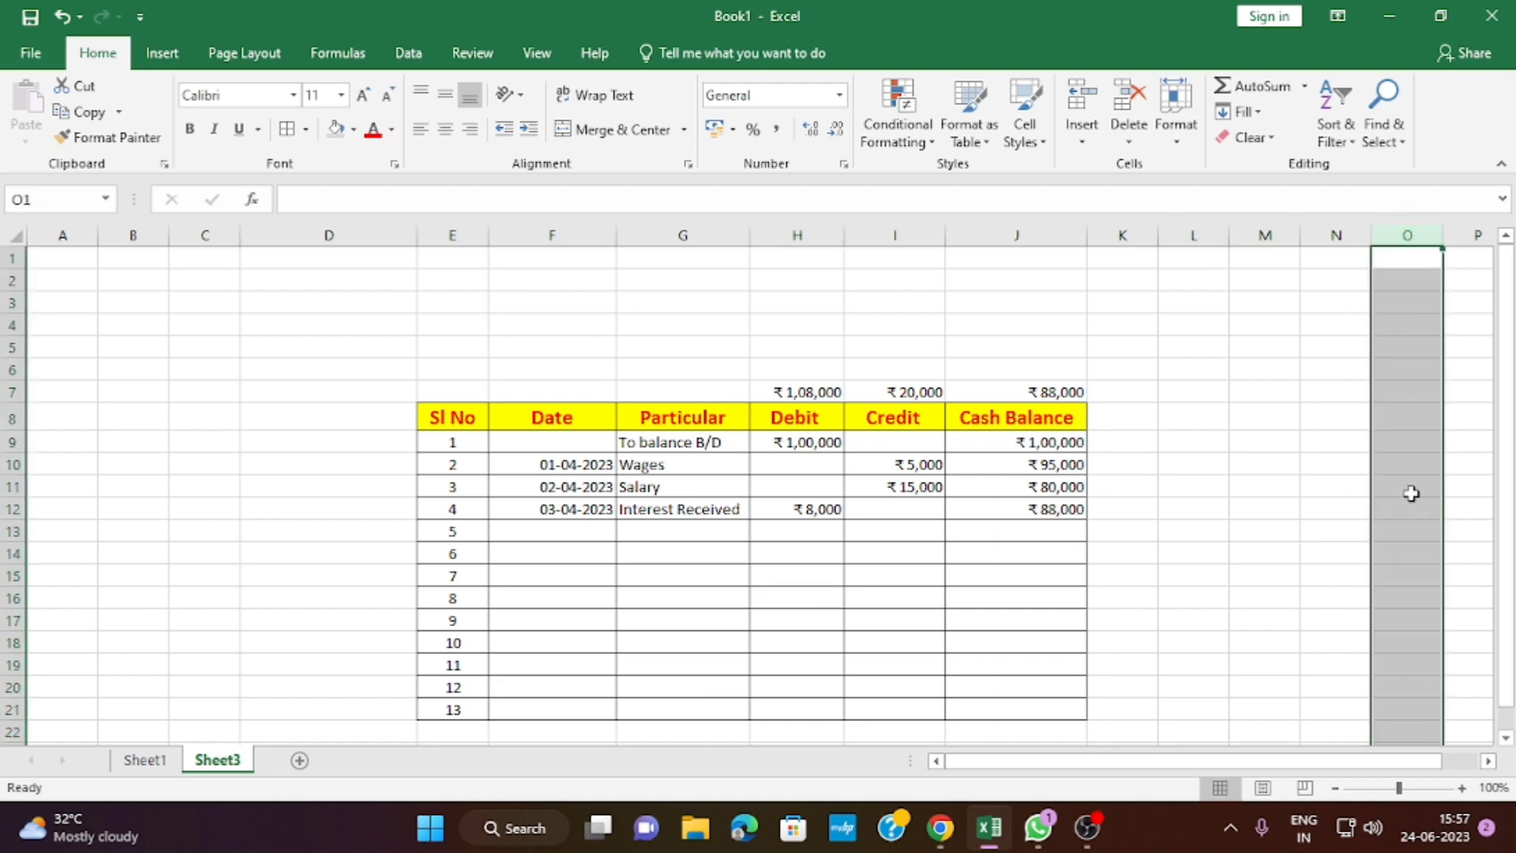
key(ctrl+shift+Right)
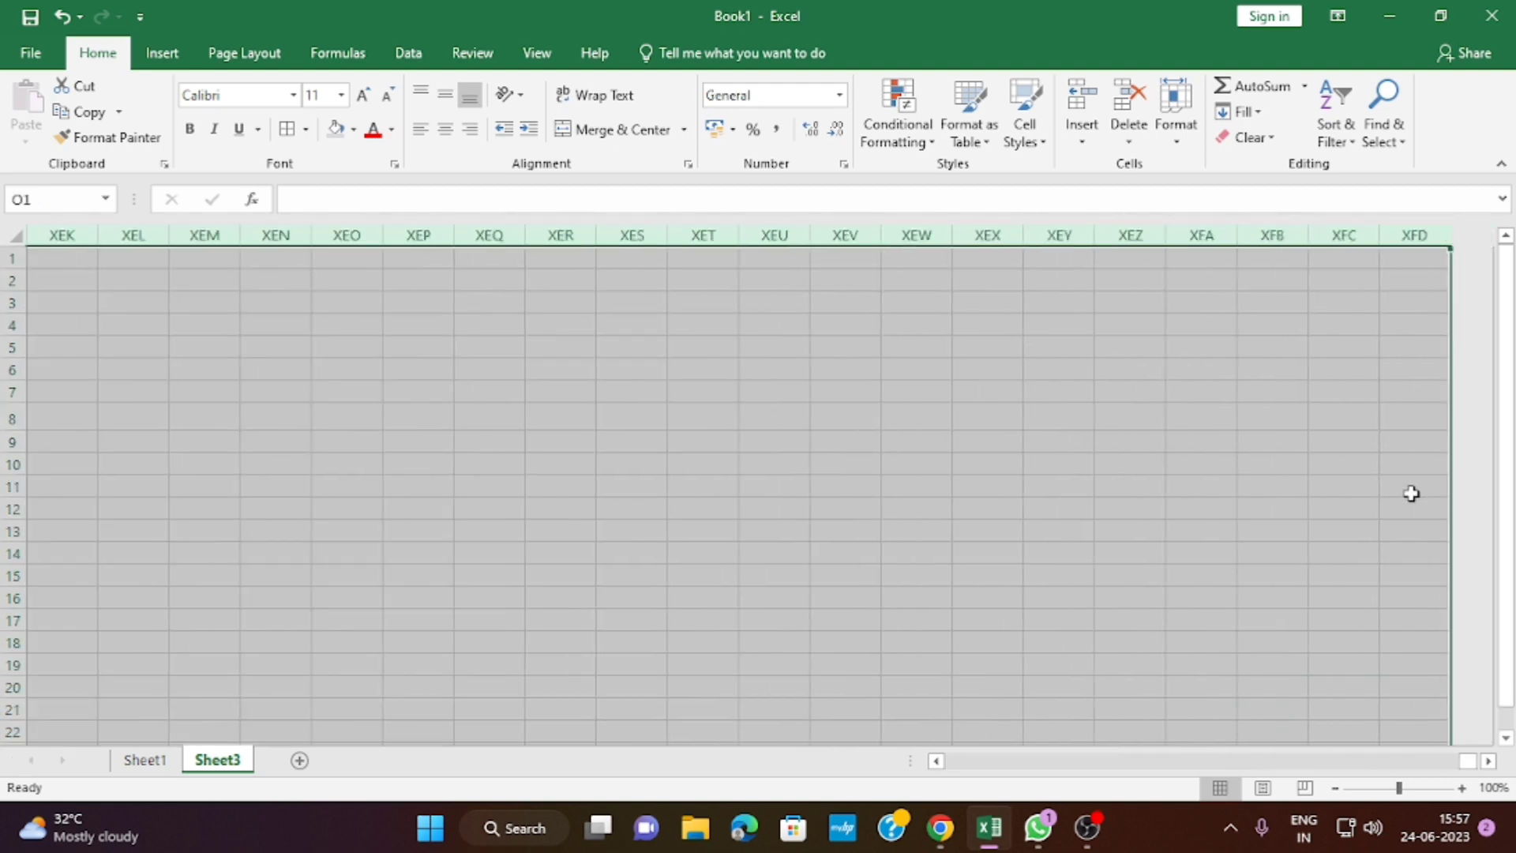
right_click(723, 242)
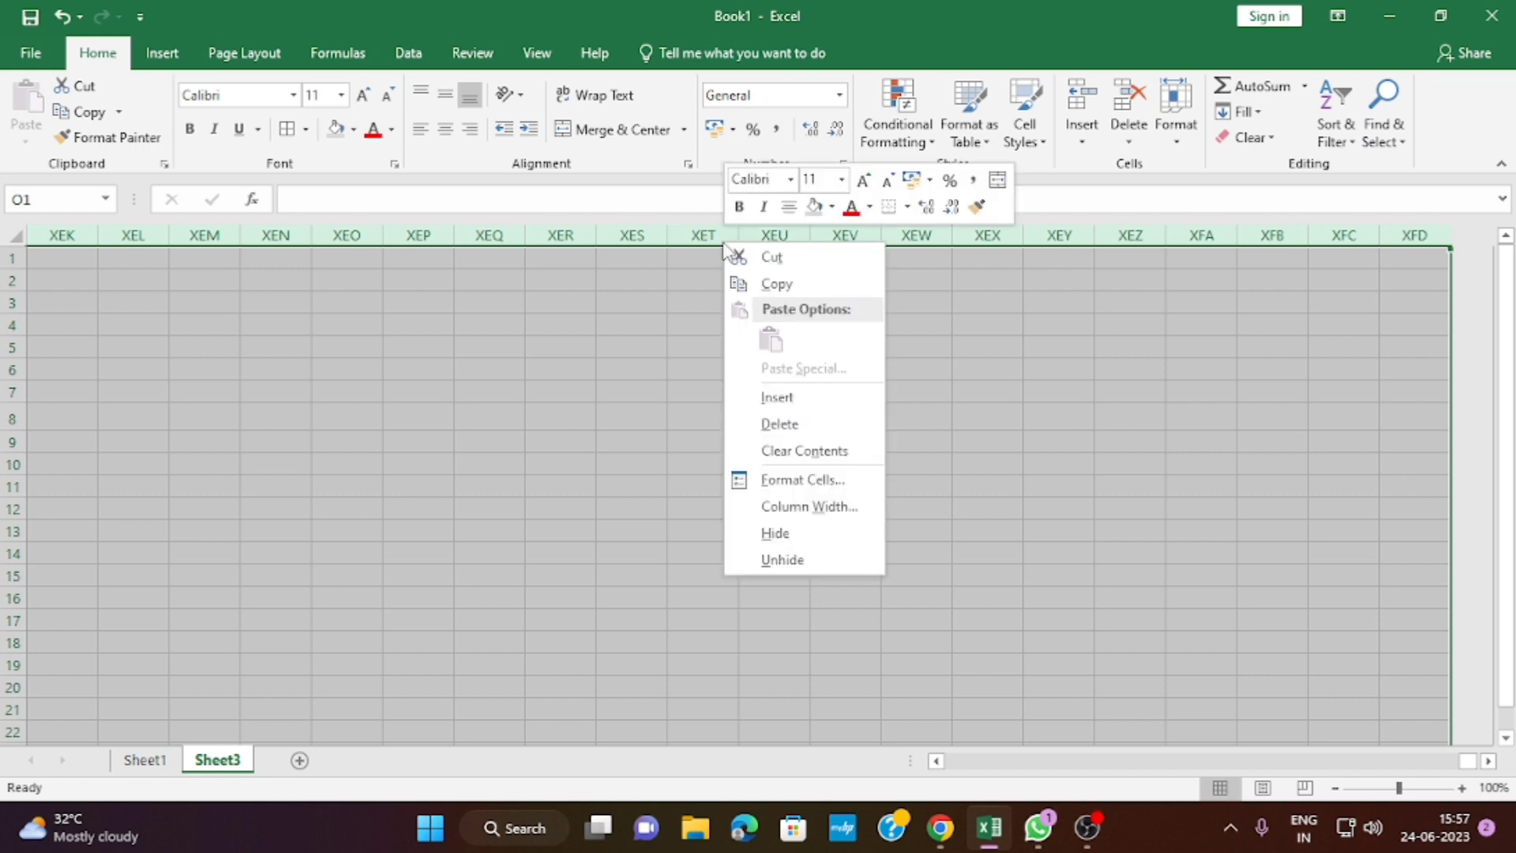
click(782, 533)
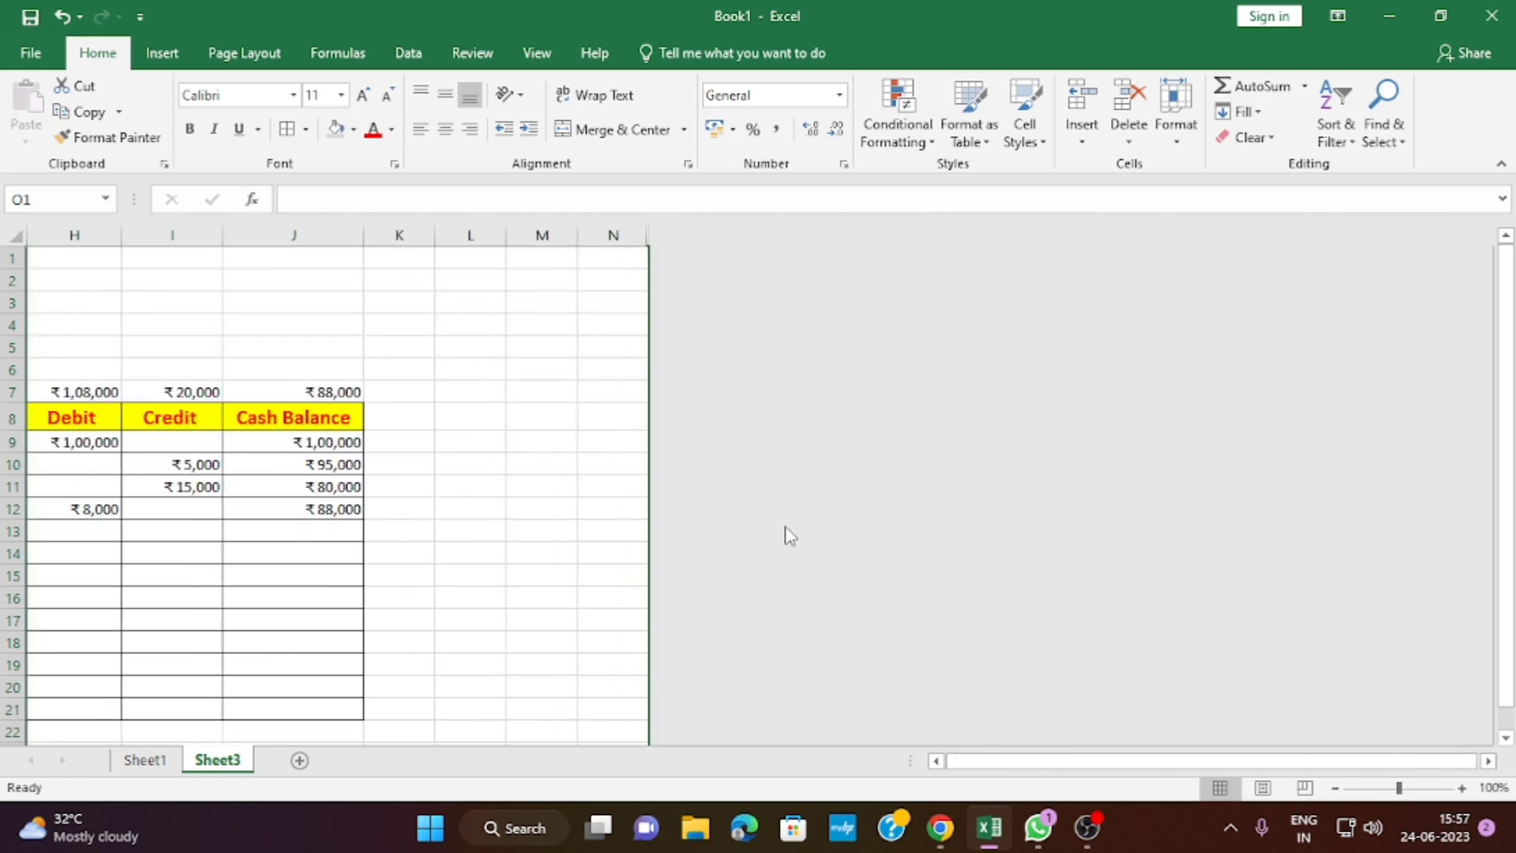
click(936, 762)
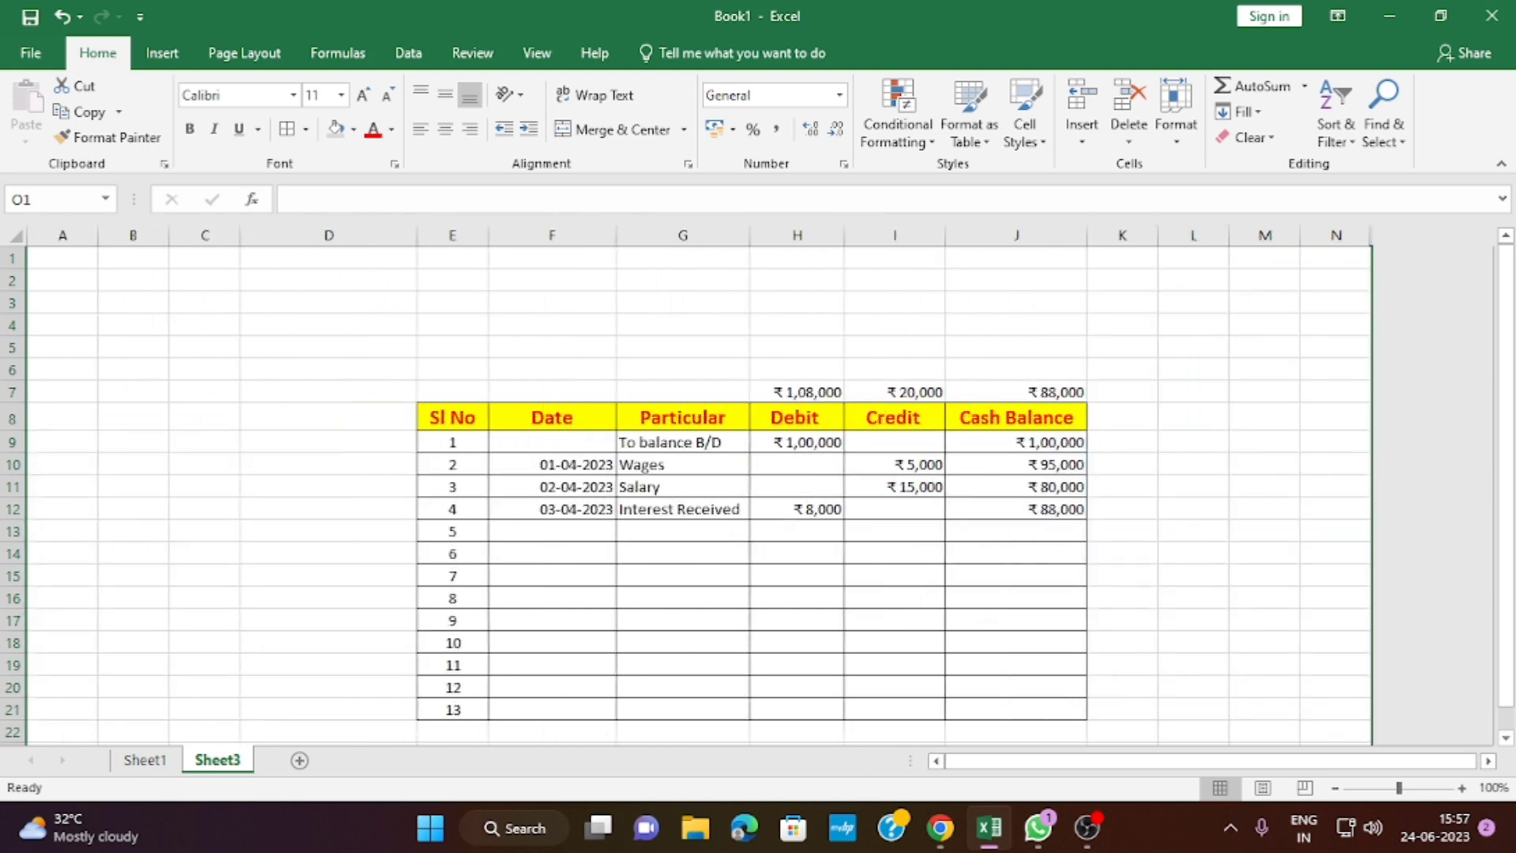
click(1249, 487)
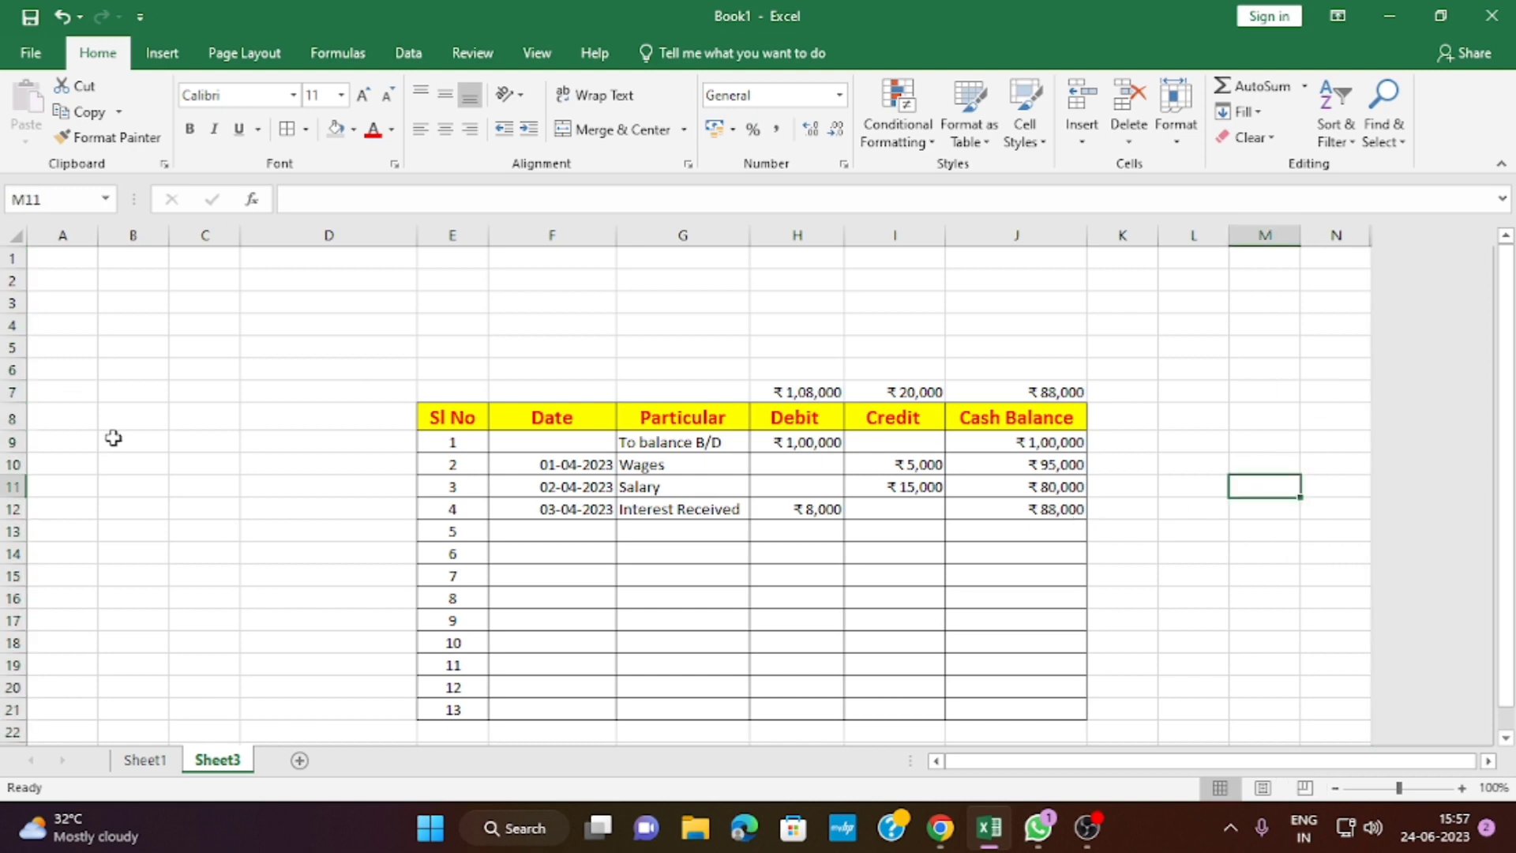
Fill columns L to N with light grey
drag(1193, 235, 1334, 235)
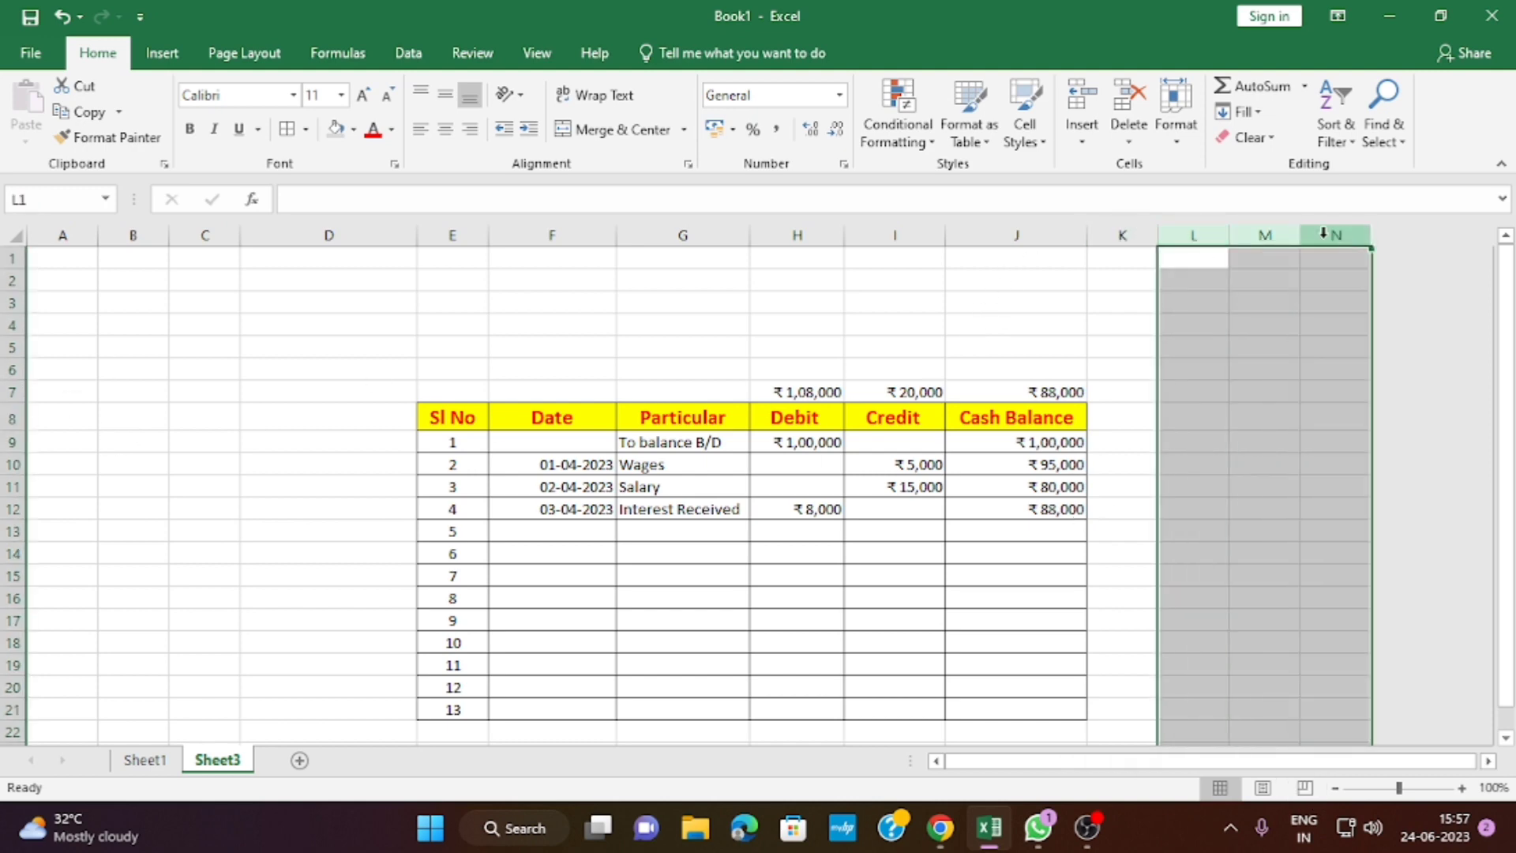
click(335, 131)
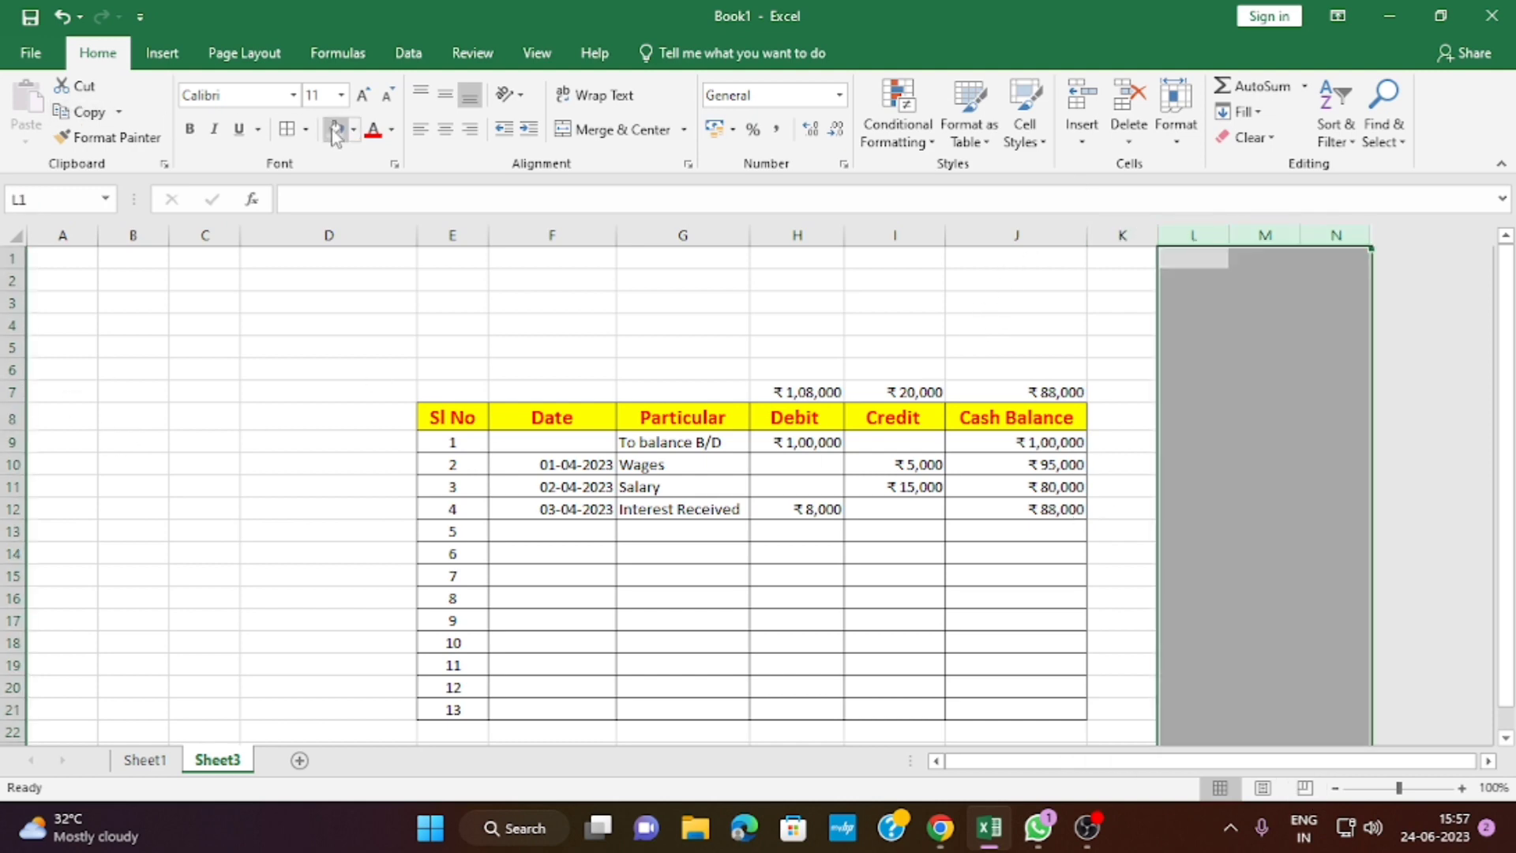
click(1205, 436)
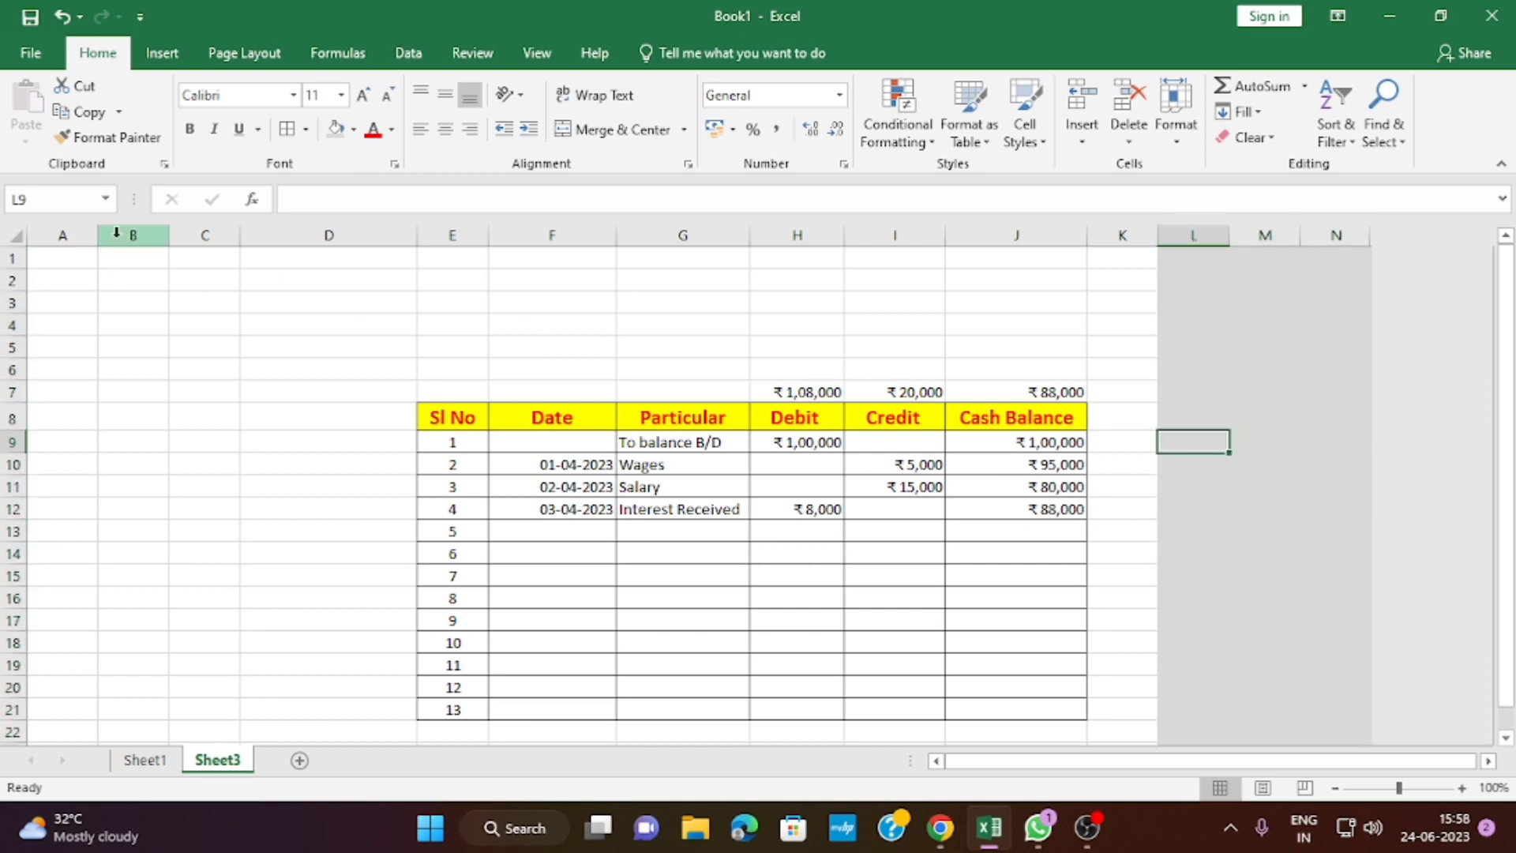
Fill columns A to C with the same light grey and narrow column D
drag(62, 235, 204, 237)
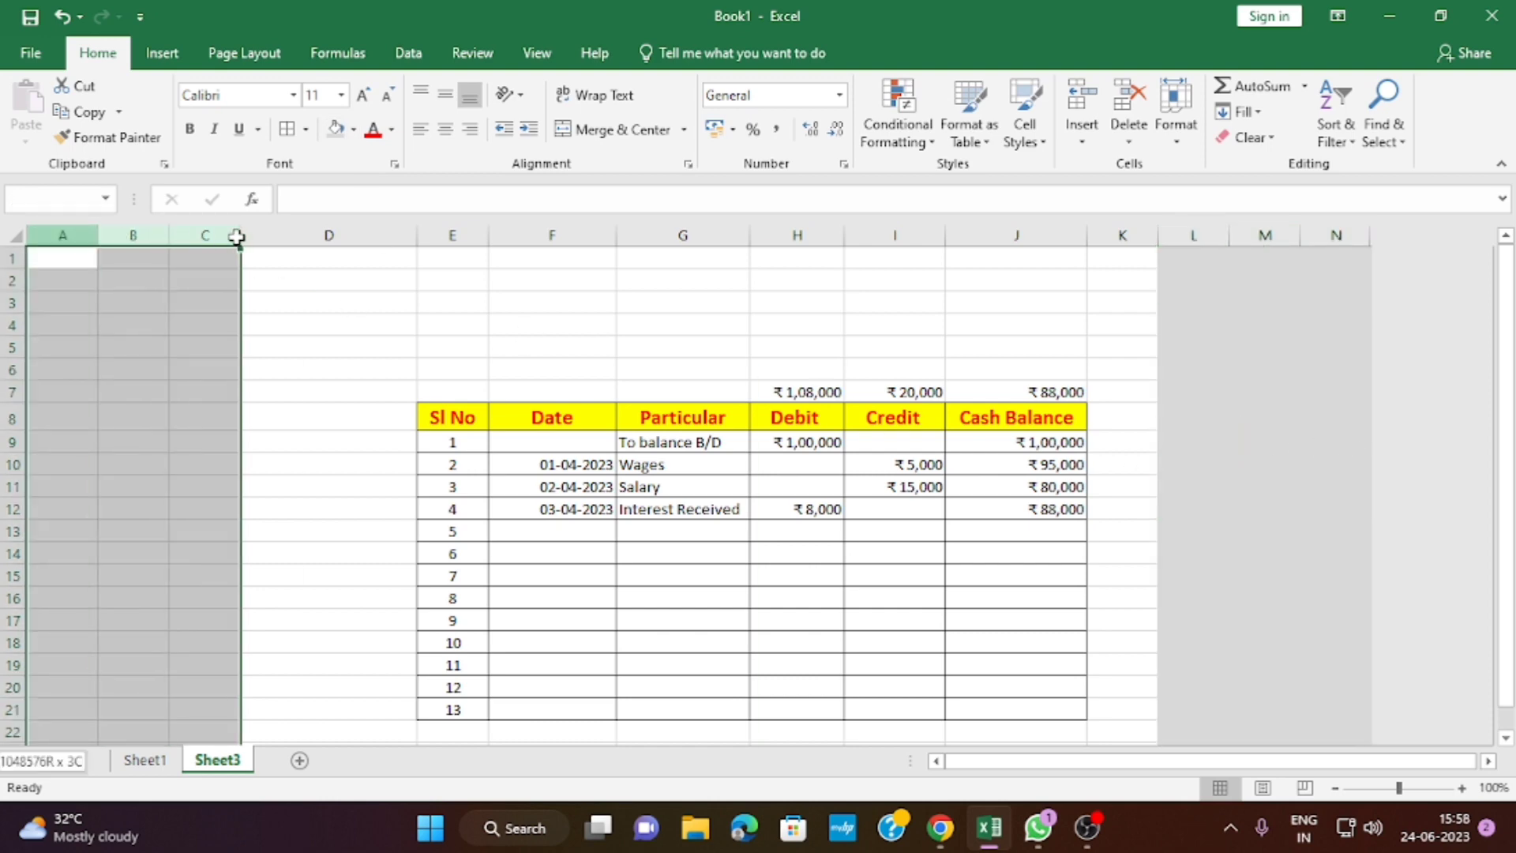
drag(416, 235, 340, 245)
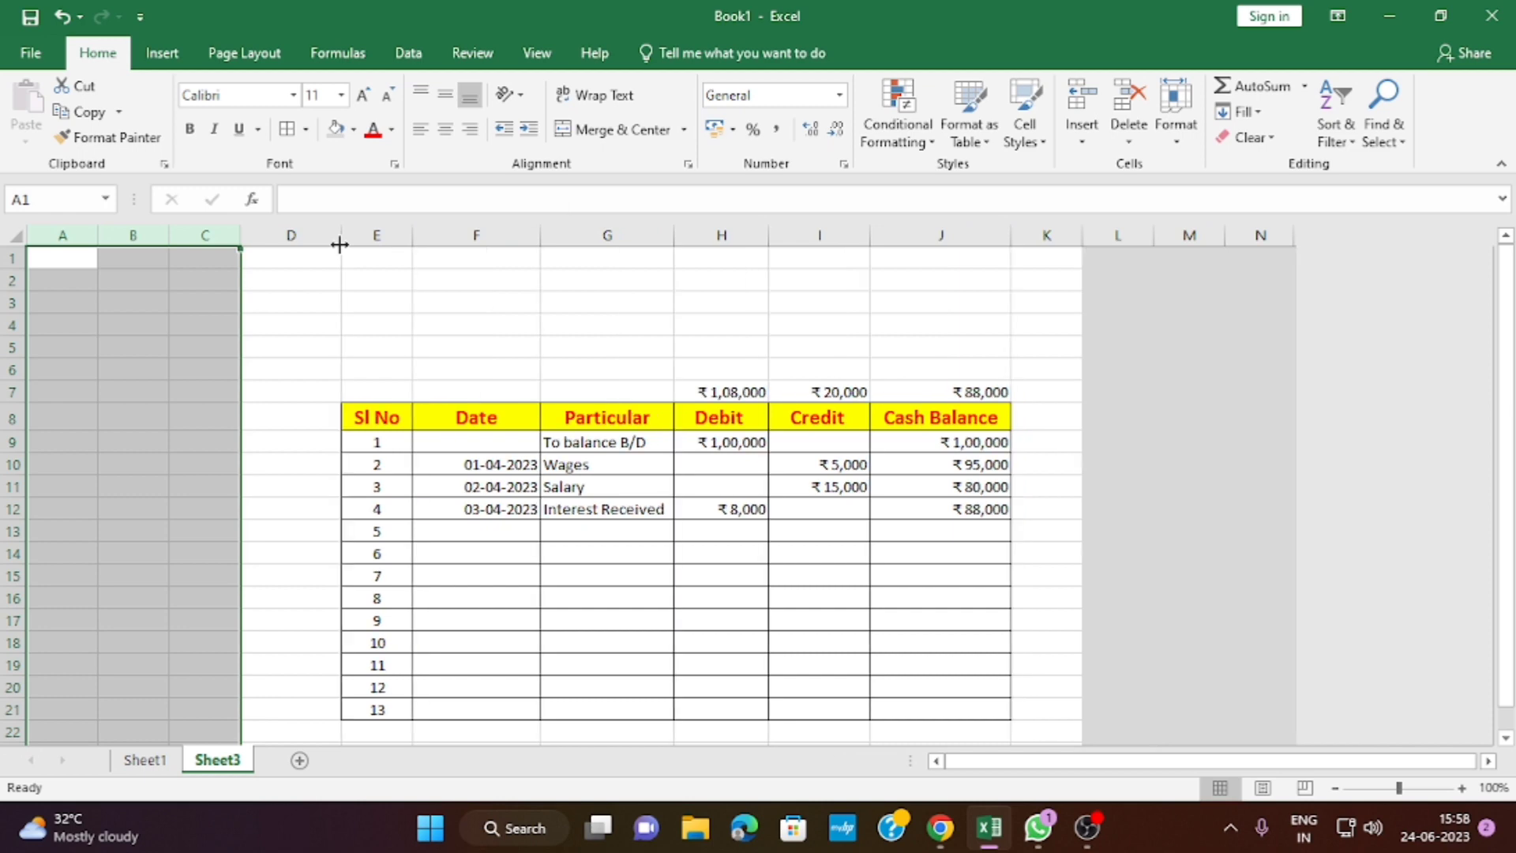
click(336, 128)
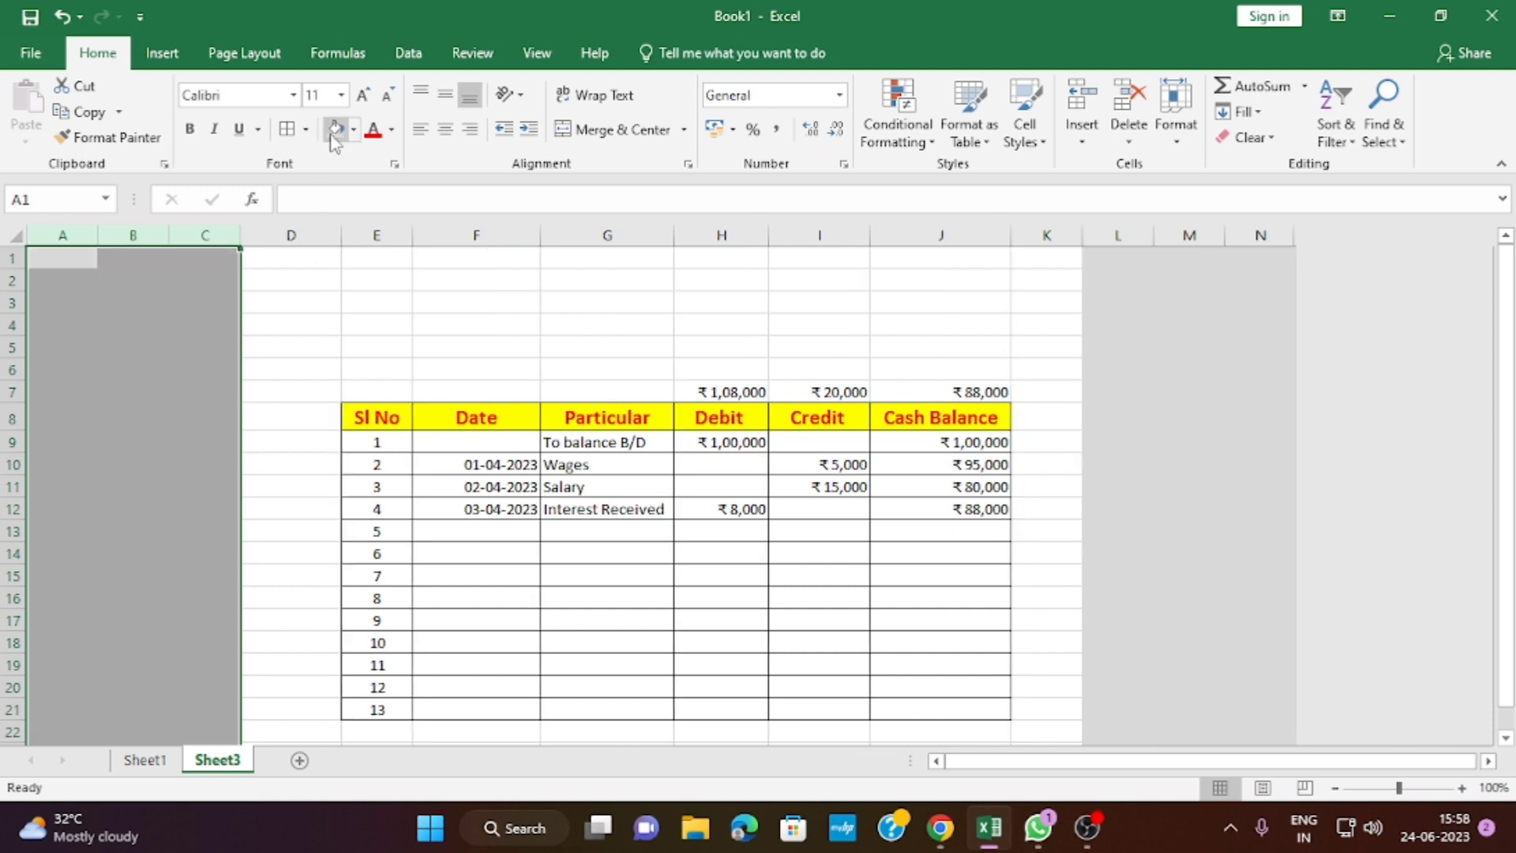
click(476, 303)
click(1188, 485)
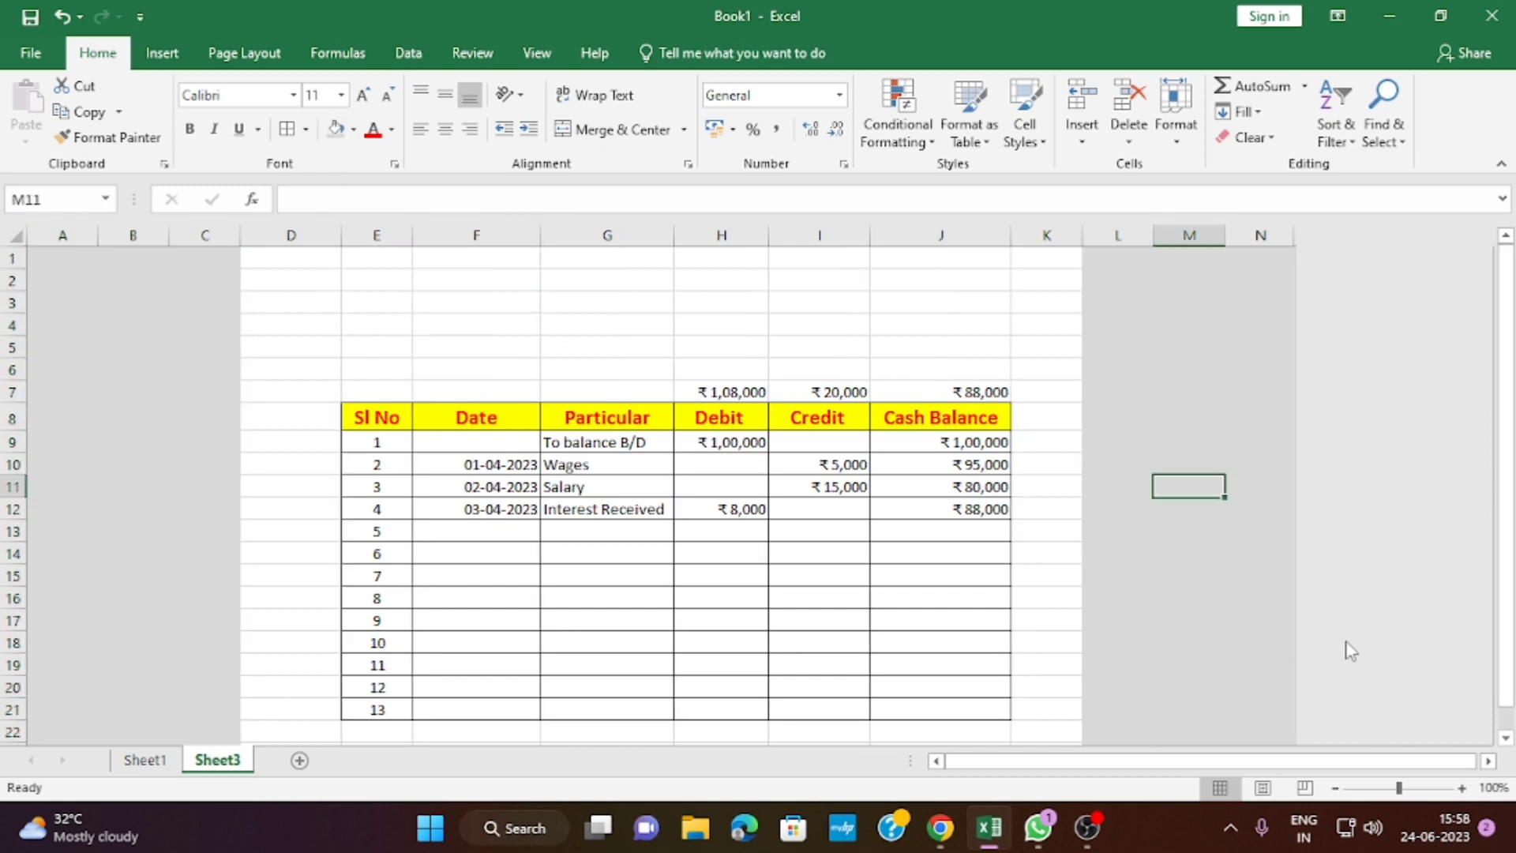
Fill row 6, just above the totals row, with light grey as a separator
click(208, 368)
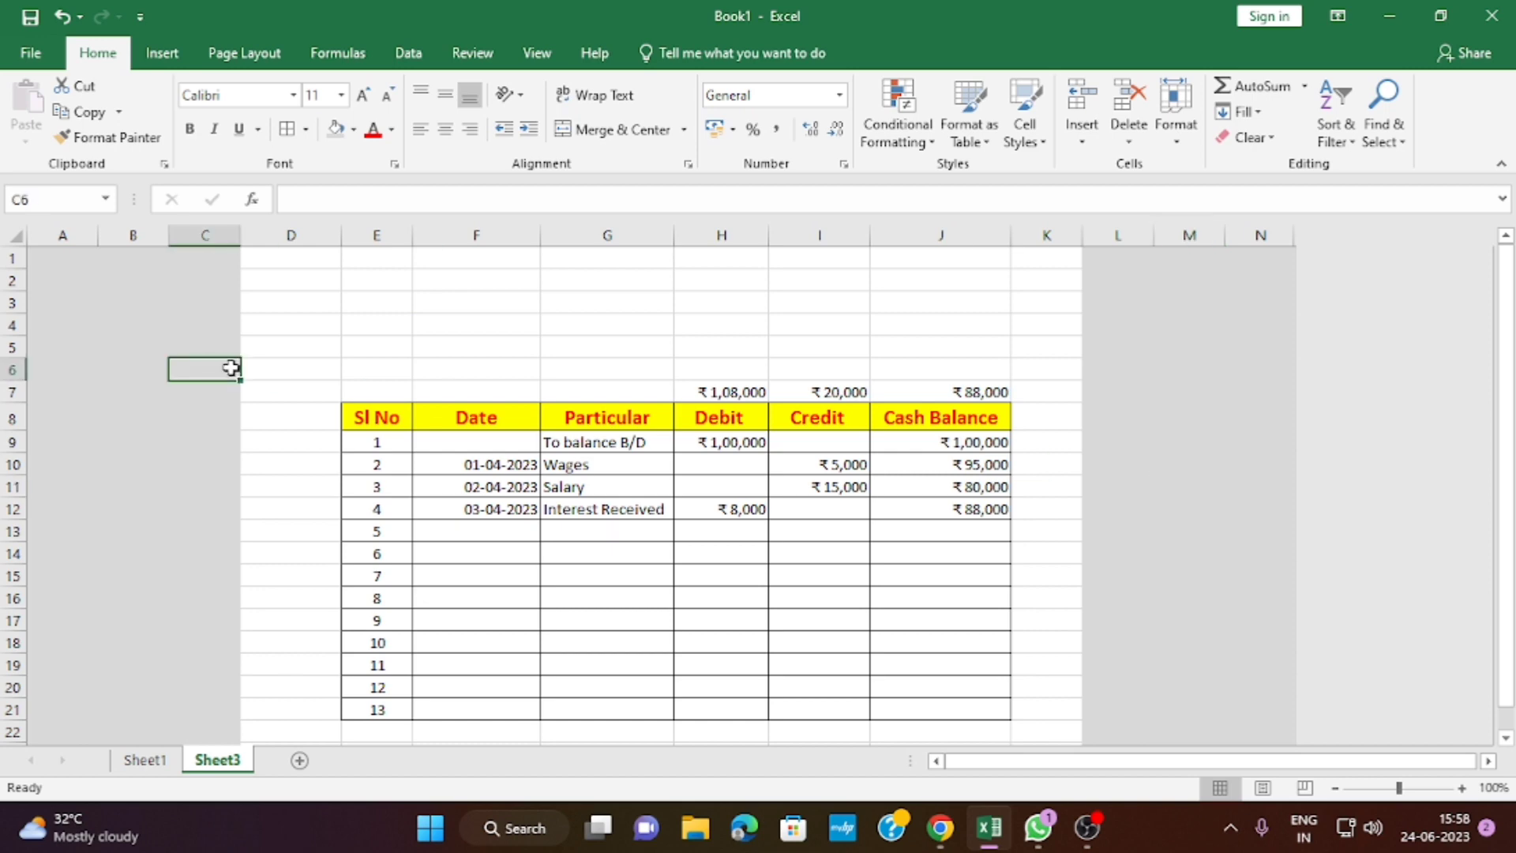
click(13, 368)
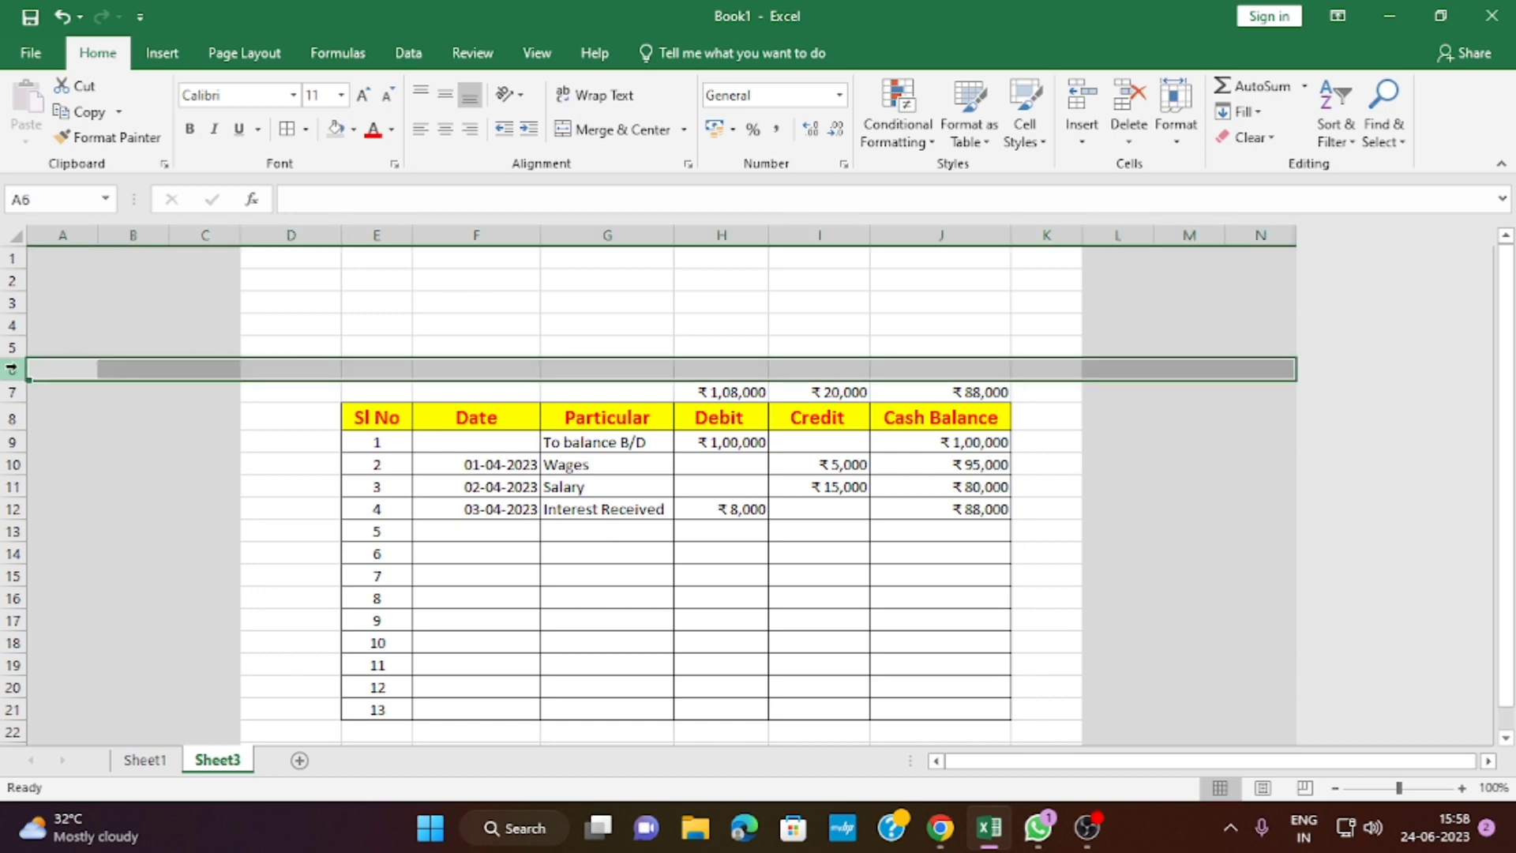
click(331, 139)
click(472, 341)
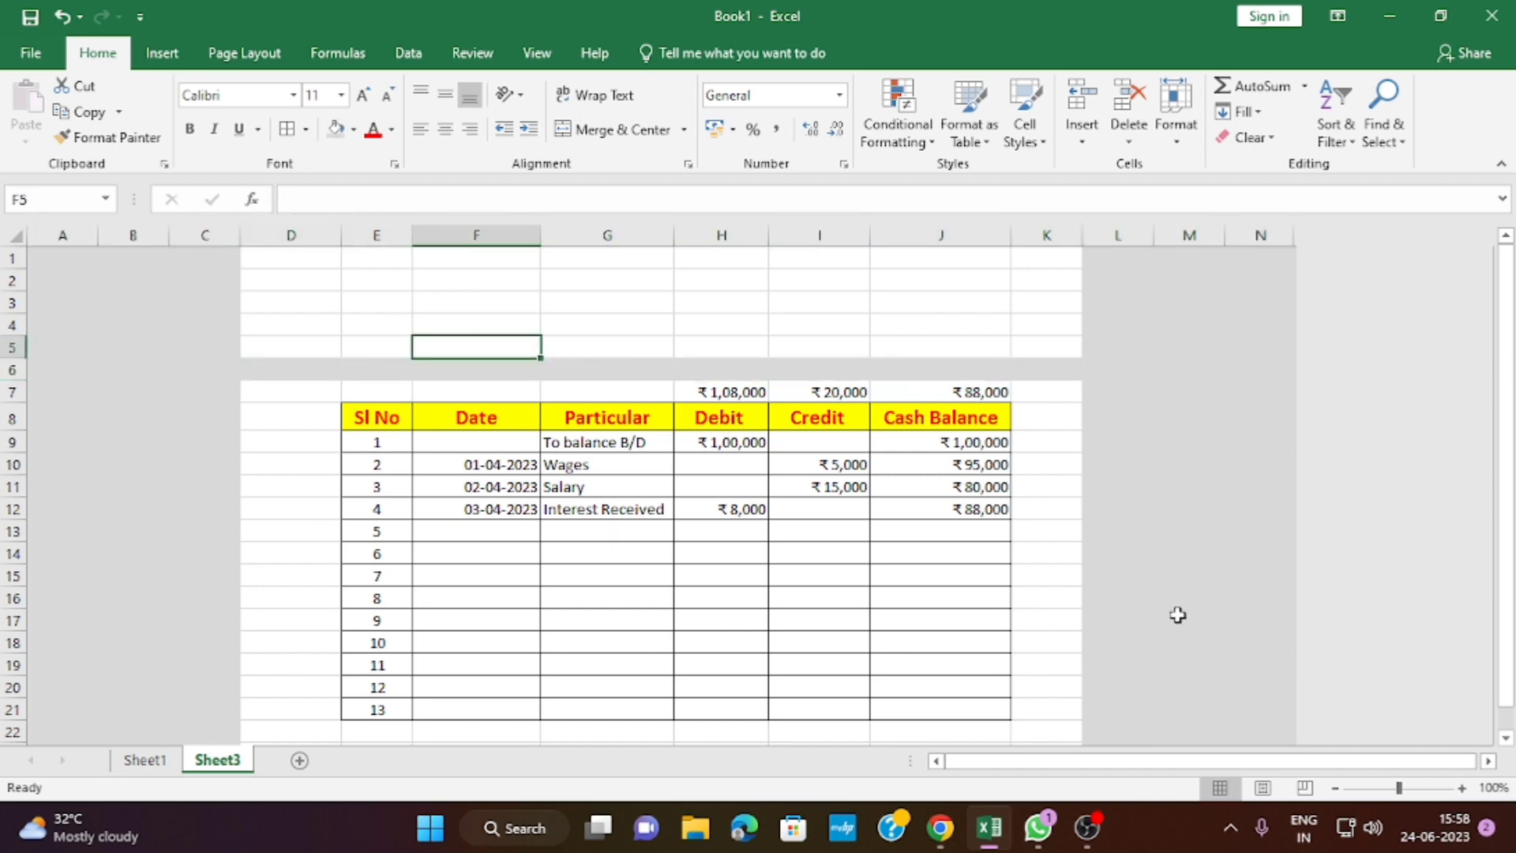
Draw a rounded rectangle about 3.7 cm by 1 cm over columns D to F in the first rows, containing the text Total Debit Amount
click(336, 276)
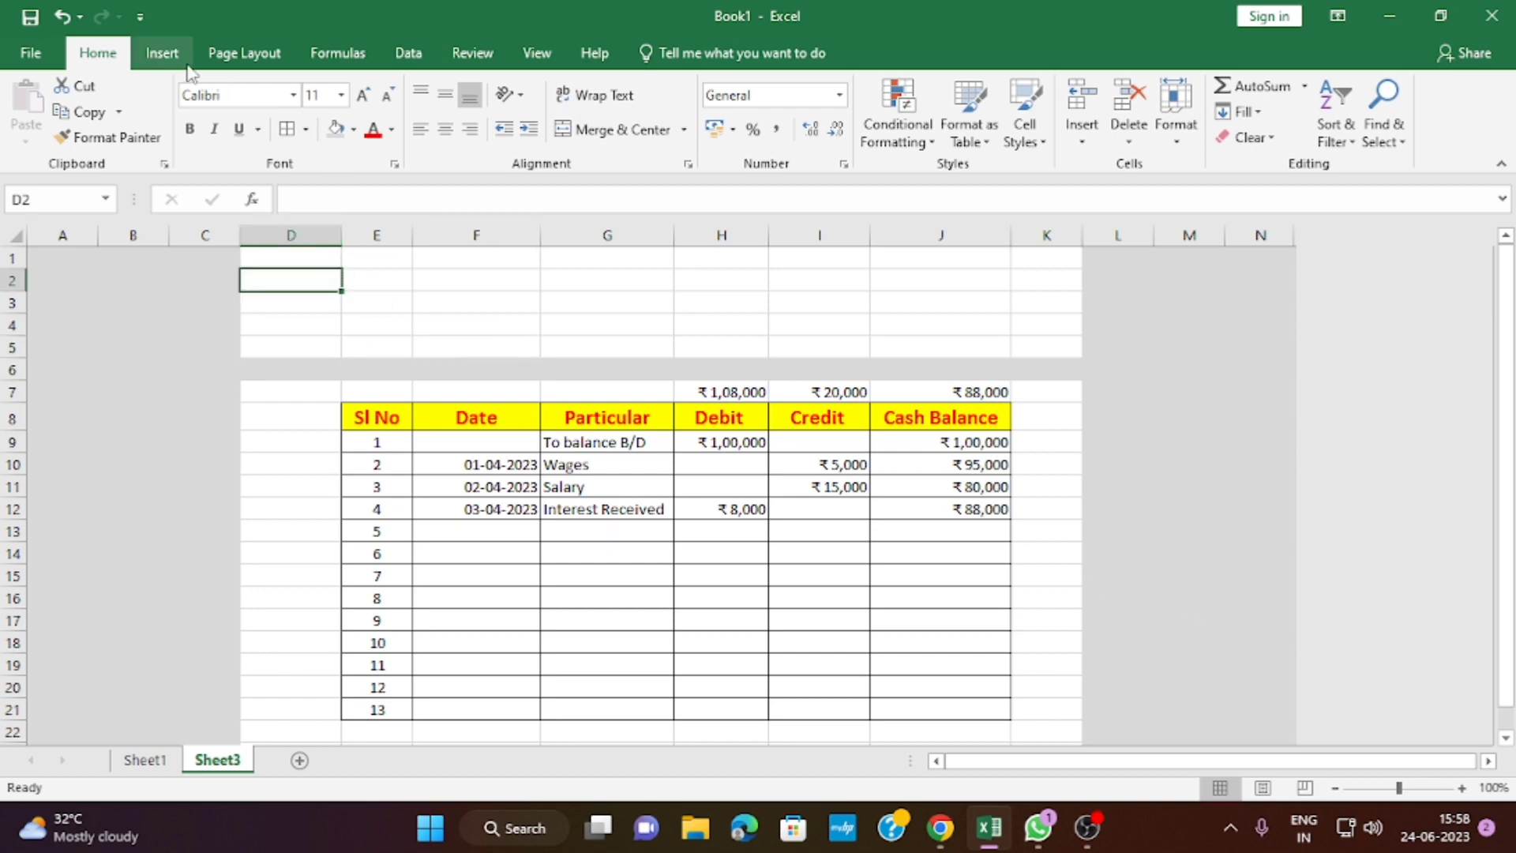
click(160, 55)
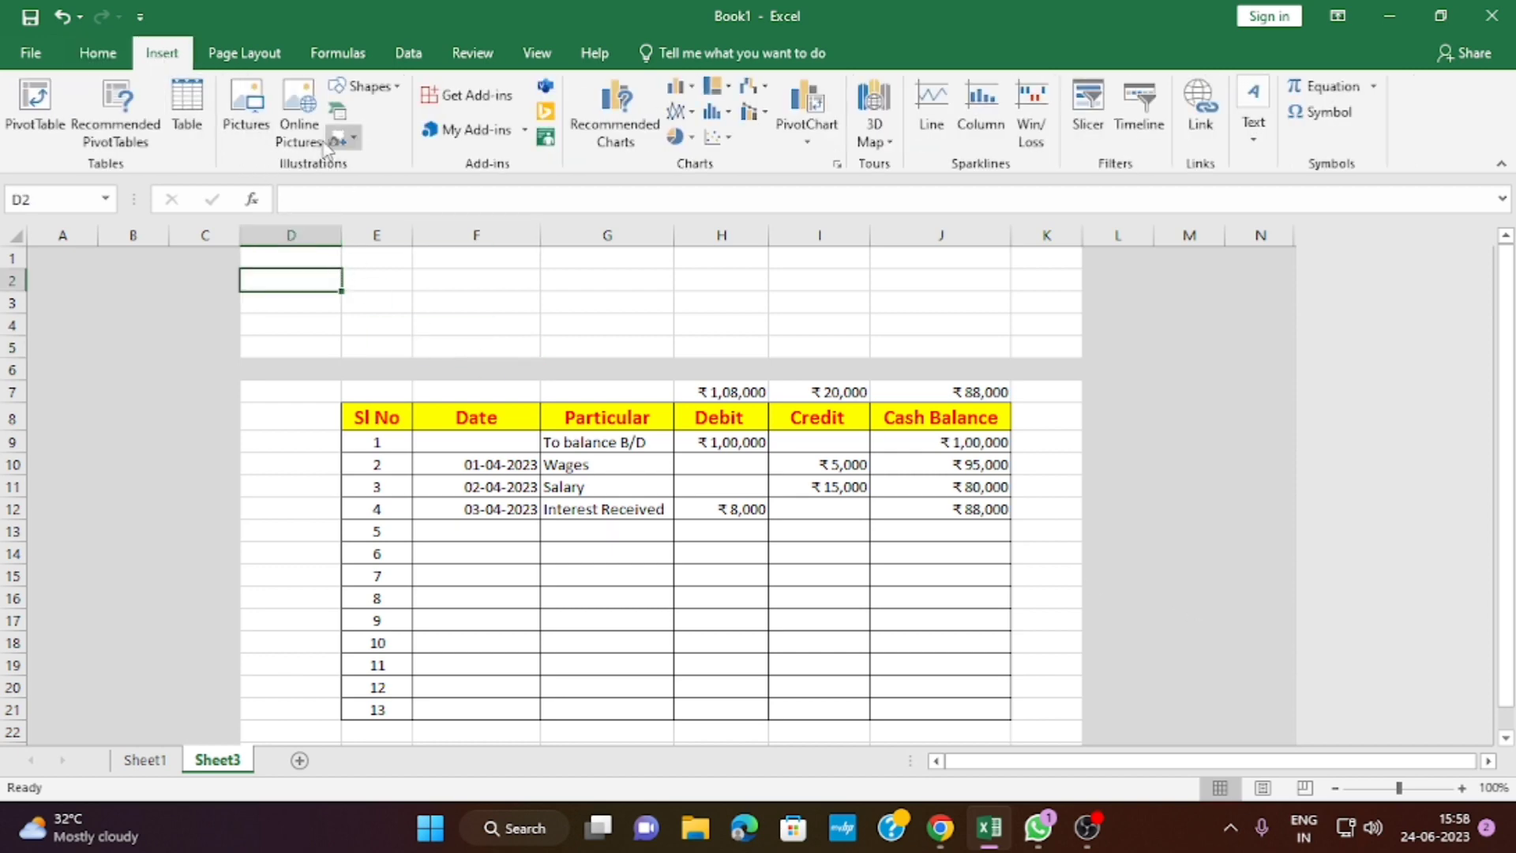
click(387, 87)
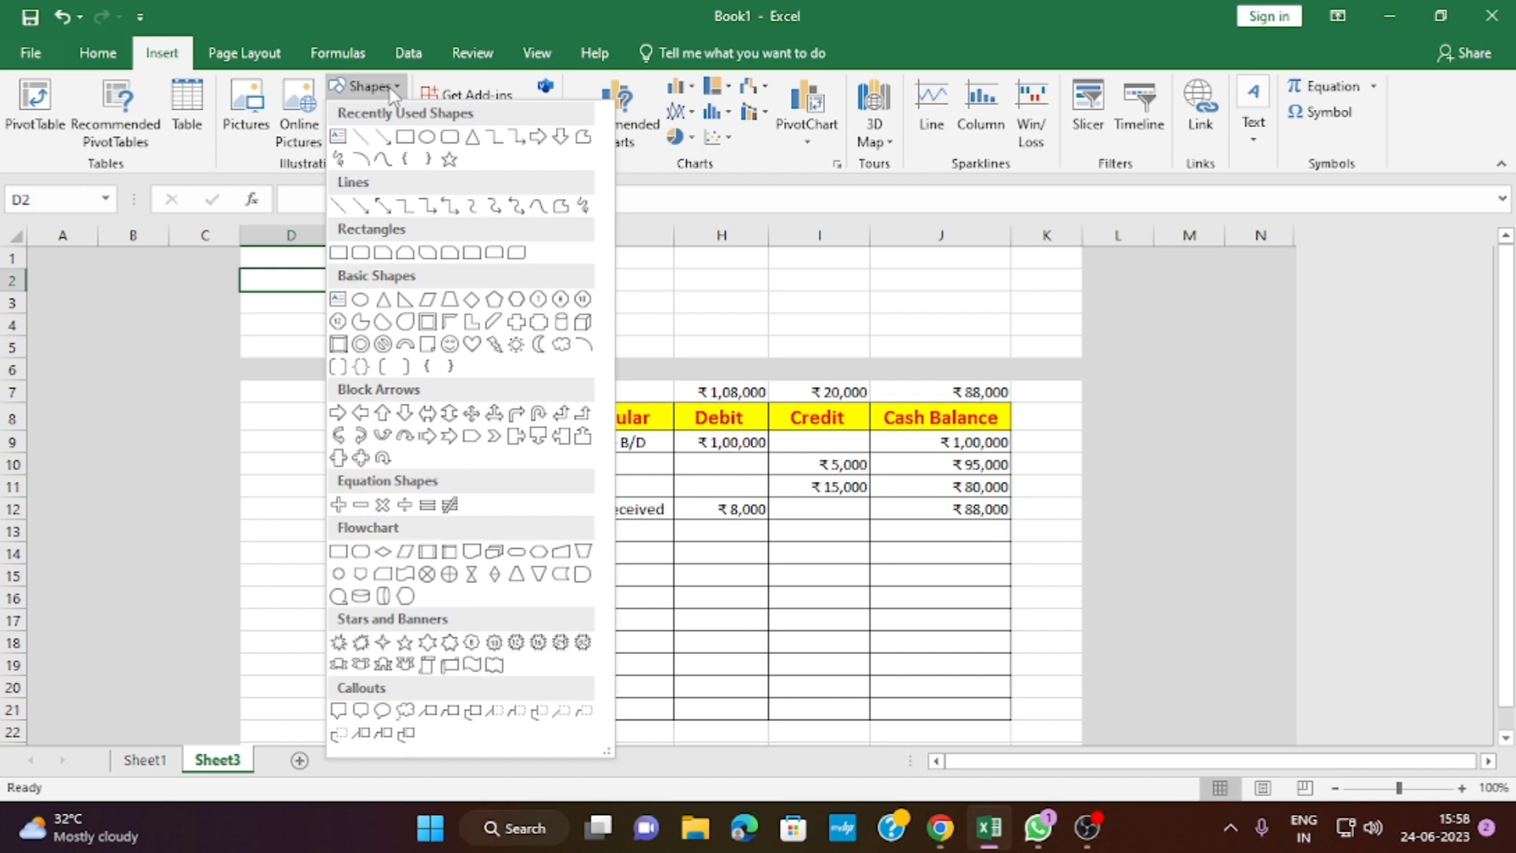
click(453, 137)
drag(297, 253, 454, 293)
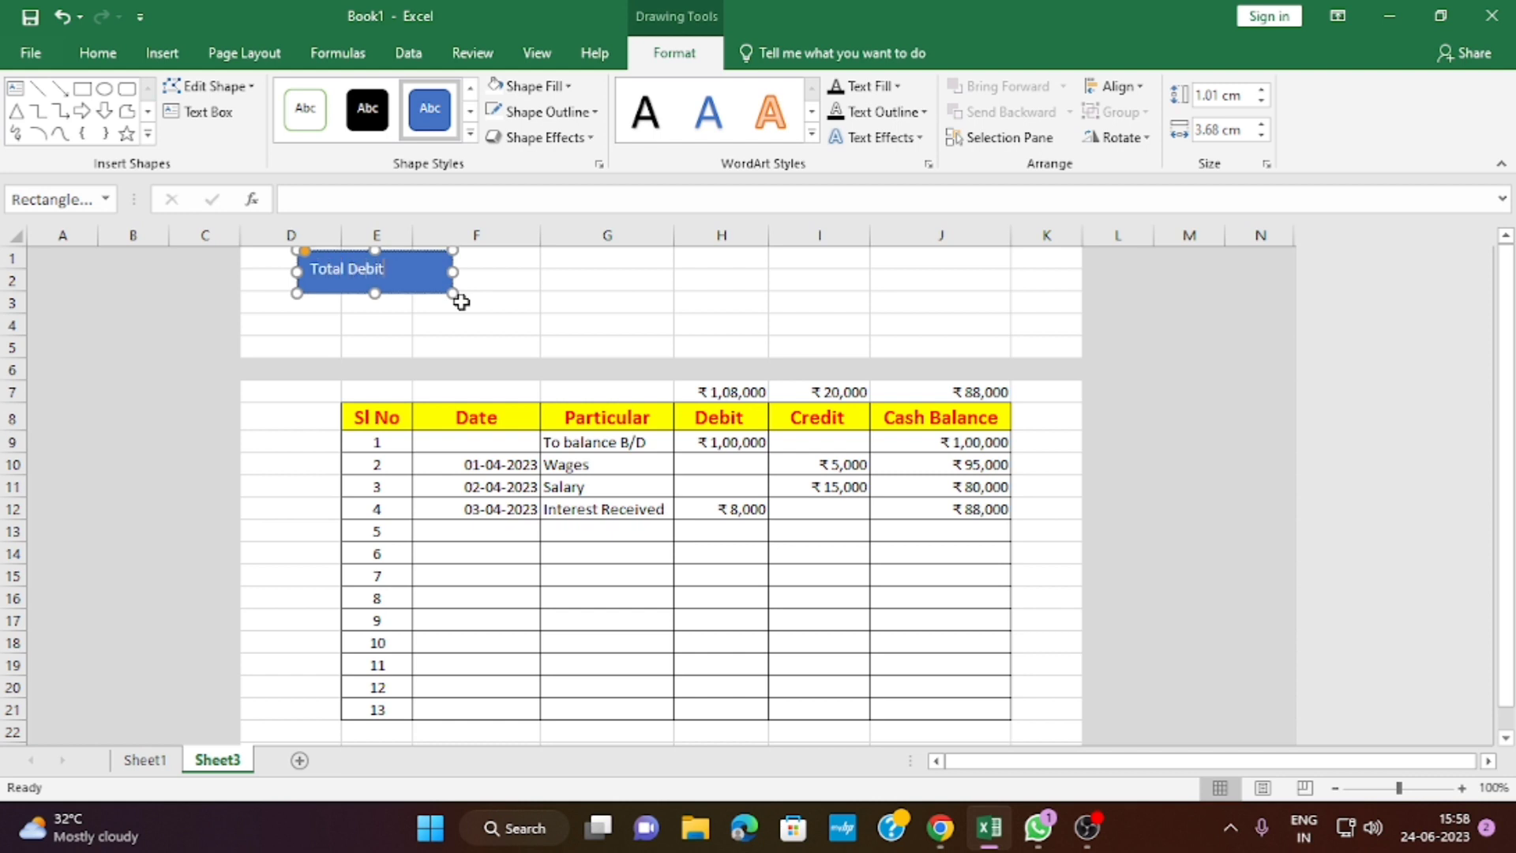
text(nt)
Enlarge the Total Debit Amount text to 14 pt and widen and heighten its rounded rectangle so the text fits on one line
mouse_move(452, 293)
mouse_down()
mouse_move(502, 295)
mouse_move(464, 292)
mouse_up()
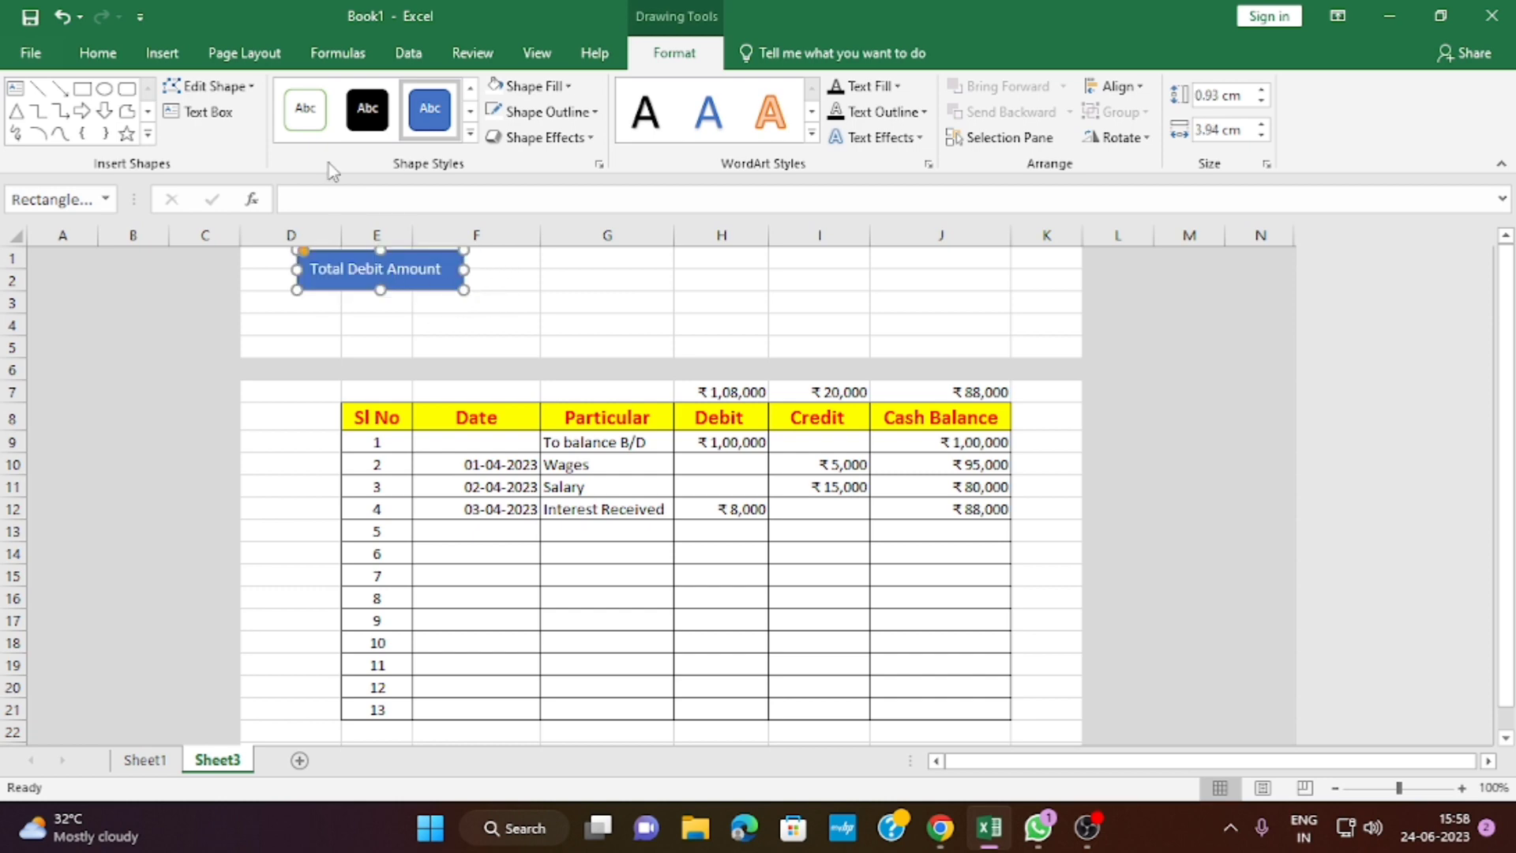
click(95, 54)
click(361, 95)
click(360, 95)
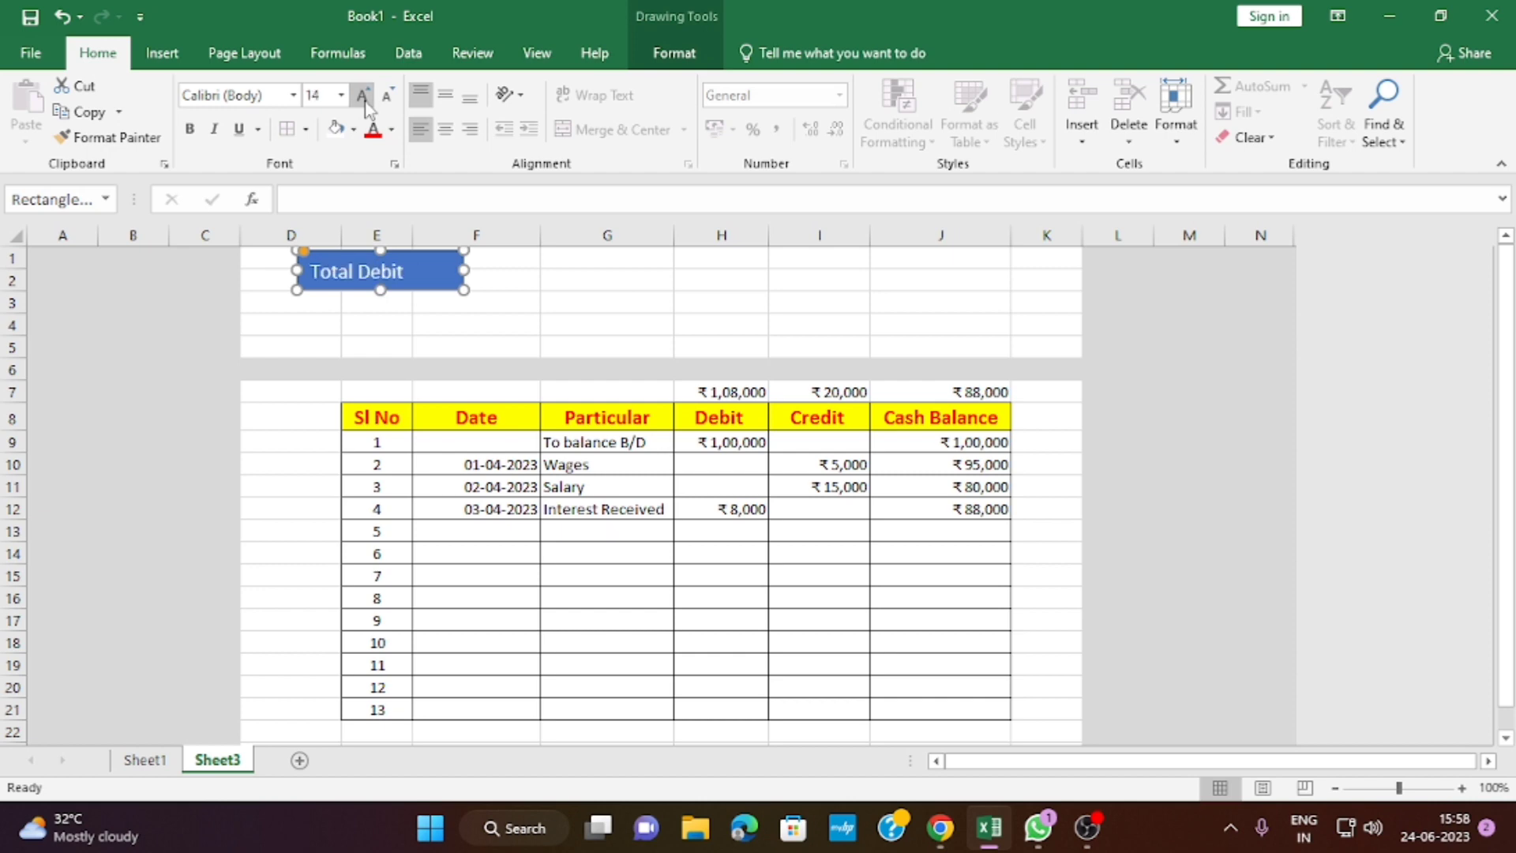
drag(467, 290, 497, 275)
click(427, 333)
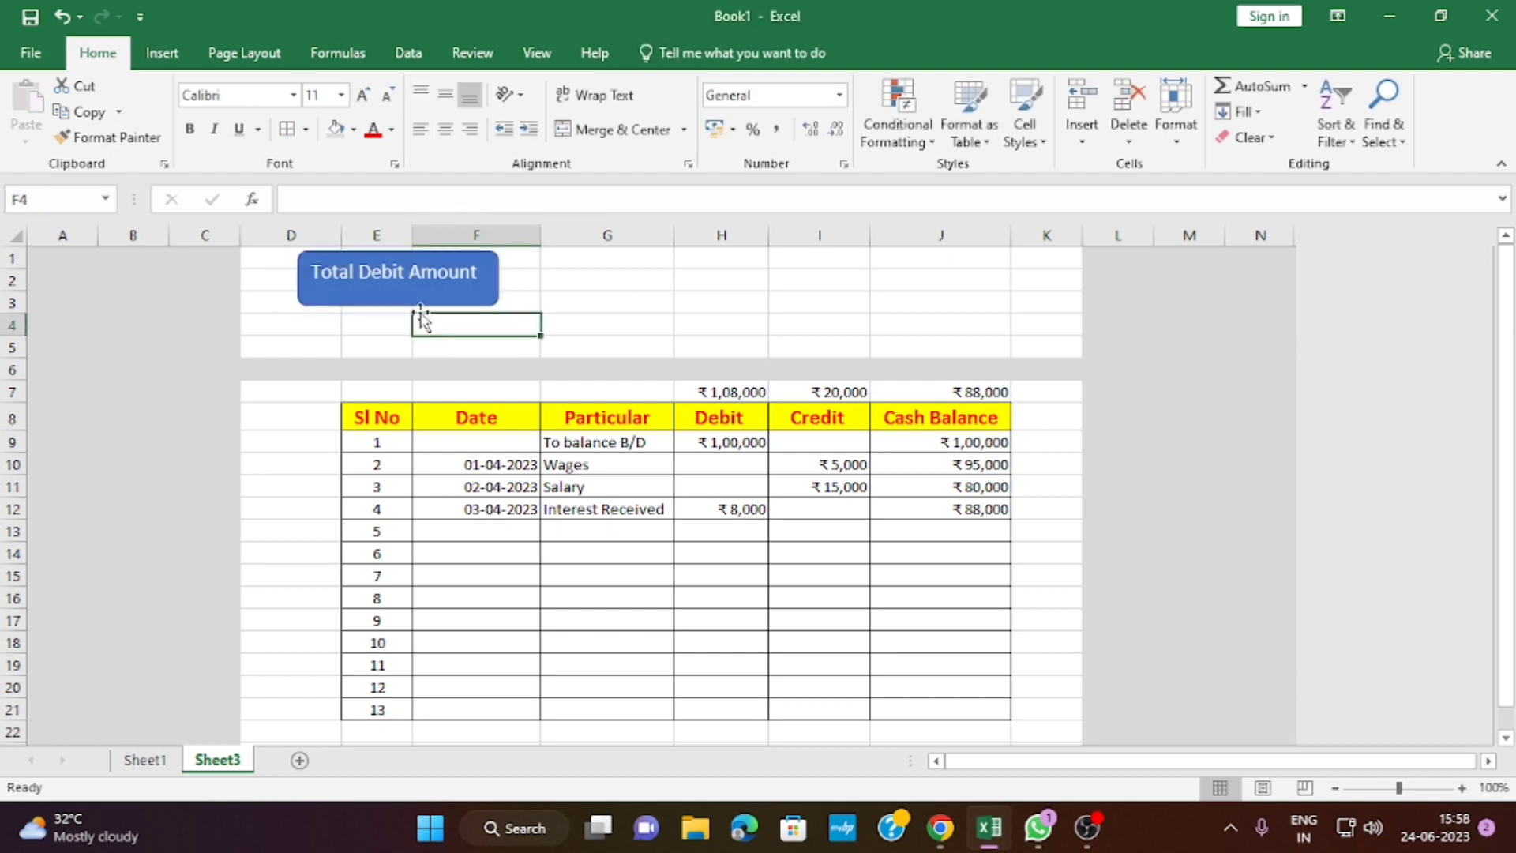
click(417, 282)
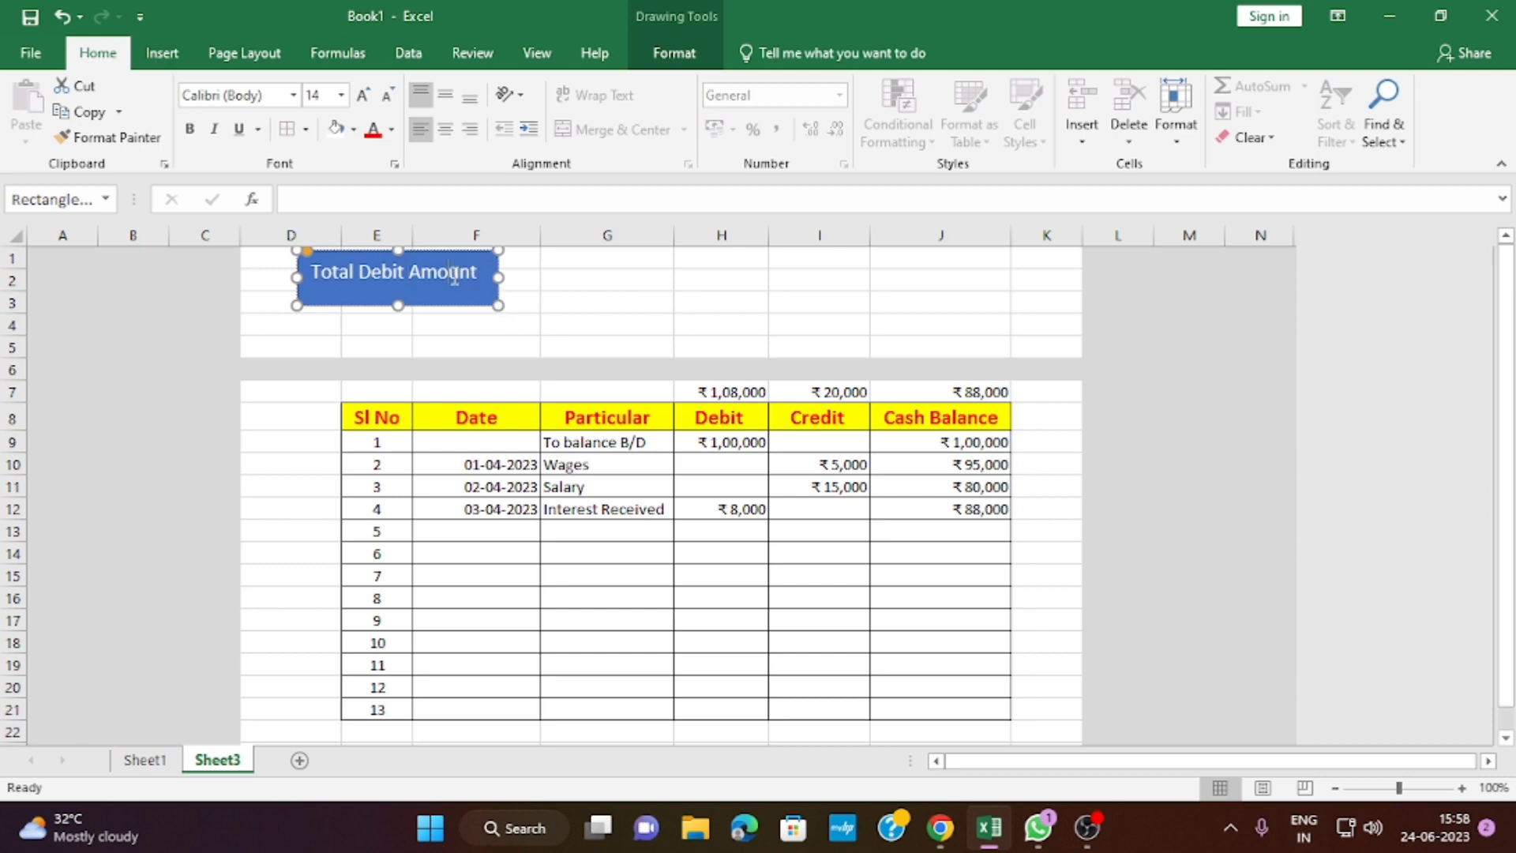
Copy the Total Debit Amount rounded rectangle twice, placing one copy over columns G to H and the other over columns I to K
click(499, 290)
key(ctrl+c)
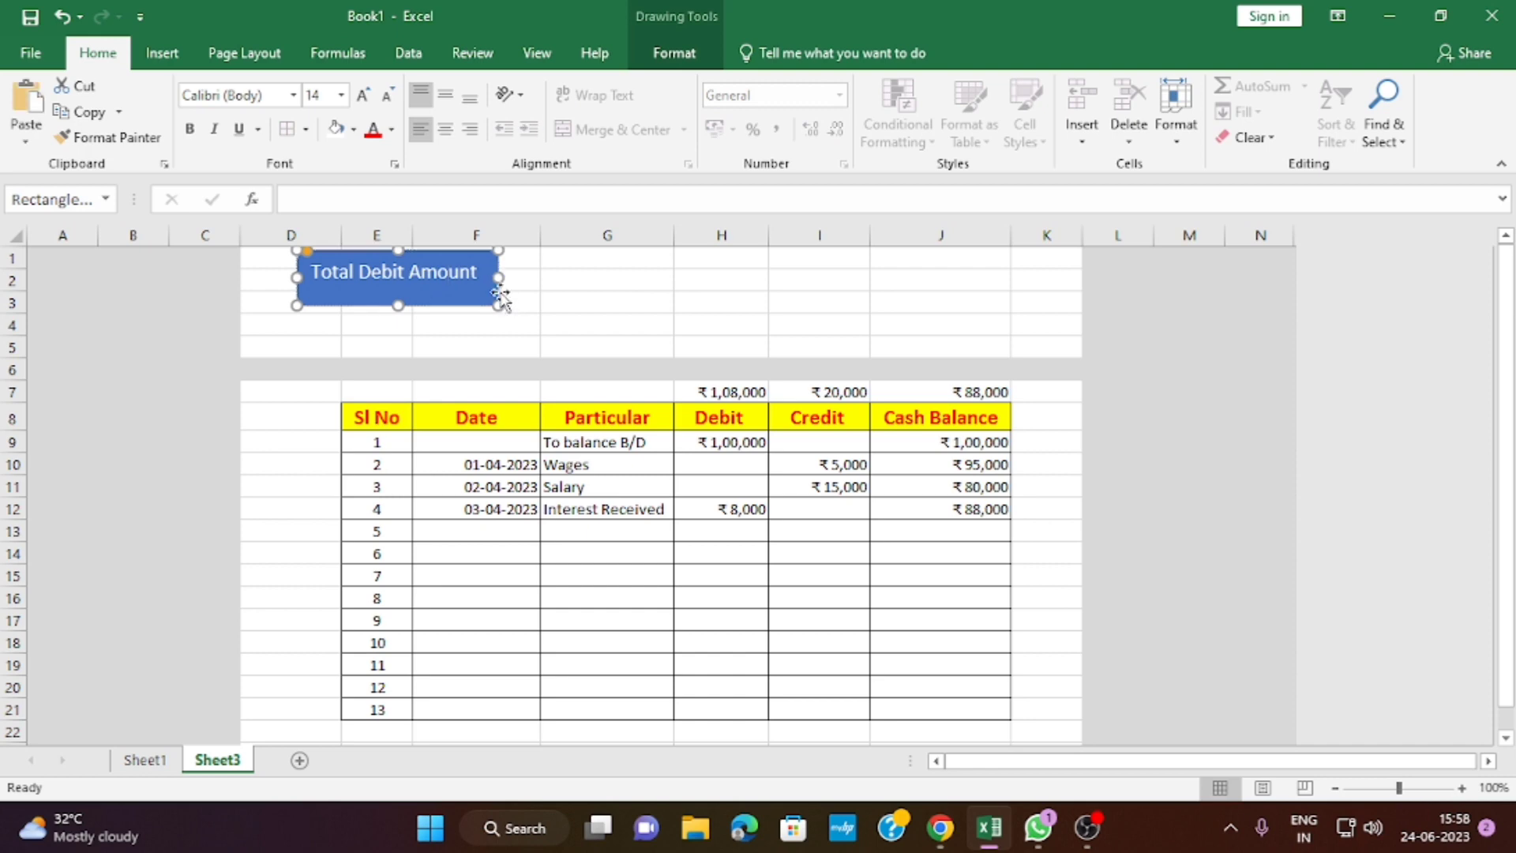
key(ctrl+v)
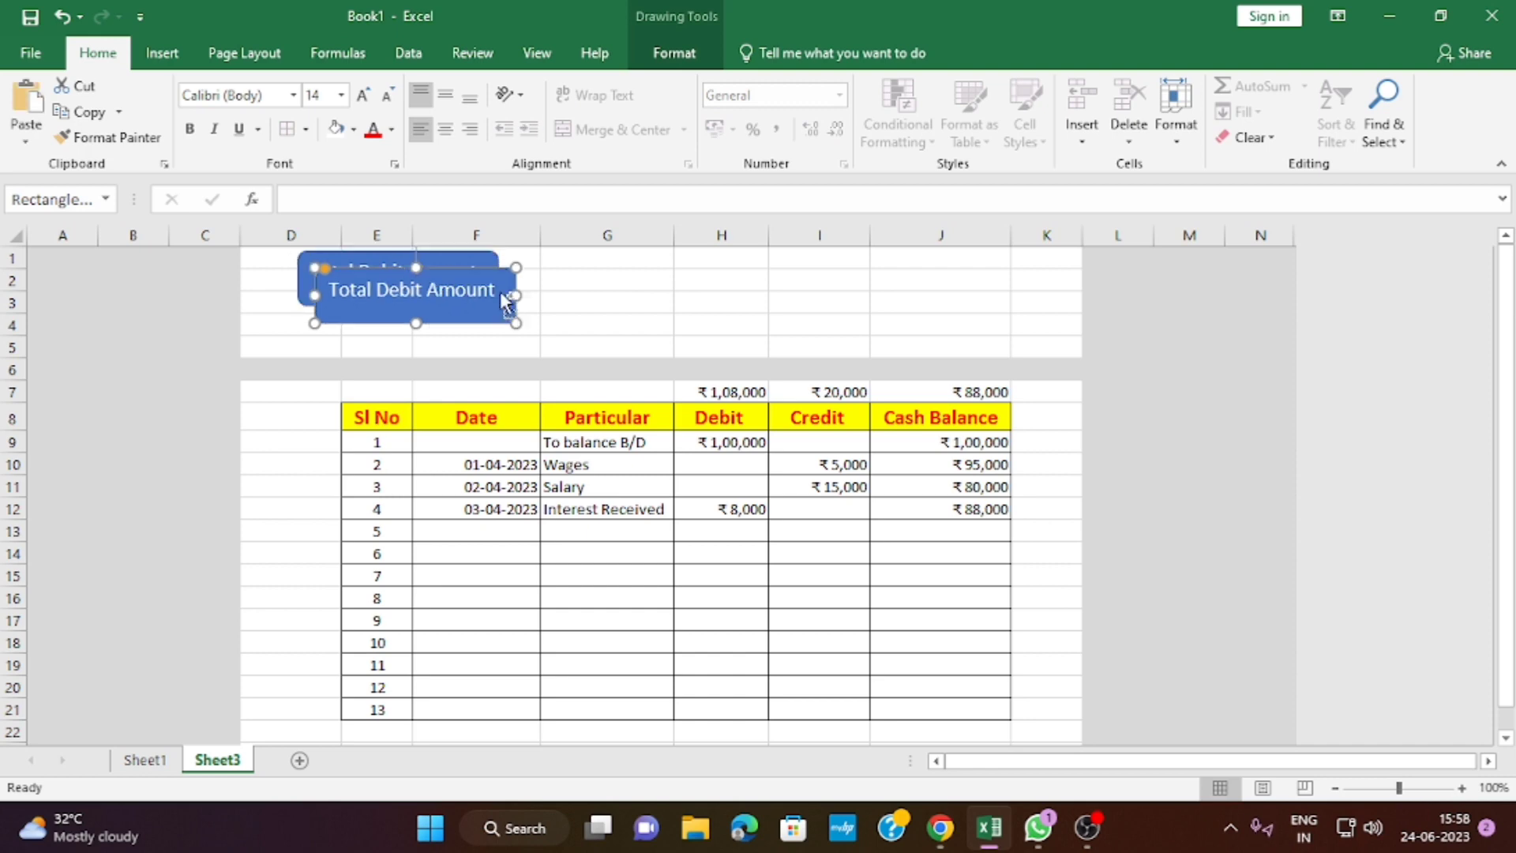
drag(416, 317, 661, 297)
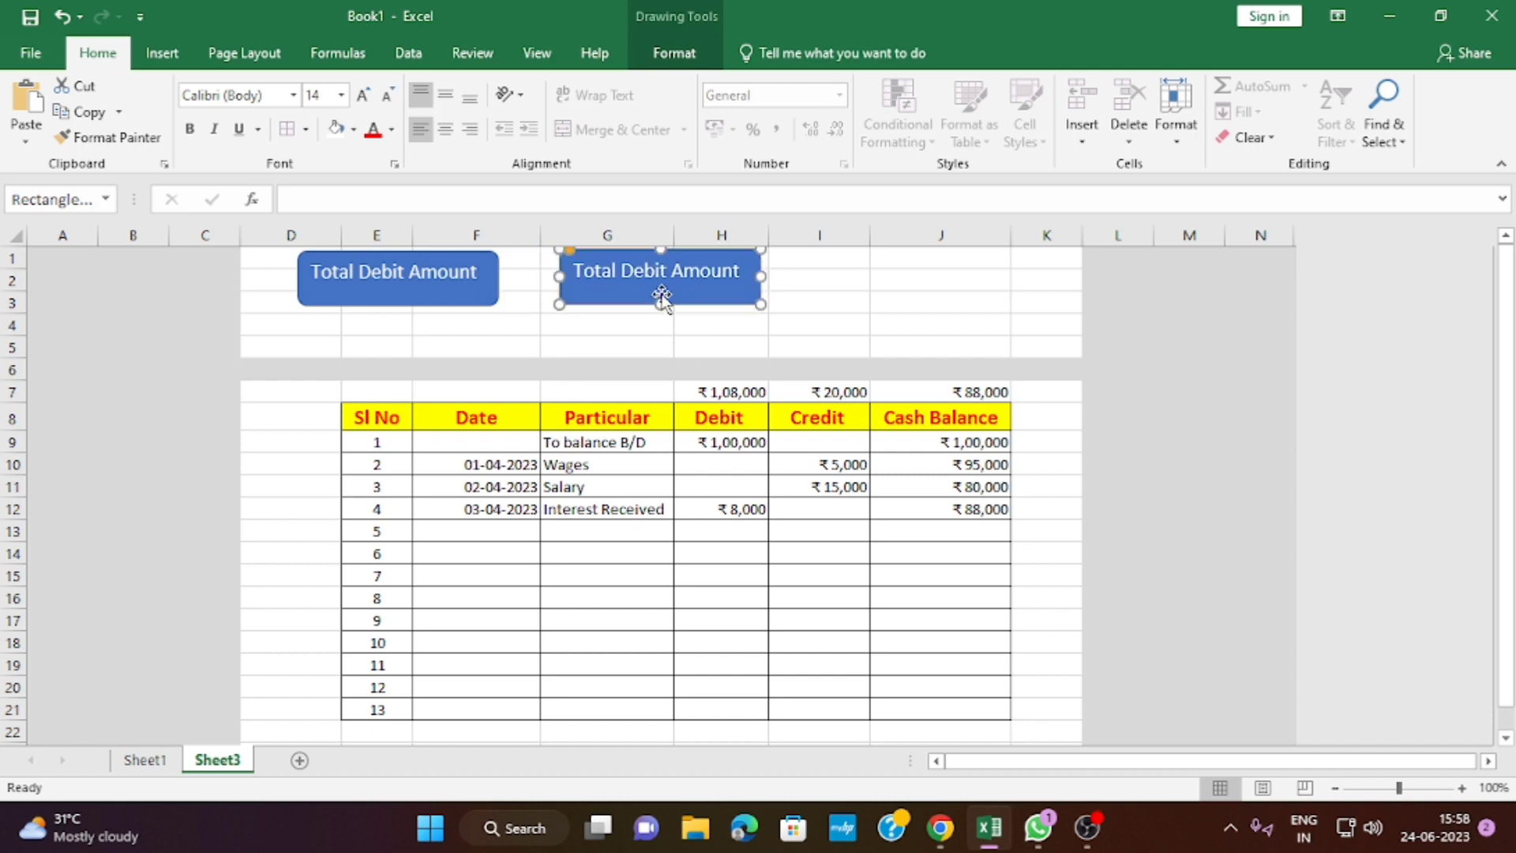
key(ctrl+v)
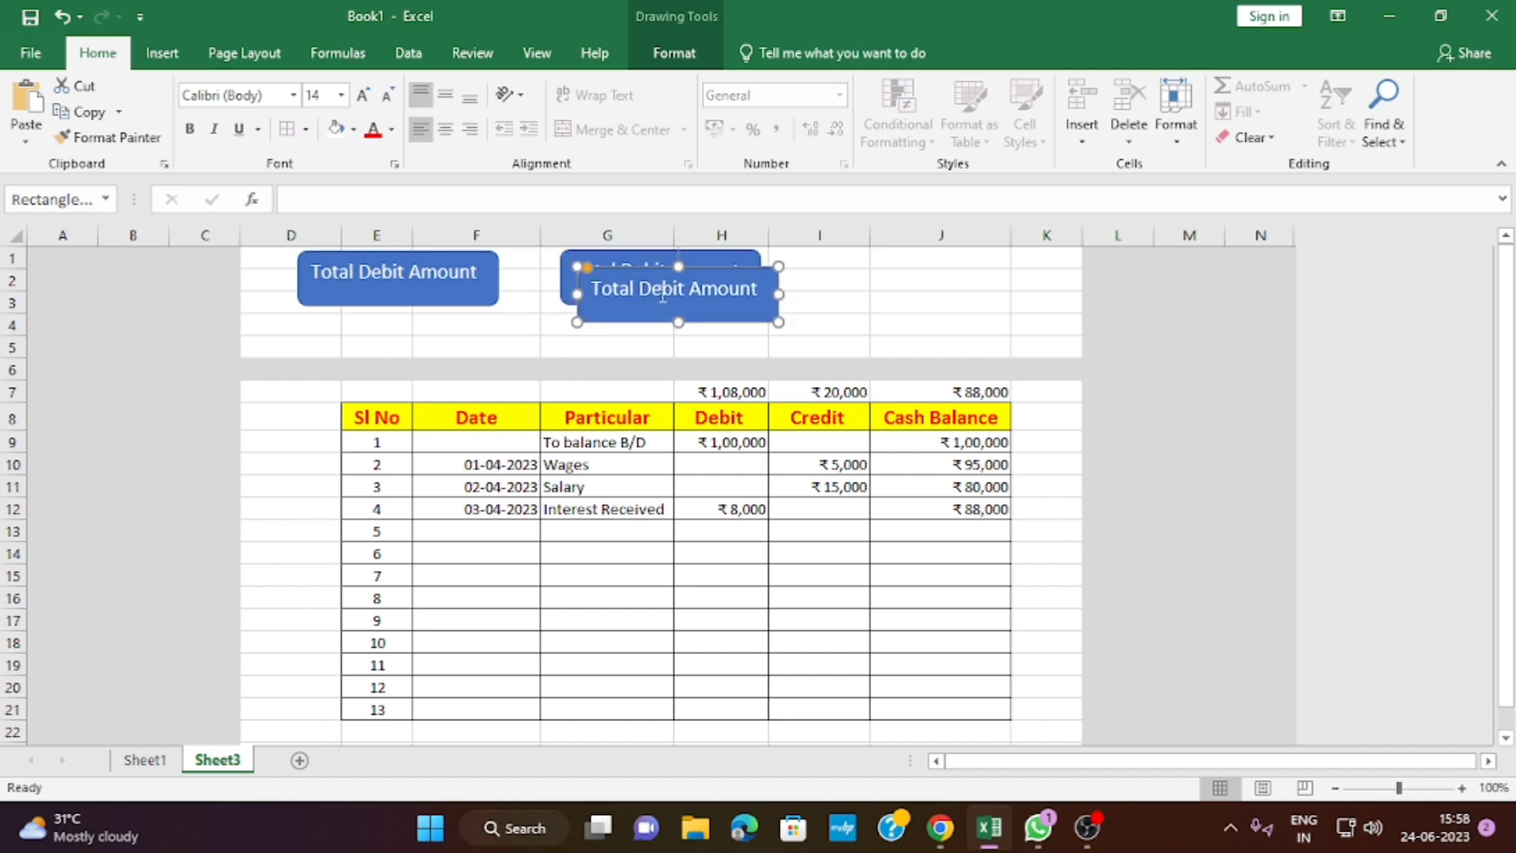
drag(598, 308, 860, 291)
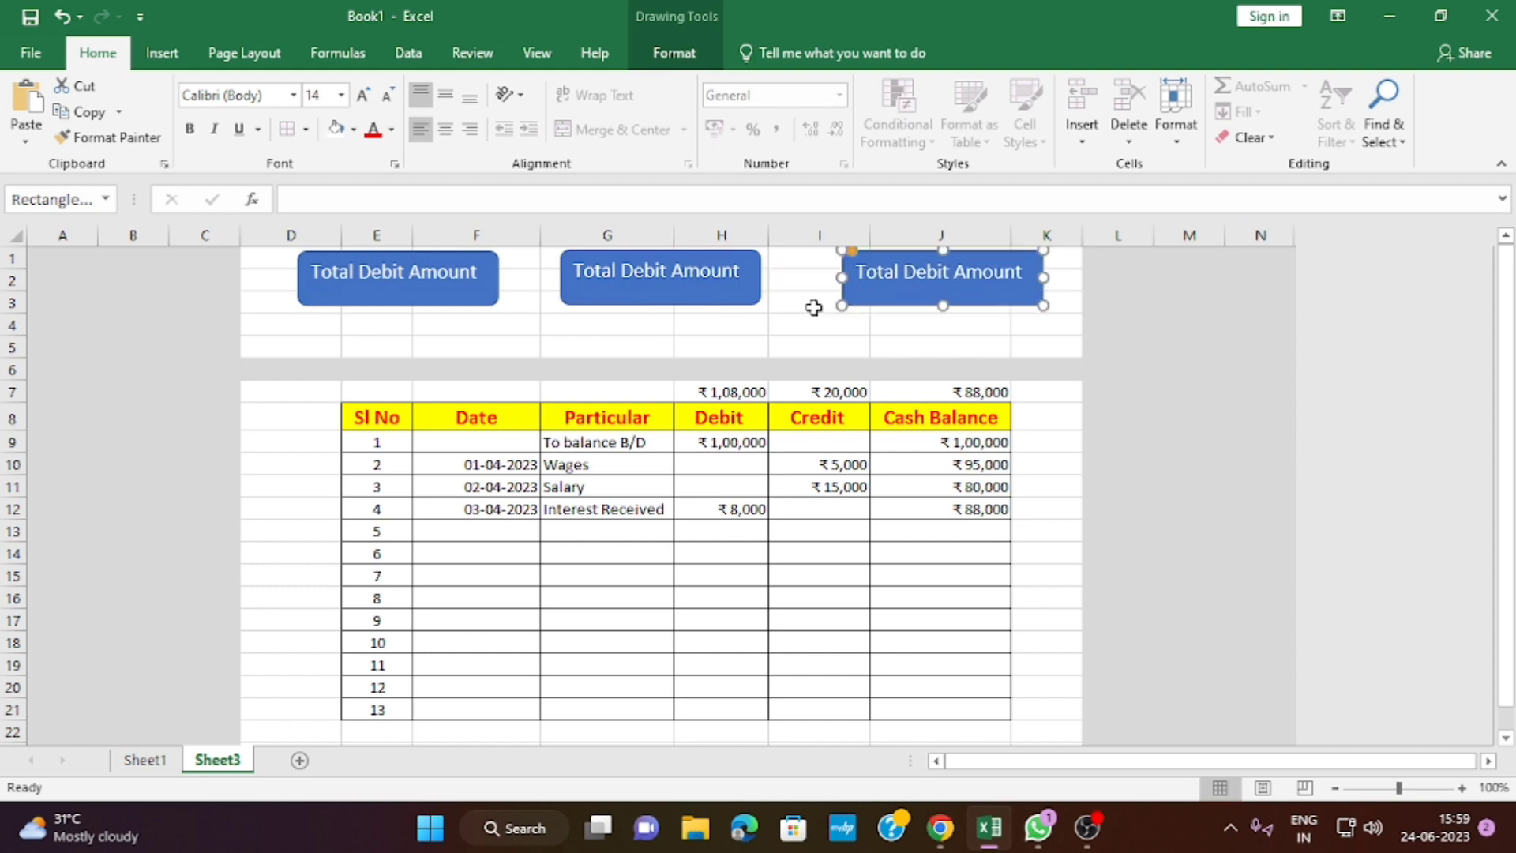
Change the text of the middle rounded rectangle to Total Credit Amount
click(718, 342)
double_click(660, 278)
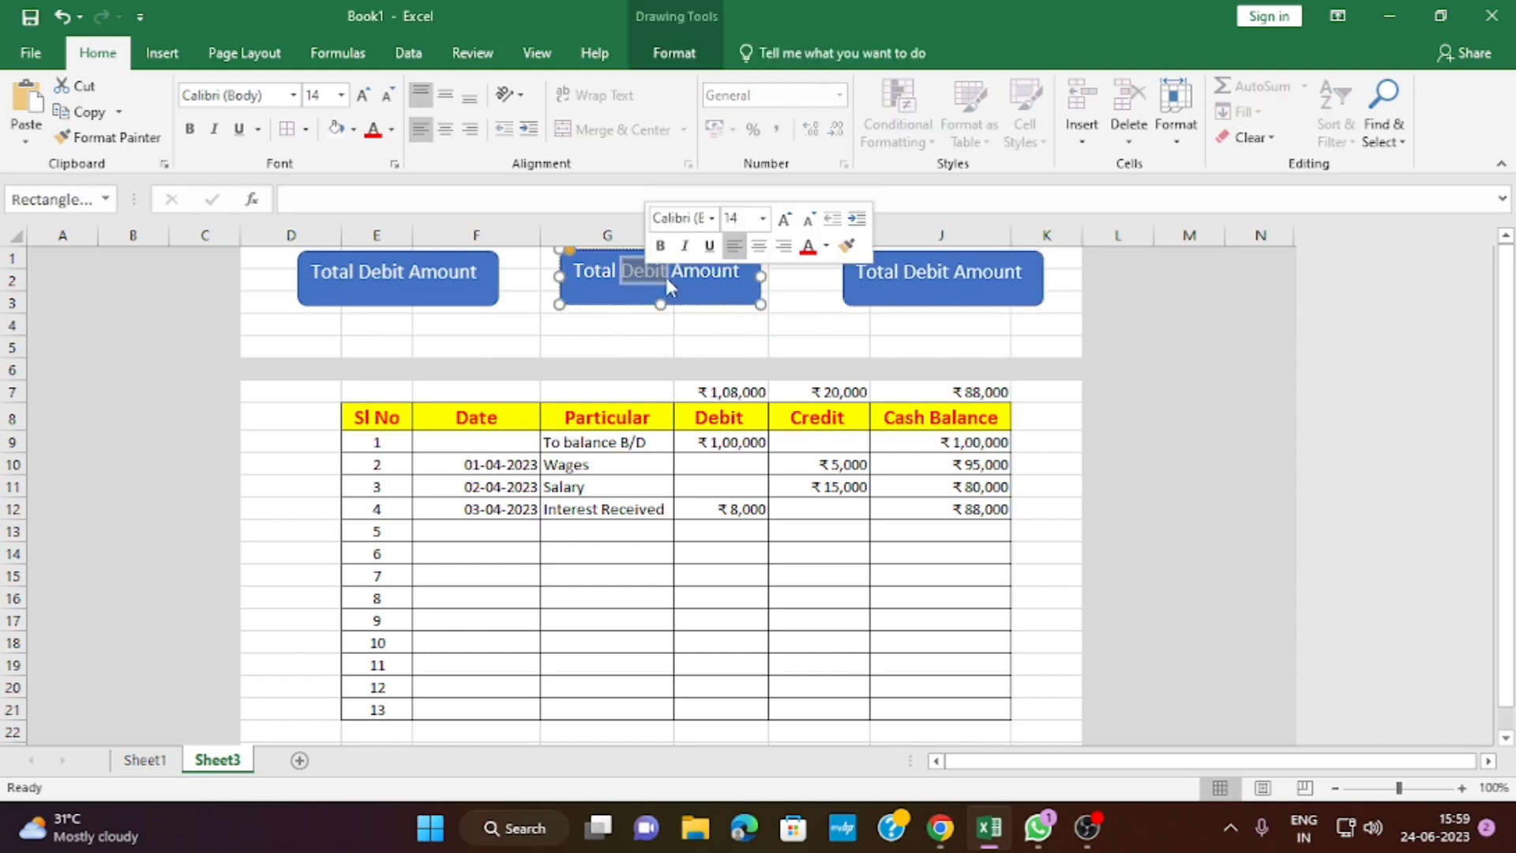
text(Cred)
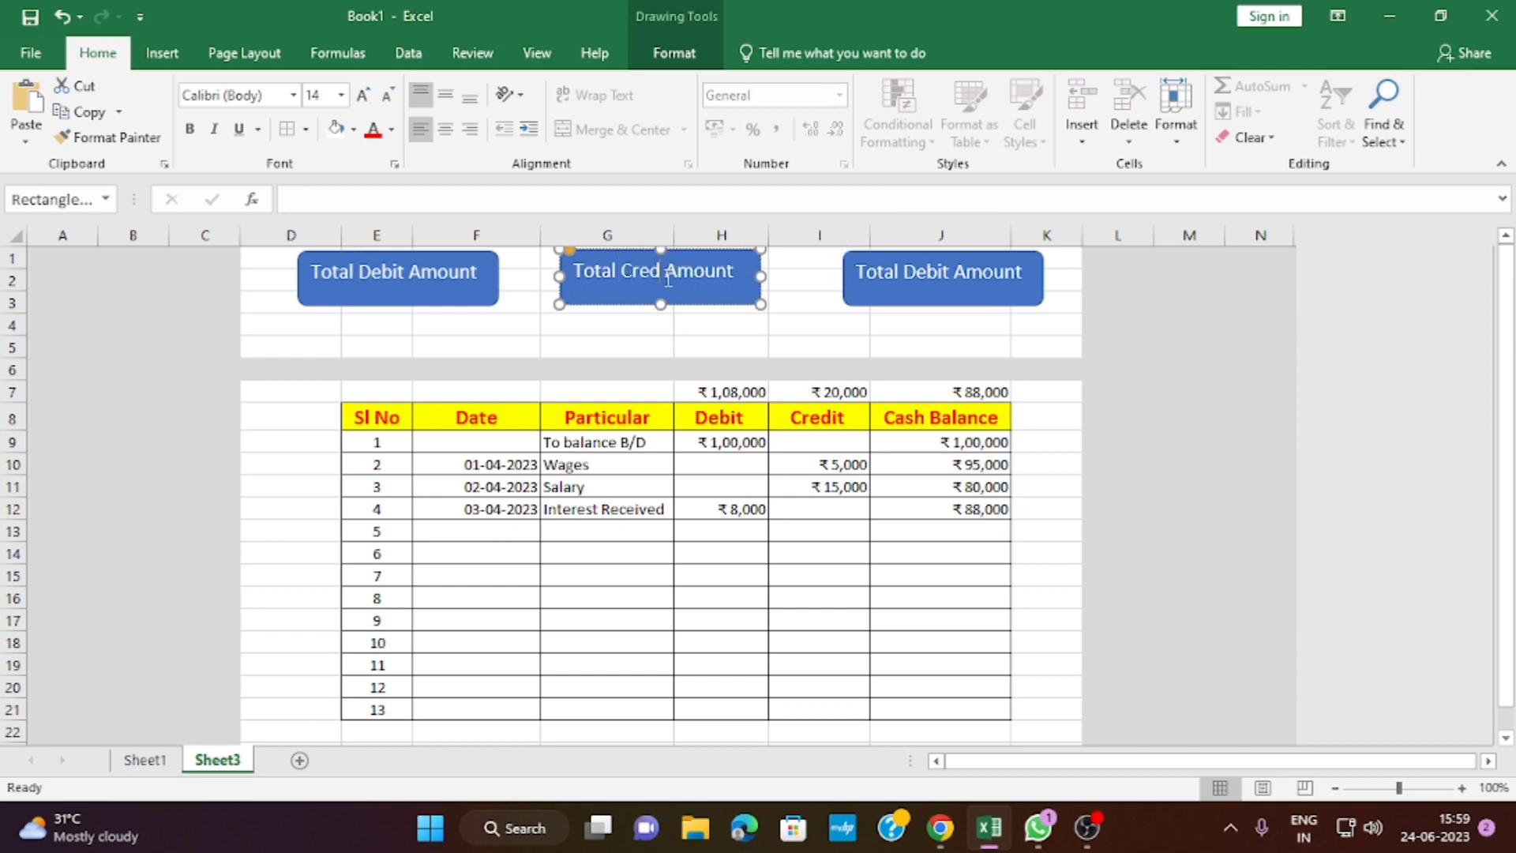
text(it)
Change the text of the third rounded rectangle, over columns I to K, to Total Cash Balance
click(945, 276)
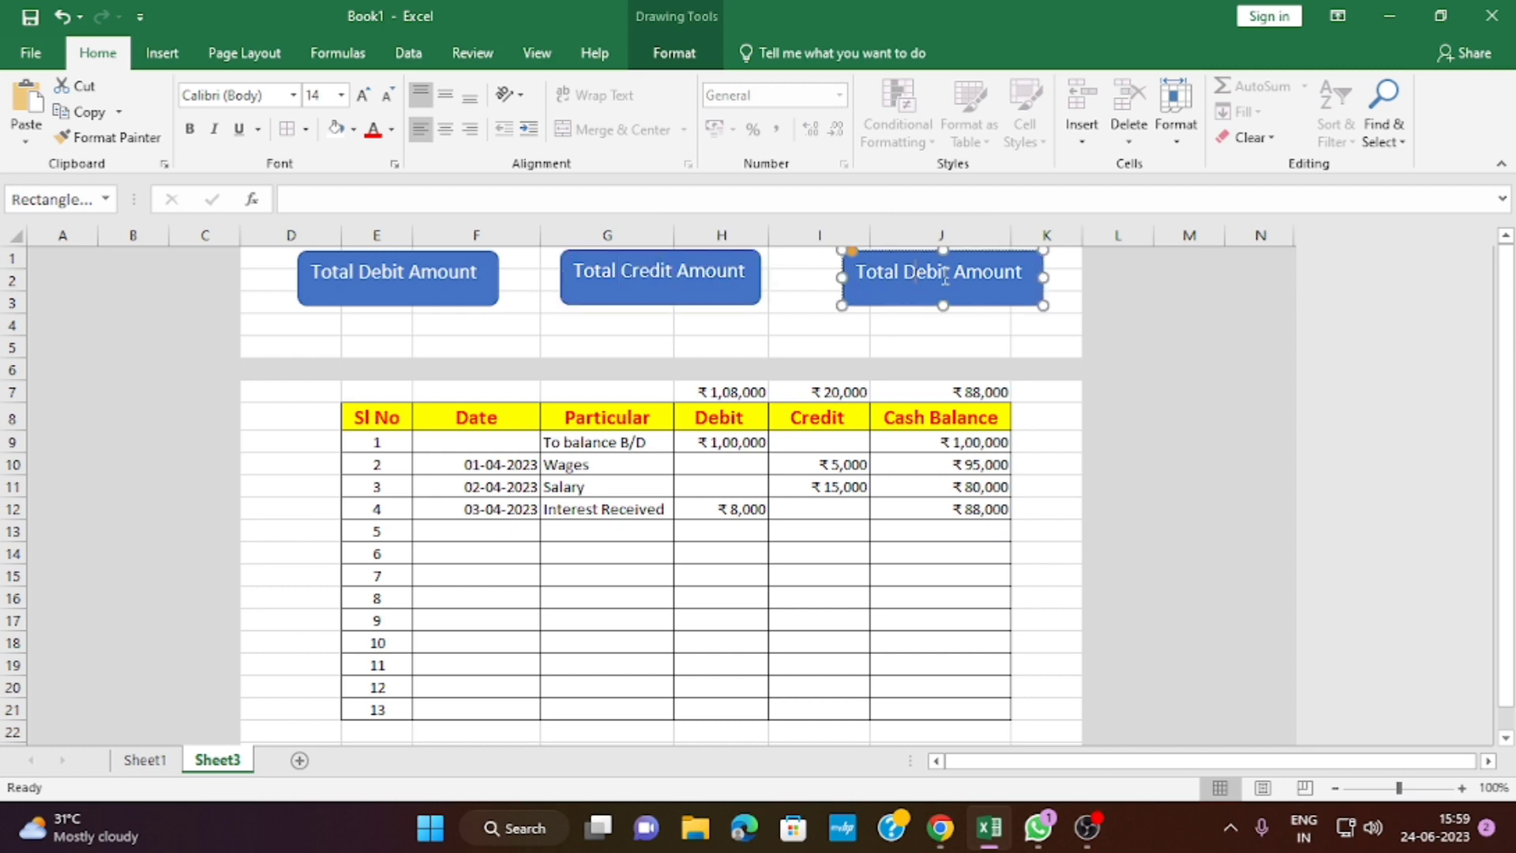
key(BackSpace)
key(BackSpace)
key(BackSpace)
key(BackSpace)
key(BackSpace)
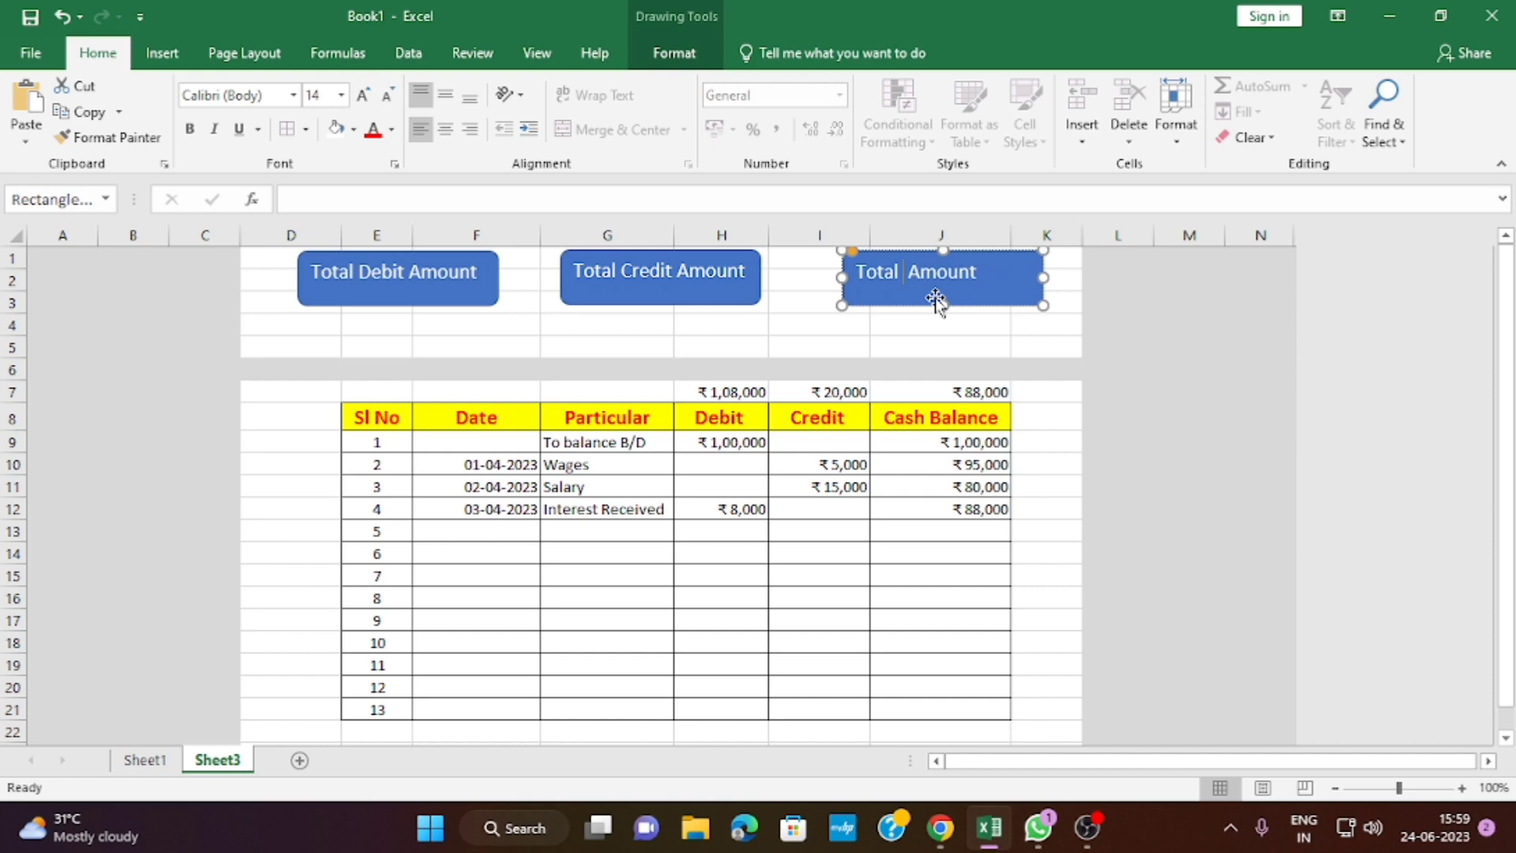
text(Cash)
key(Delete)
key(Delete)
key(Delete)
key(Delete)
key(Delete)
click(462, 328)
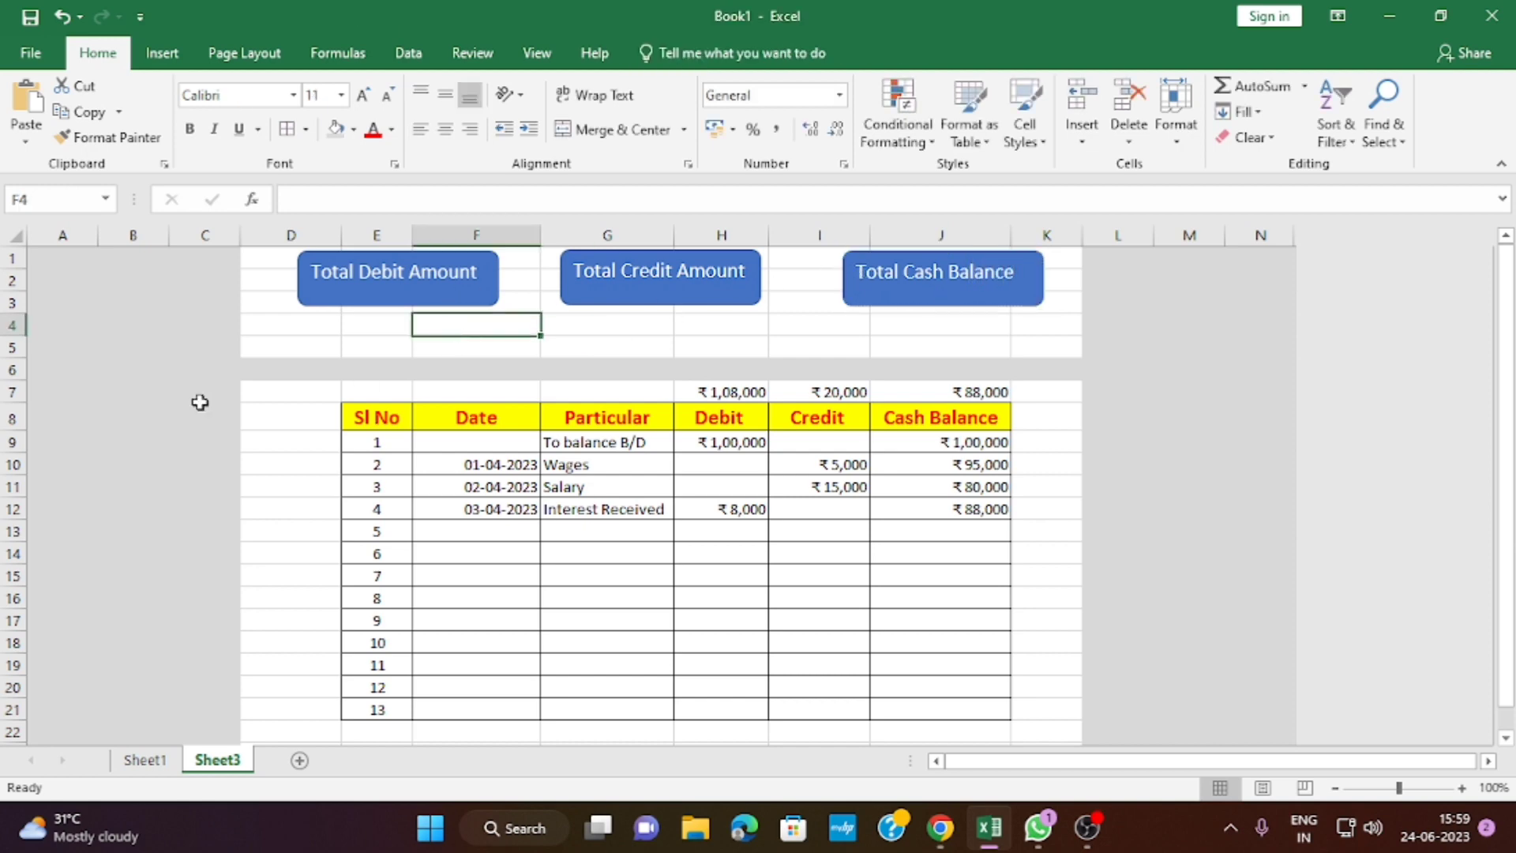
Insert two blank rows above the grey separator row to make more room under the shapes
click(12, 393)
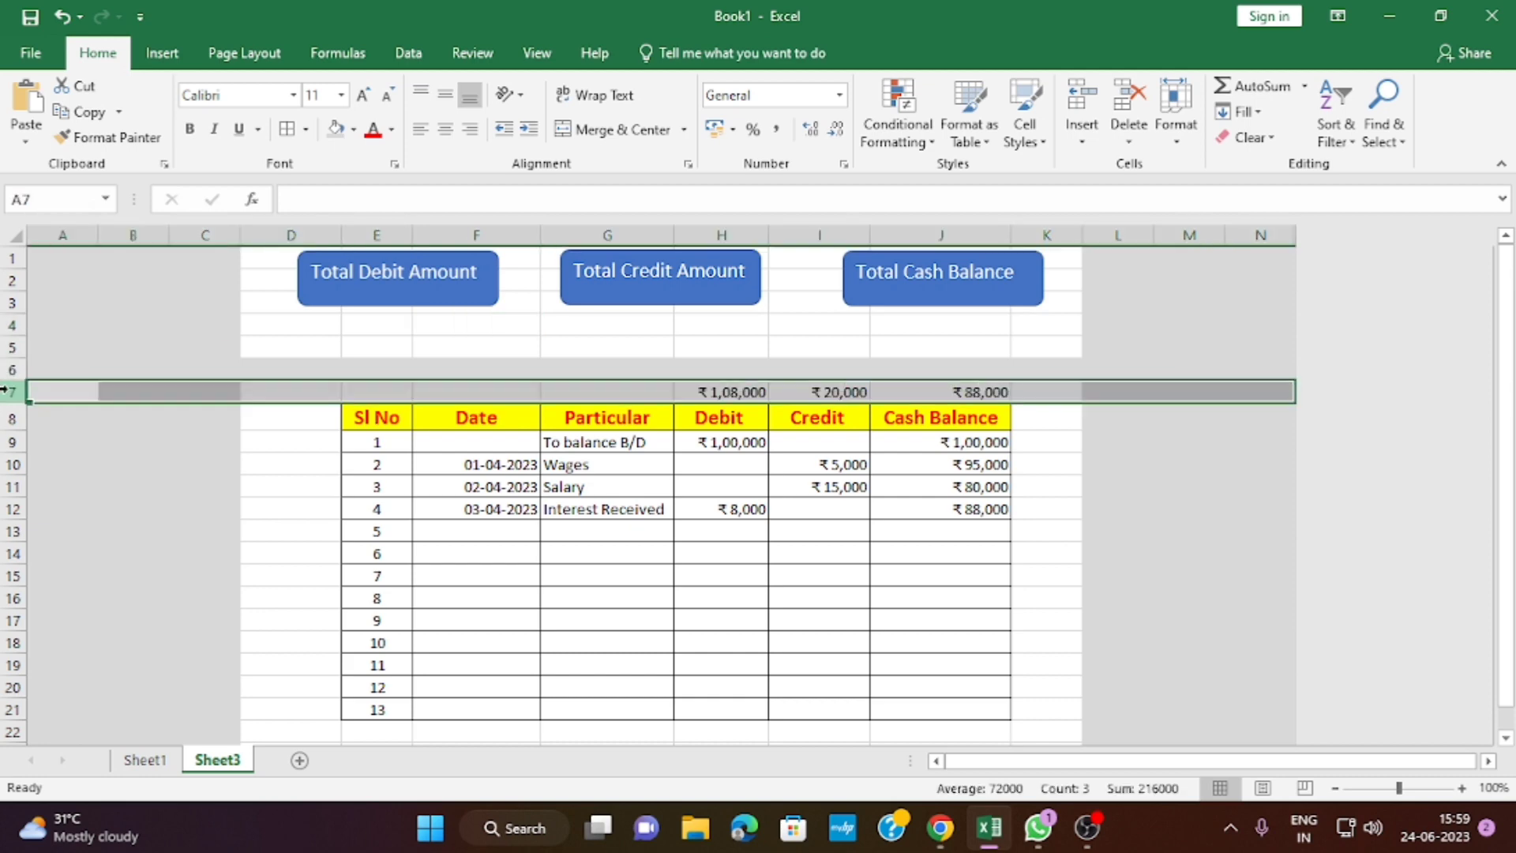
right_click(11, 393)
key(Escape)
click(11, 369)
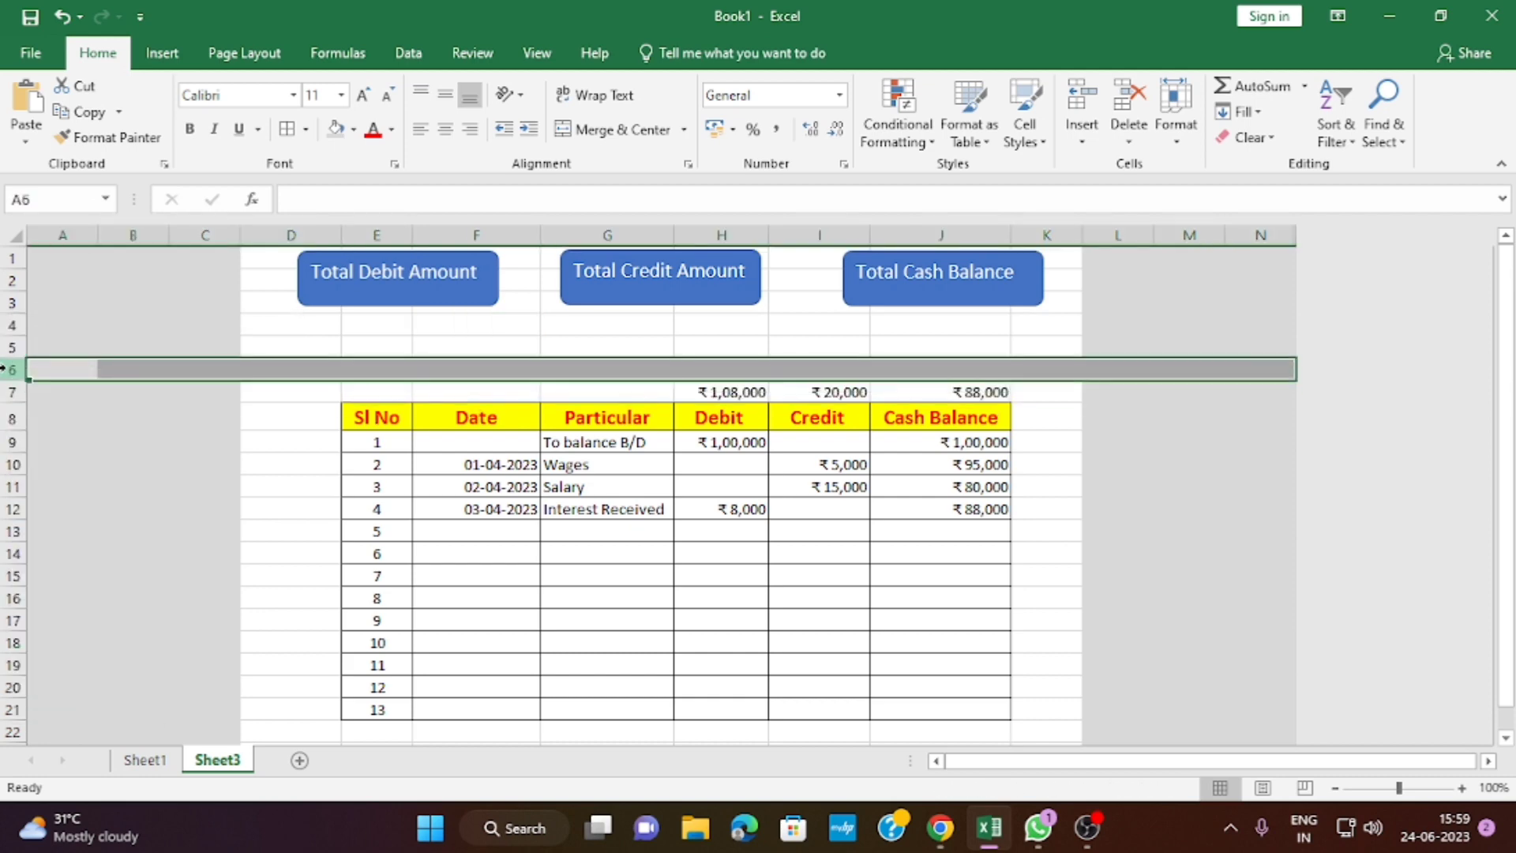
right_click(11, 369)
click(70, 525)
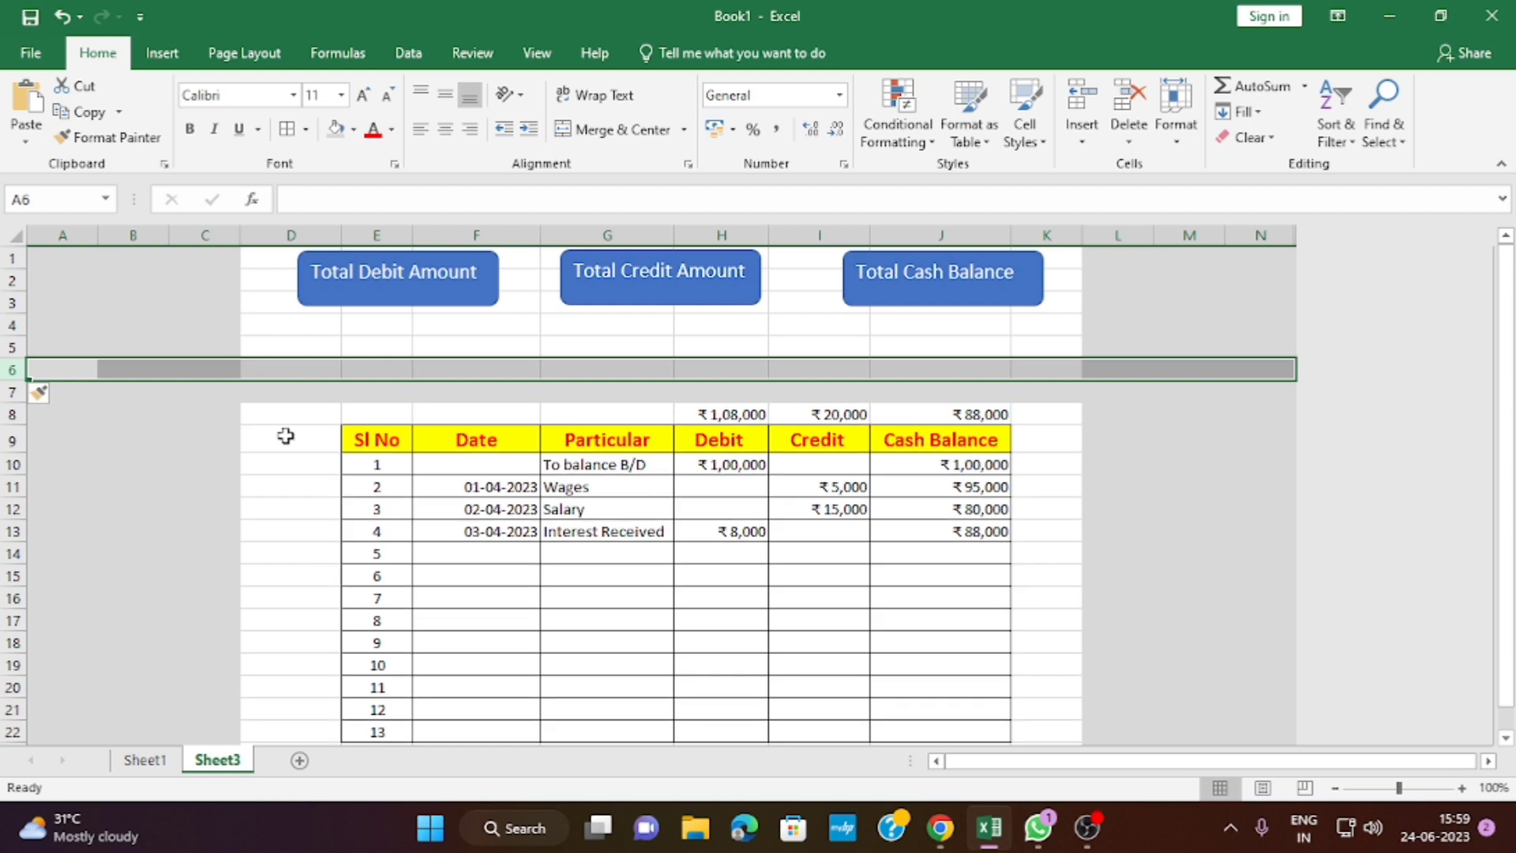
right_click(8, 391)
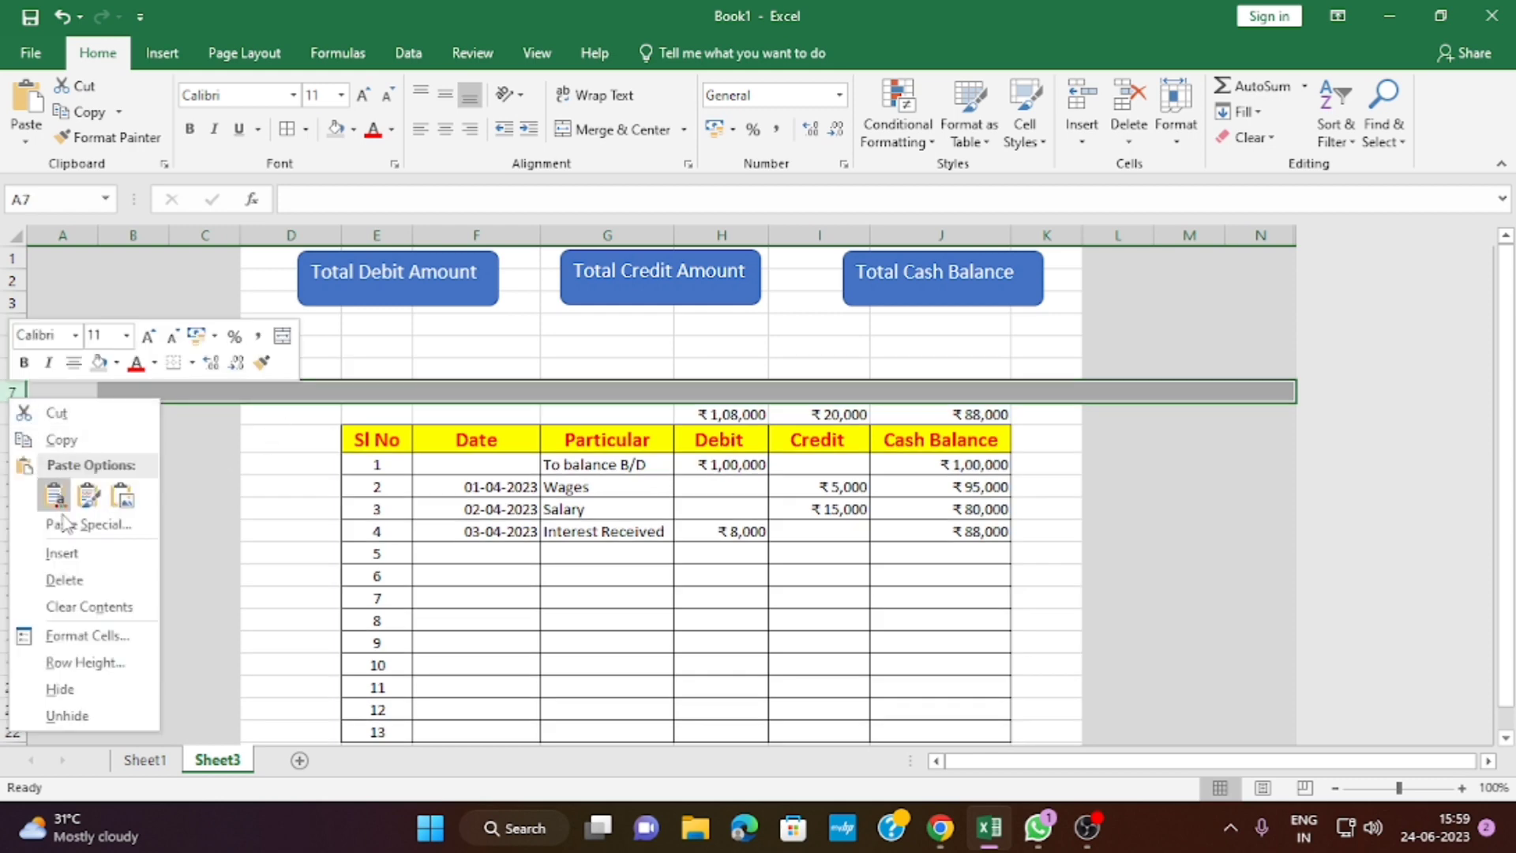
click(70, 555)
click(494, 368)
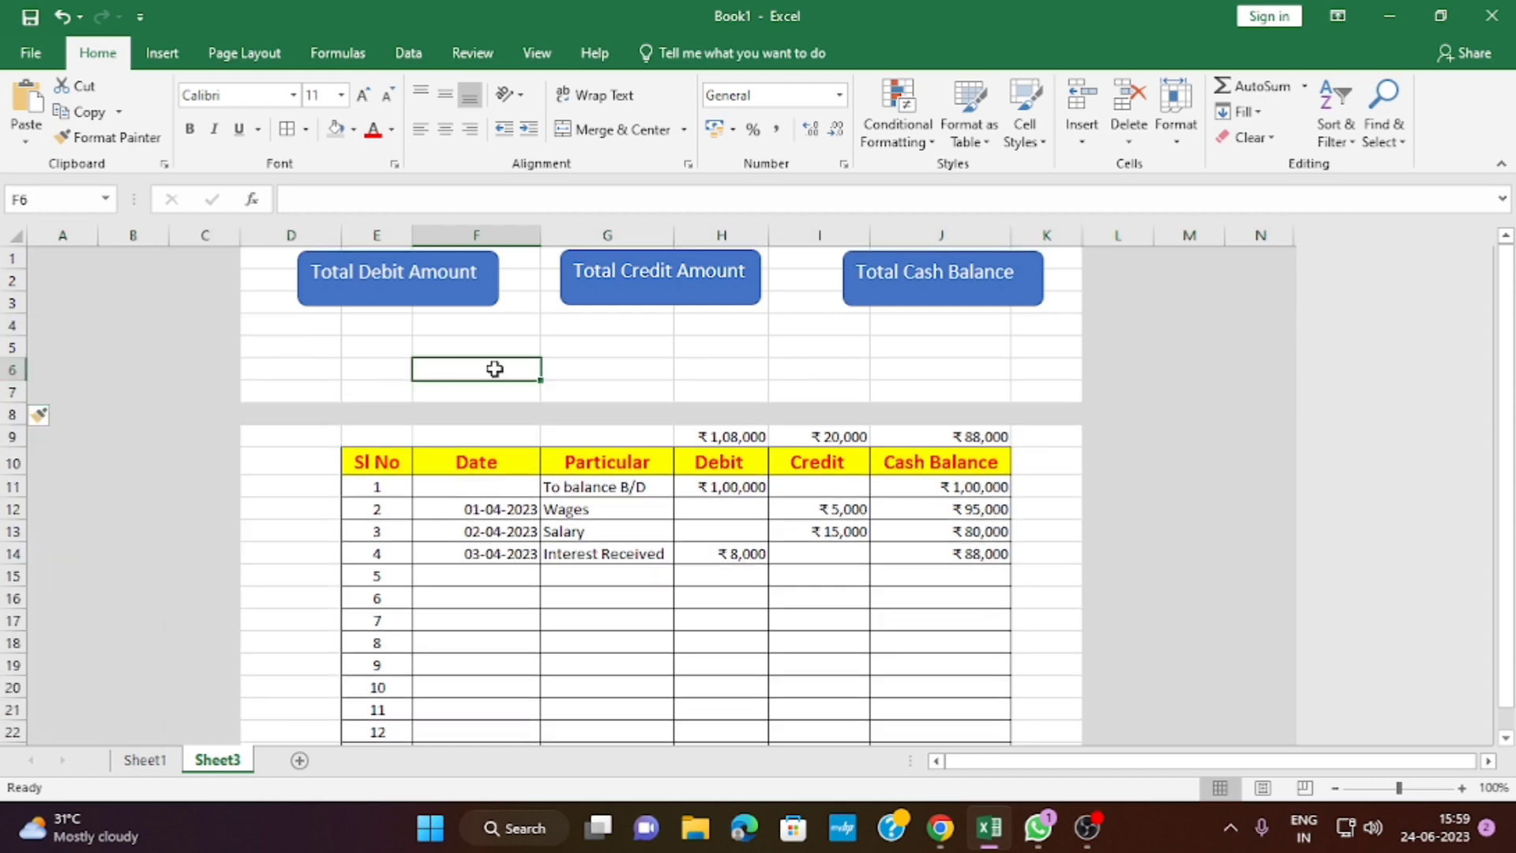
Give all three rounded rectangles the white preset style with black text and set their outline to white
click(292, 264)
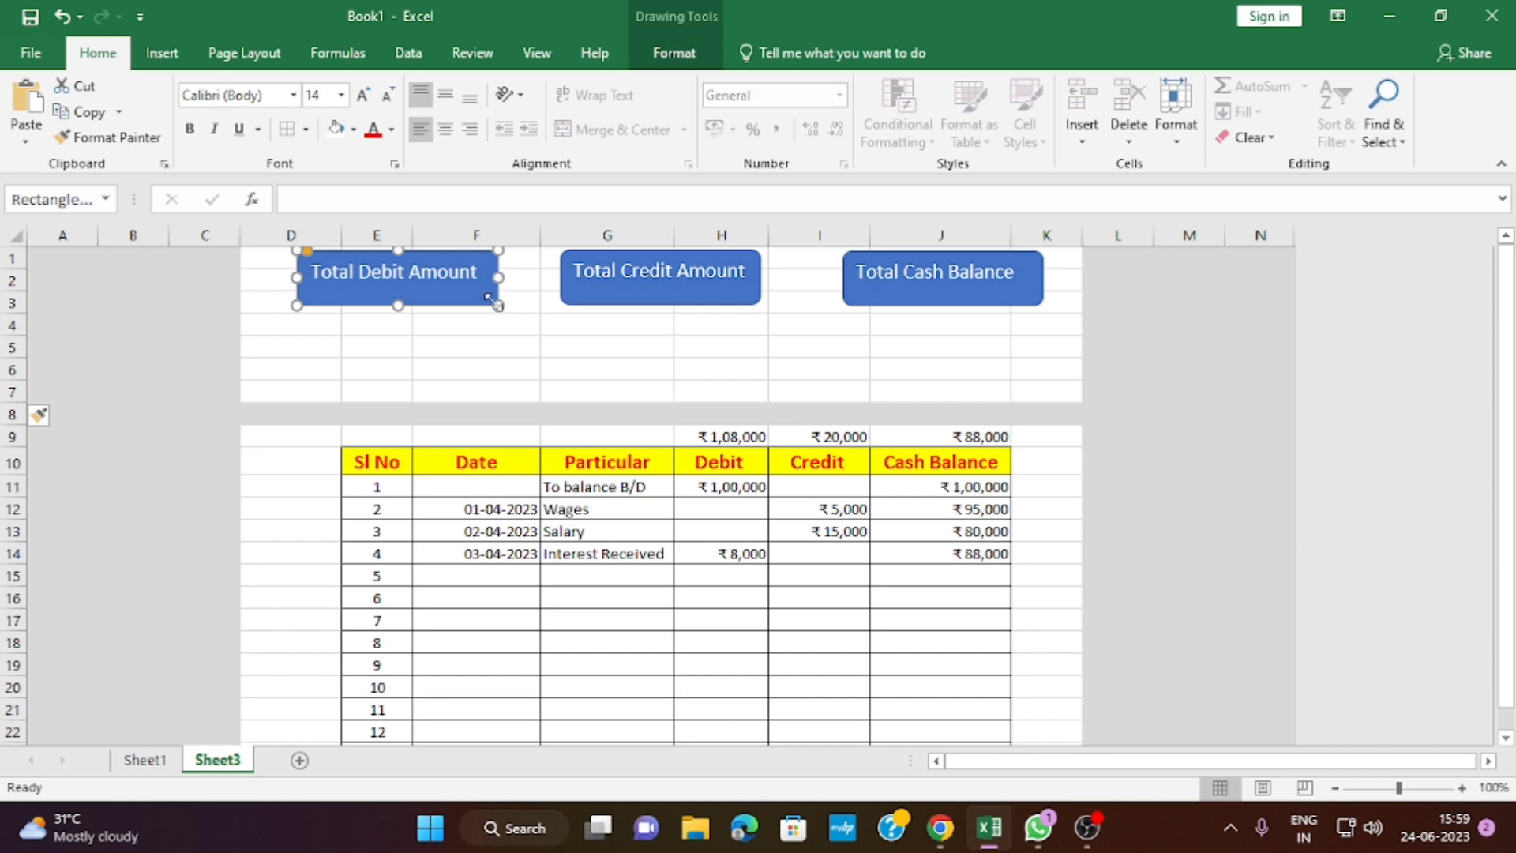
ctrl+click(655, 289)
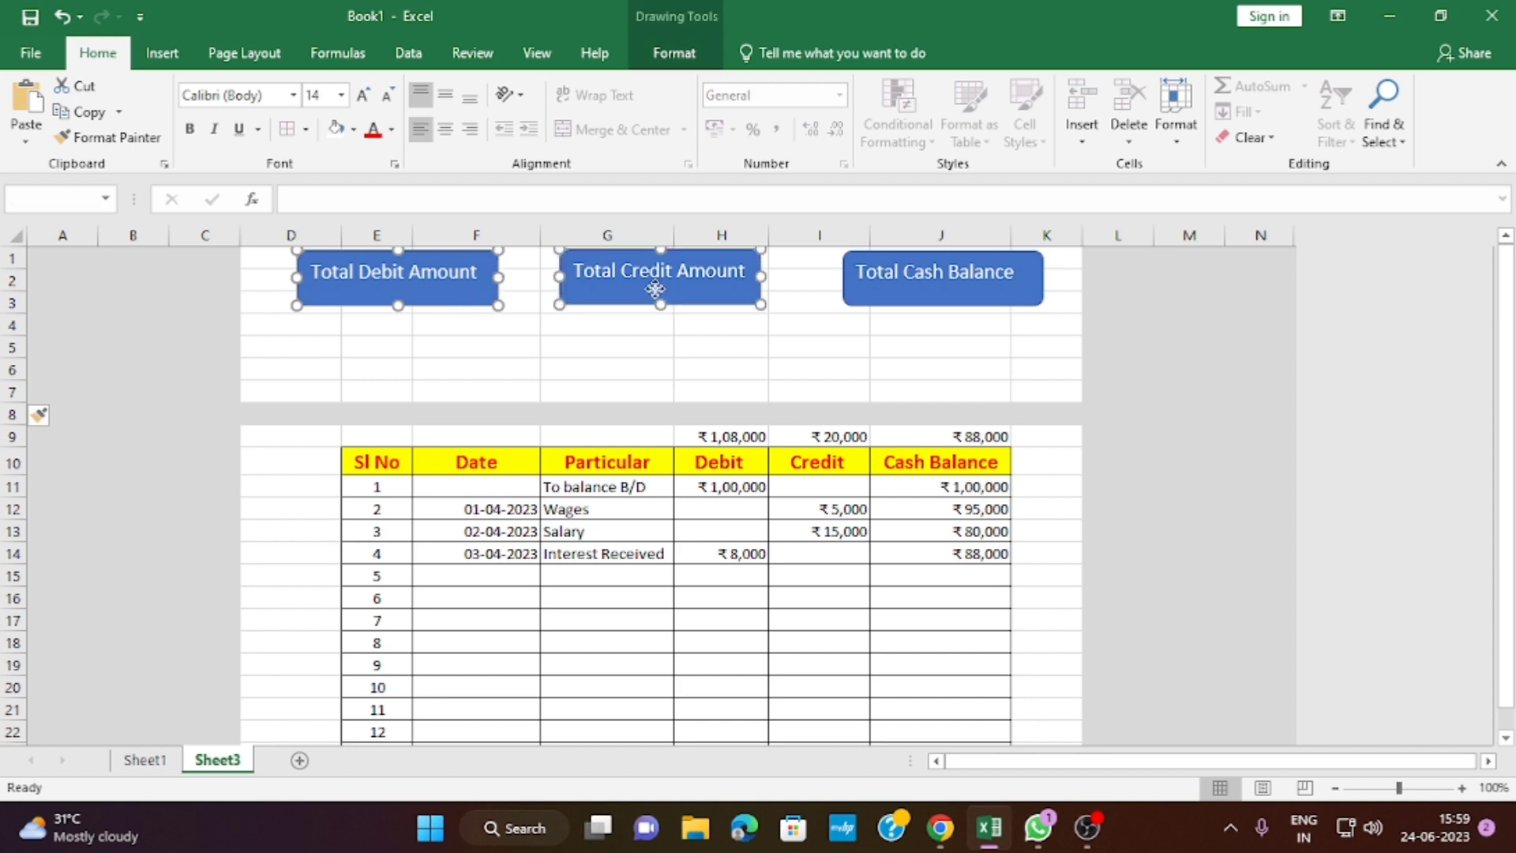
ctrl+click(878, 298)
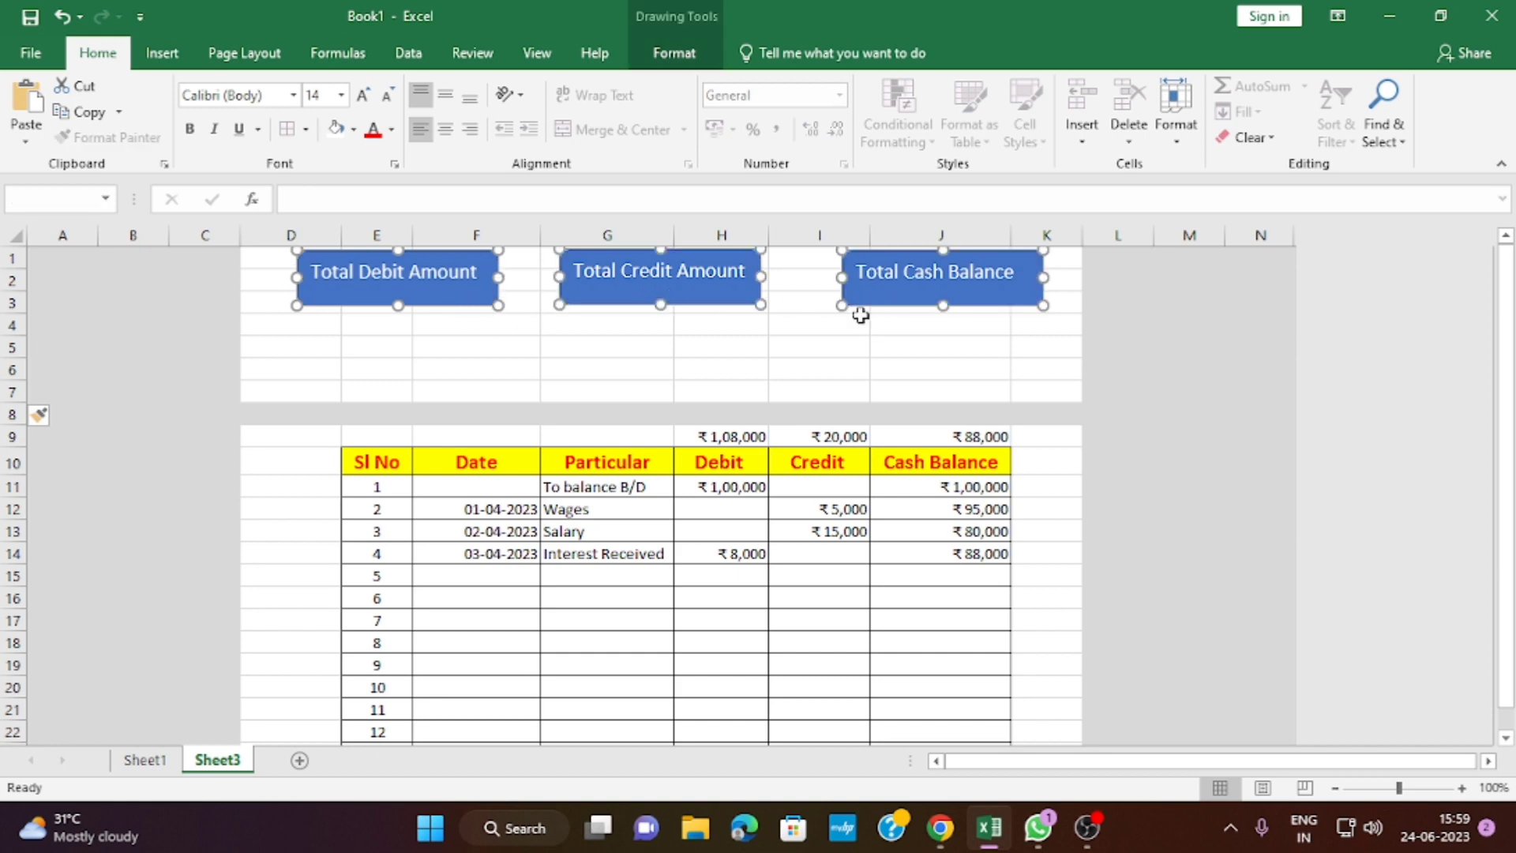
click(693, 59)
click(304, 108)
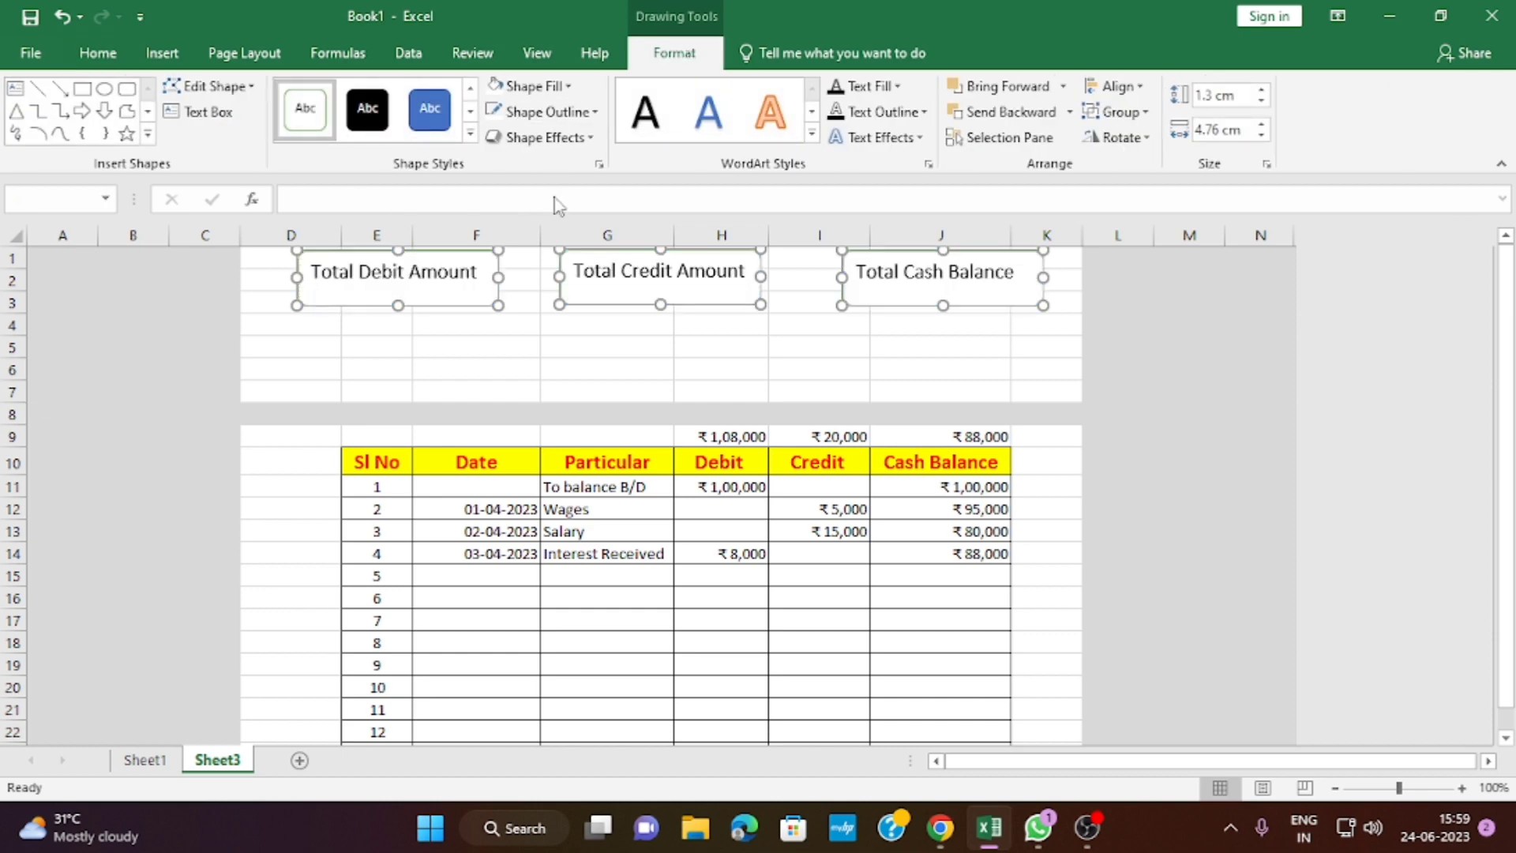
click(593, 115)
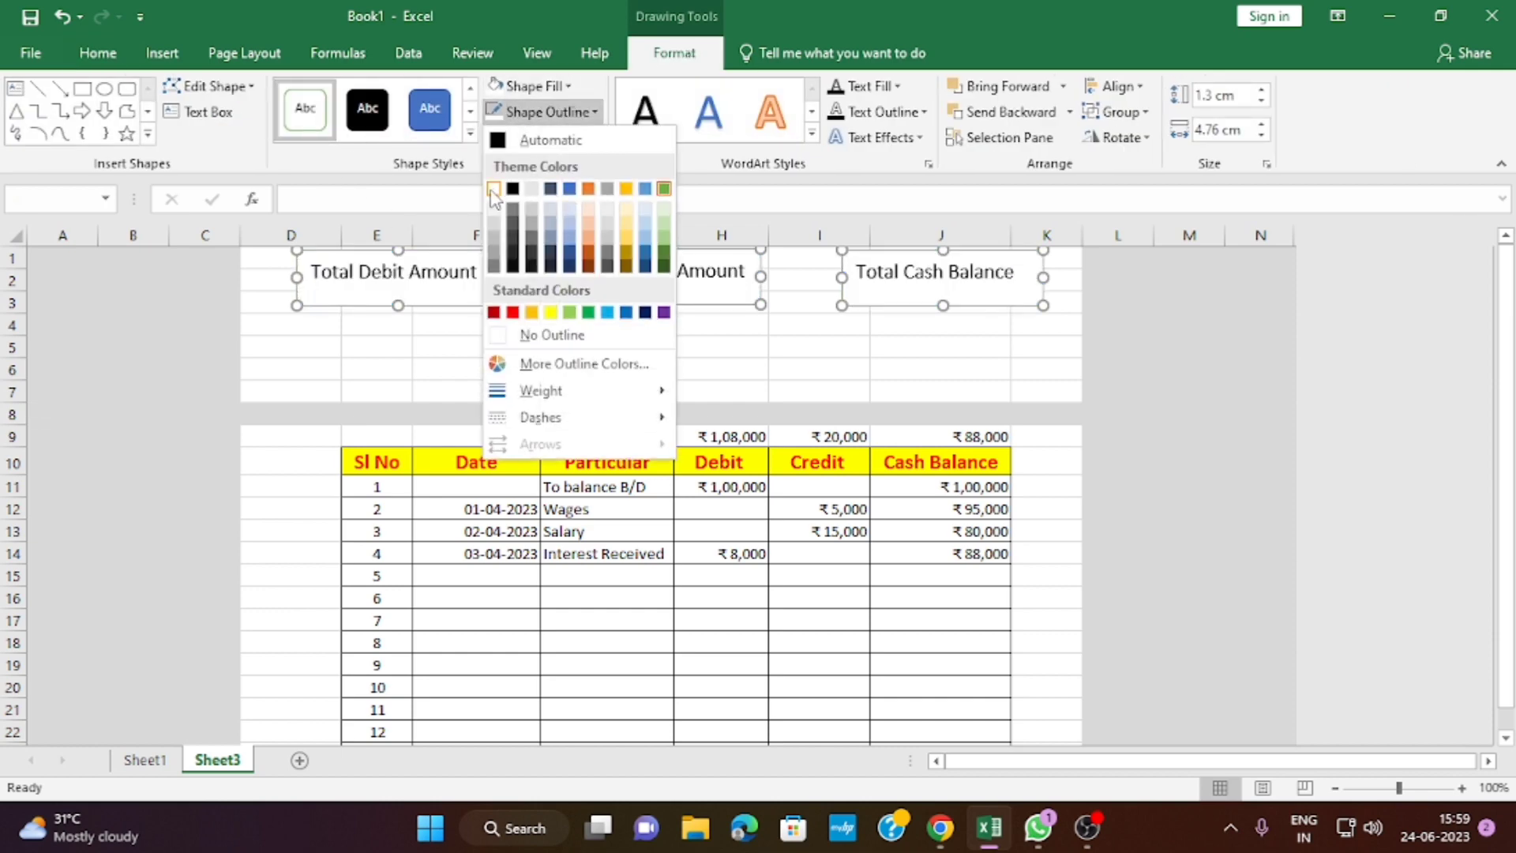
click(493, 189)
Enlarge the text of the three shapes to 16 pt and widen them together so each label fits on one line
click(97, 53)
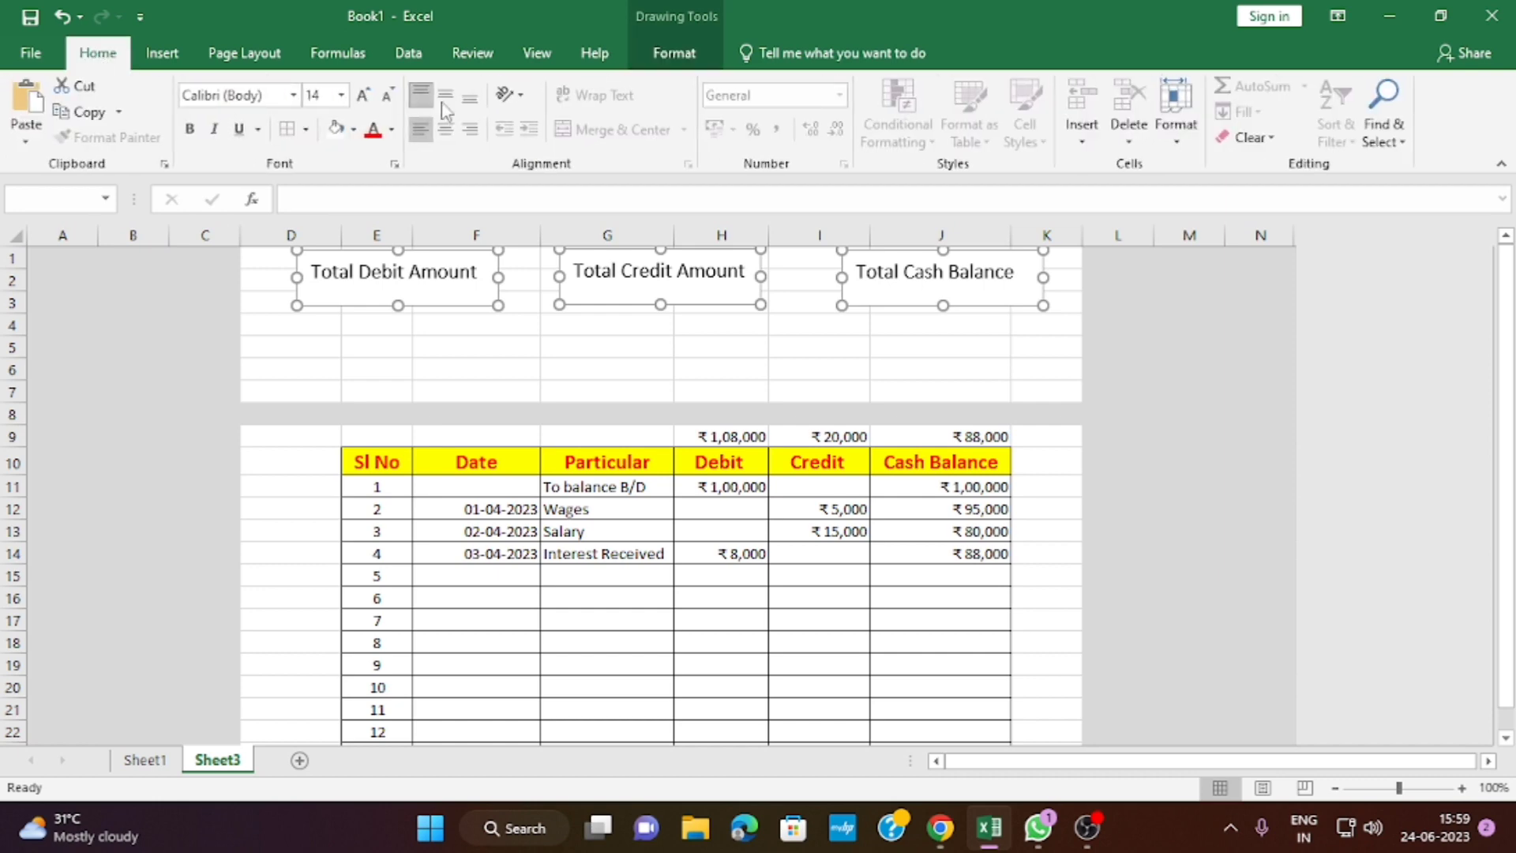
click(363, 94)
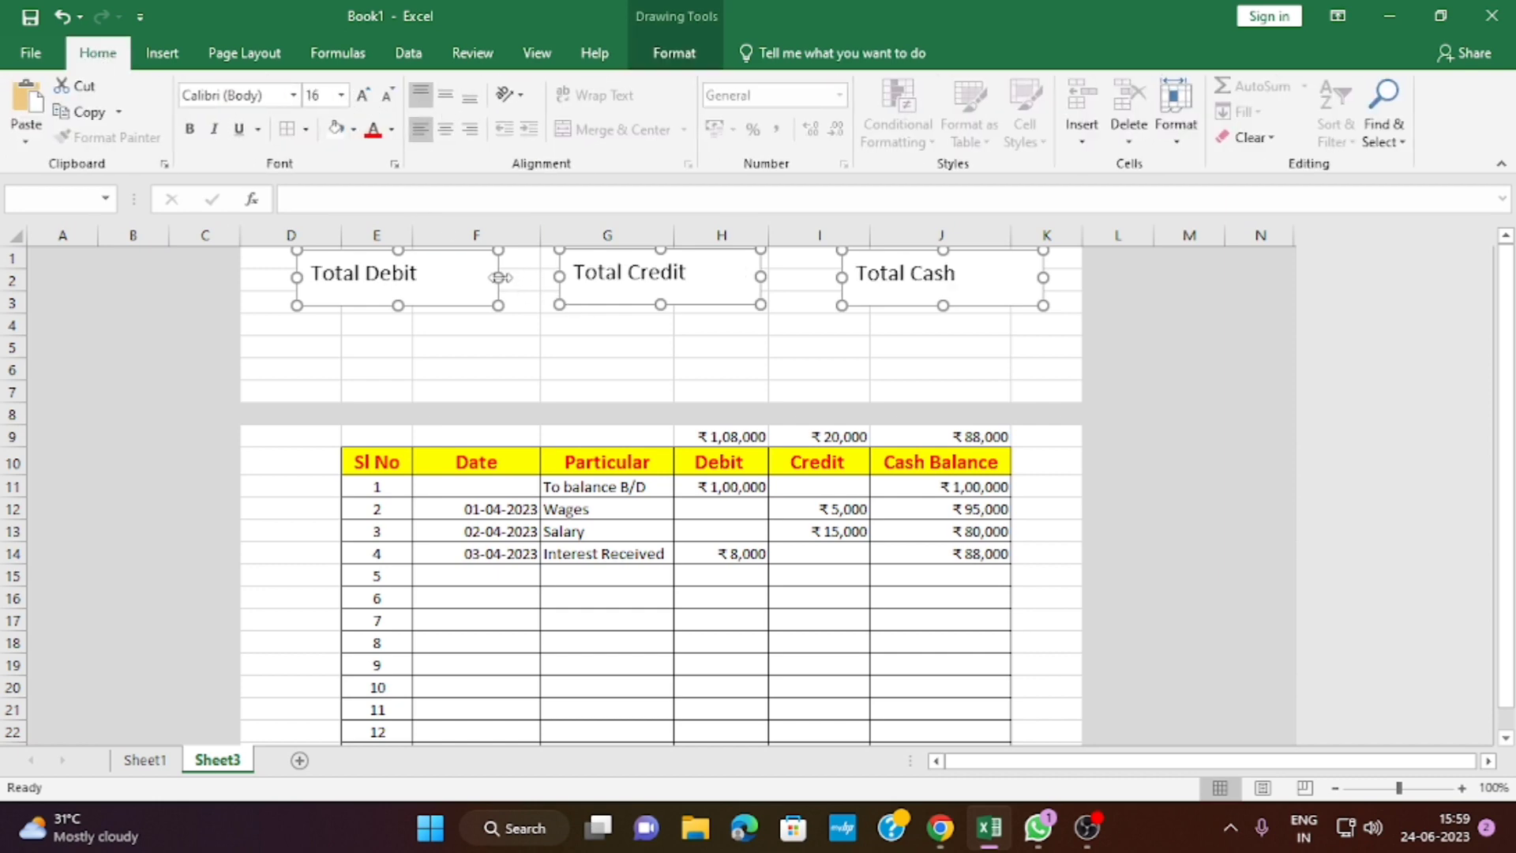
drag(499, 277, 535, 274)
click(494, 359)
Duplicate the Total Debit Amount shape, place the copy just beneath the original and clear its text
click(436, 277)
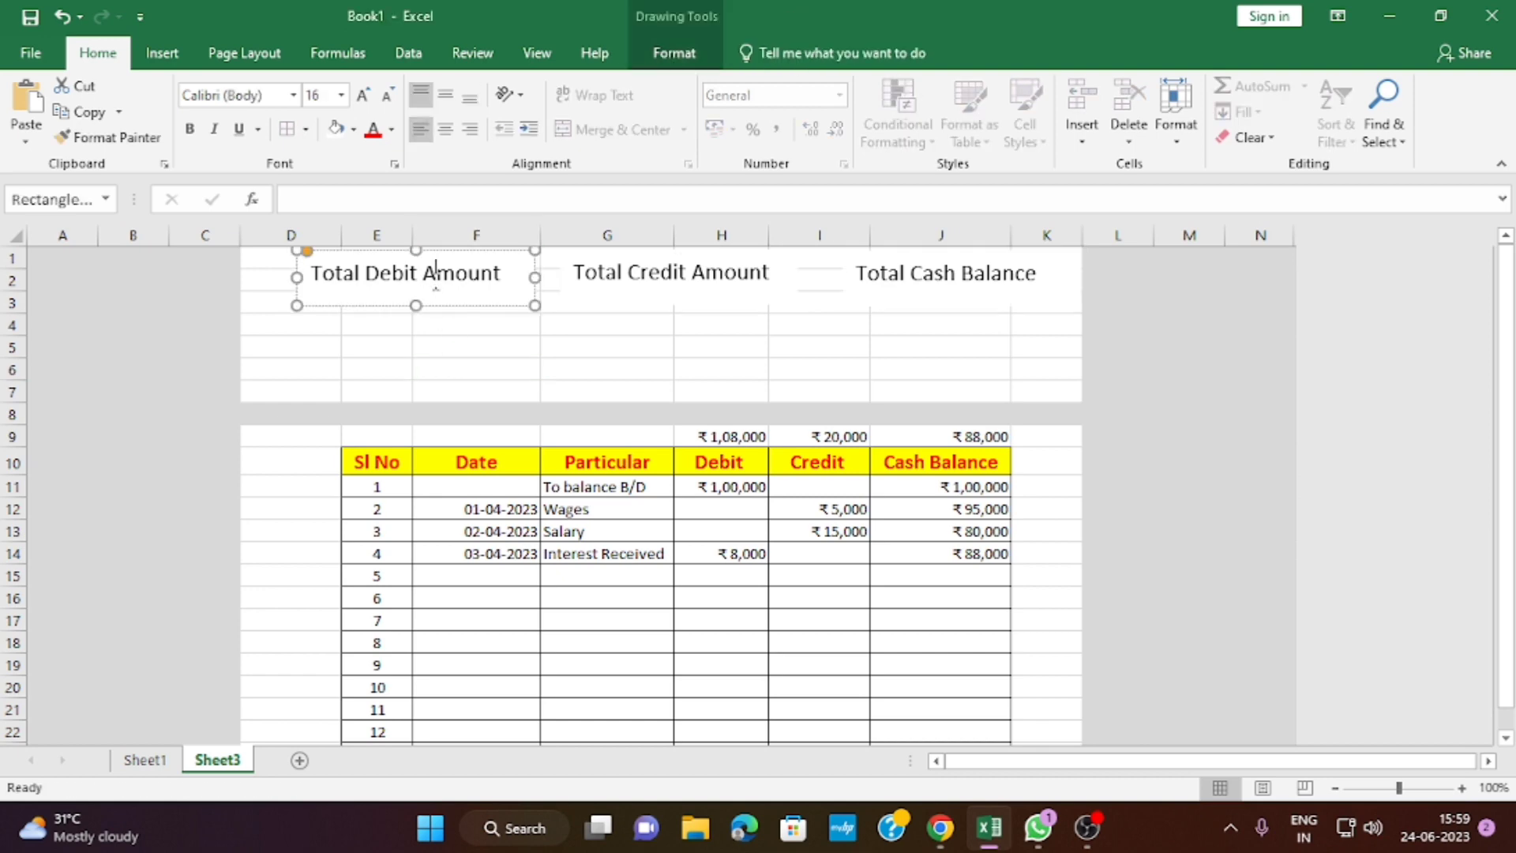
click(410, 349)
click(416, 273)
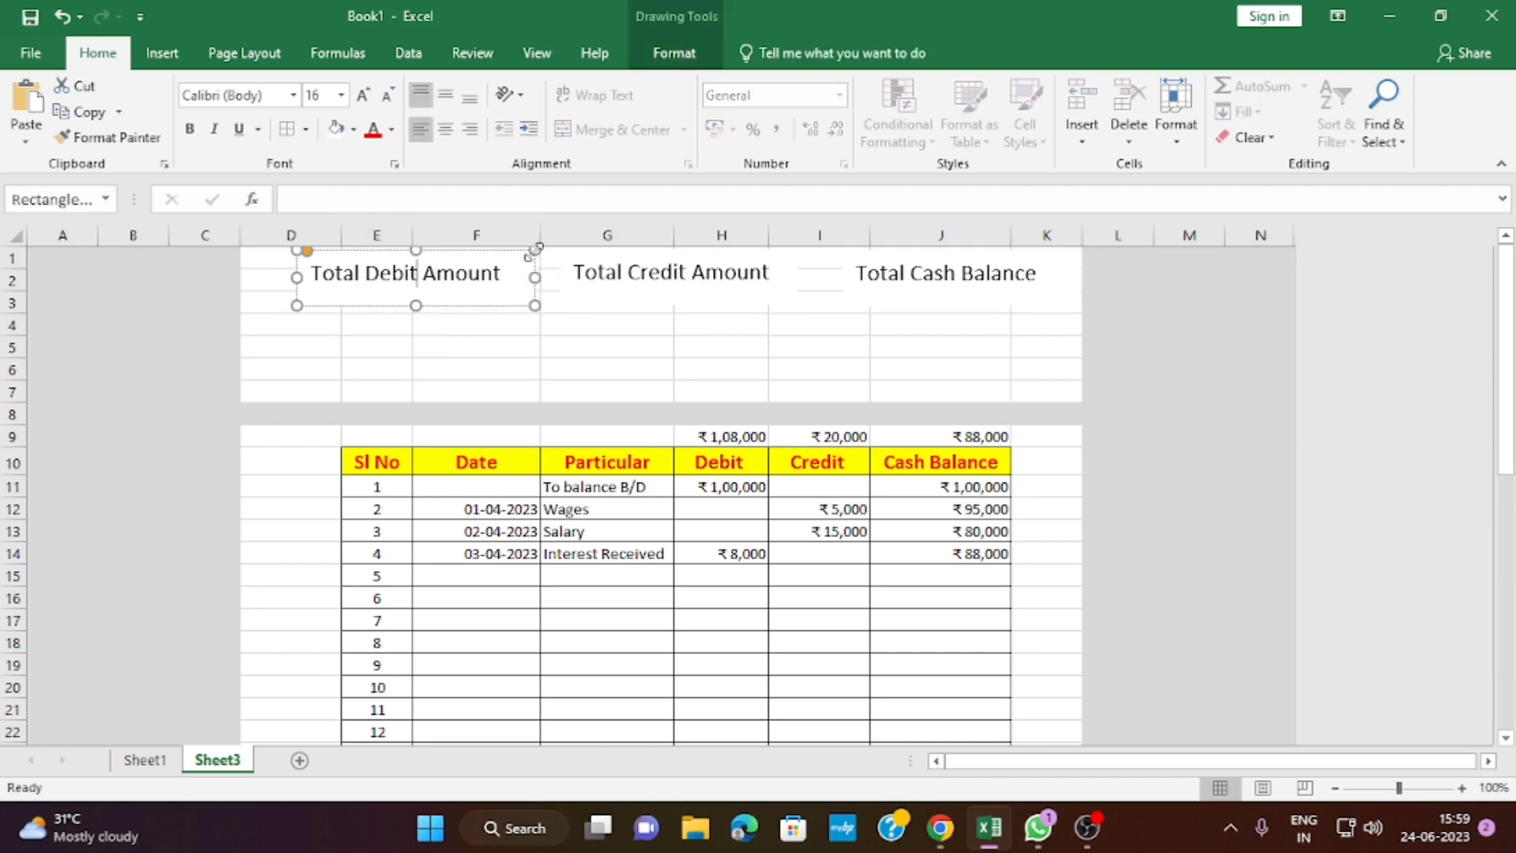
click(534, 252)
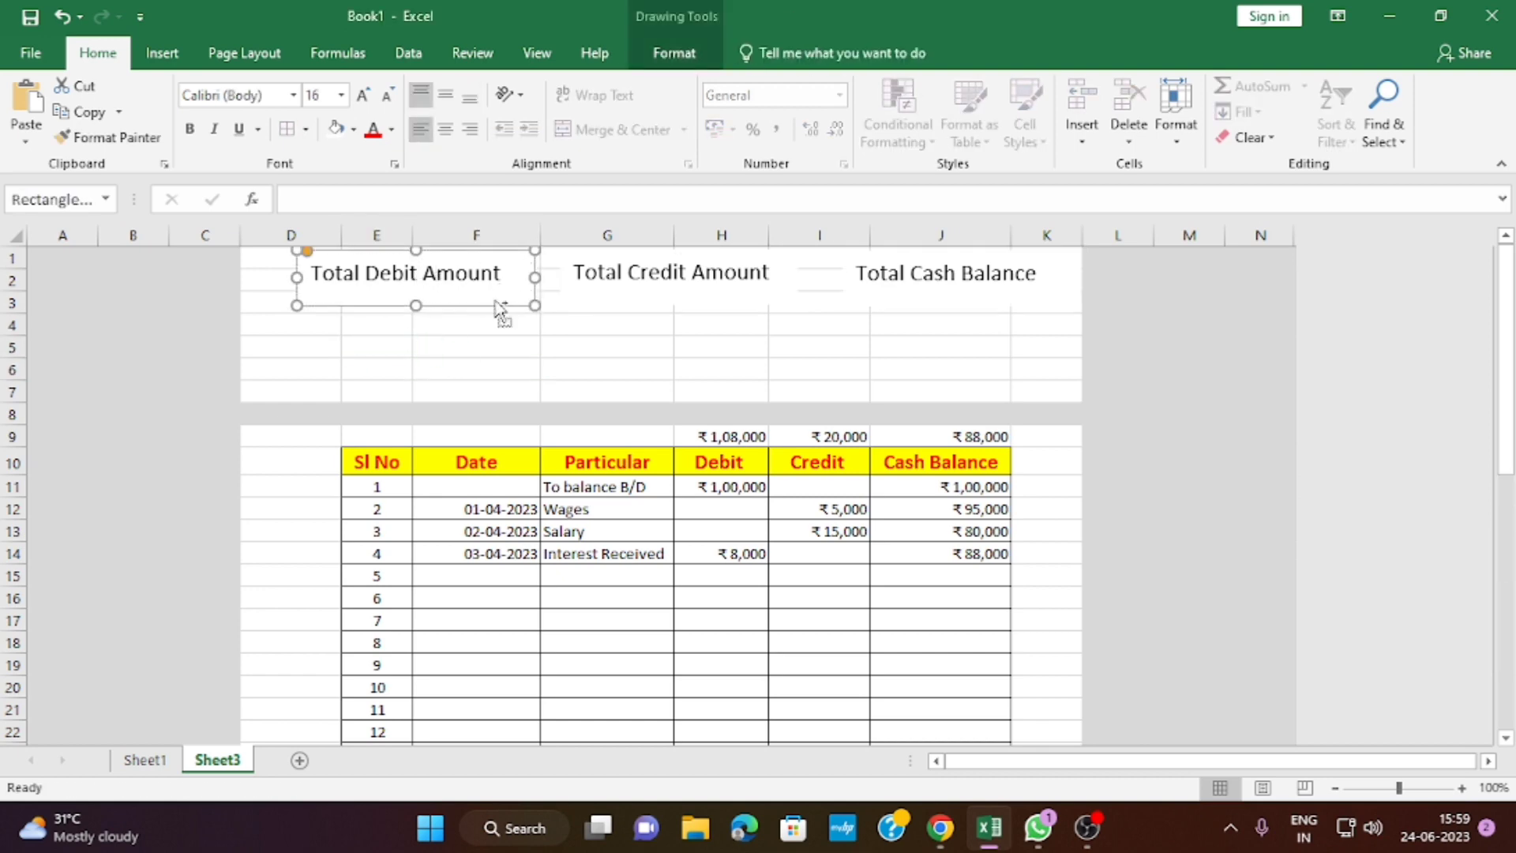
key(ctrl+d)
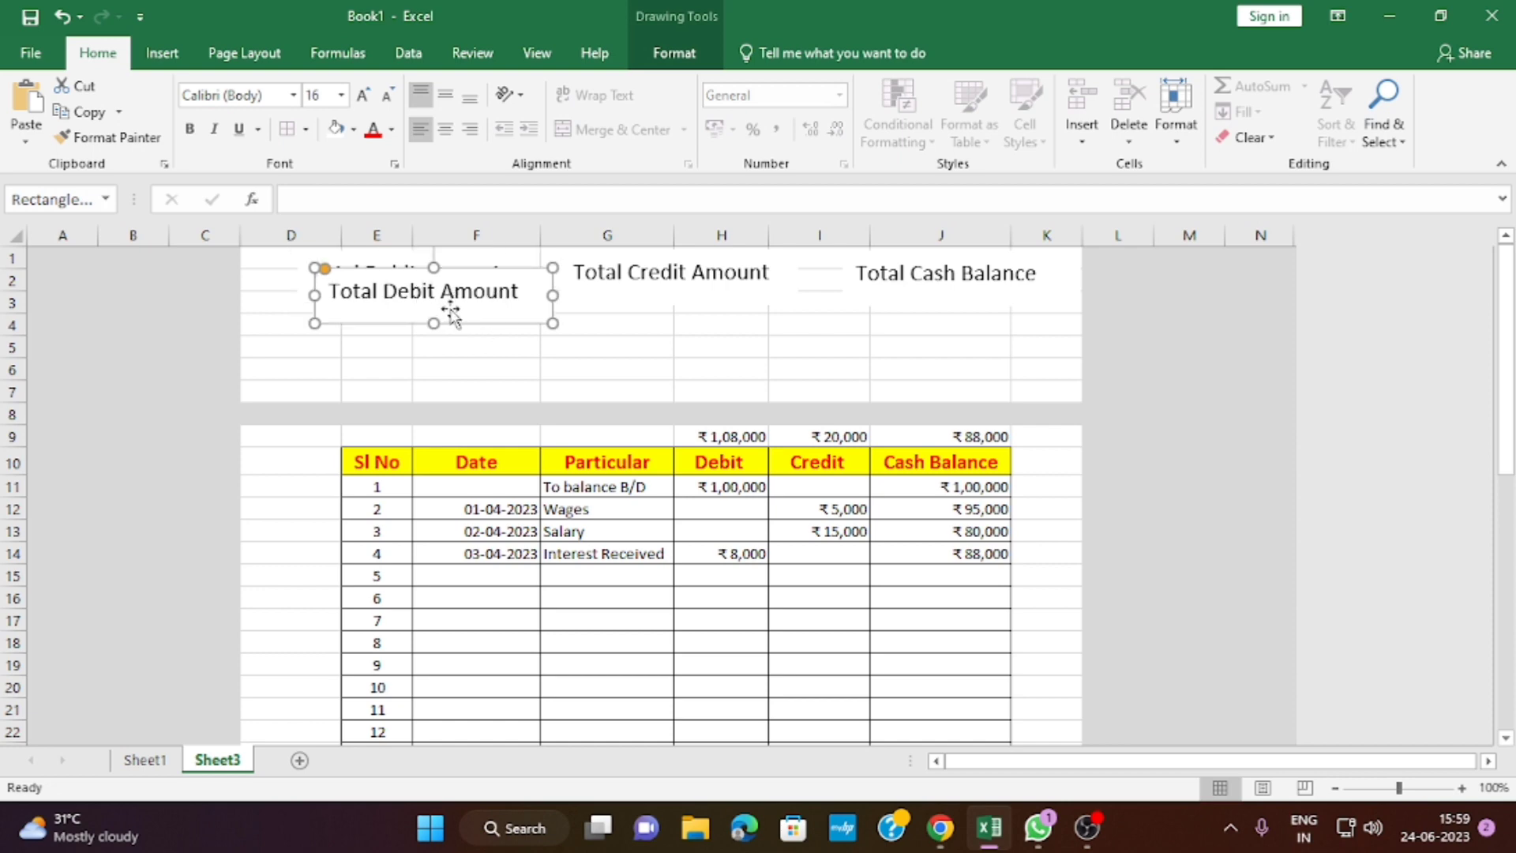
drag(451, 311, 332, 309)
click(479, 312)
key(BackSpace)
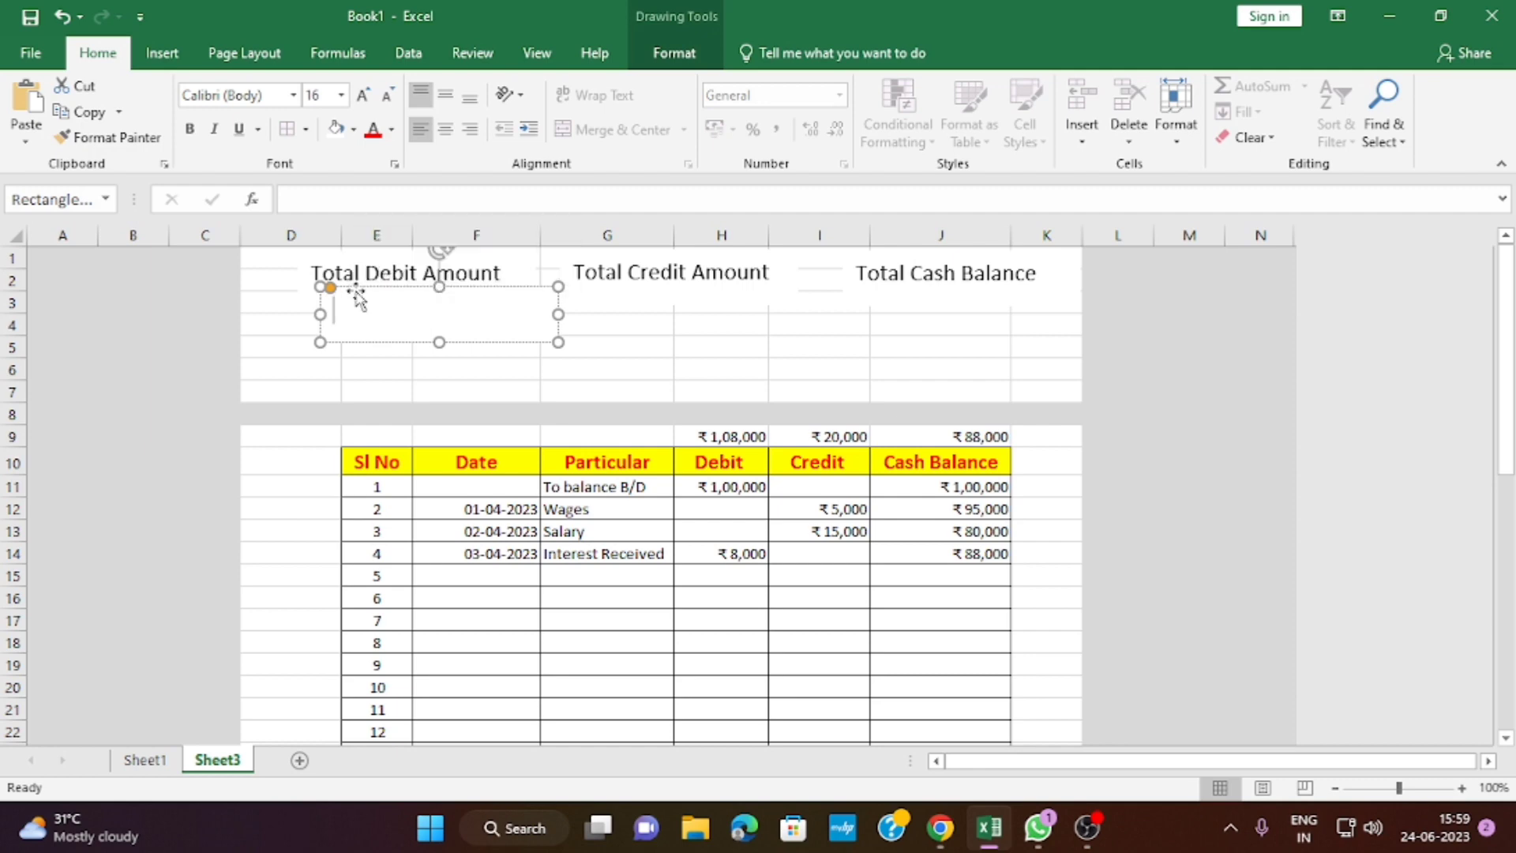
Link the empty shape under Total Debit Amount to the debit total with the formula =$H$9
click(310, 198)
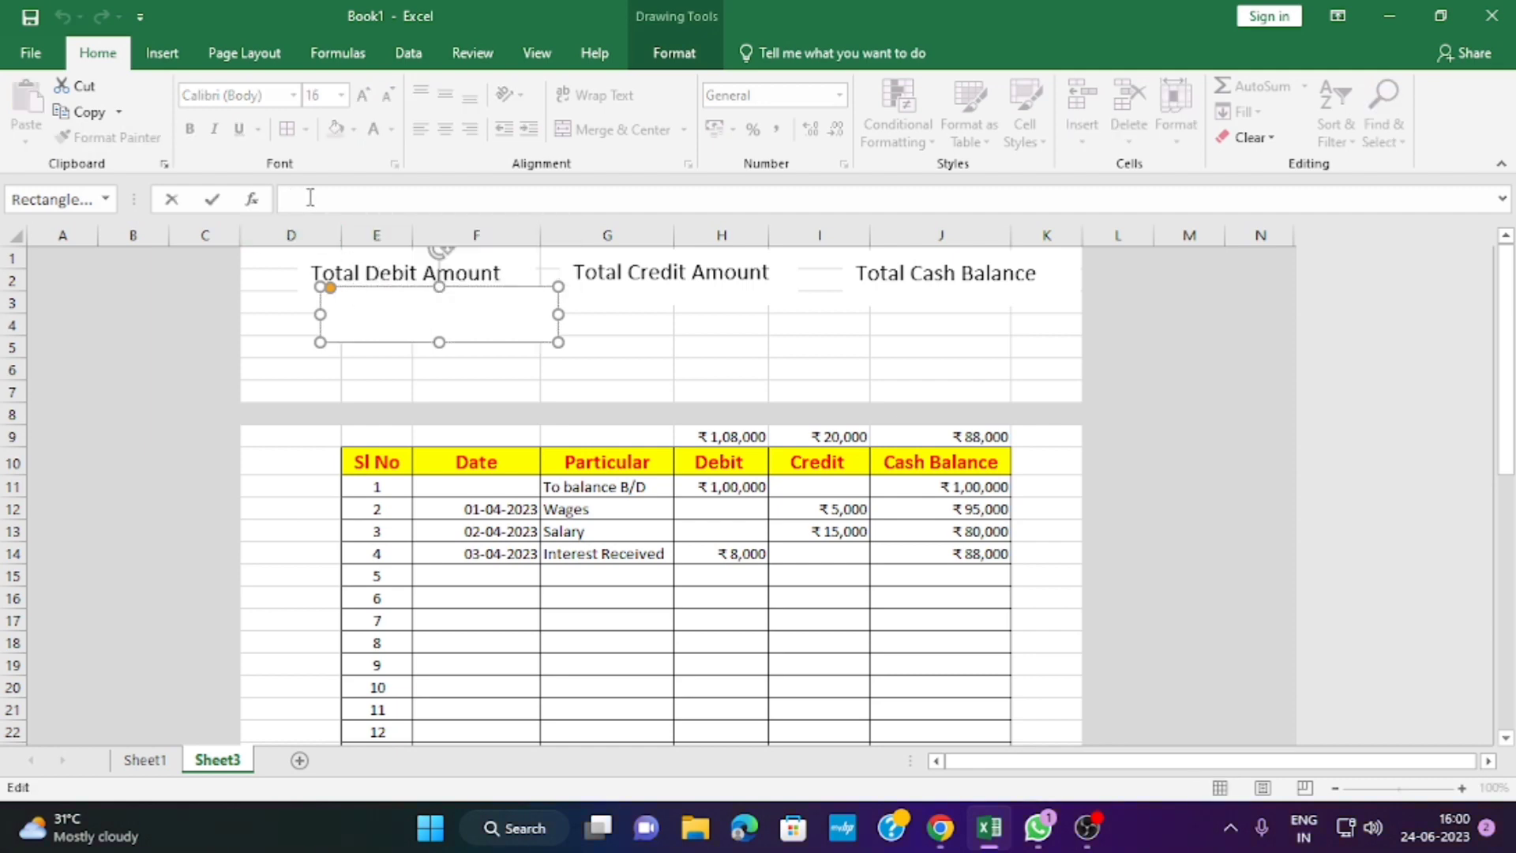
text(=)
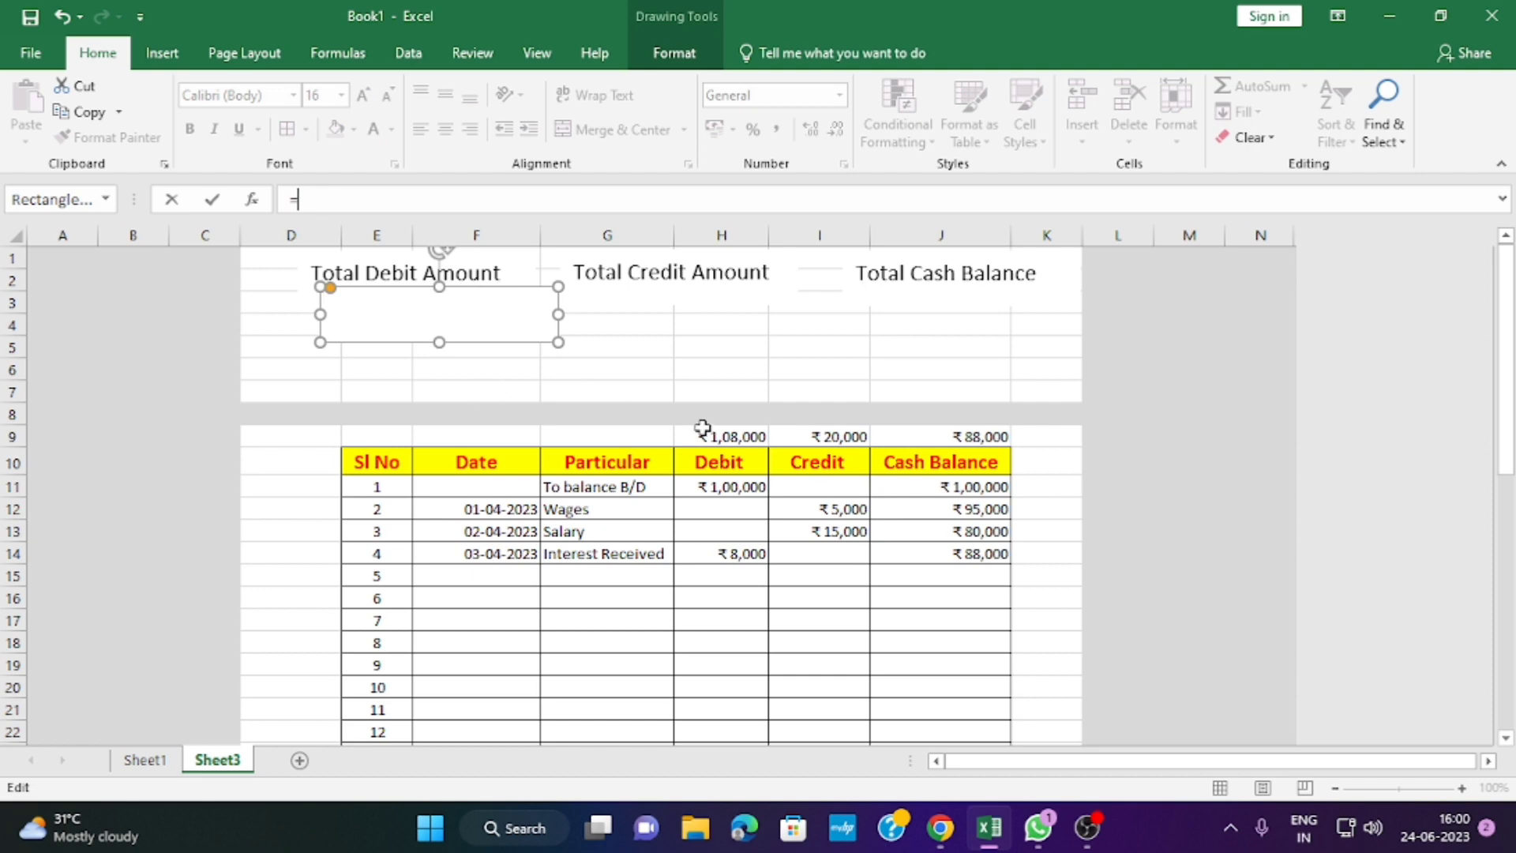
click(742, 435)
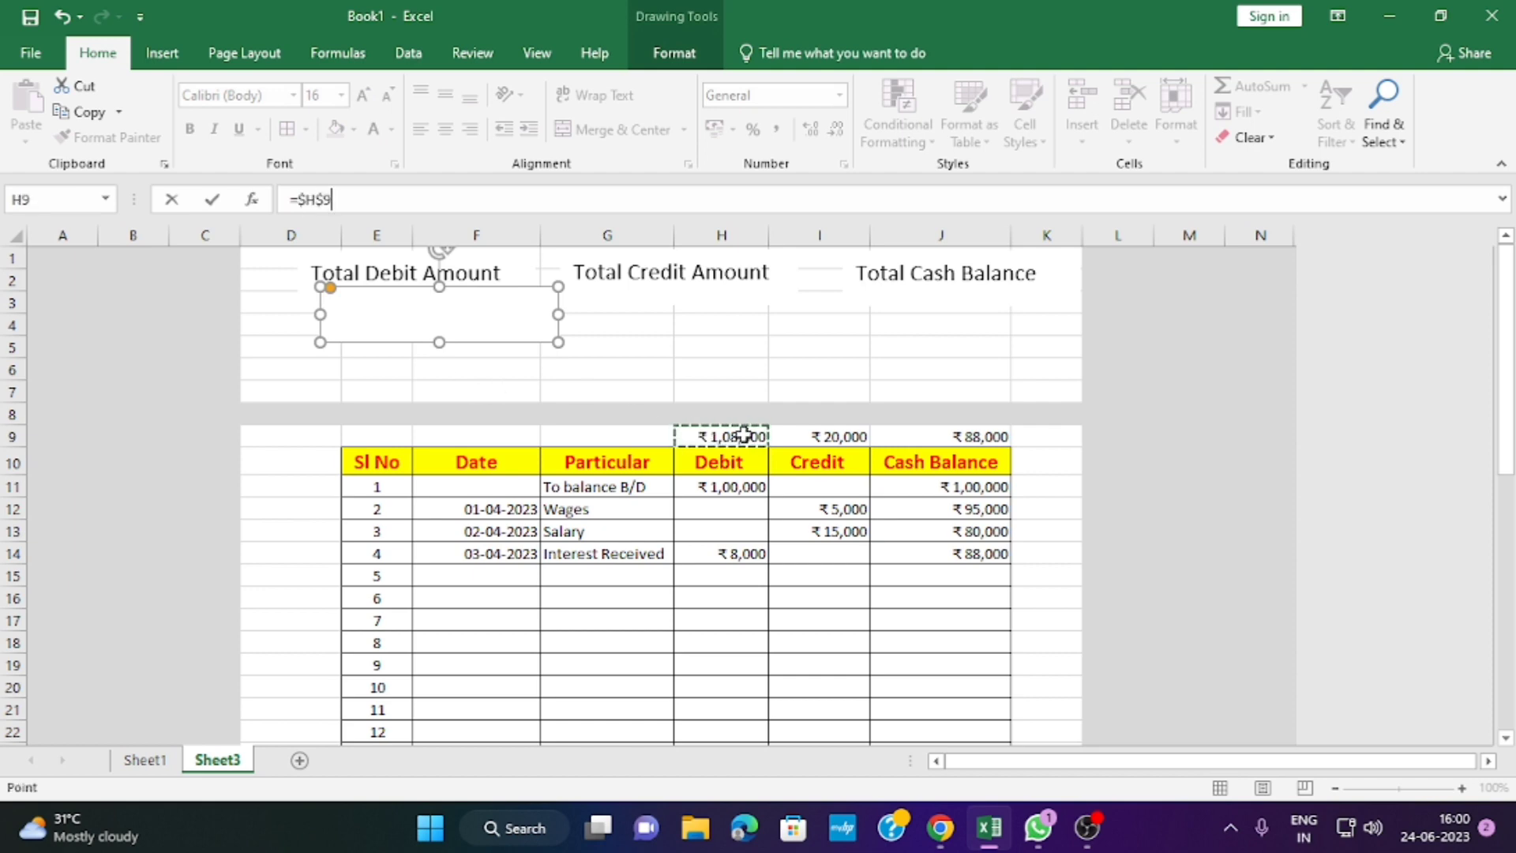
key(Return)
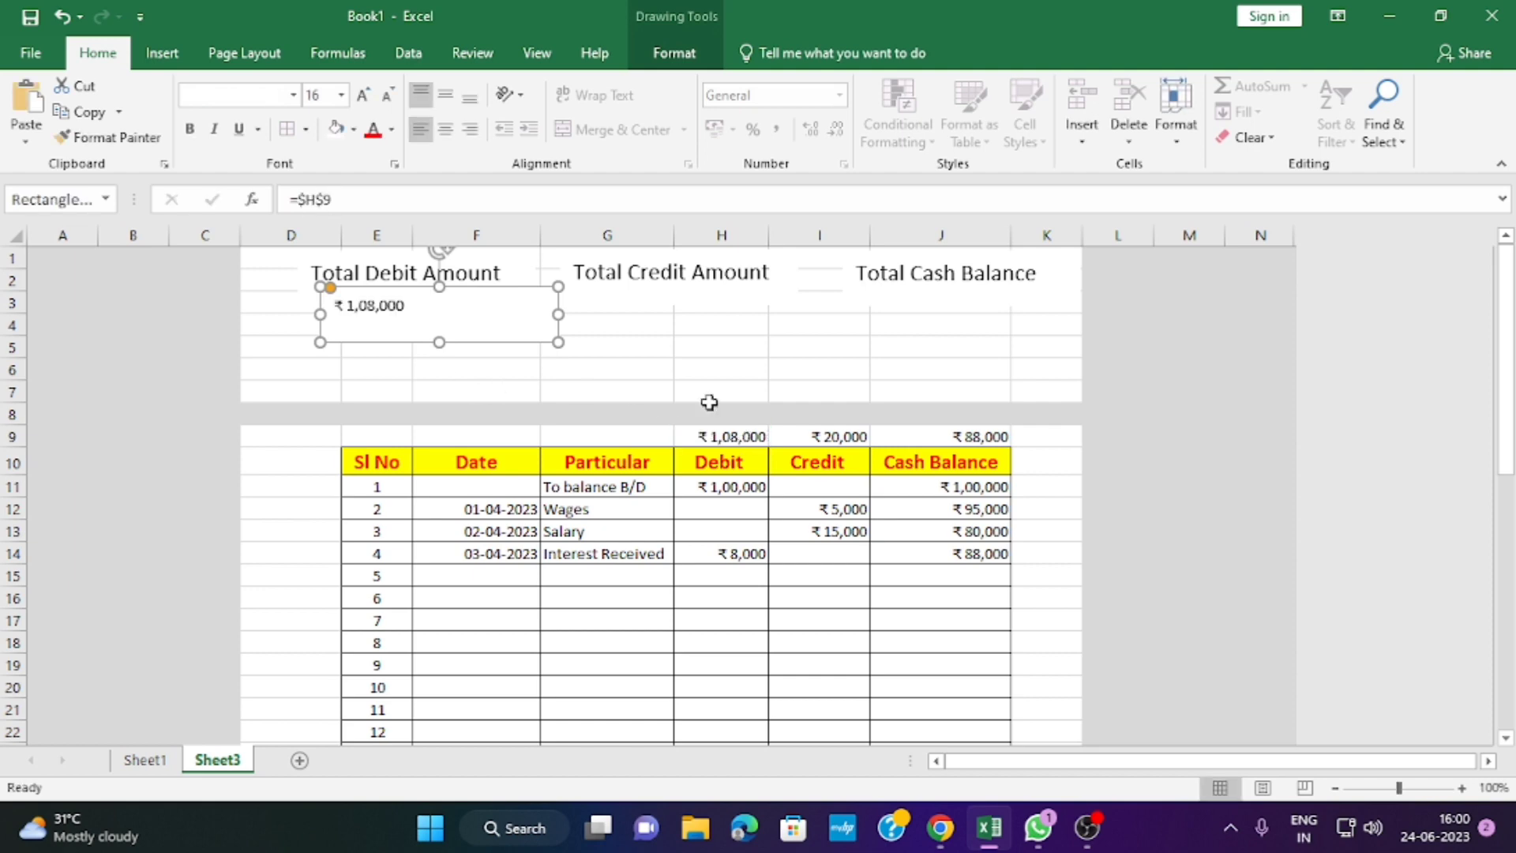
Enlarge the linked debit amount's text to 20 pt
click(372, 99)
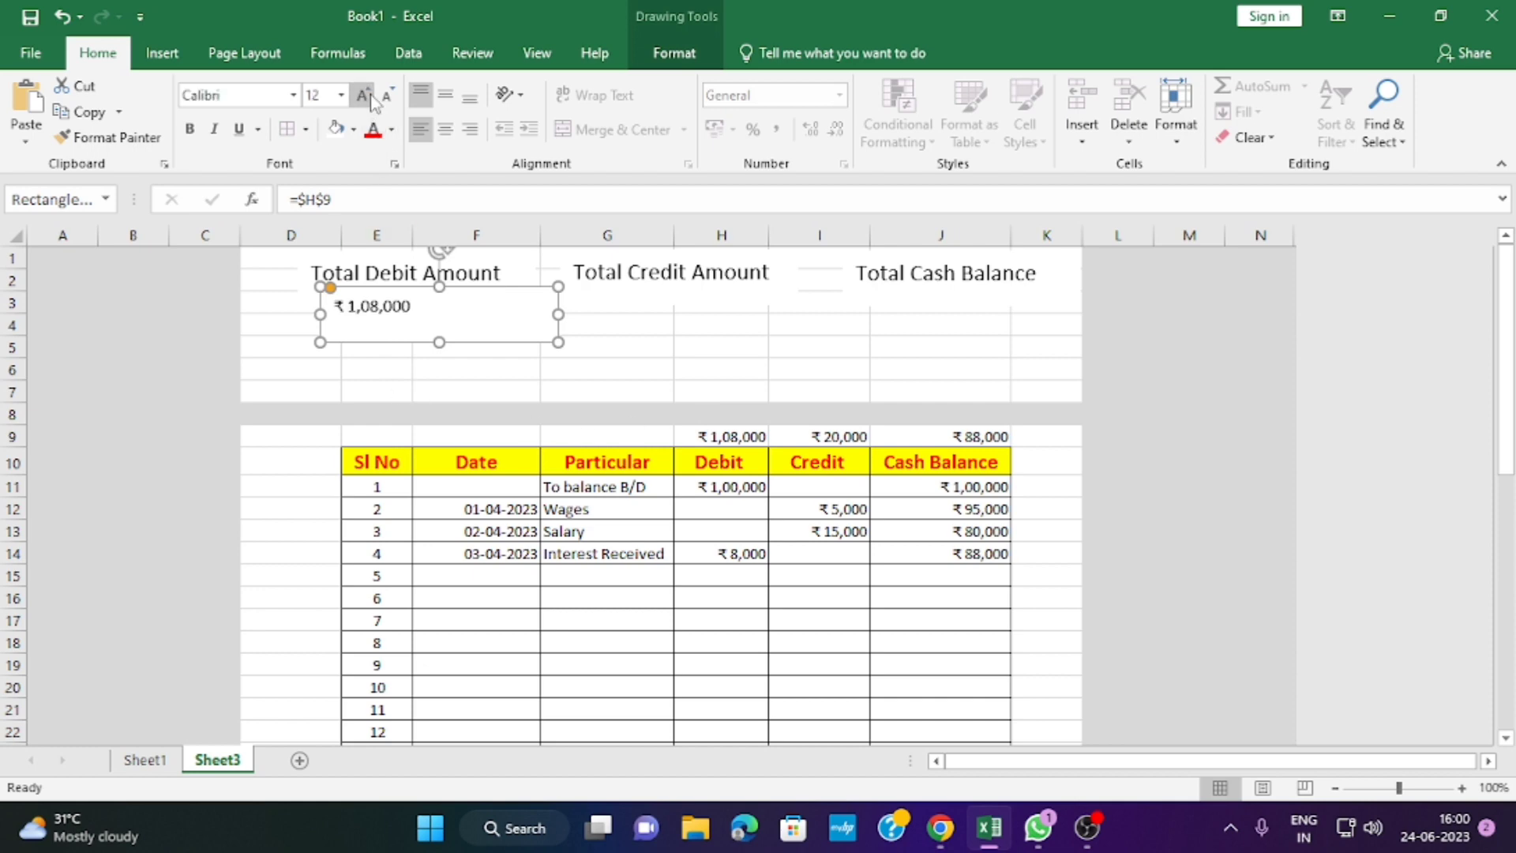
click(371, 99)
click(371, 99)
click(371, 99)
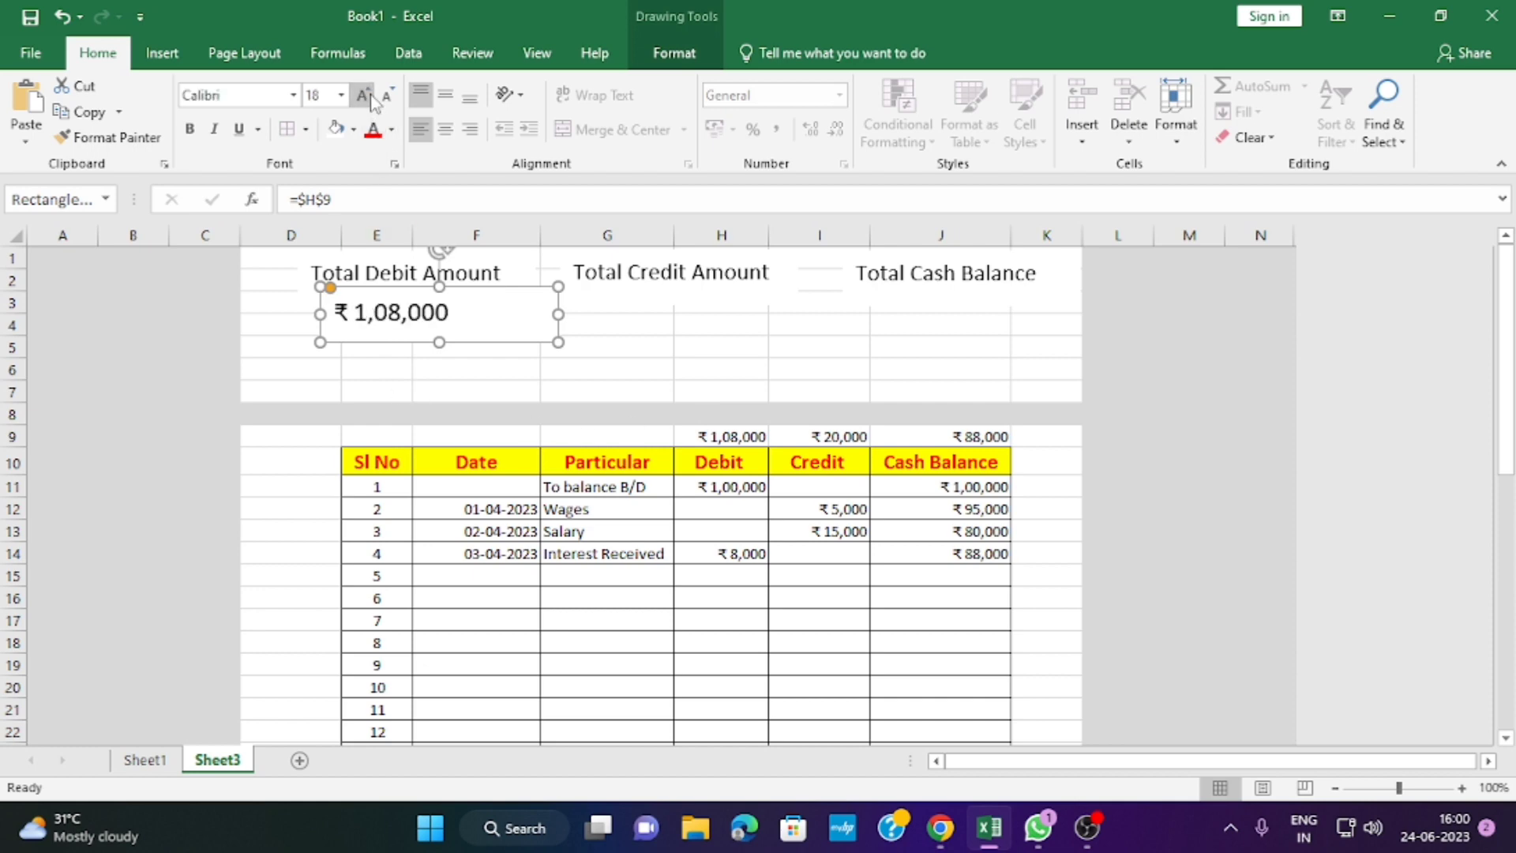
click(373, 101)
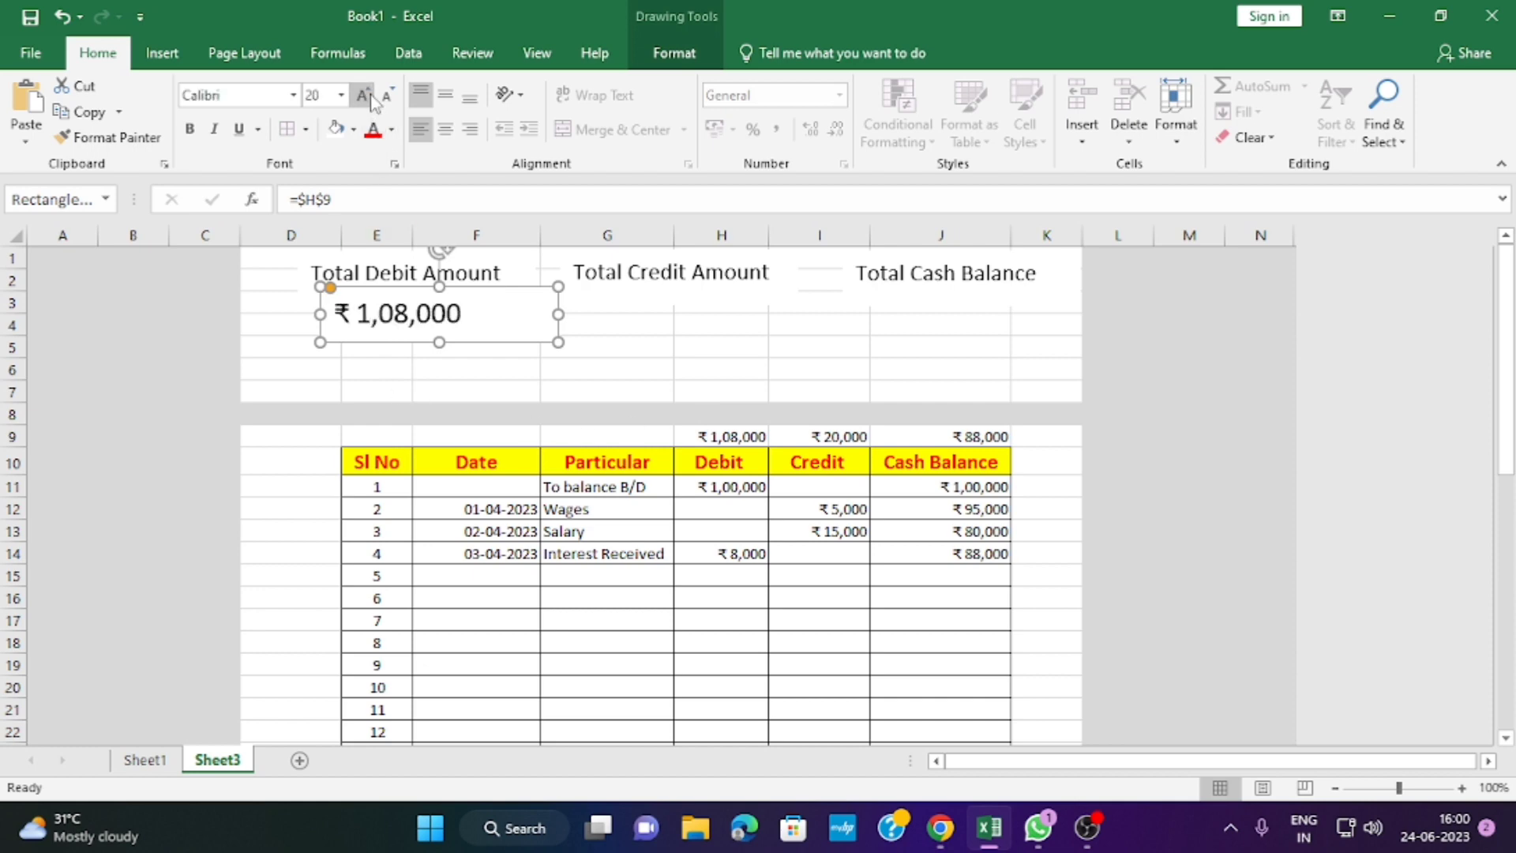
click(668, 333)
Copy the linked debit amount shape and place the copy beneath the Total Credit Amount label
click(418, 318)
drag(450, 332, 691, 309)
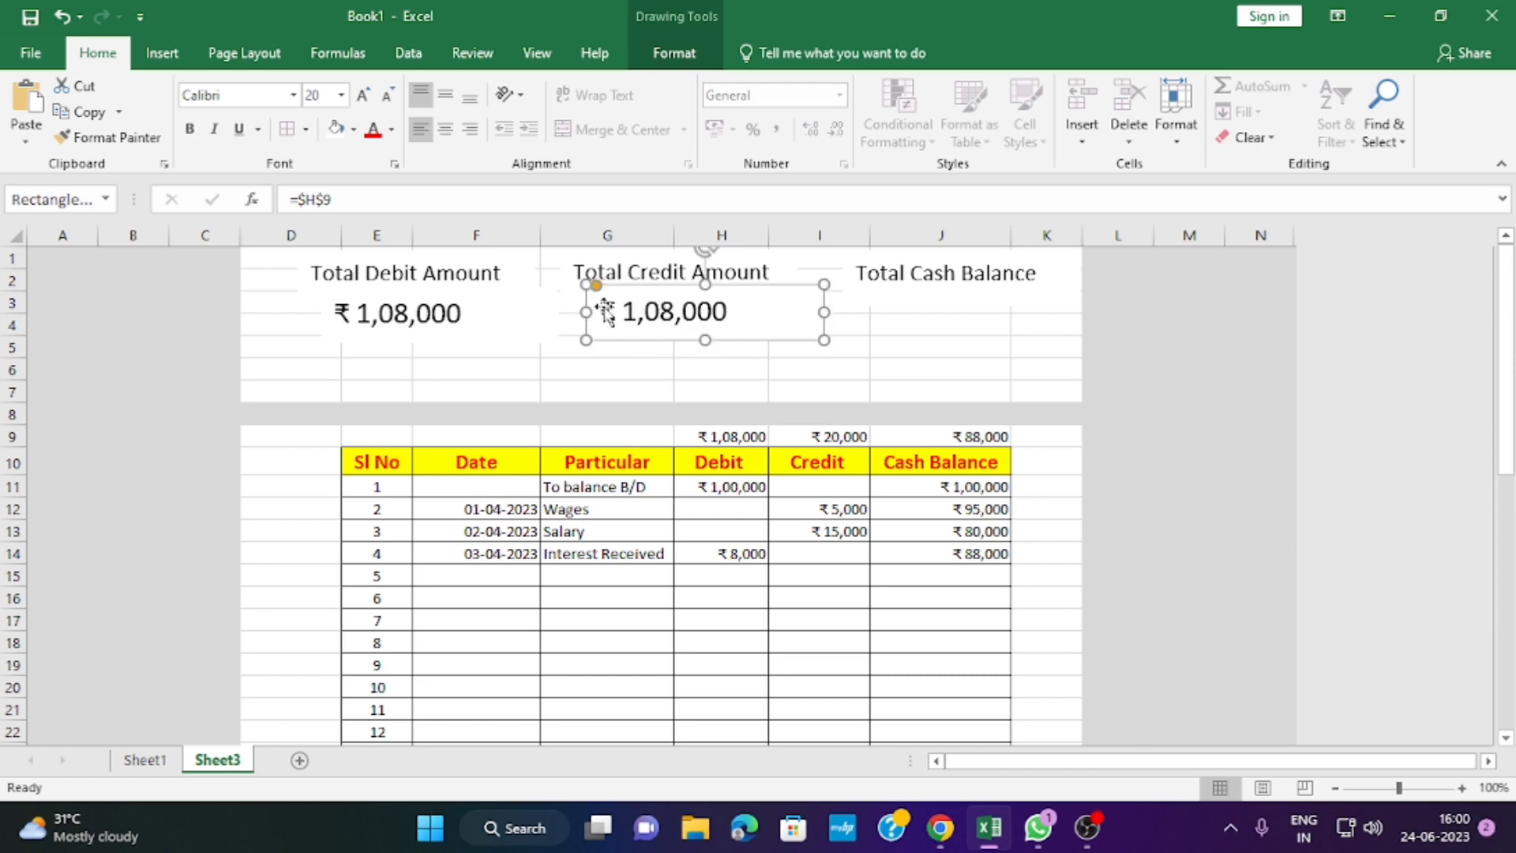
Clear the copied amount shape under Total Credit Amount and link it to the credit total with the formula =$I$9
drag(688, 305, 692, 308)
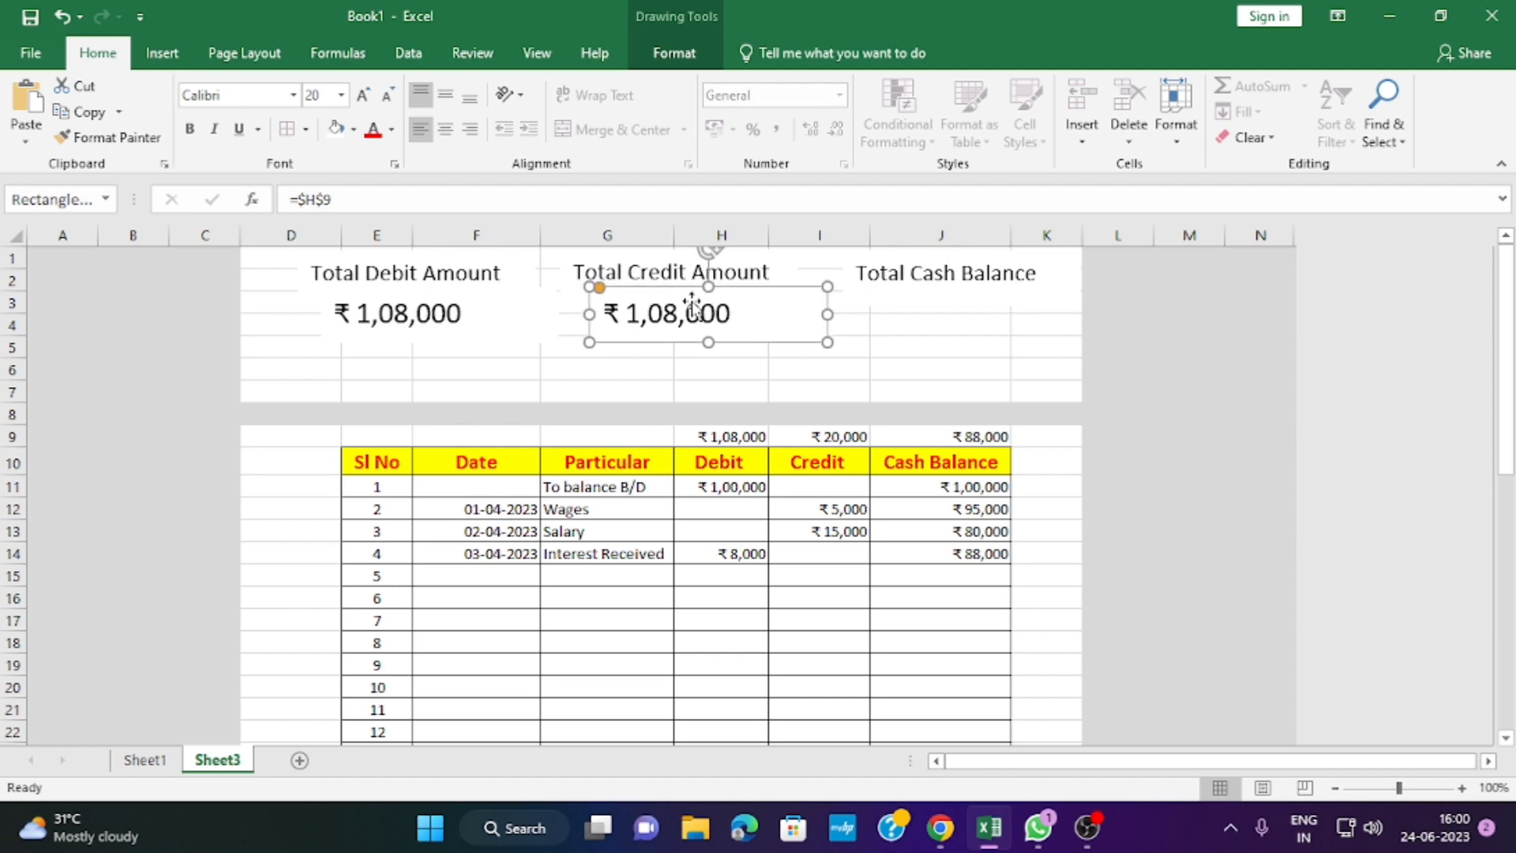
click(604, 313)
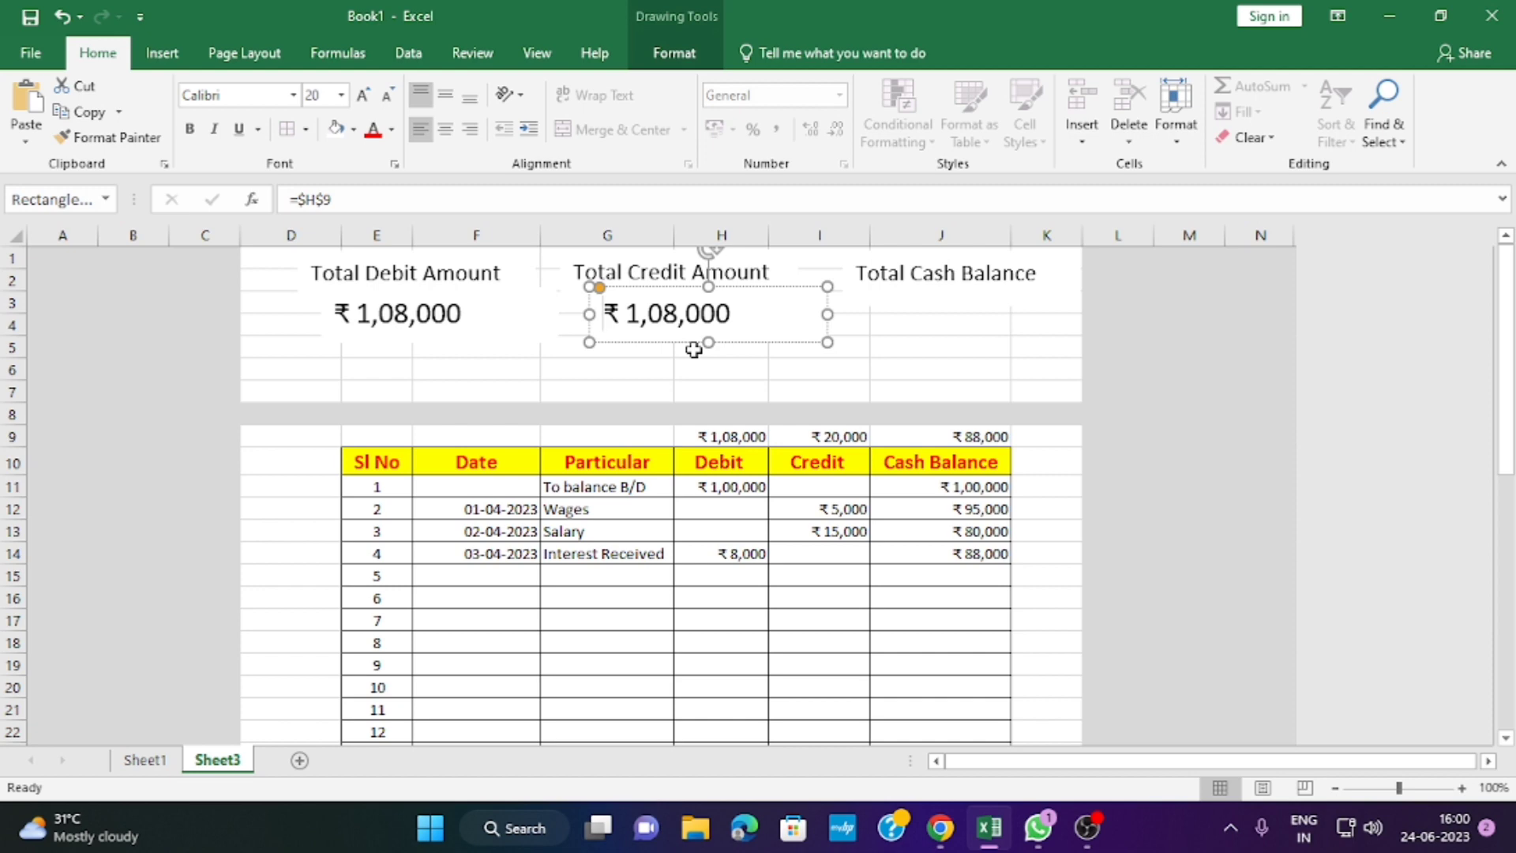
key(Delete)
drag(362, 202, 272, 205)
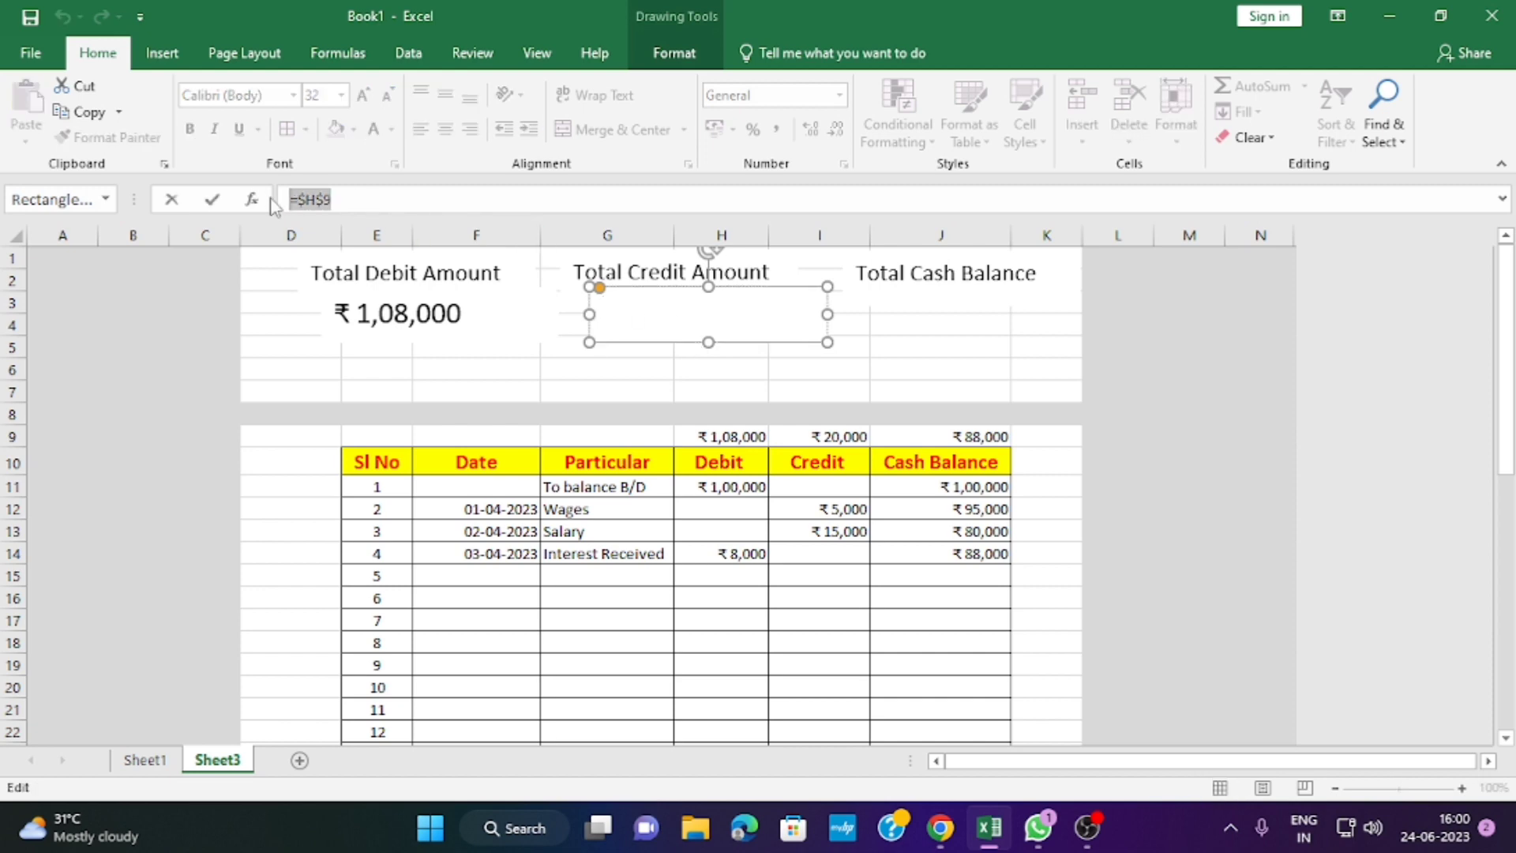
text(=)
click(833, 436)
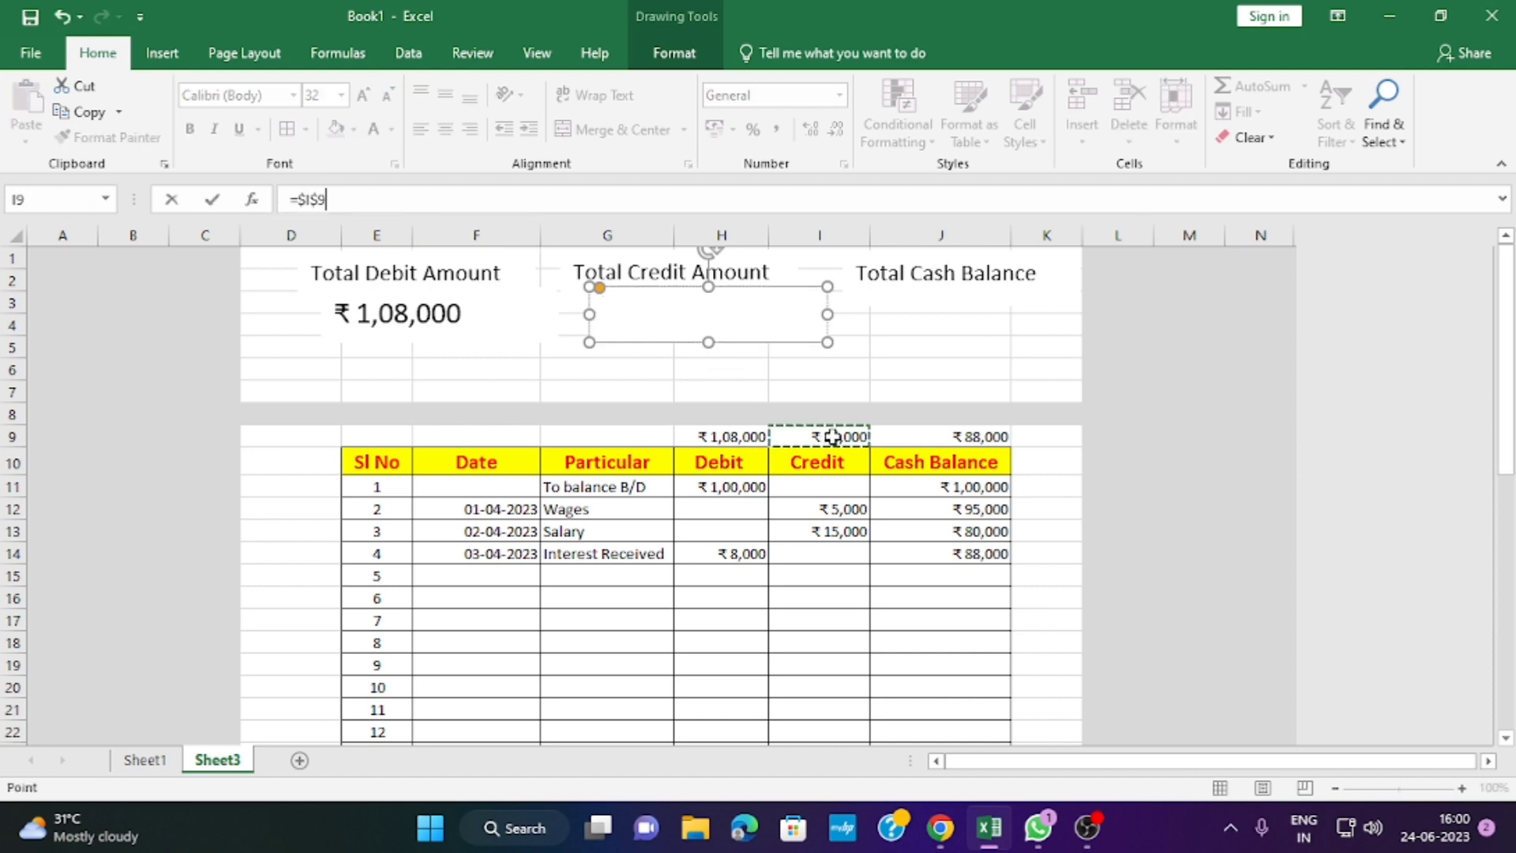
key(Return)
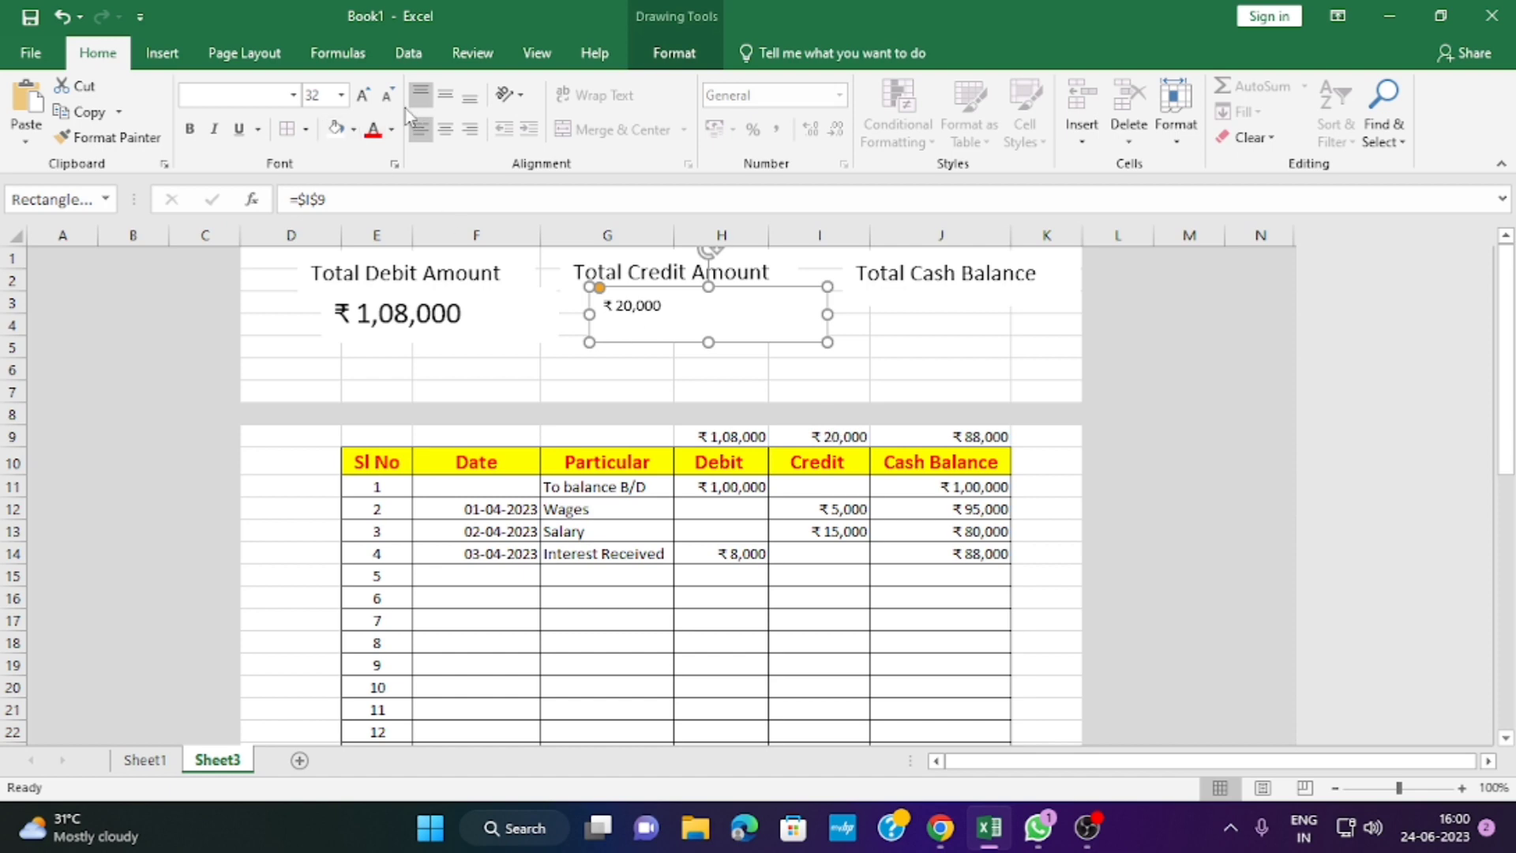
Set the linked credit amount's text size to 20 pt
click(362, 96)
click(361, 95)
click(362, 96)
click(362, 95)
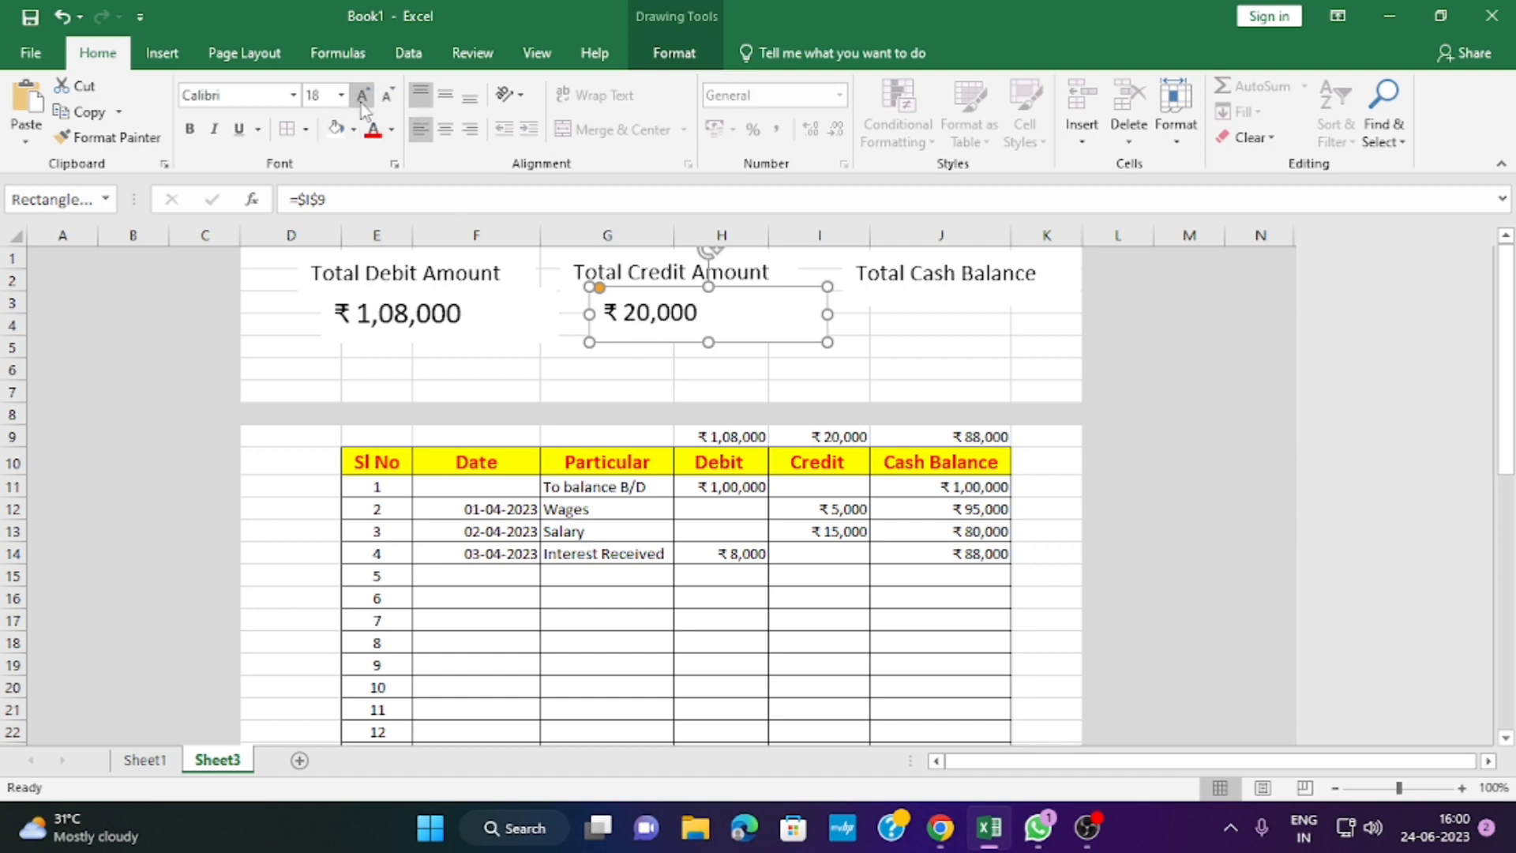
click(361, 95)
click(361, 96)
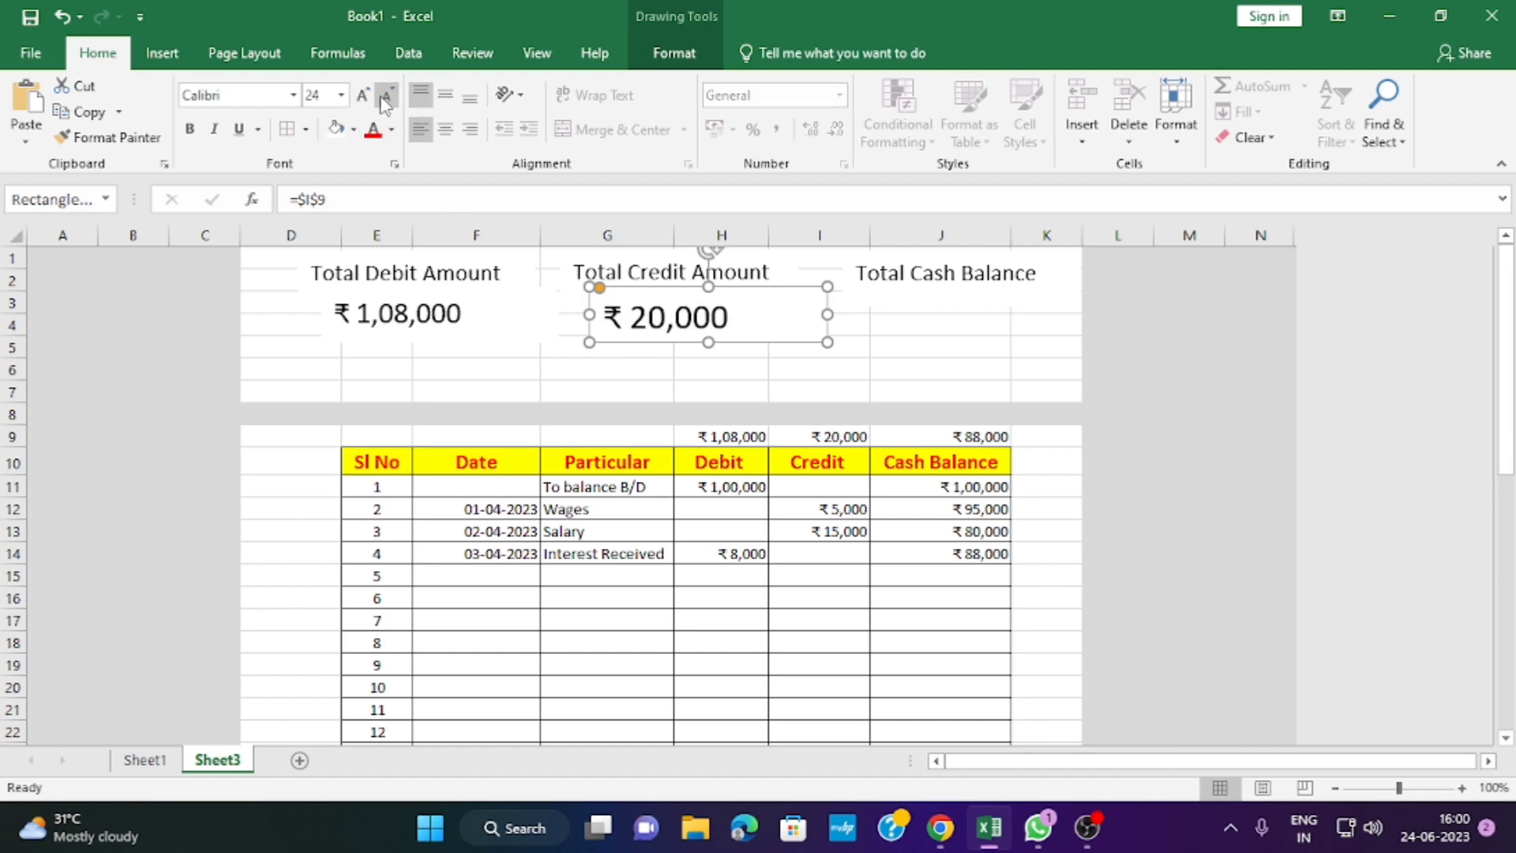
click(387, 96)
click(387, 96)
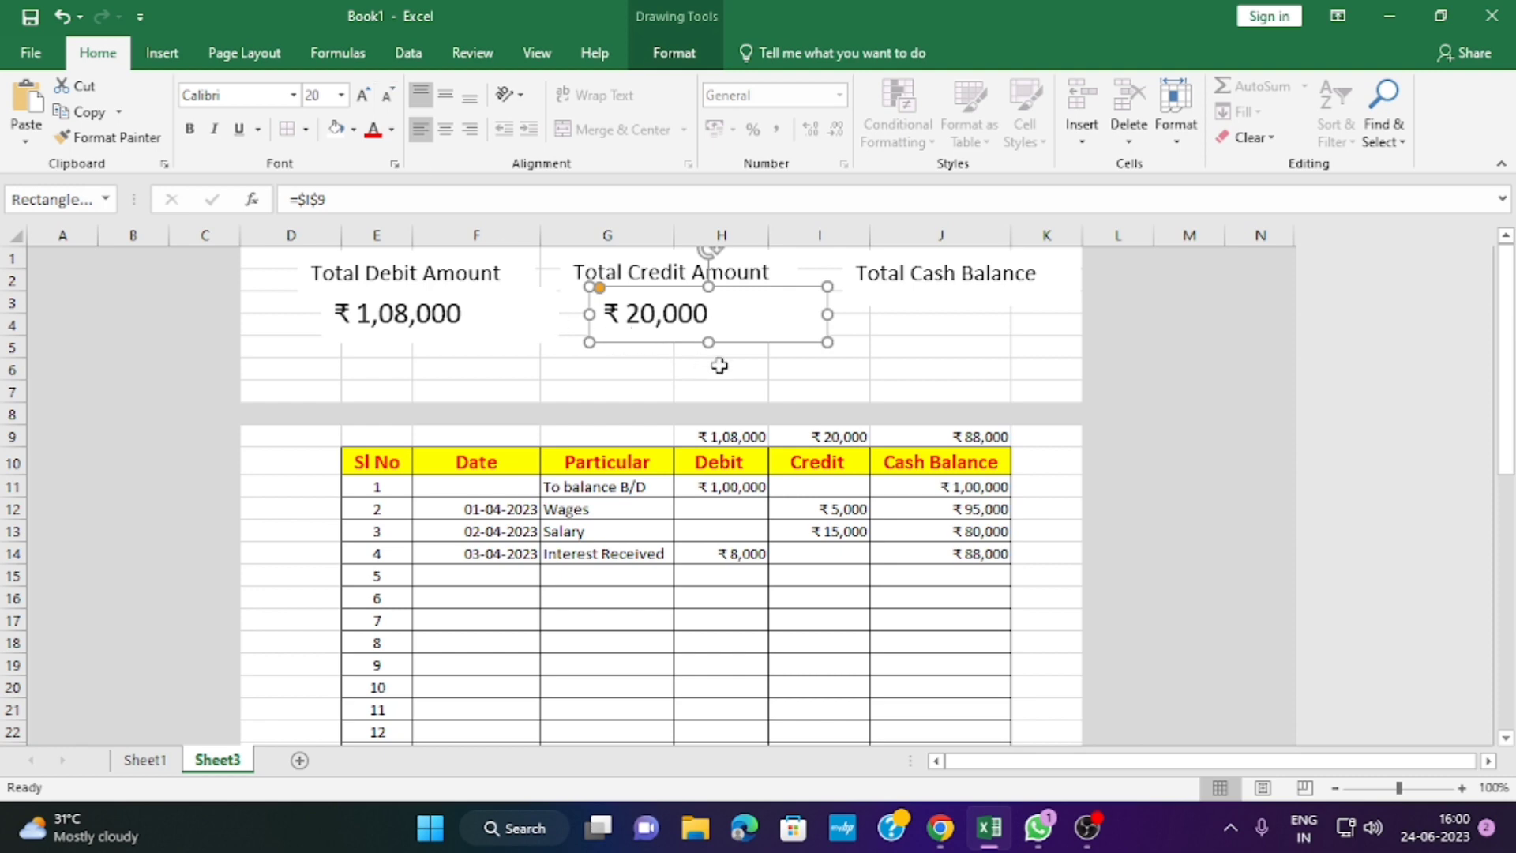
Duplicate the credit amount shape beneath the Total Cash Balance label and link the copy to the balance total with =$J$9
drag(718, 331, 955, 312)
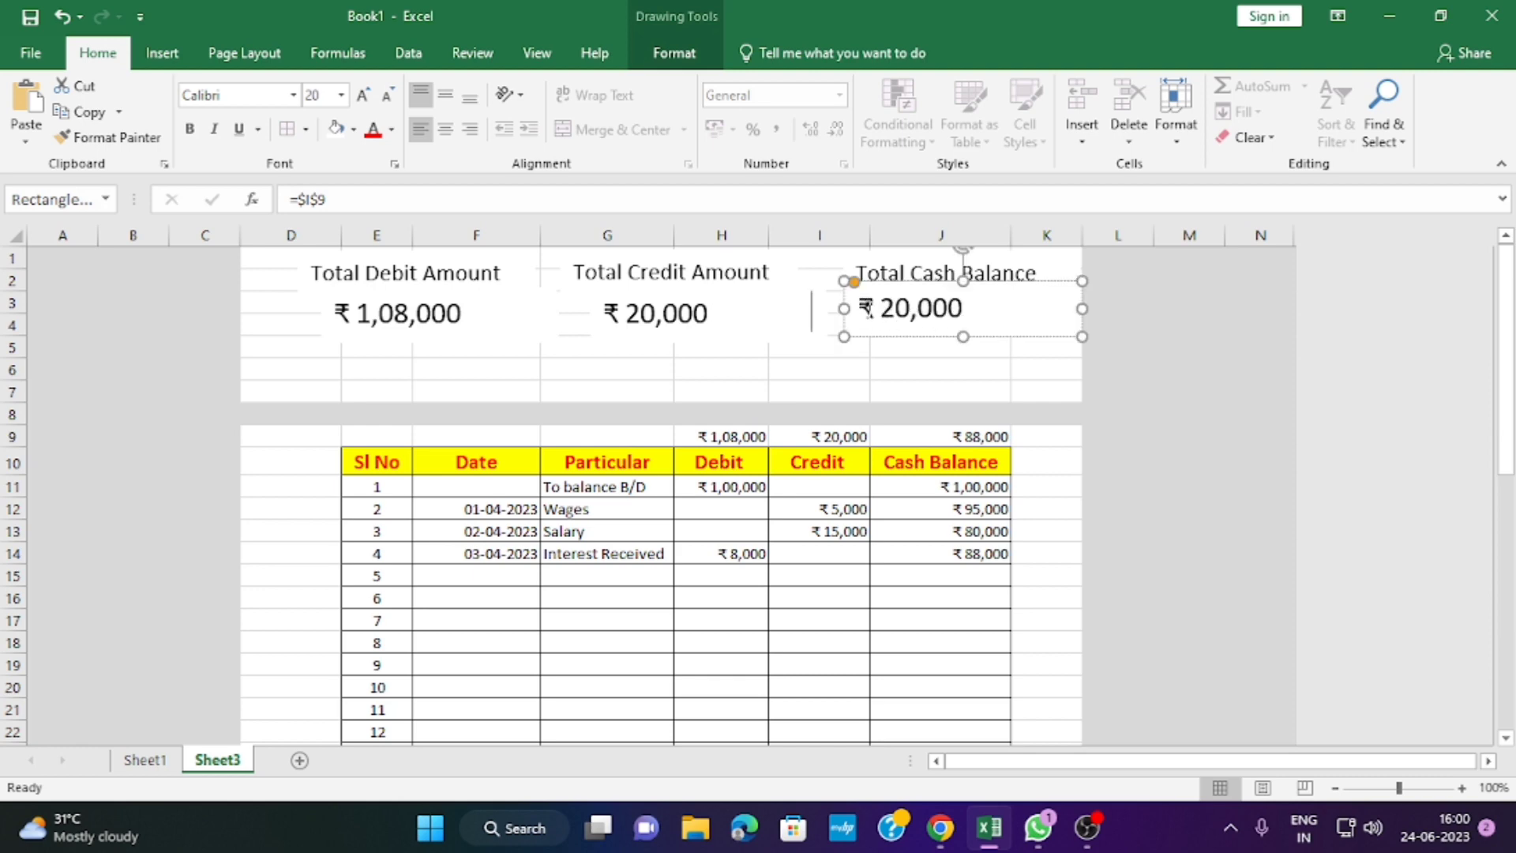
click(963, 309)
drag(338, 200, 255, 202)
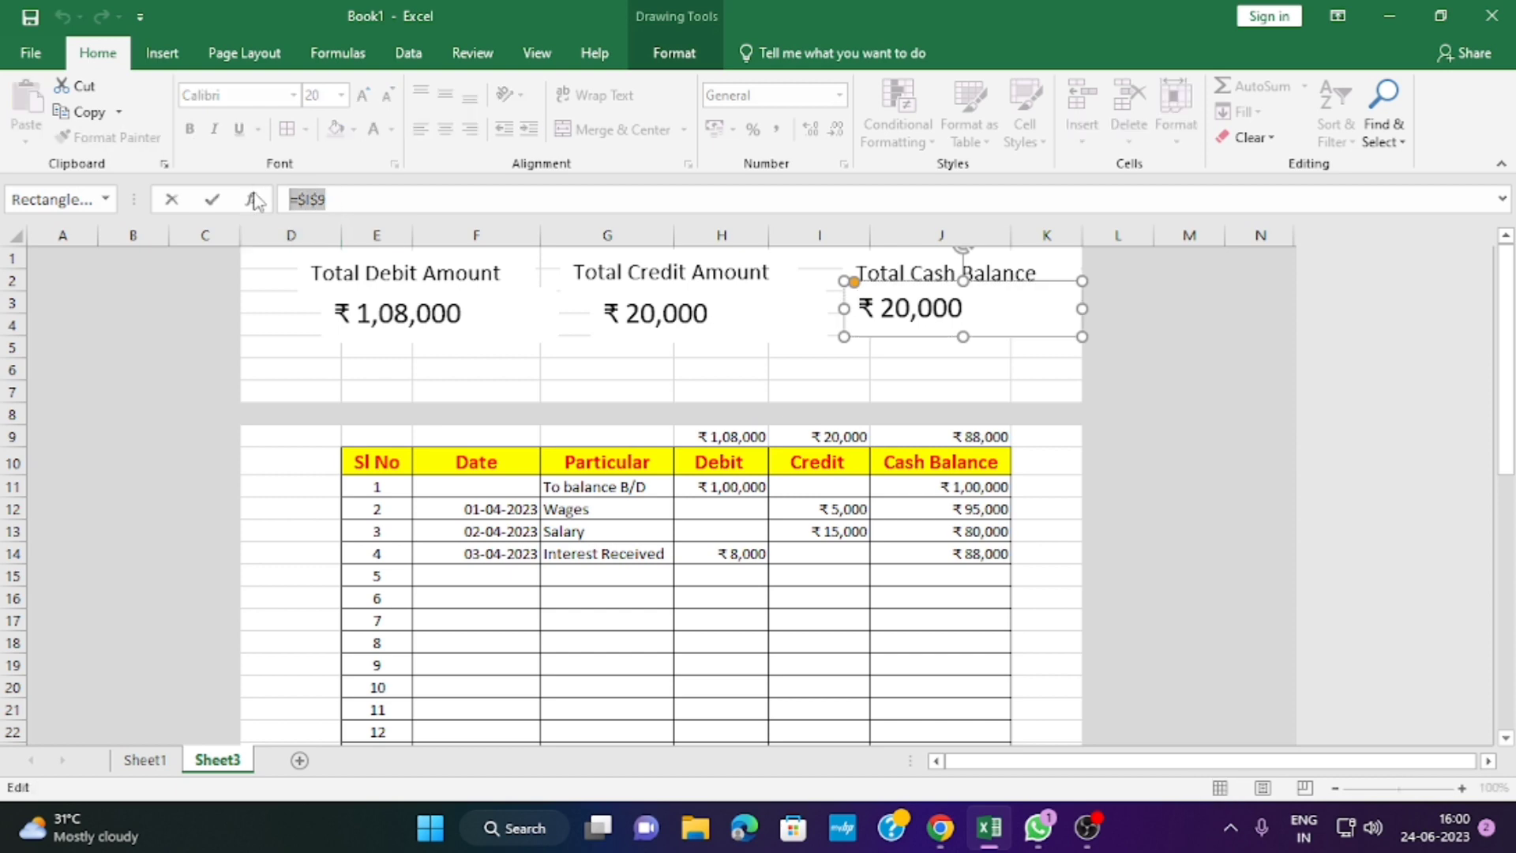
text(=)
click(967, 436)
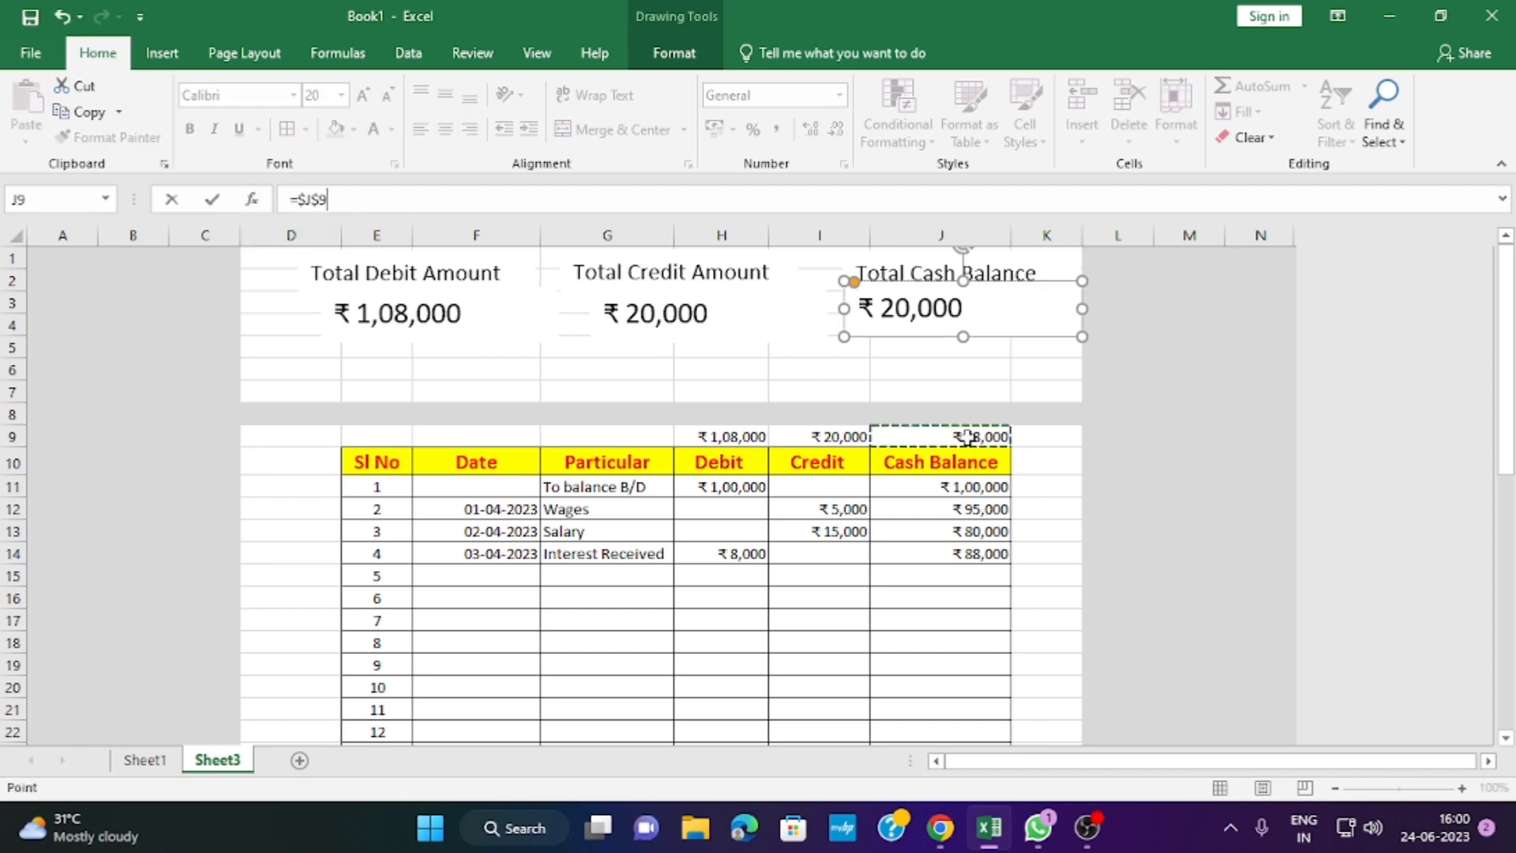
key(Return)
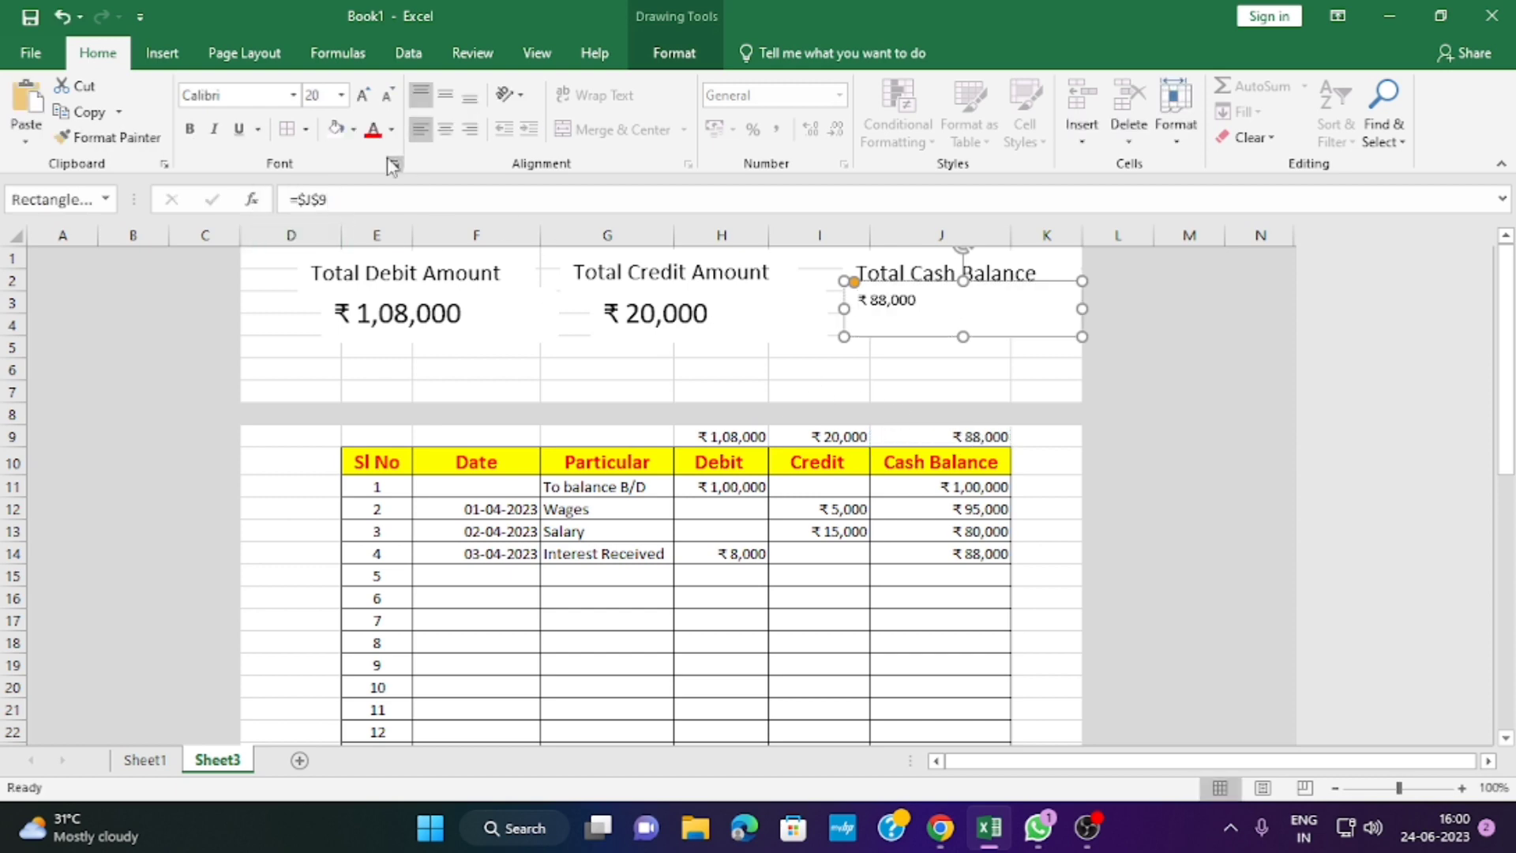
Enlarge the linked cash balance amount's text to match the other two amounts and shift its shape slightly under the label
click(364, 96)
click(364, 96)
click(368, 103)
click(368, 102)
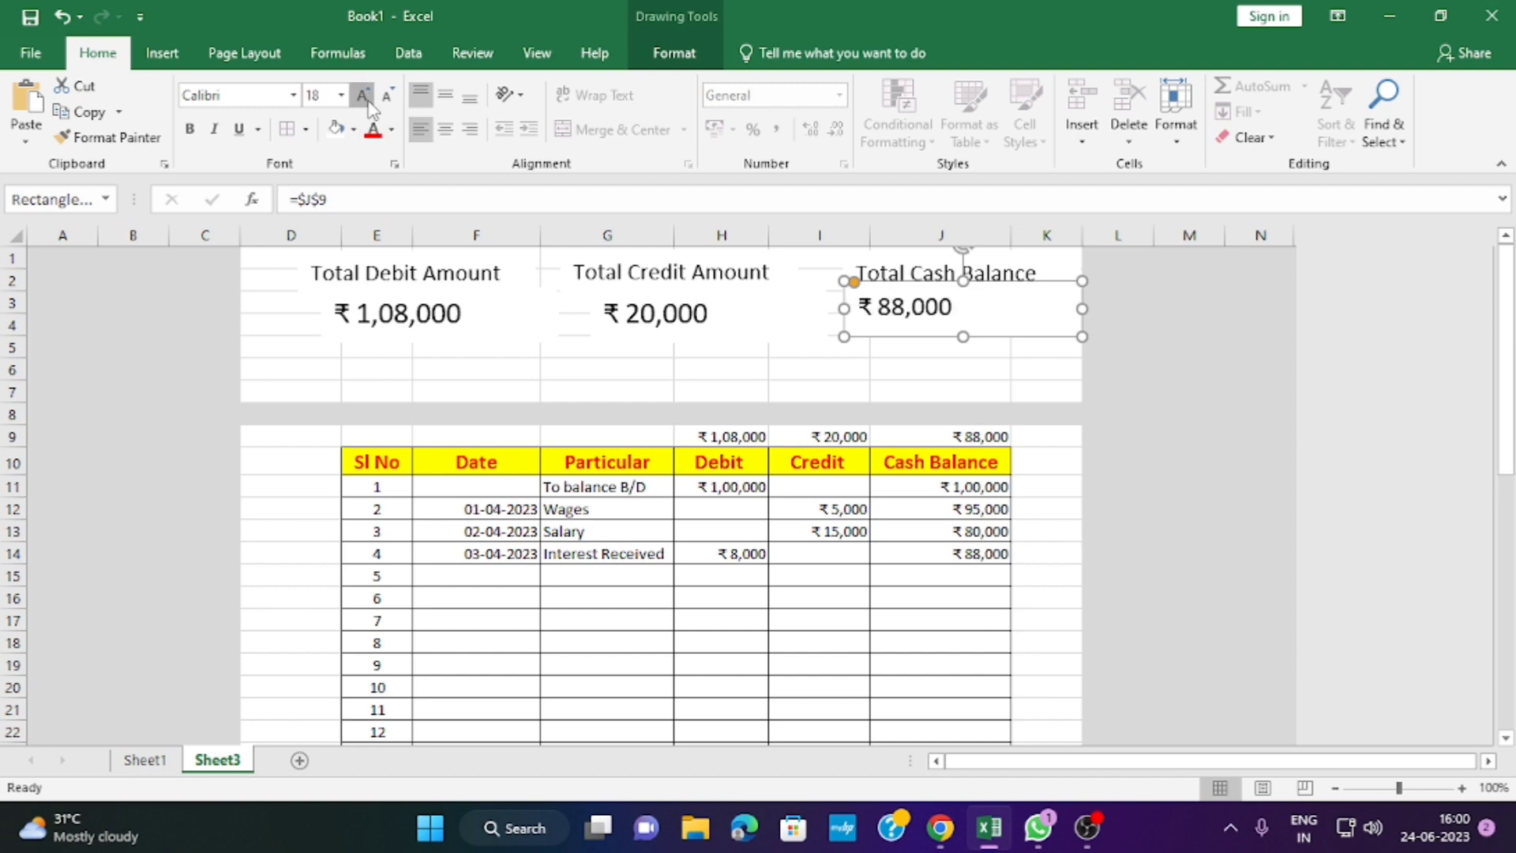
mouse_move(887, 308)
mouse_down()
mouse_move(921, 308)
mouse_move(904, 308)
mouse_up()
click(581, 396)
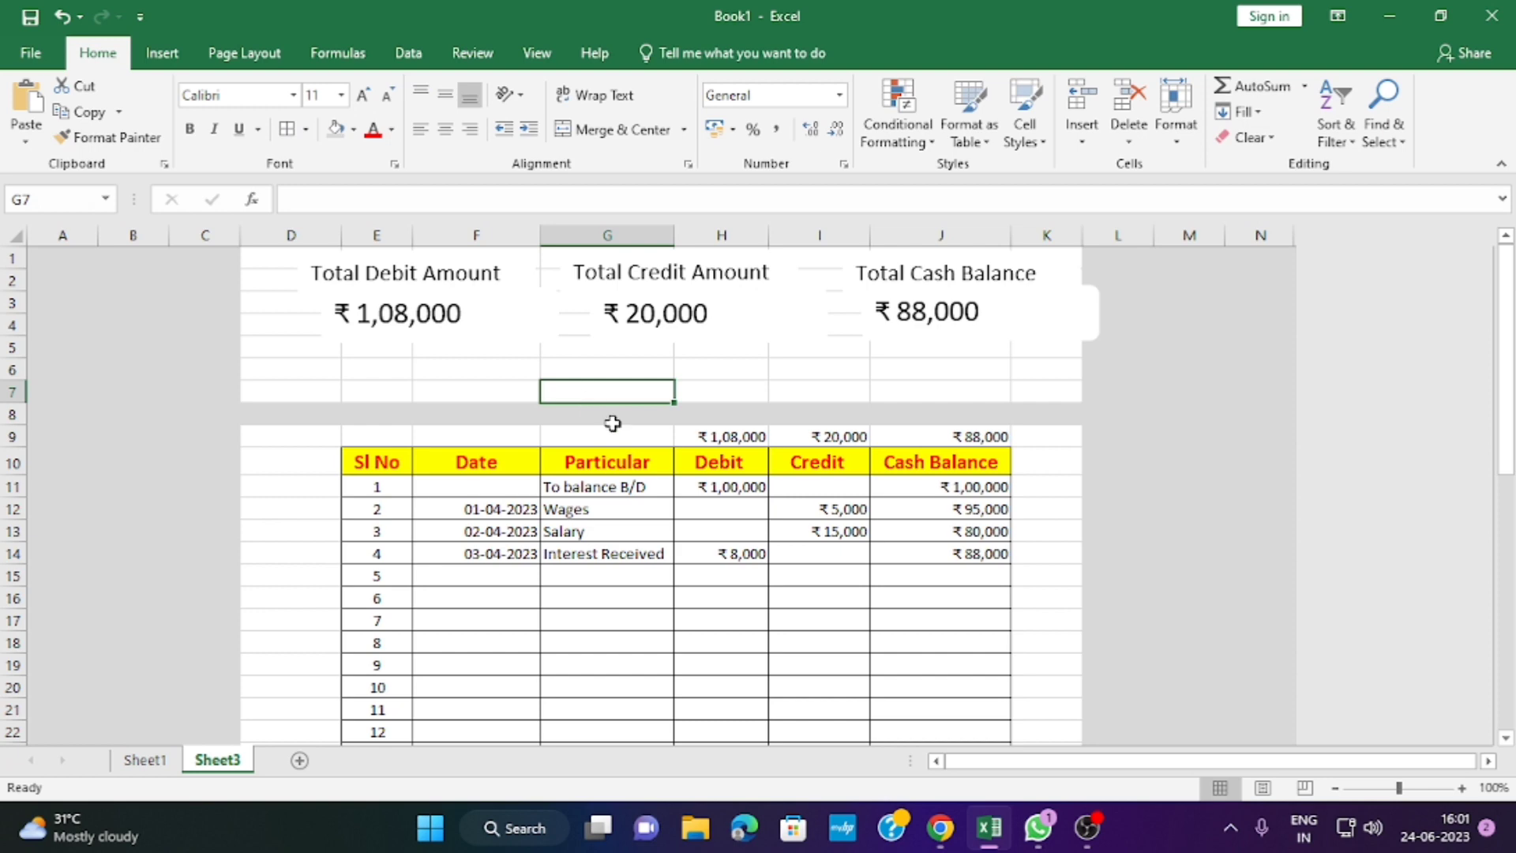
click(487, 341)
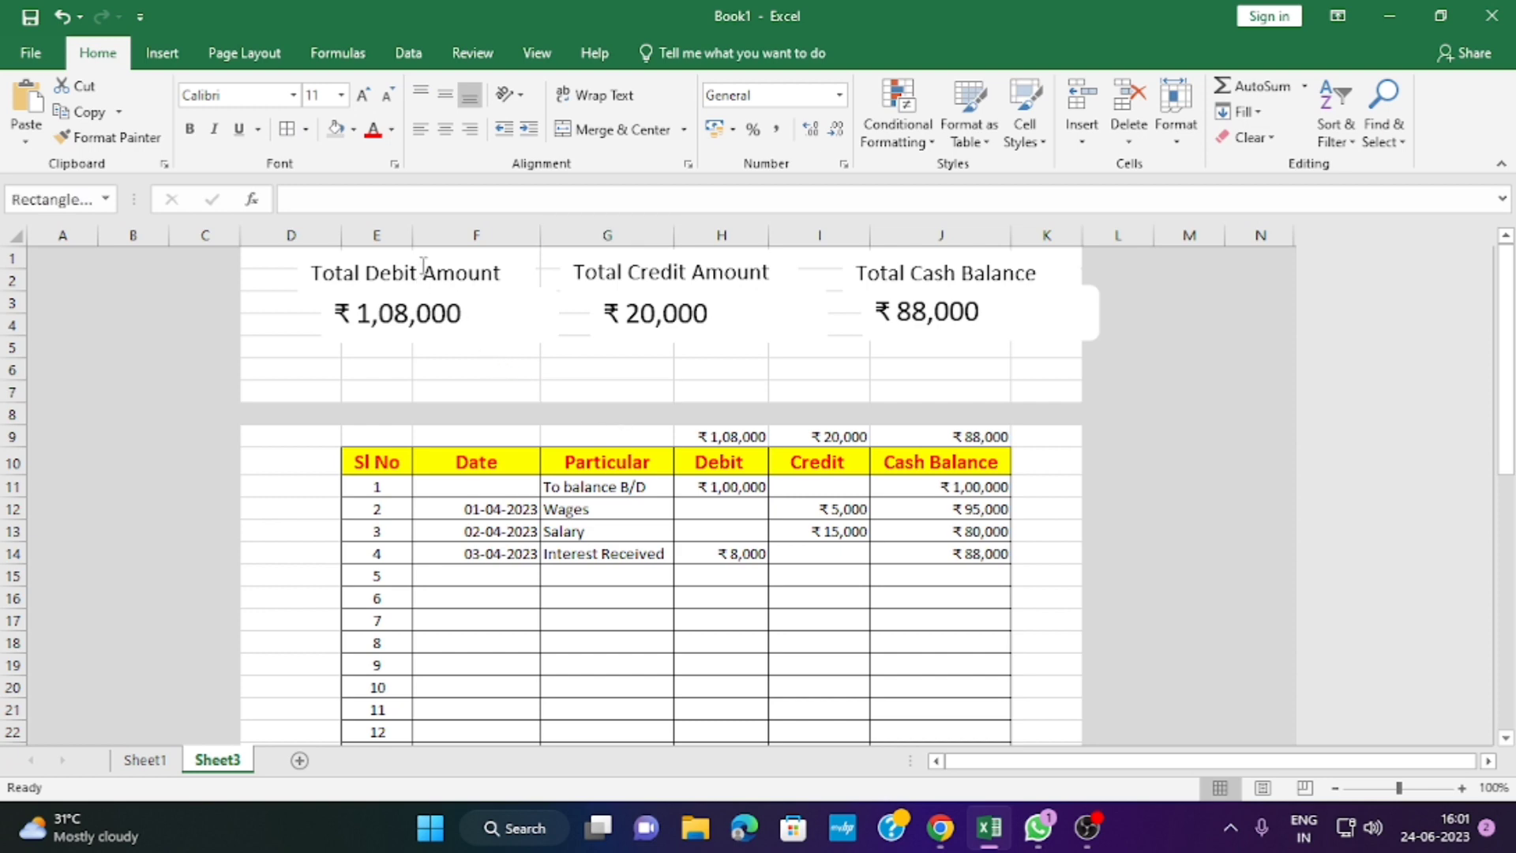
click(608, 399)
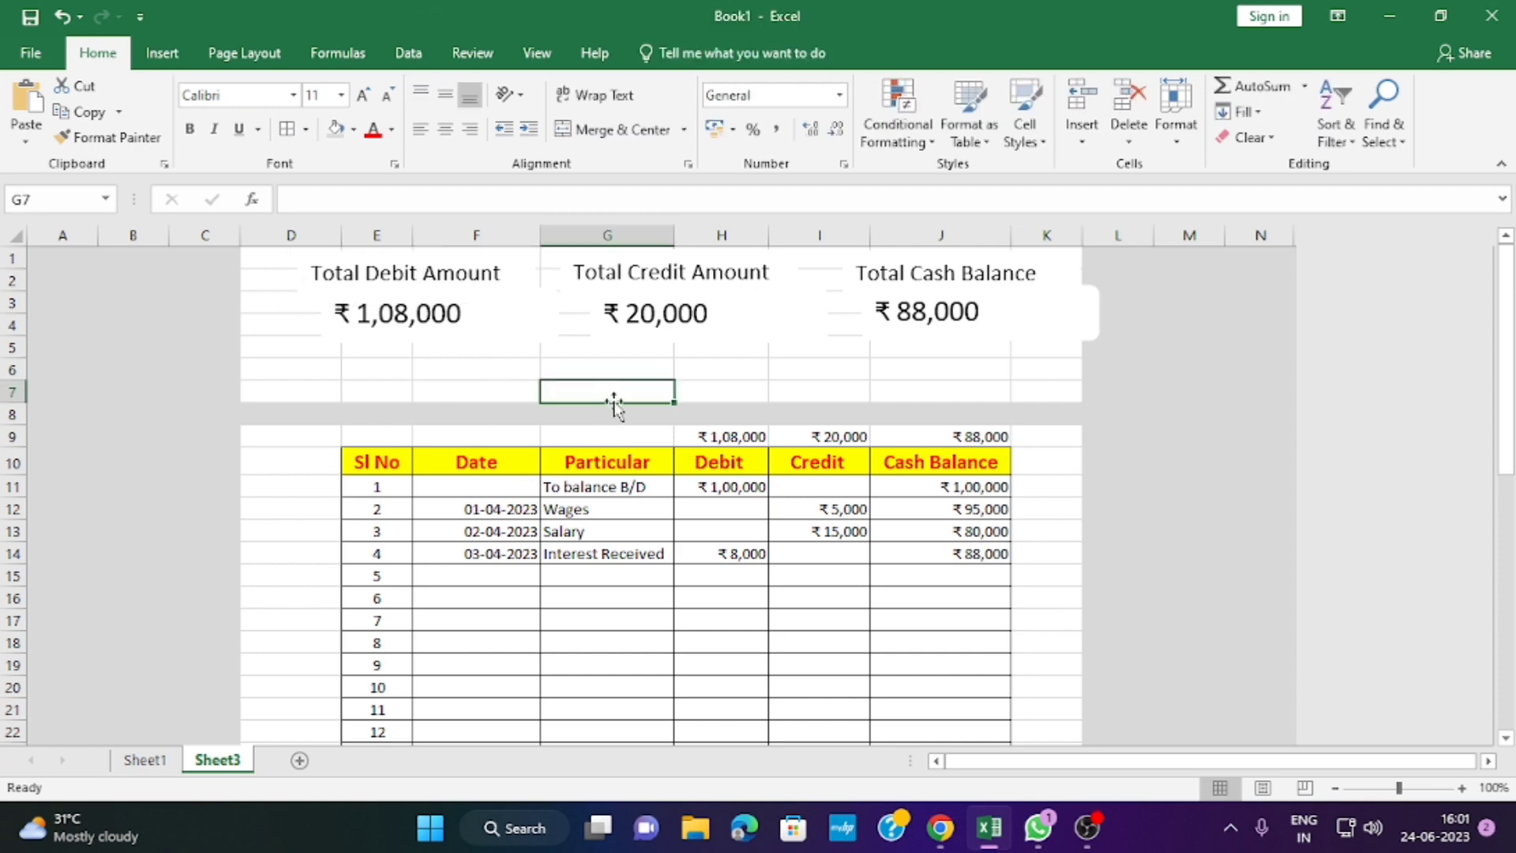
Fill in cash book entry 5 with date 4/4/2023, particular Adv Exp Paid and a credit of 12000
click(513, 576)
text(4/4/2023)
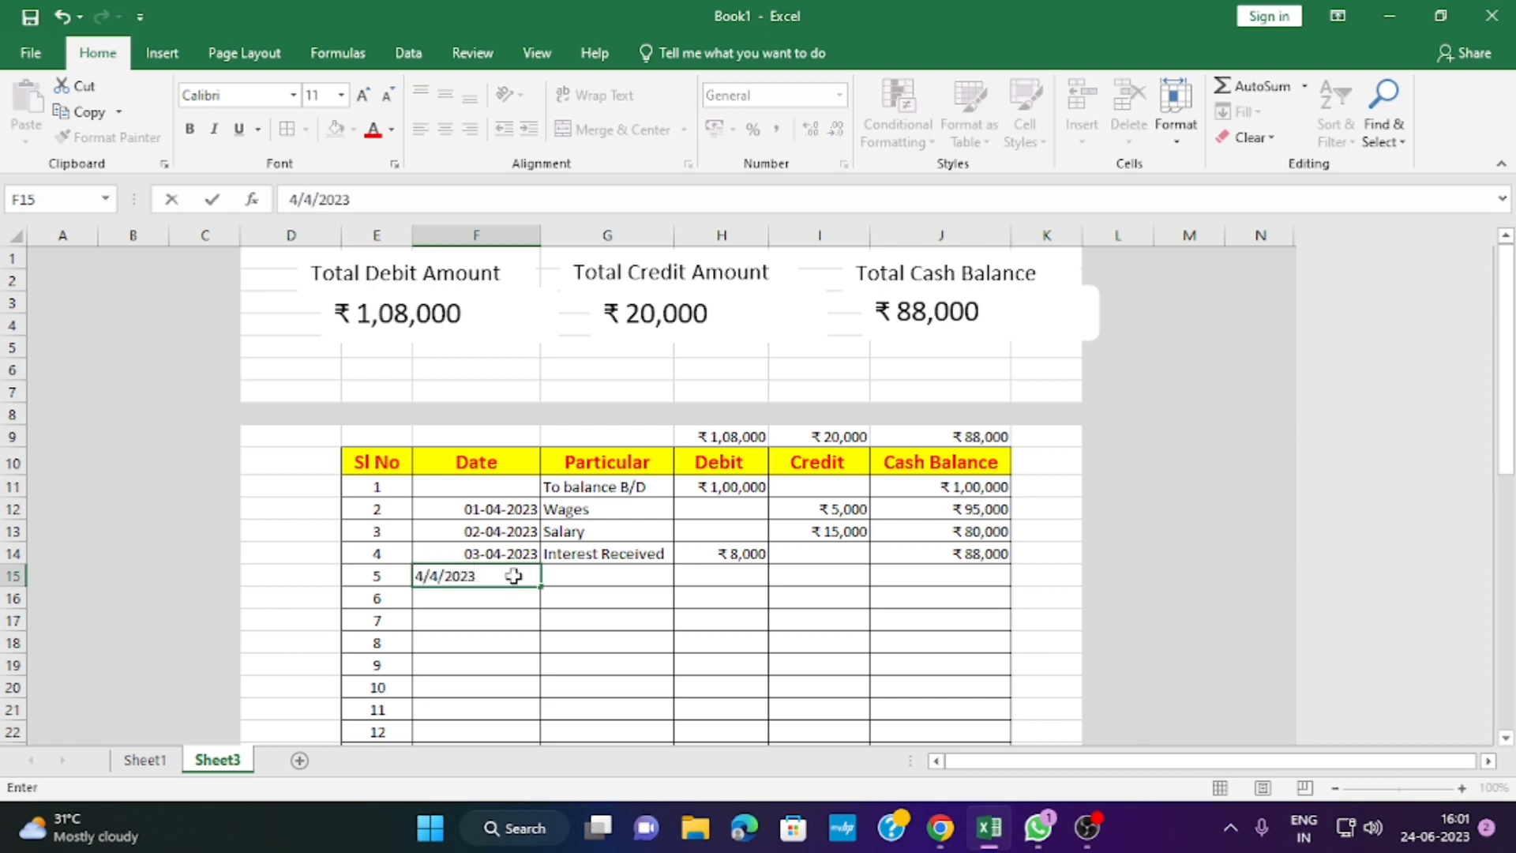
key(Tab)
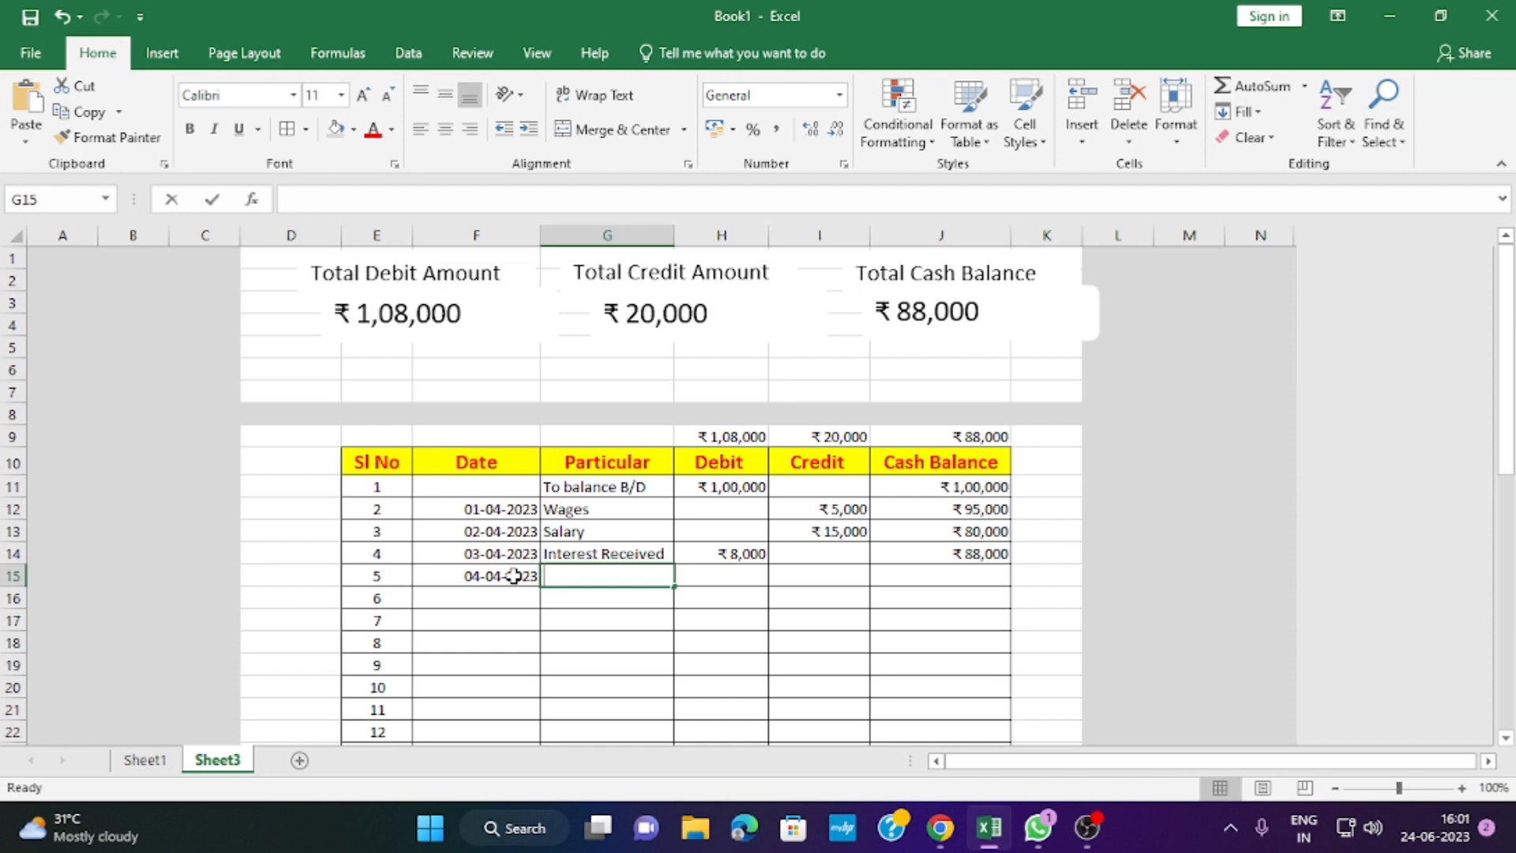
text(Adv Exp Paid)
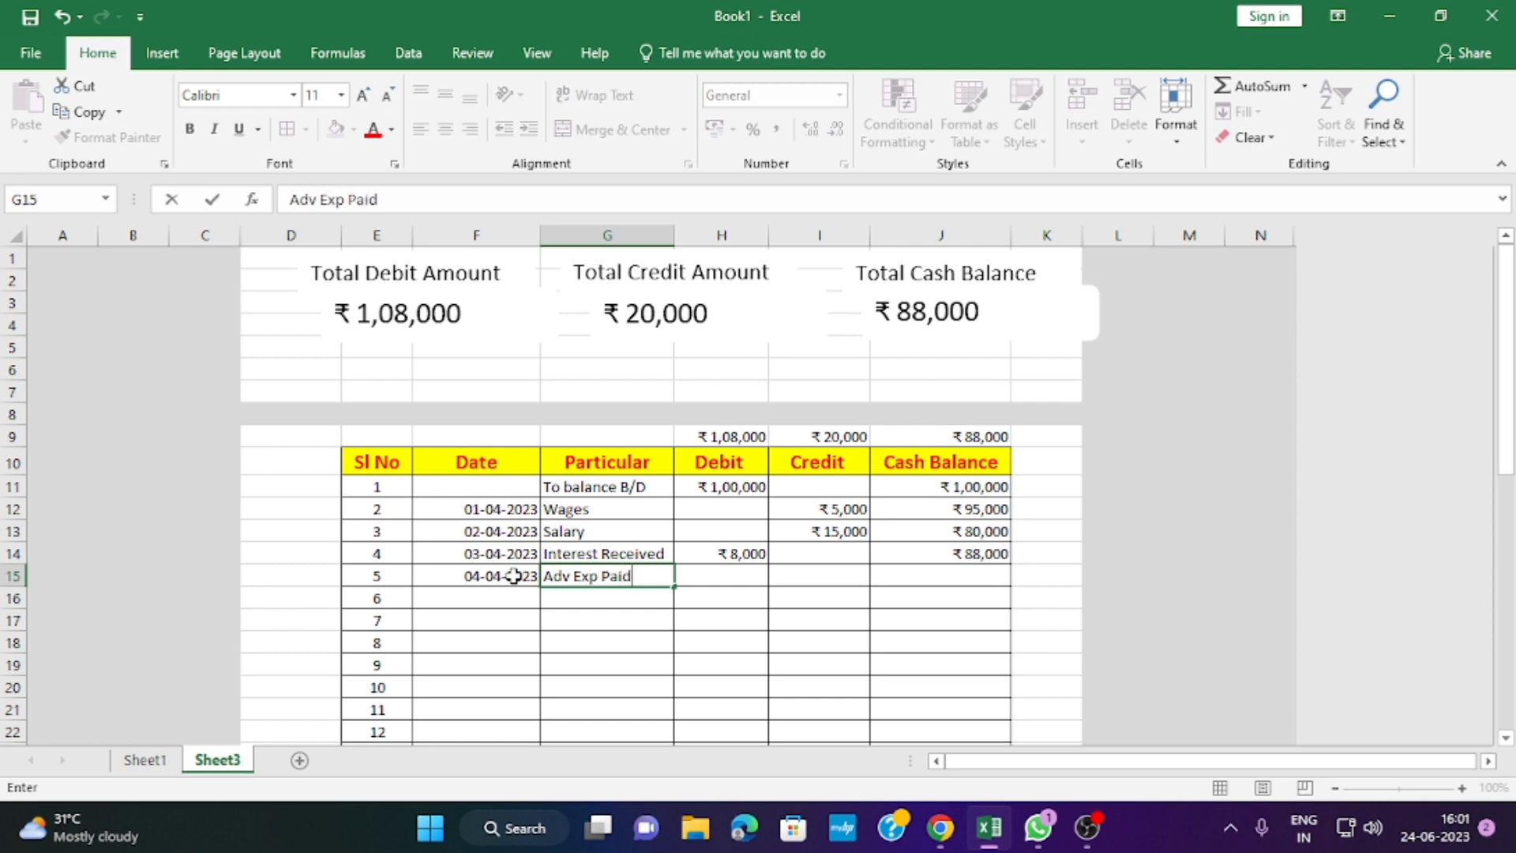
click(832, 580)
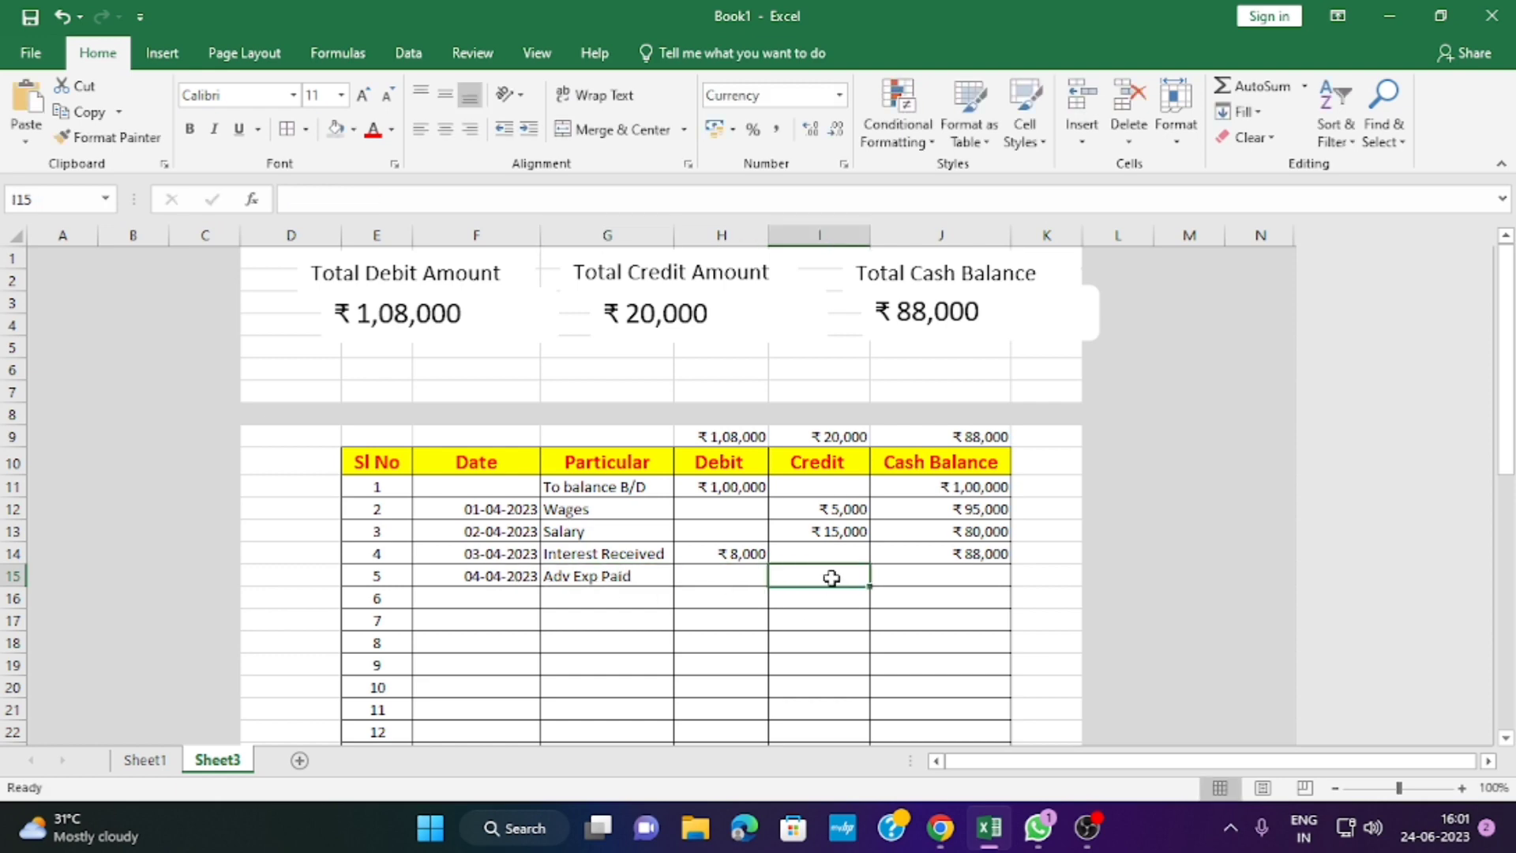
text(12000)
key(Return)
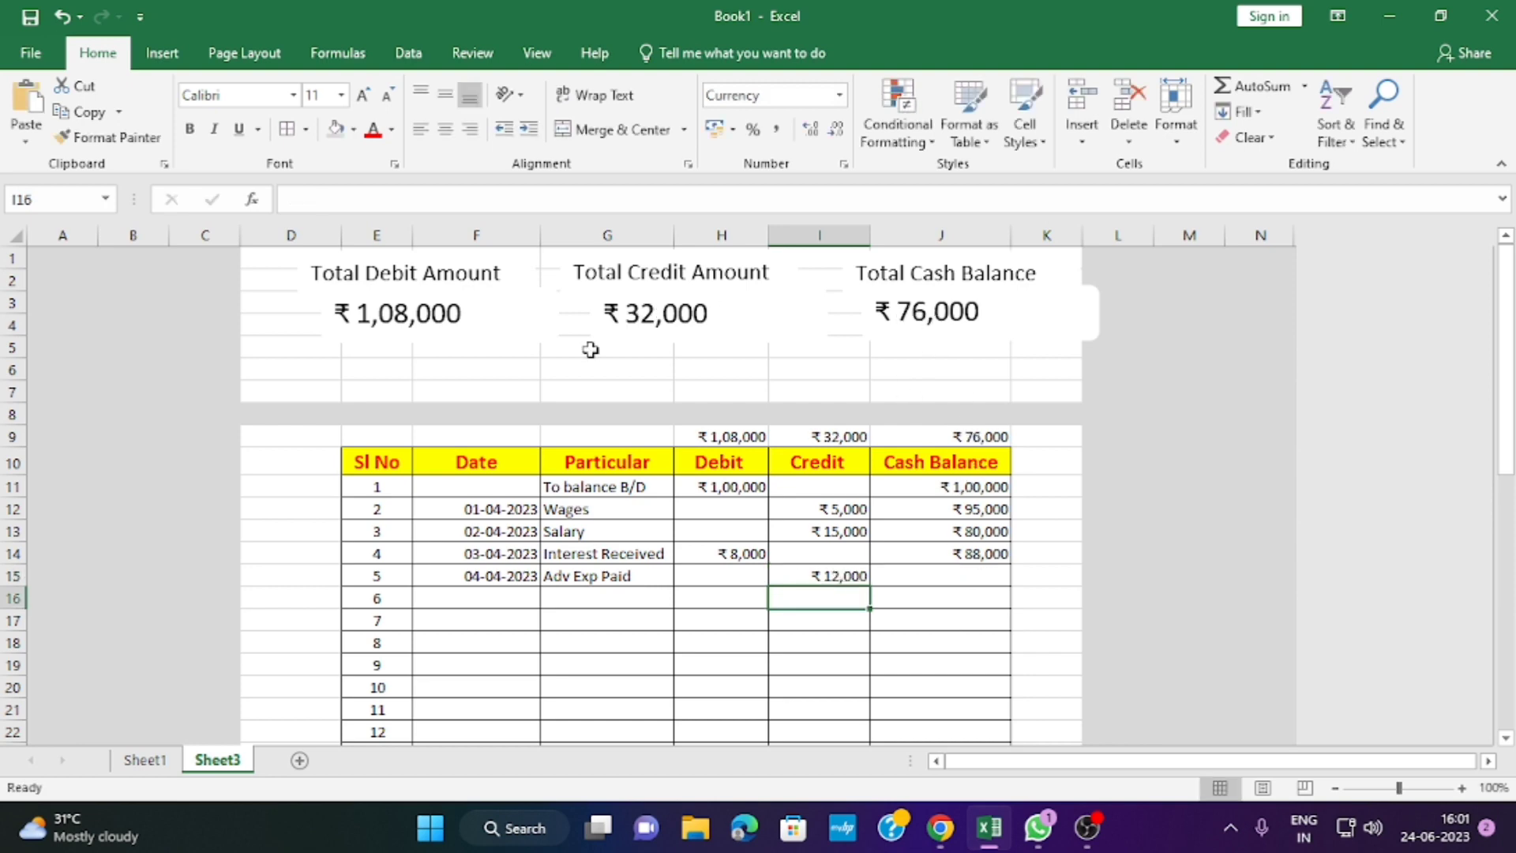
Extend the Cash Balance formula from J14 down to J15 for the Adv Exp Paid entry
click(968, 563)
drag(1009, 574, 1011, 591)
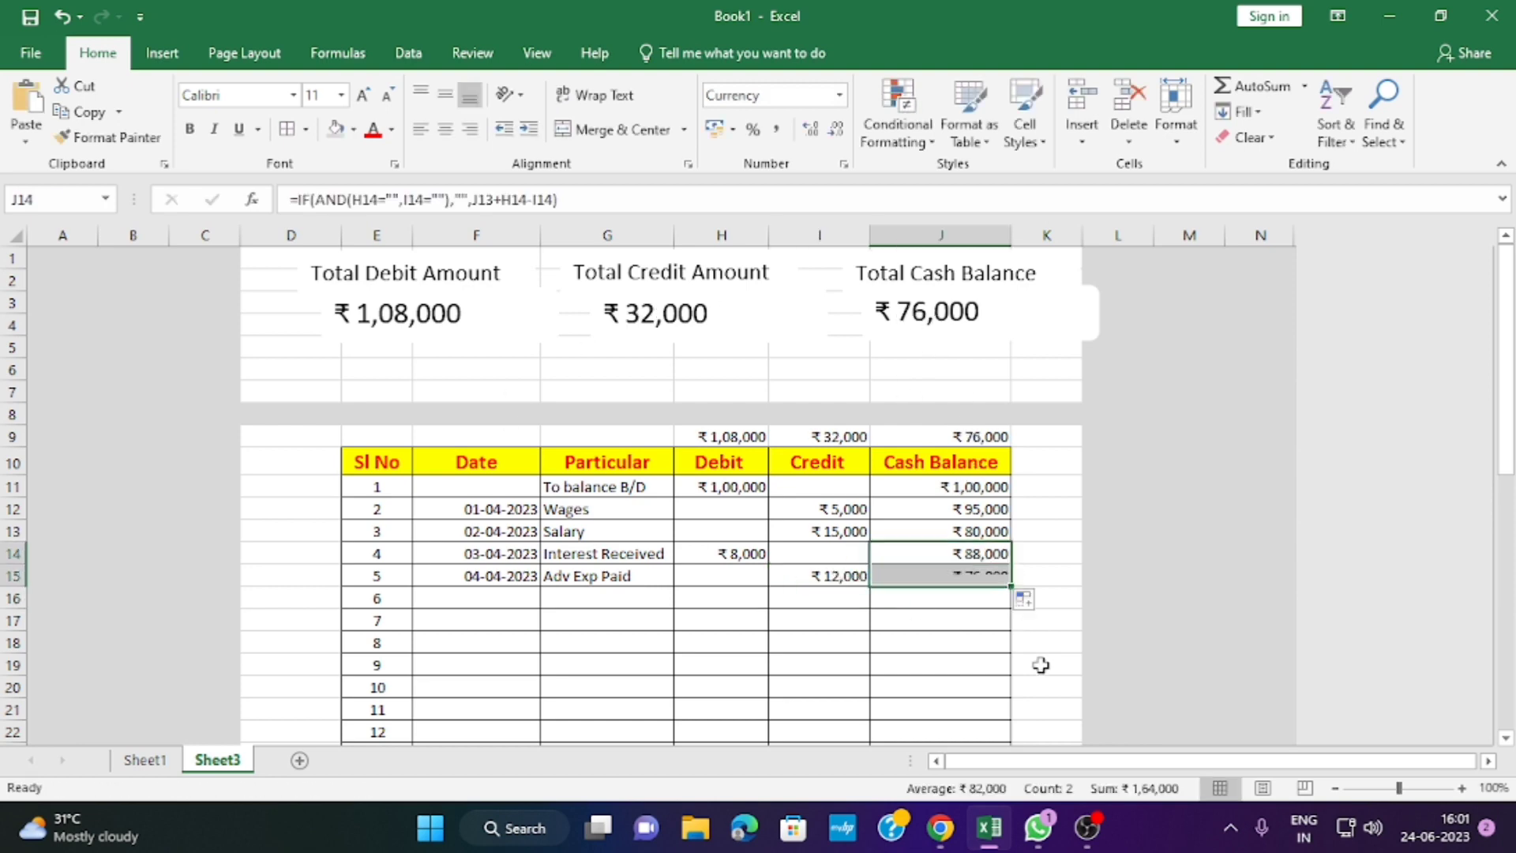
click(937, 688)
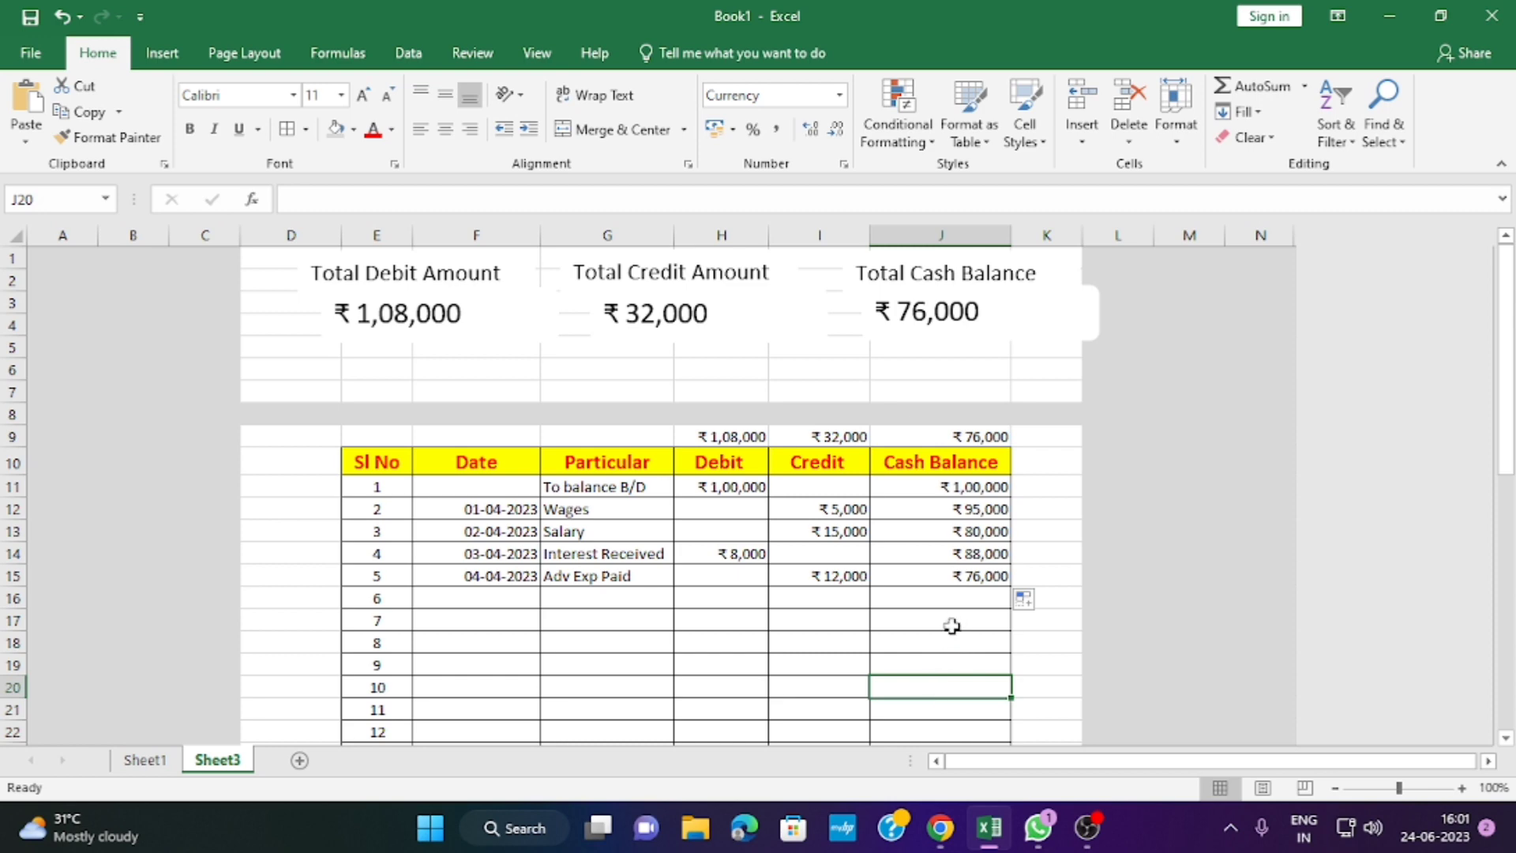
click(1087, 827)
click(1340, 605)
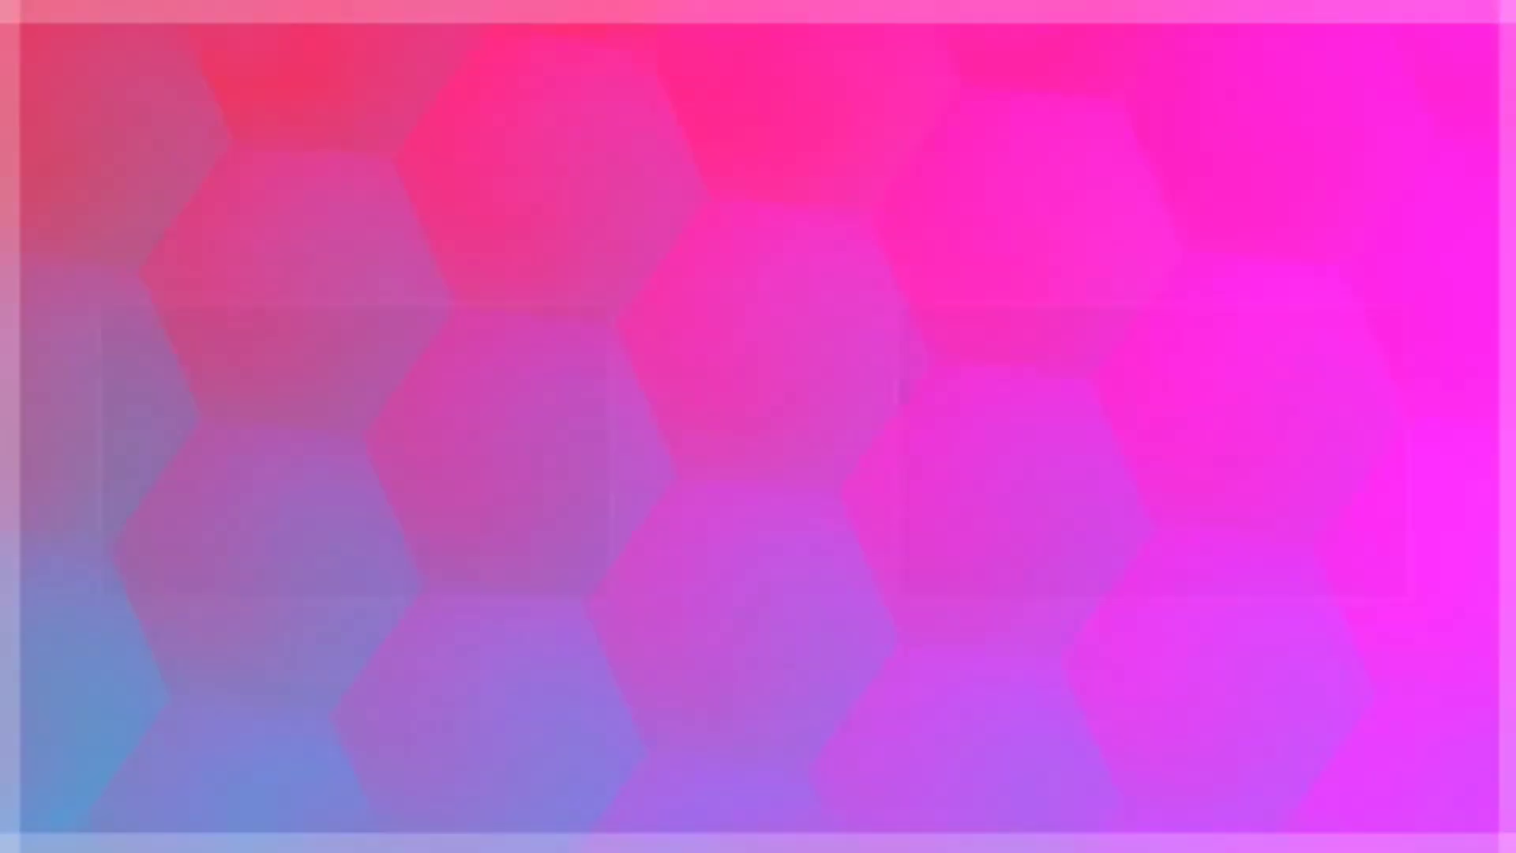